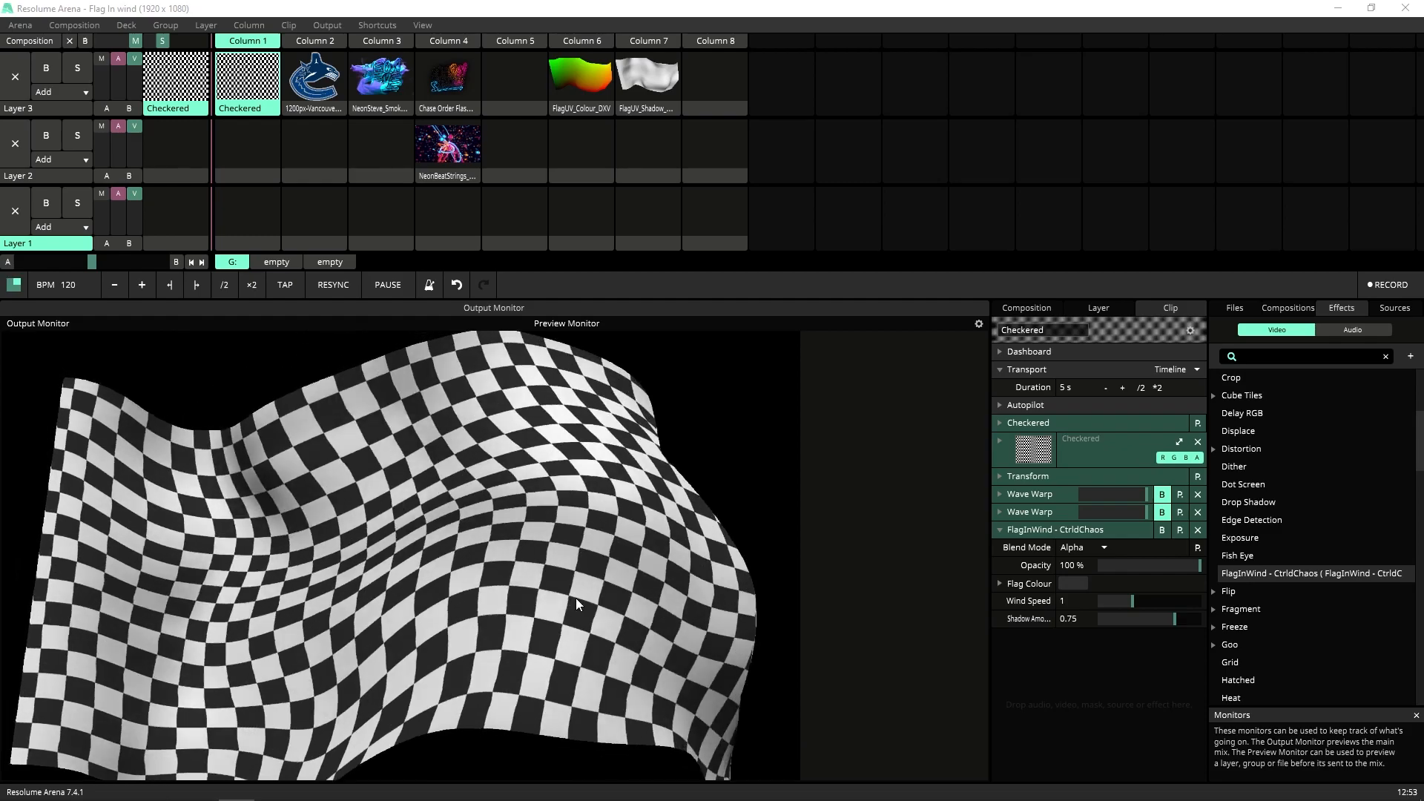
# - Compare FlagInWind on the checkered clip with the effect bypassed and with the two Wave Warp effects enabled, restoring the original bypass states
pyautogui.click(1162, 529)
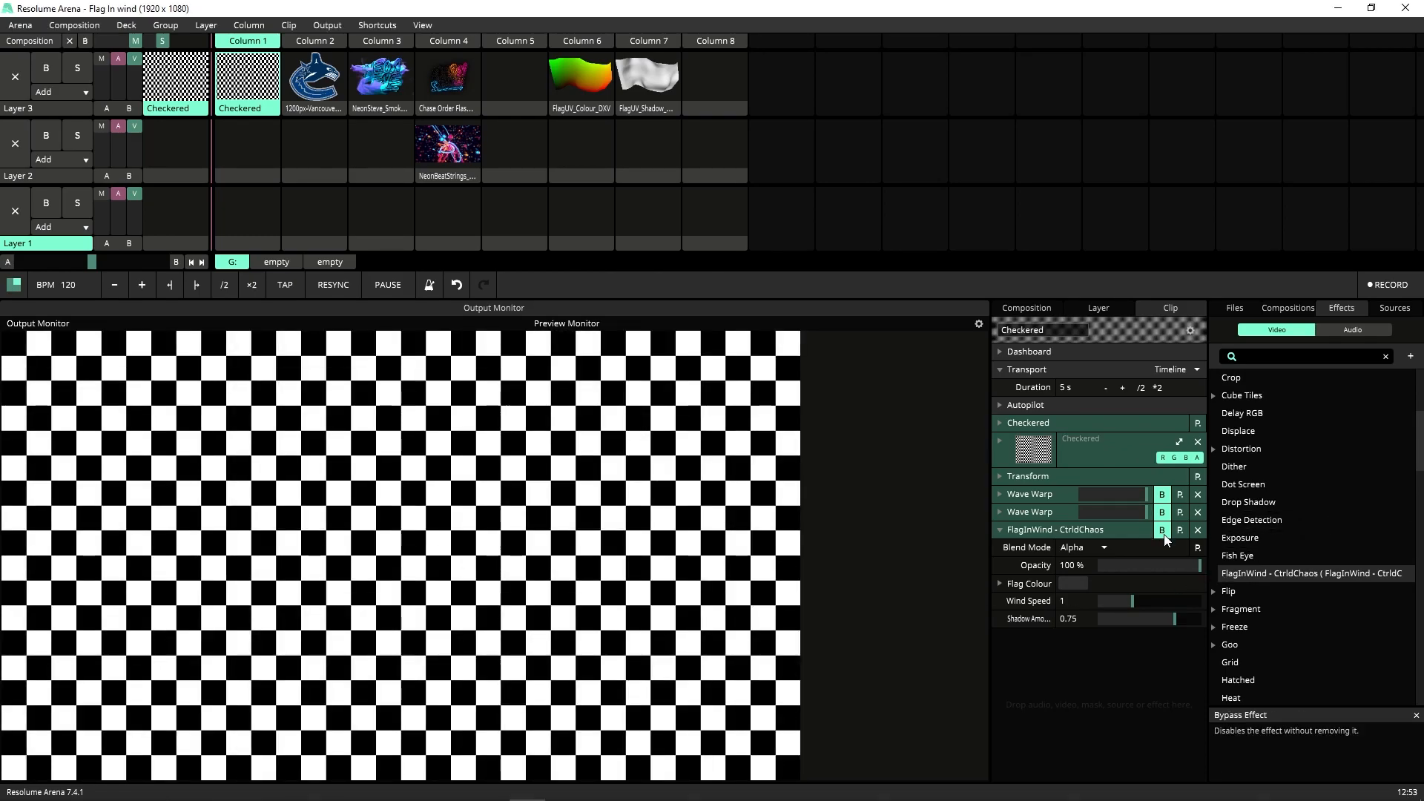
pyautogui.click(1162, 531)
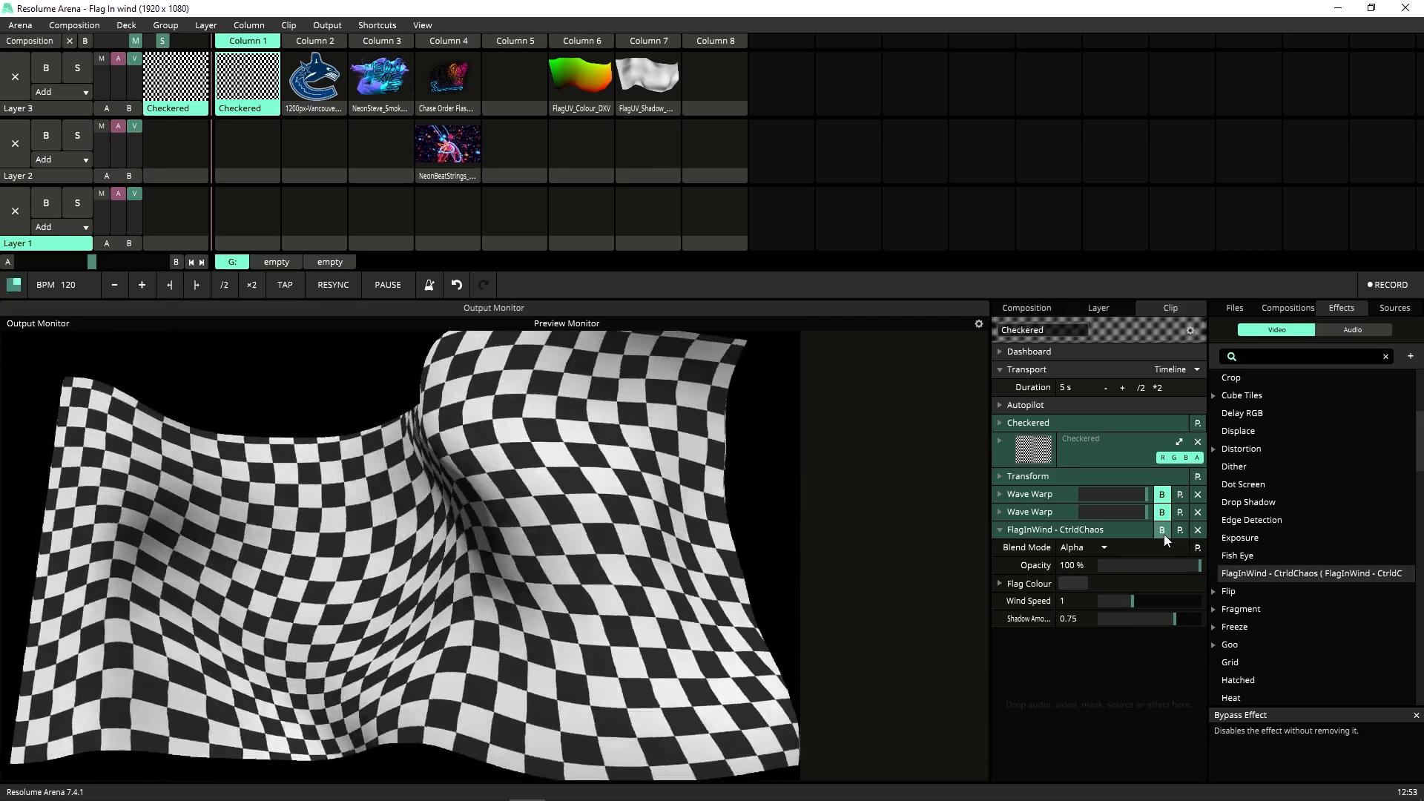
pyautogui.click(1162, 531)
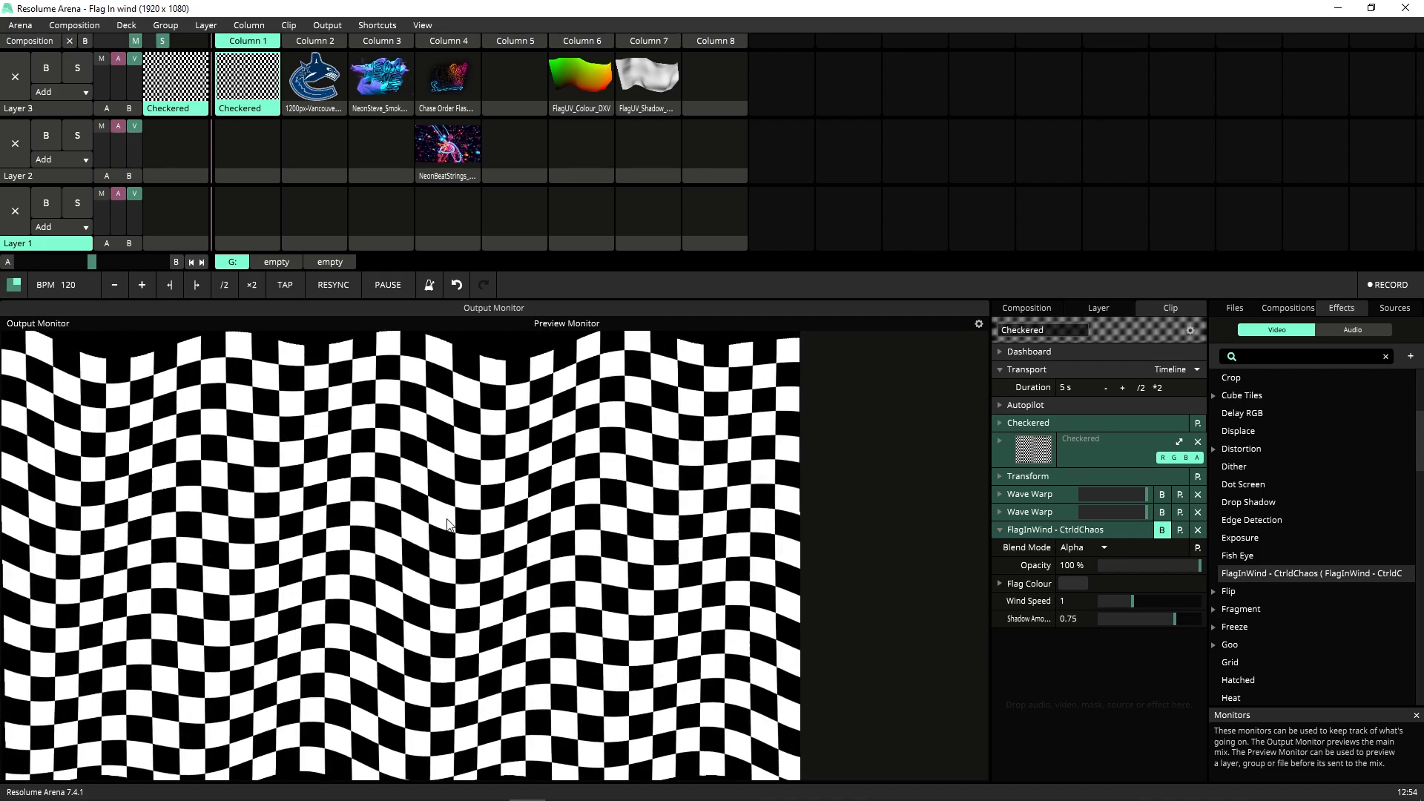
pyautogui.click(1162, 495)
pyautogui.click(1162, 513)
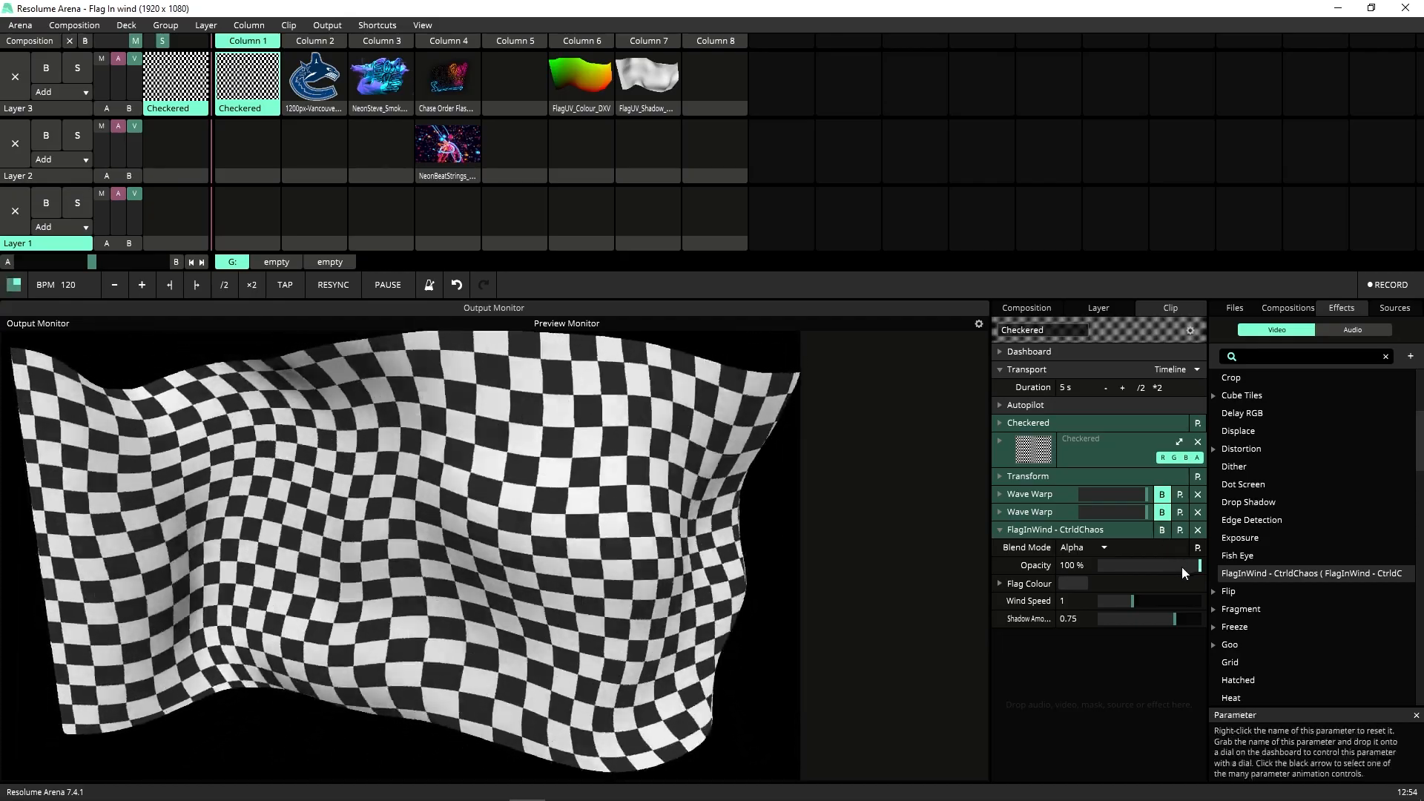
# - Try out FlagInWind's Opacity on the checkered clip and a Wind Speed of 2, resetting Opacity to 100% and Wind Speed to 1
pyautogui.moveTo(1181, 567); pyautogui.dragTo(1119, 572)
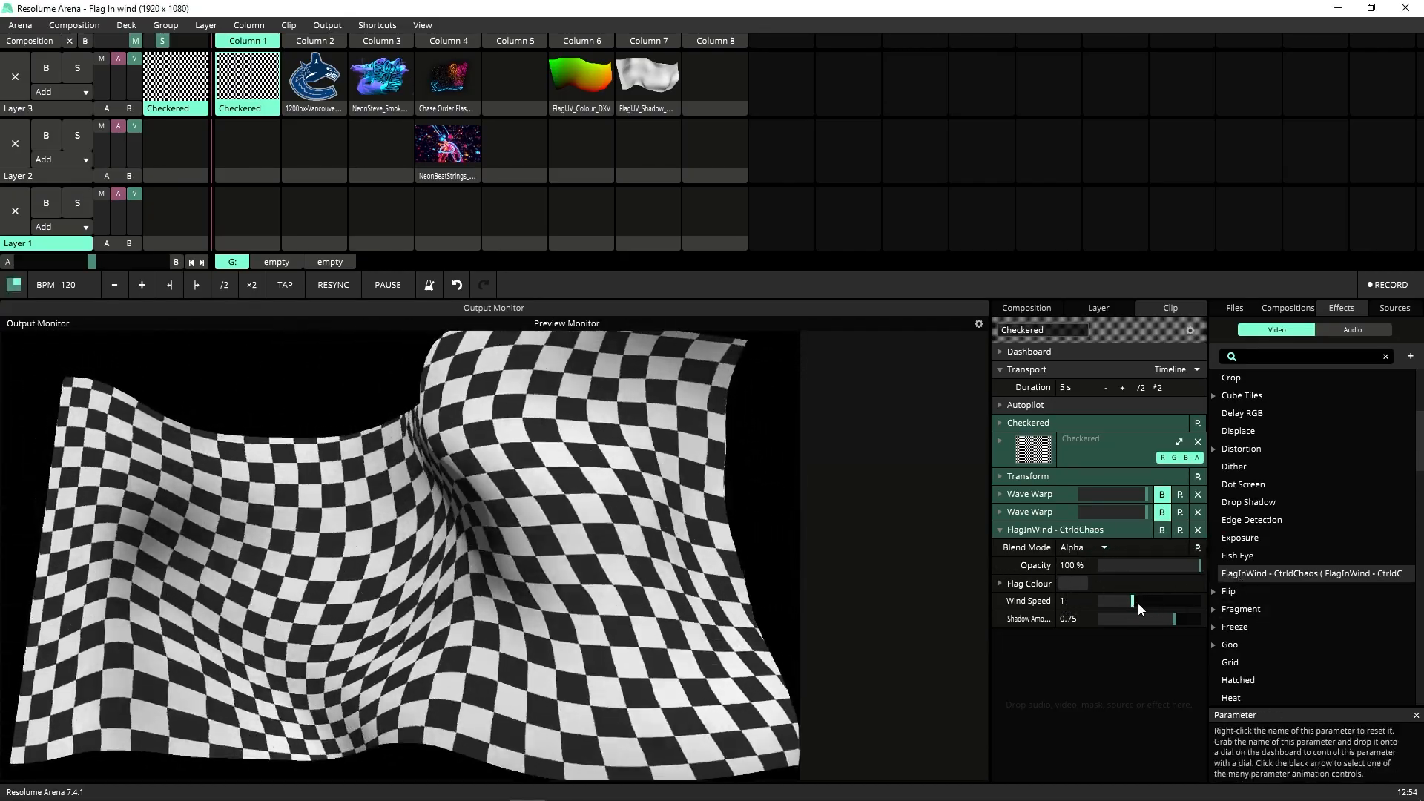
pyautogui.moveTo(1136, 602); pyautogui.dragTo(1209, 611)
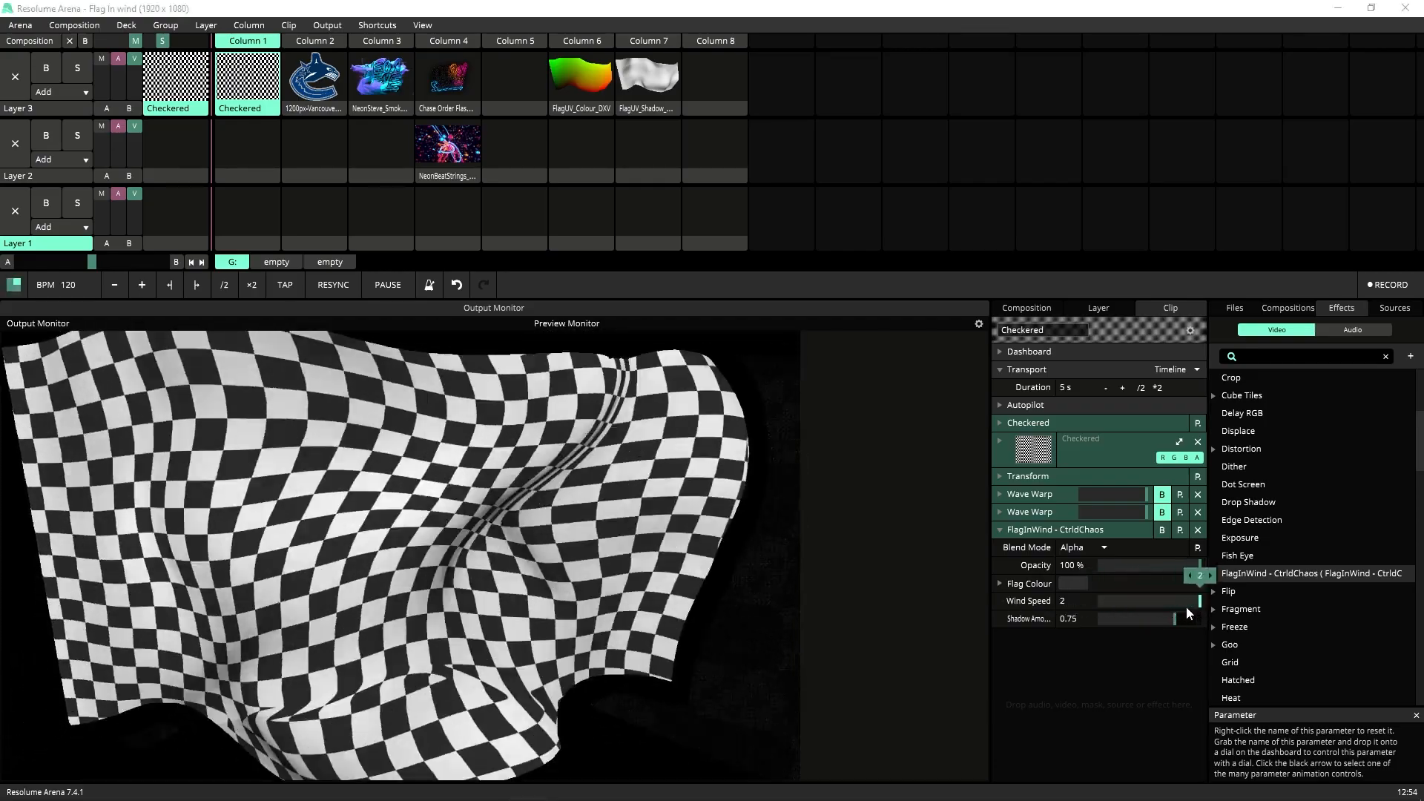
pyautogui.doubleClick(1180, 600)
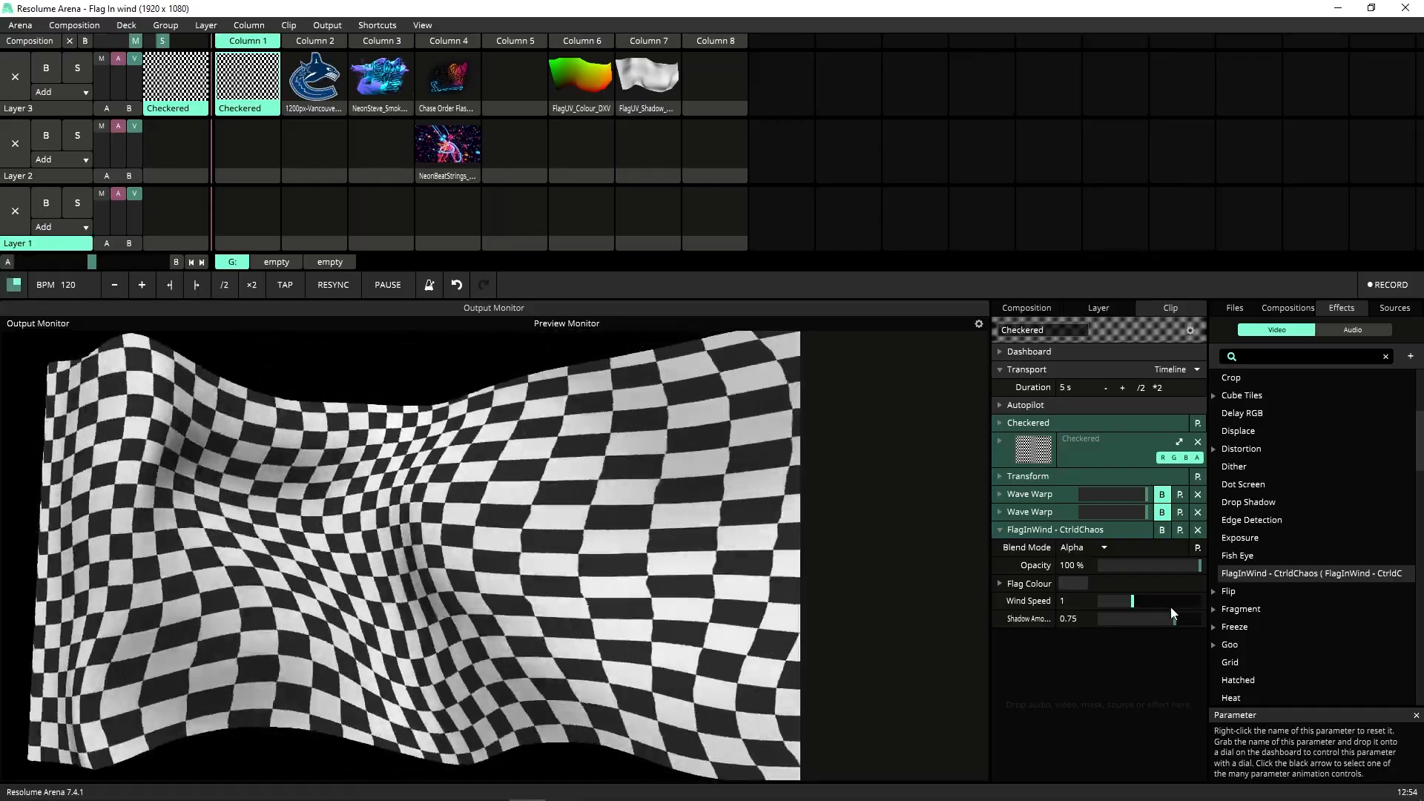
# - Try FlagInWind's Shadow Amount at 0 and at 1 on the checkered clip, and return it to 0.75
pyautogui.moveTo(1174, 623)
pyautogui.moveTo(1175, 621); pyautogui.dragTo(1015, 626)
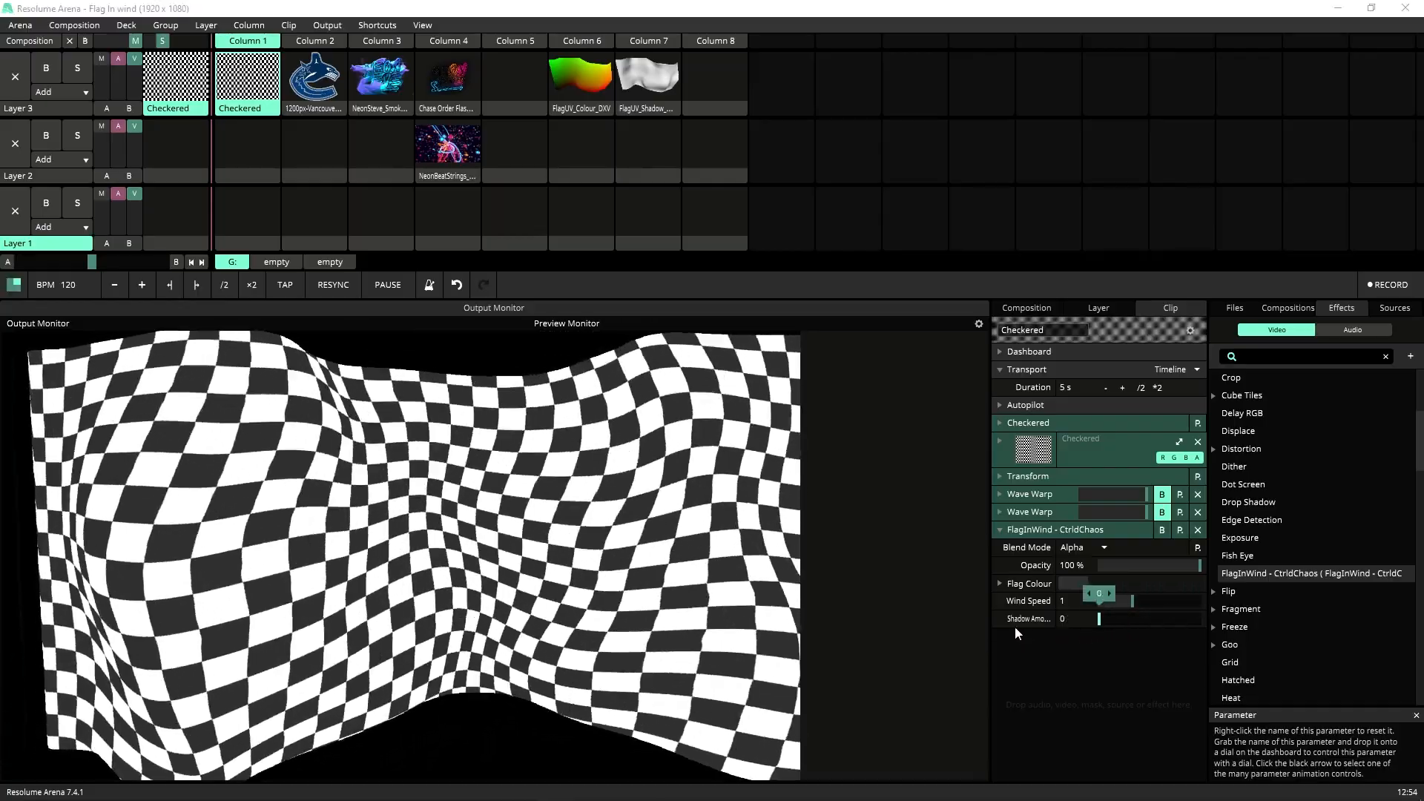
pyautogui.moveTo(1015, 626); pyautogui.dragTo(1199, 618)
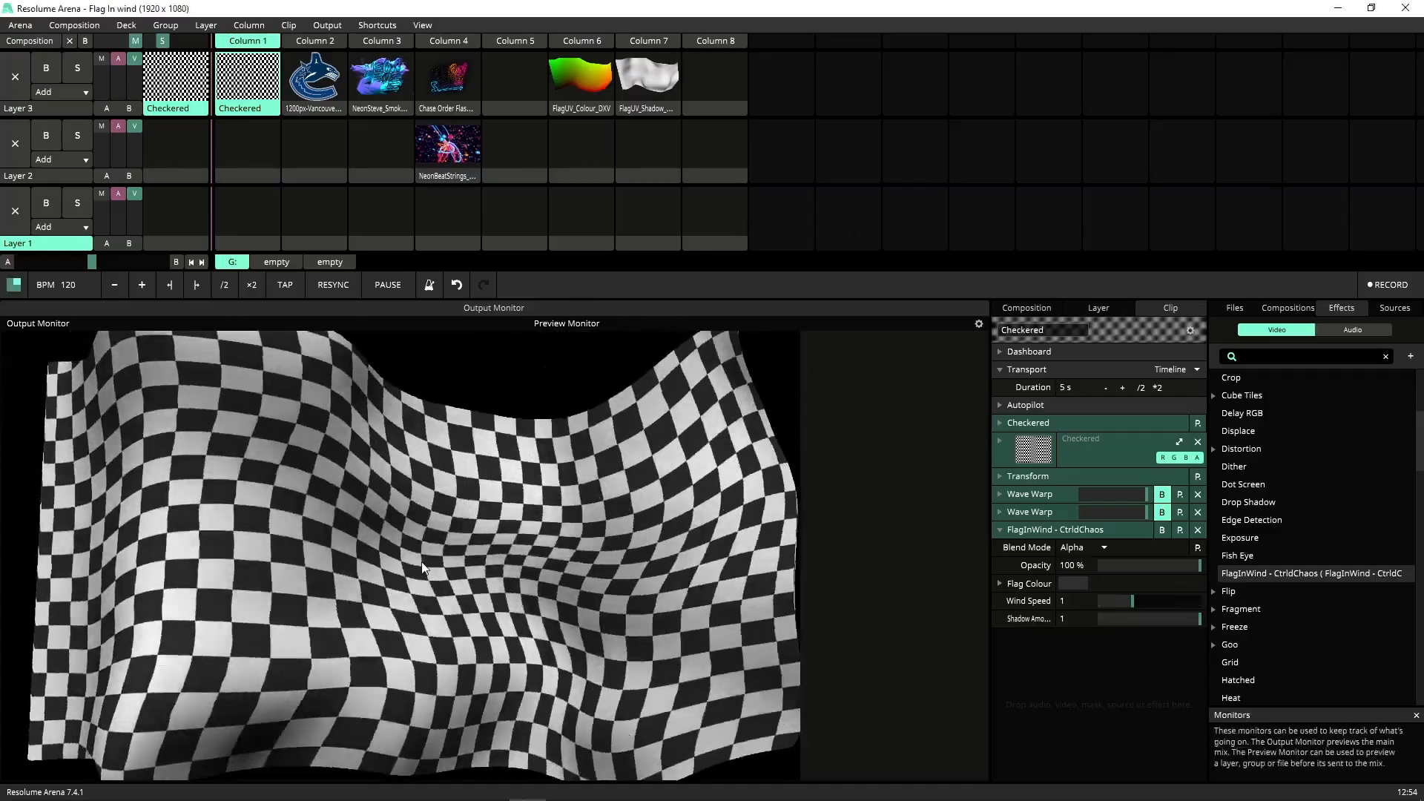
pyautogui.moveTo(1199, 618); pyautogui.dragTo(1175, 619)
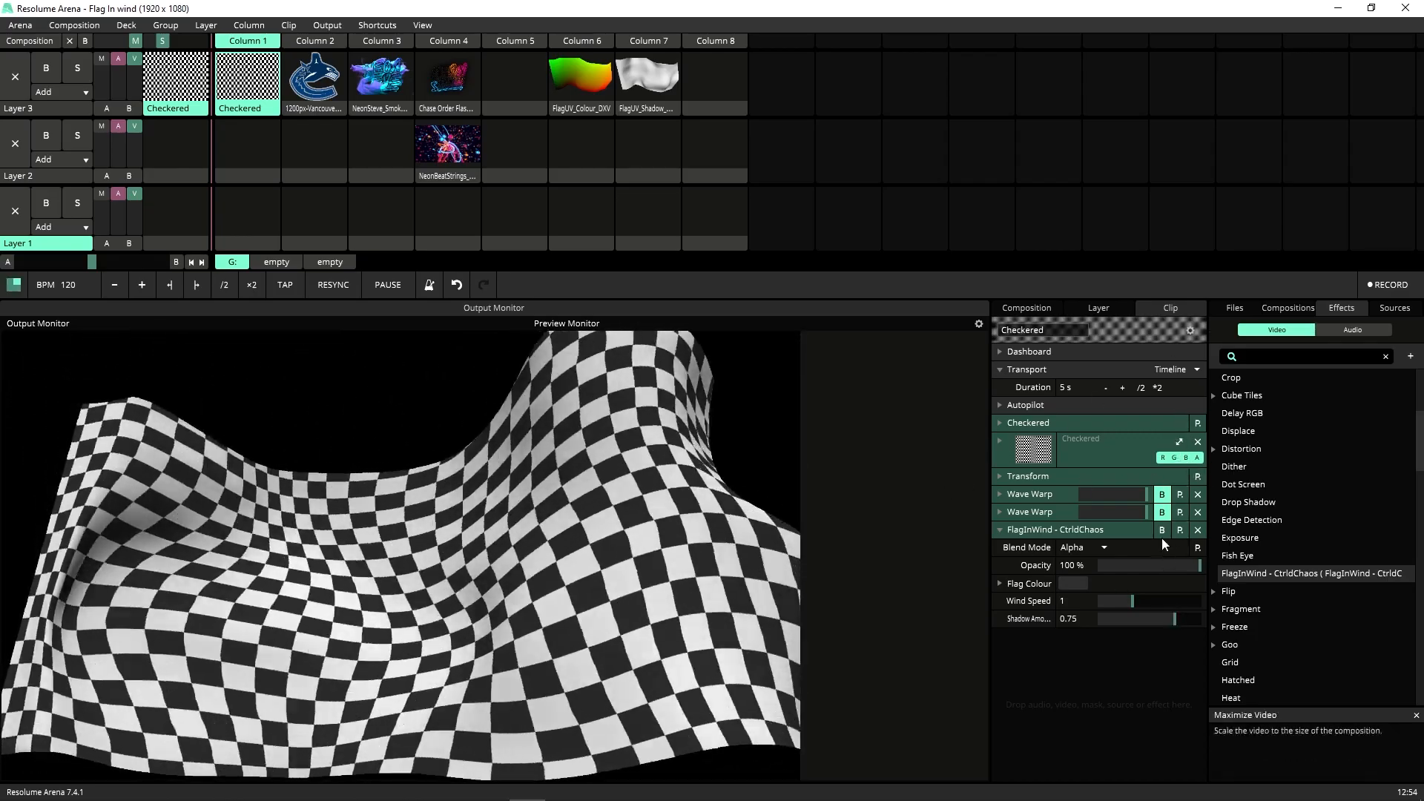
# - Bypass FlagInWind on the checkered clip, and launch the Vancouver Canucks logo clip with FlagInWind applied and active
pyautogui.click(1161, 531)
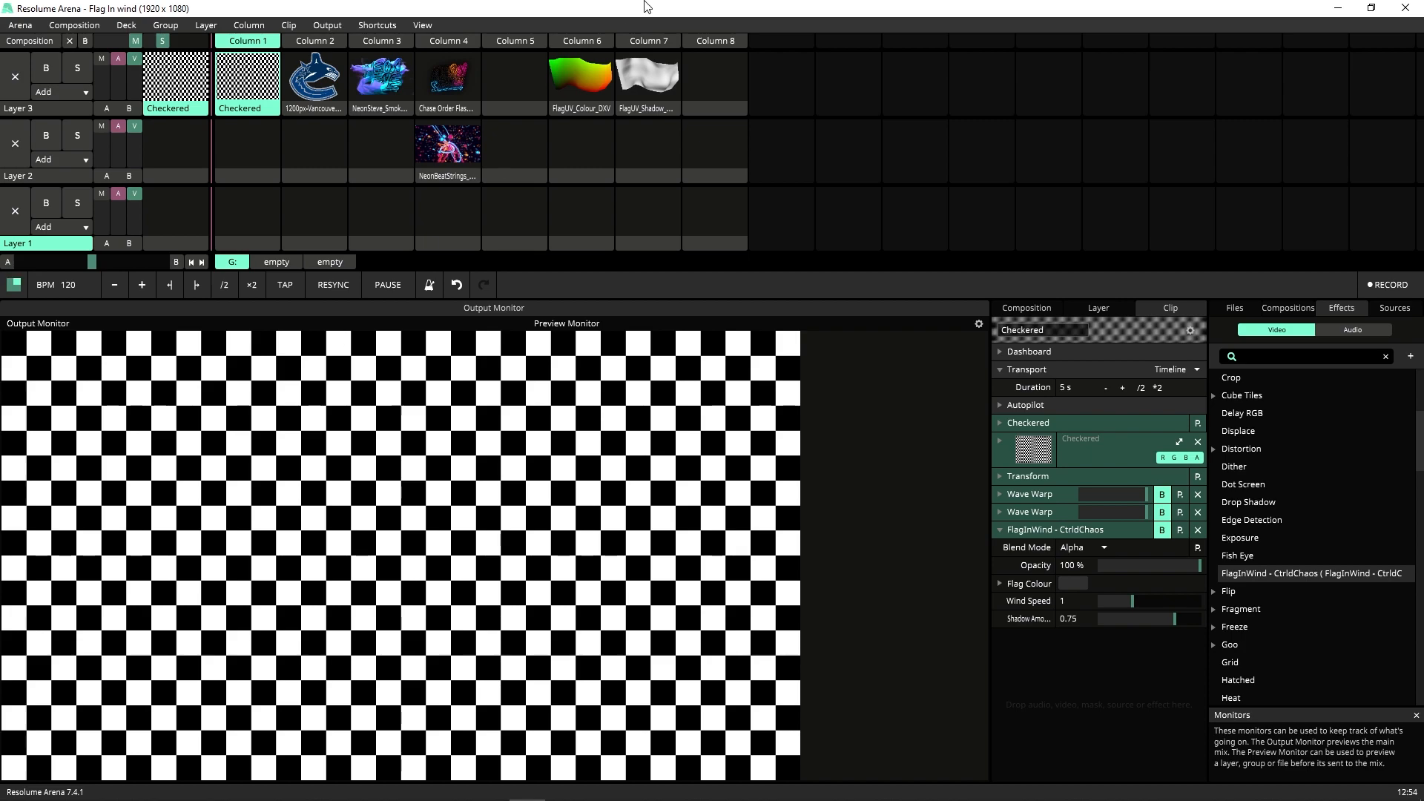
pyautogui.click(314, 84)
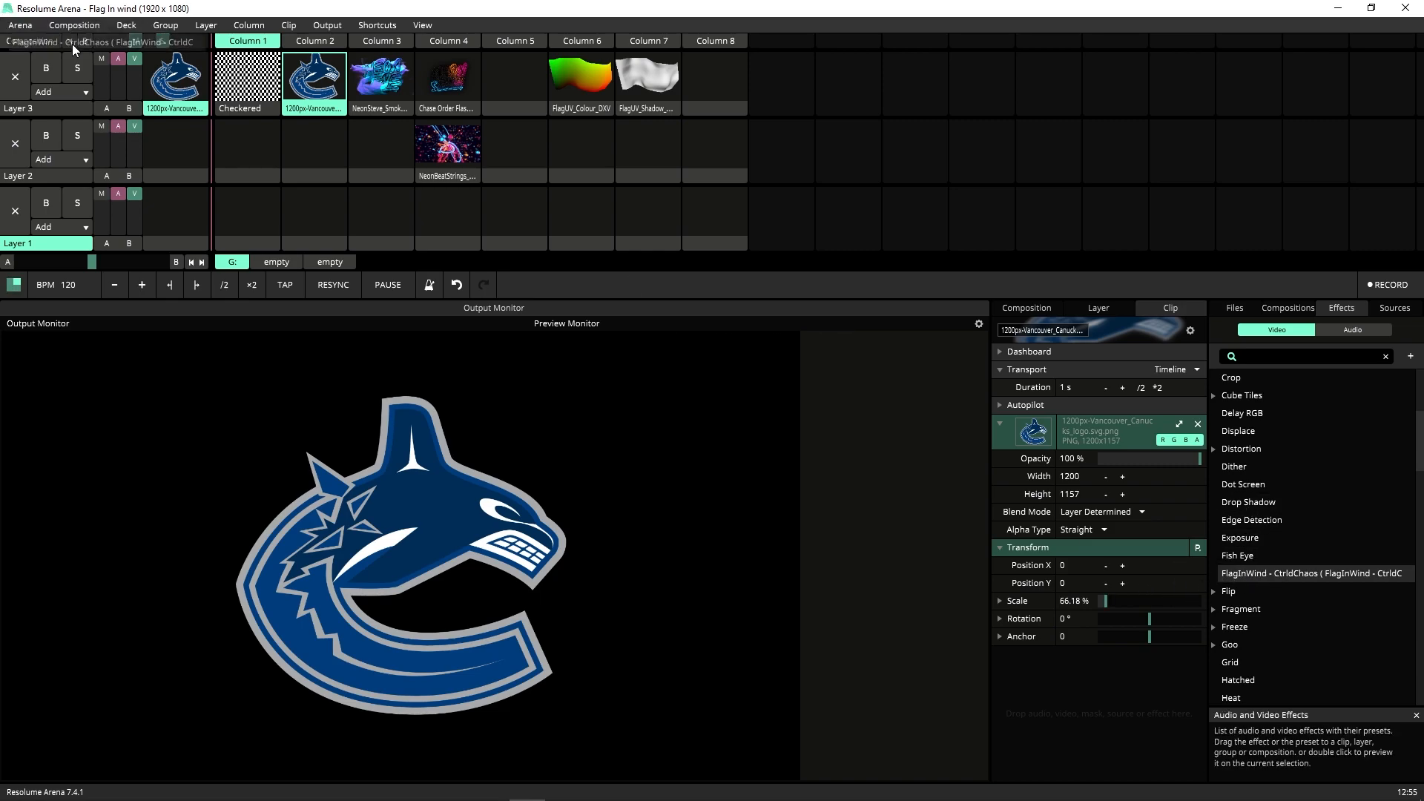
pyautogui.moveTo(306, 89); pyautogui.dragTo(306, 91)
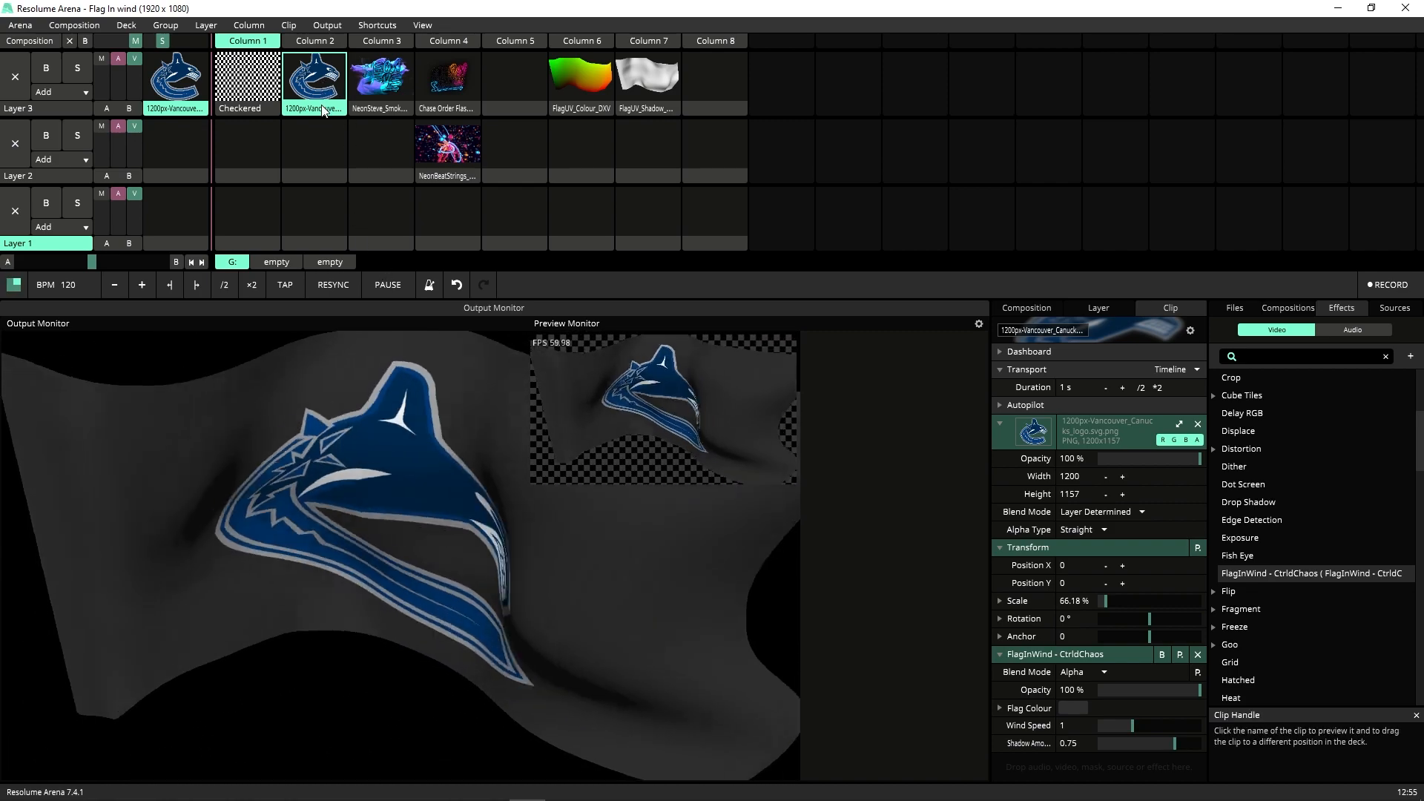
pyautogui.click(1162, 654)
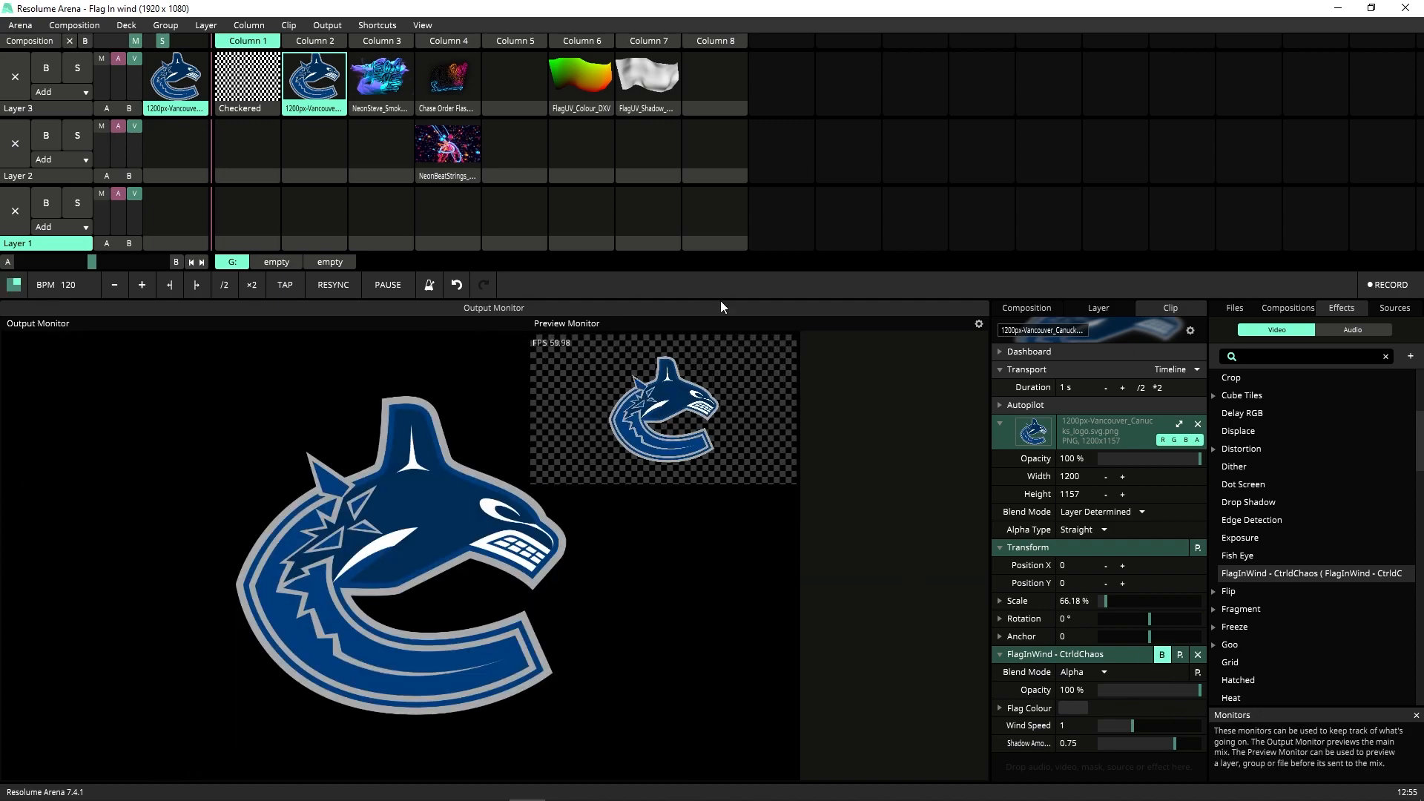
pyautogui.click(1162, 655)
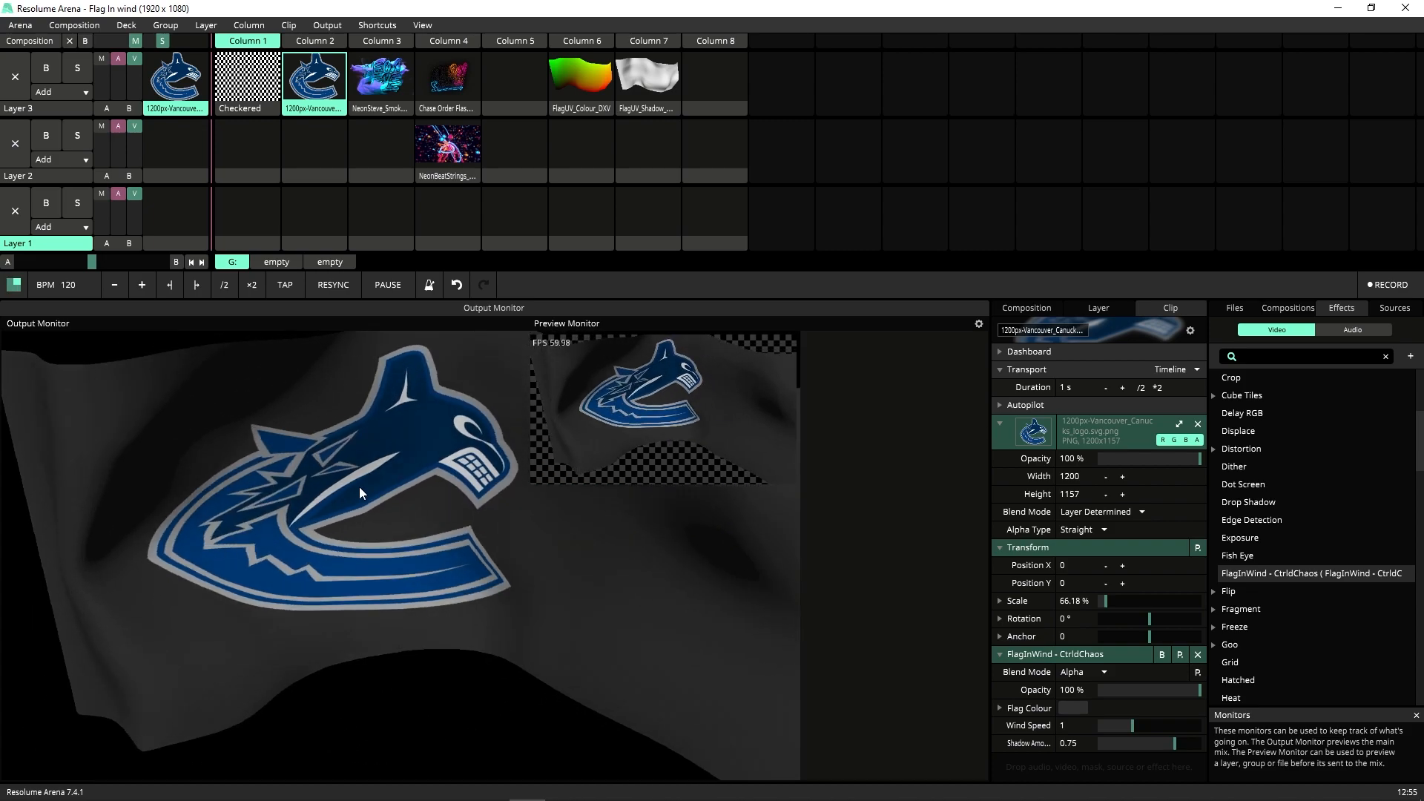
# - Set the logo clip's Flag Colour to the logo's dark blue and enlarge the clip's Scale to 137.1%
pyautogui.click(1000, 707)
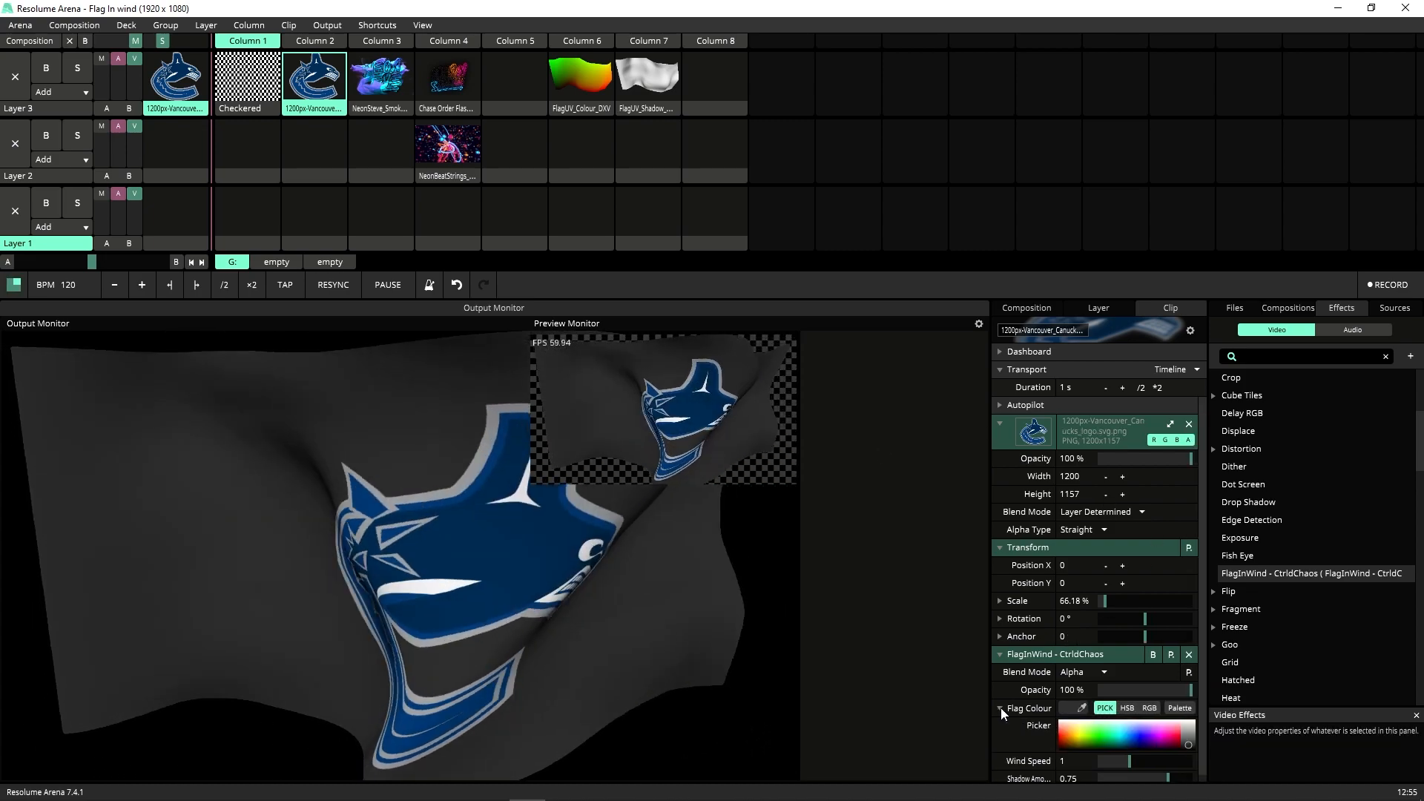
pyautogui.moveTo(1092, 729)
pyautogui.mouseDown()
pyautogui.moveTo(1116, 721)
pyautogui.moveTo(1070, 732)
pyautogui.moveTo(1108, 733)
pyautogui.mouseUp()
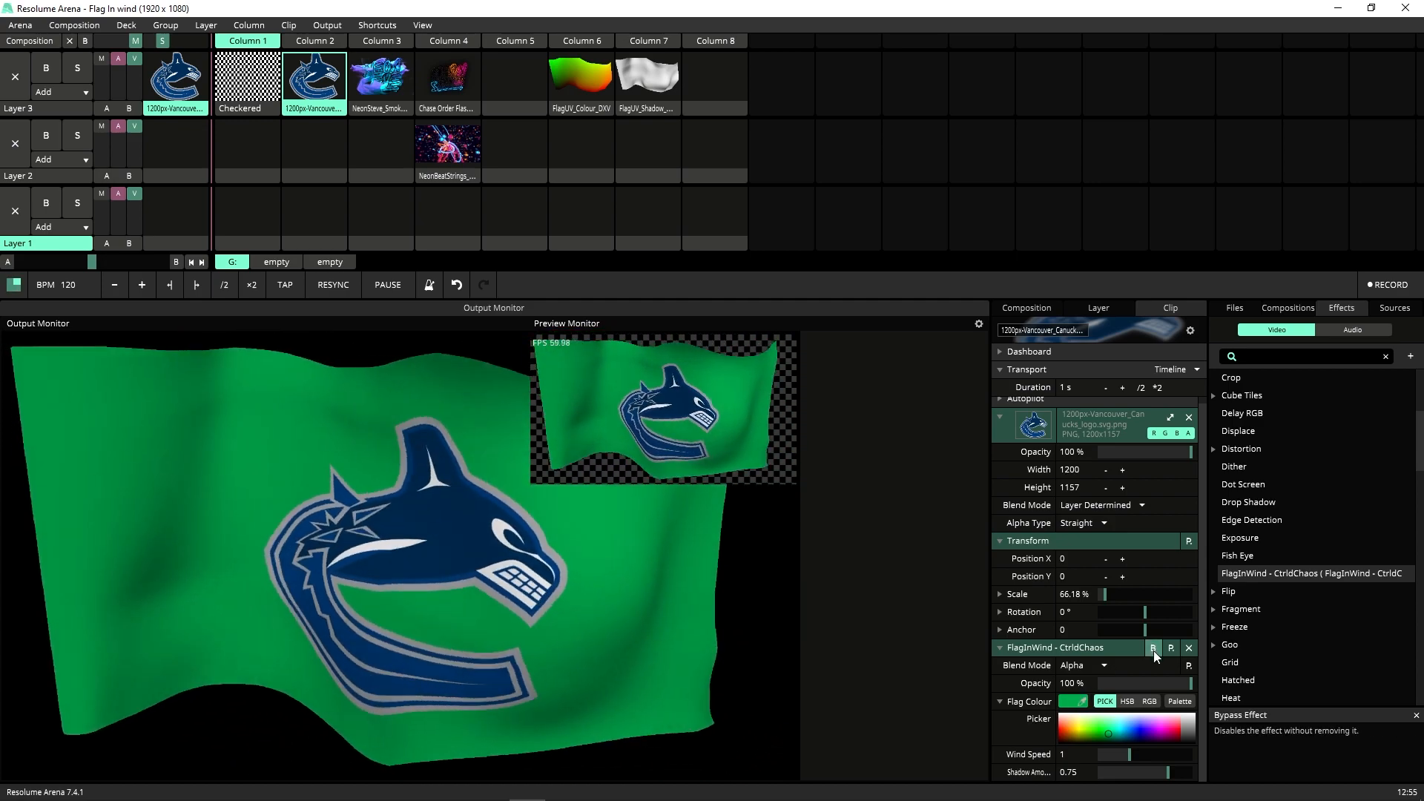
pyautogui.click(1153, 650)
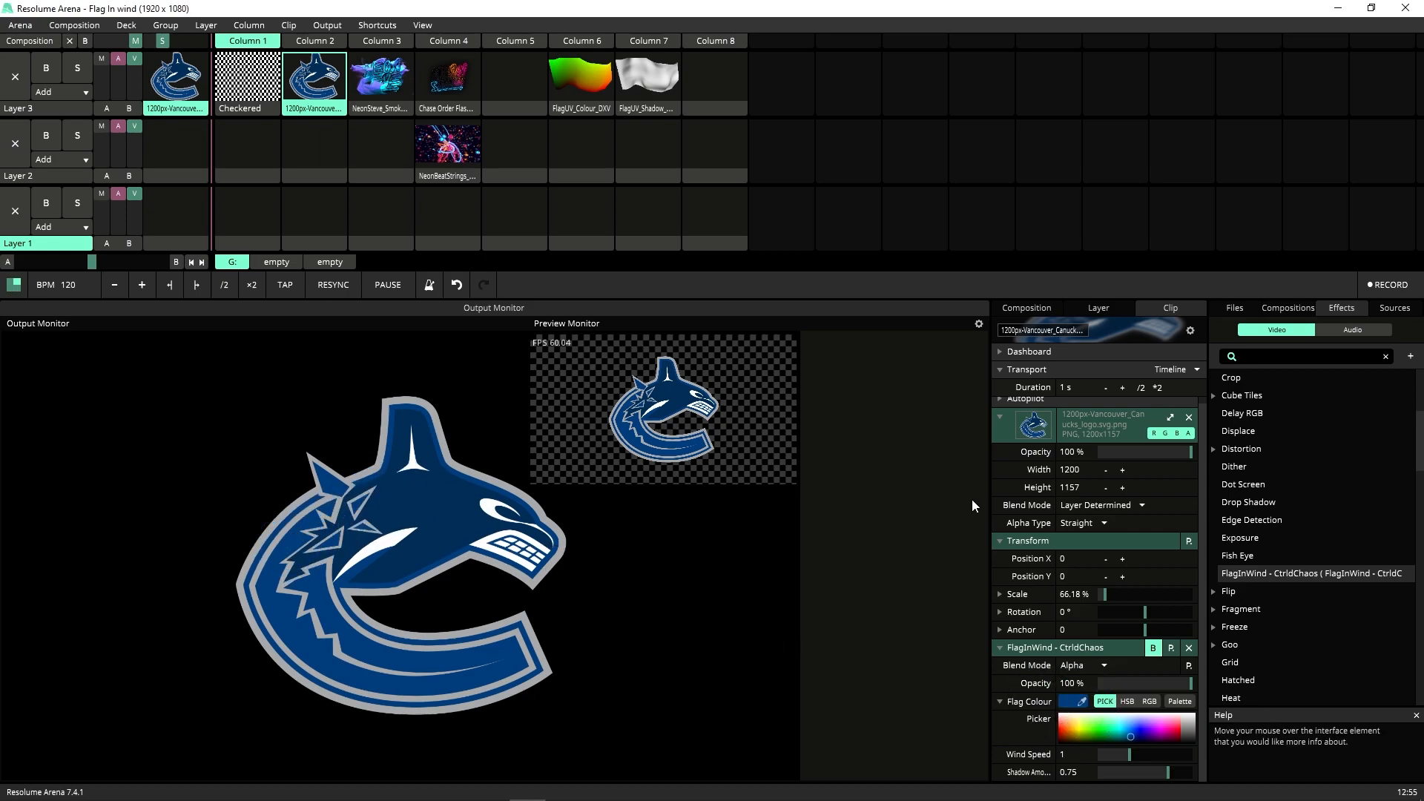
pyautogui.click(1155, 649)
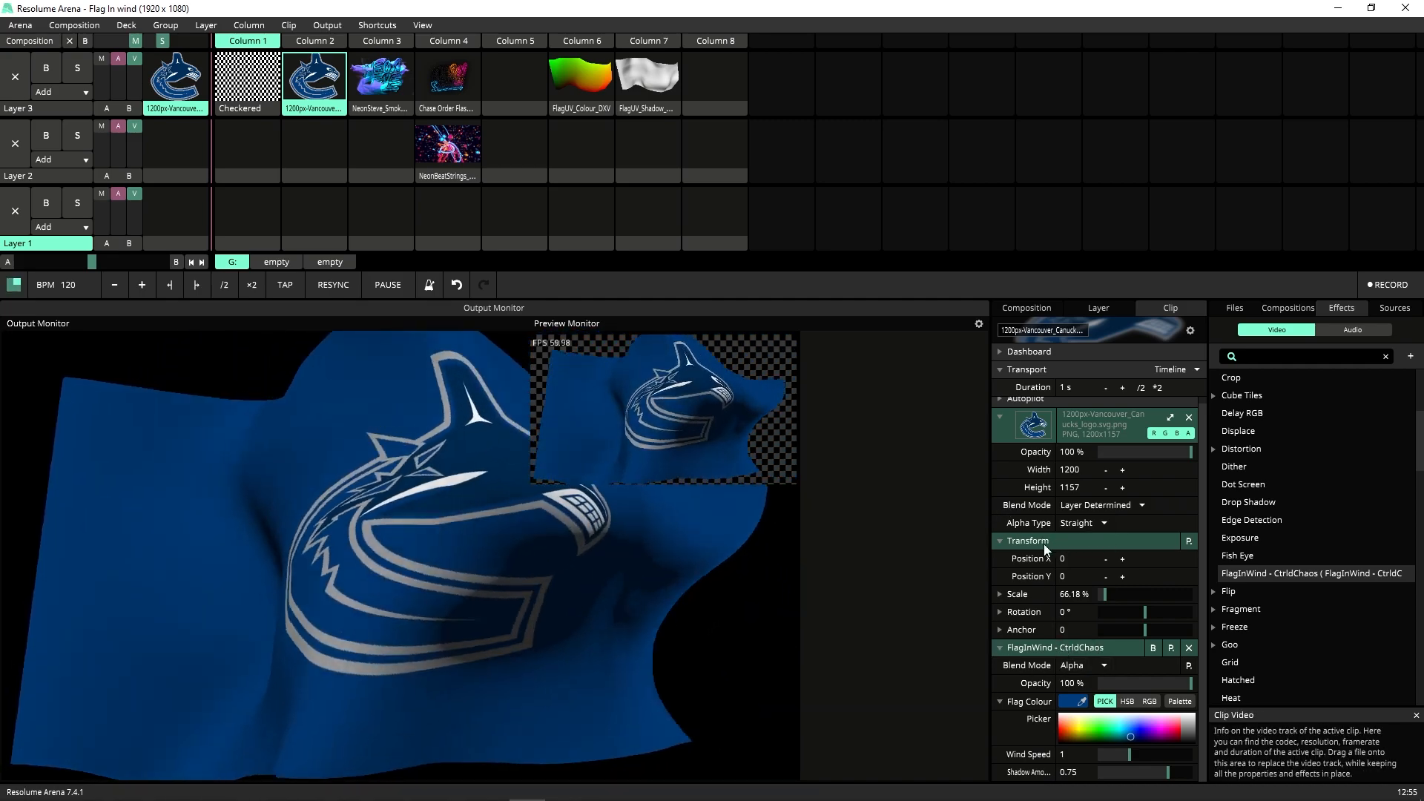
pyautogui.moveTo(1118, 593); pyautogui.dragTo(1112, 599)
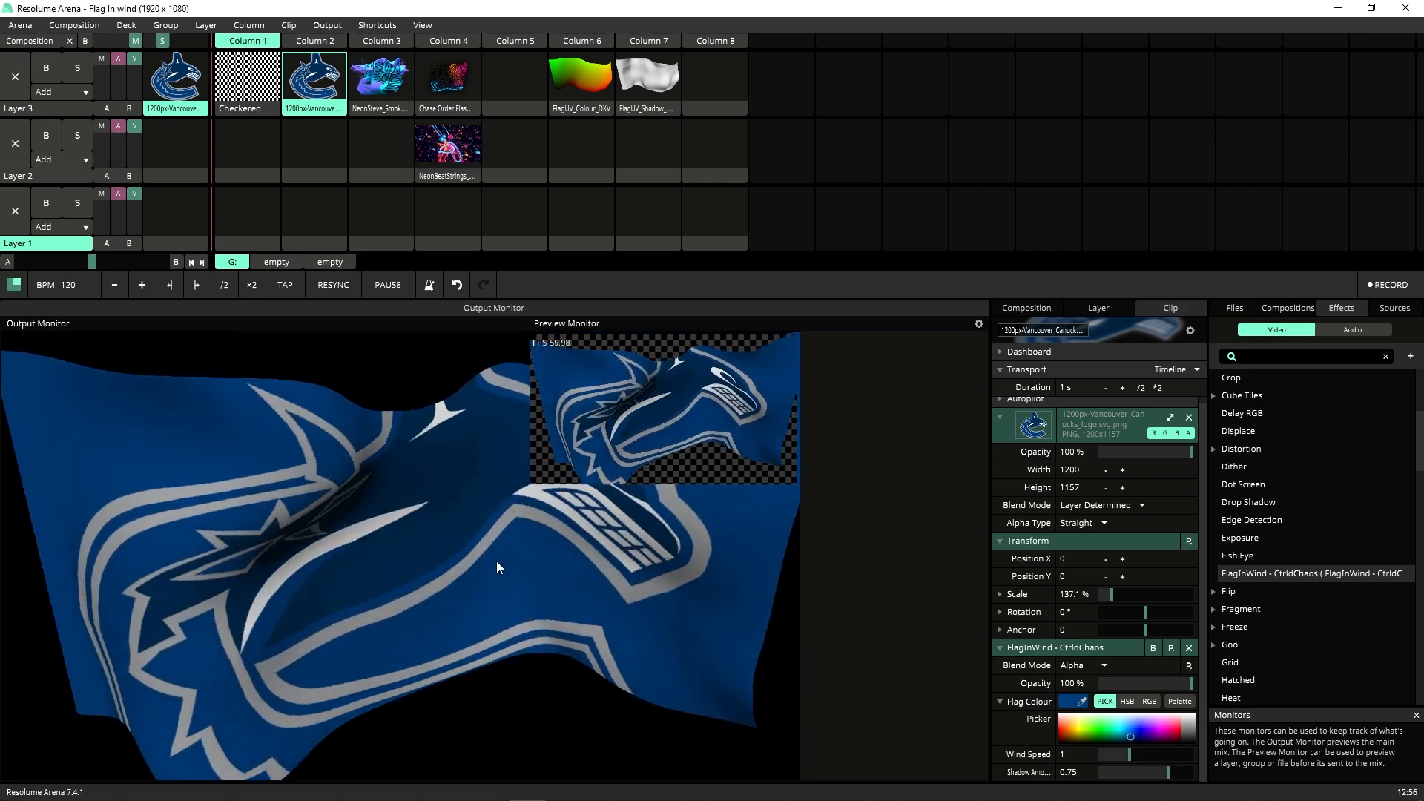
# - Launch Column 3 and apply FlagInWind to the NeonSteve_Smoke_DXV clip with a dark purple Flag Colour
pyautogui.click(388, 42)
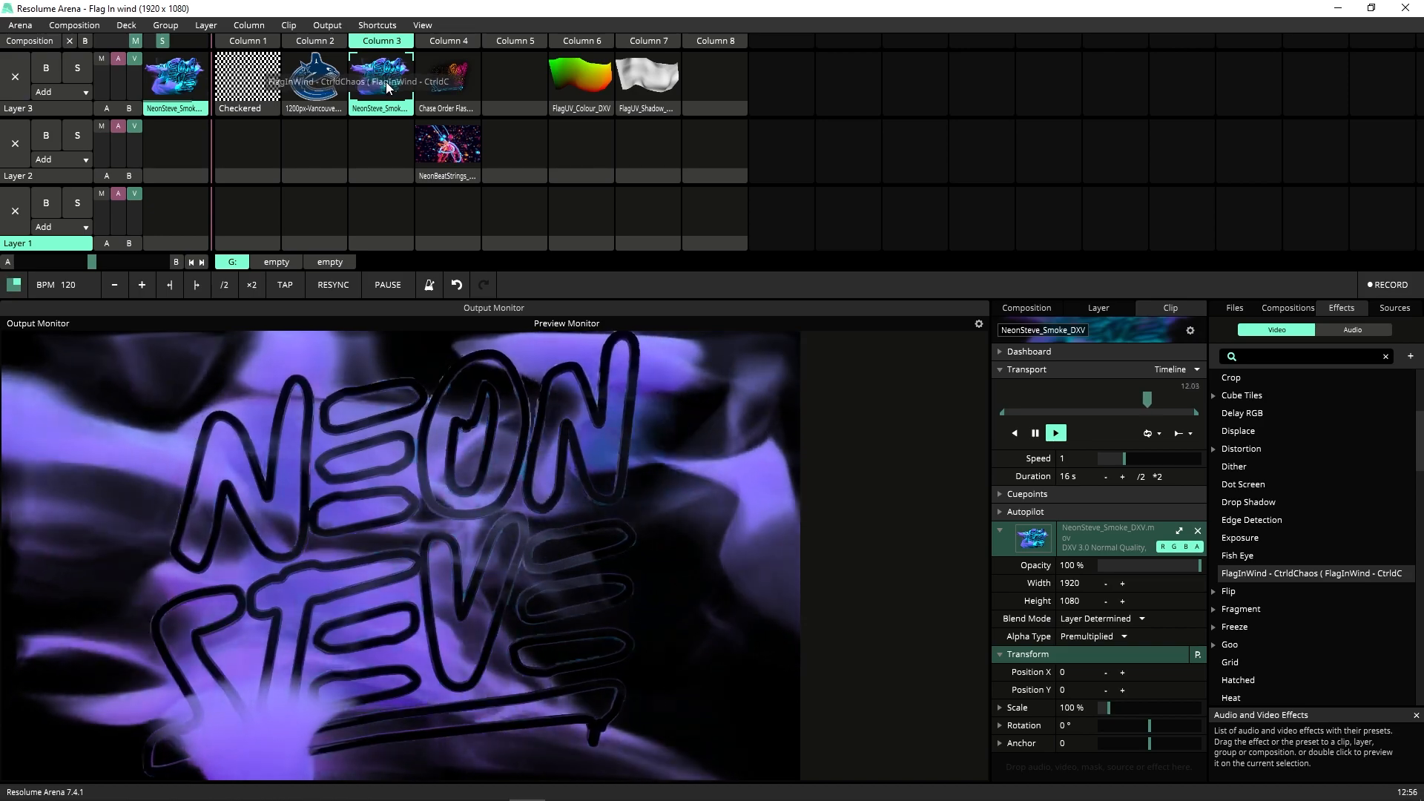
pyautogui.doubleClick(1338, 572)
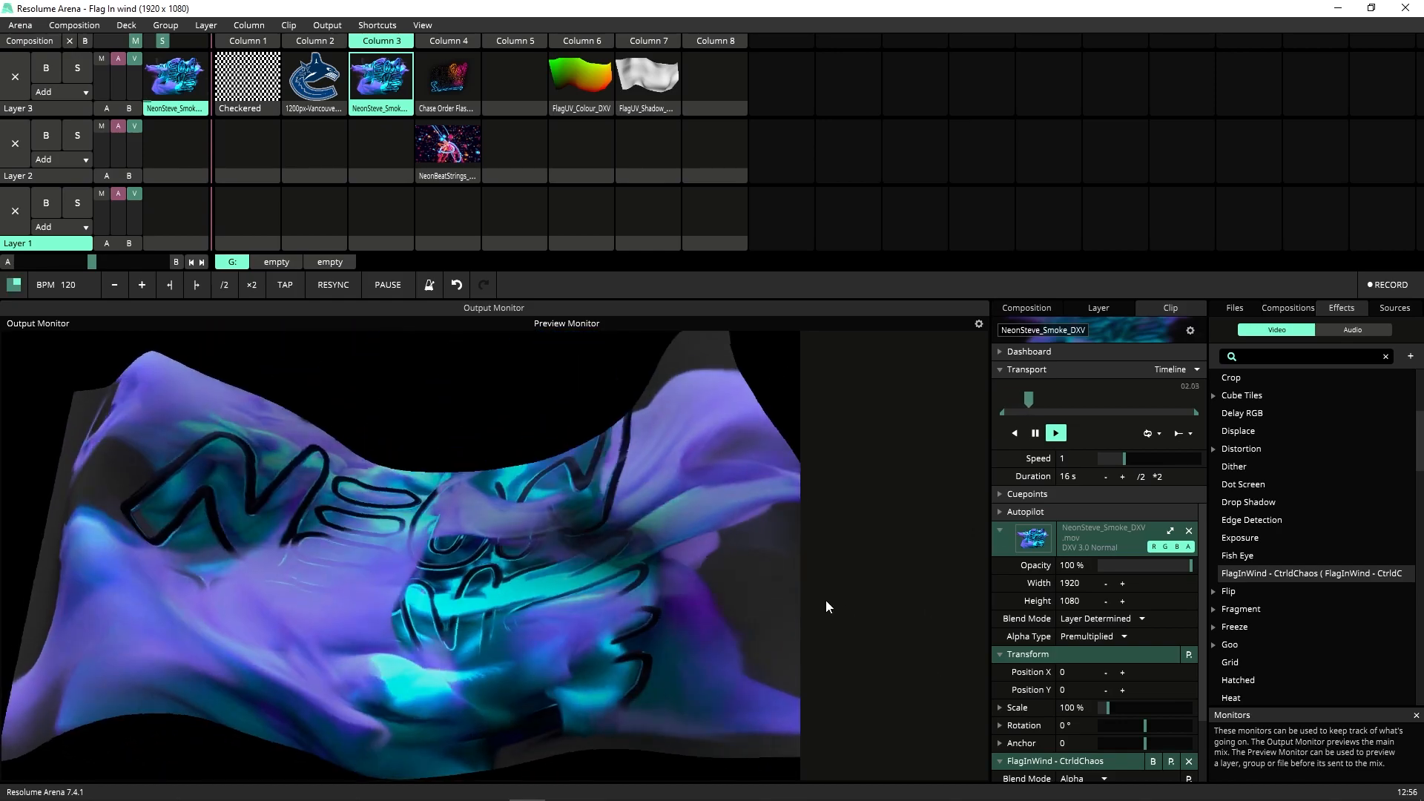
pyautogui.scroll(-2, 1056, 673)
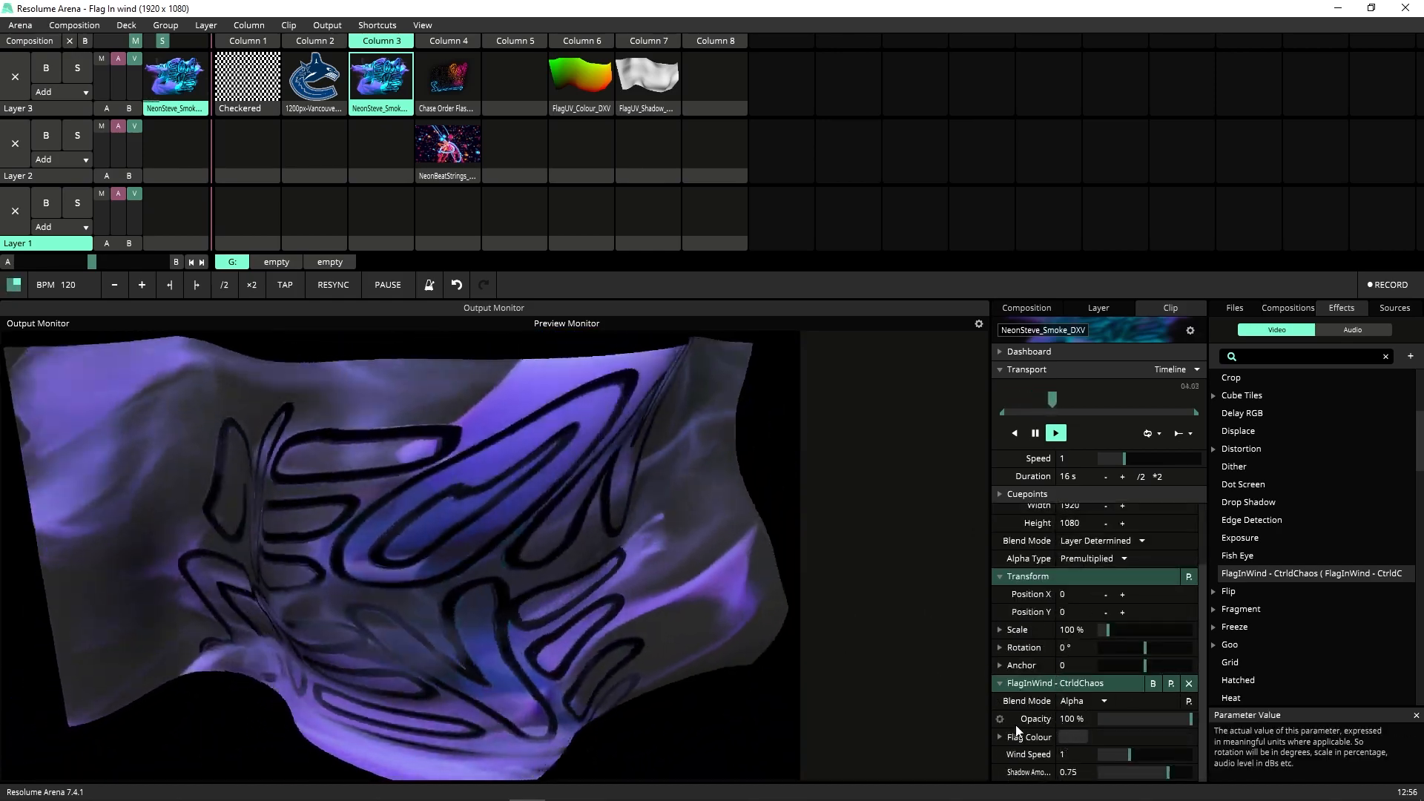
pyautogui.click(999, 737)
pyautogui.scroll(-1, 1035, 745)
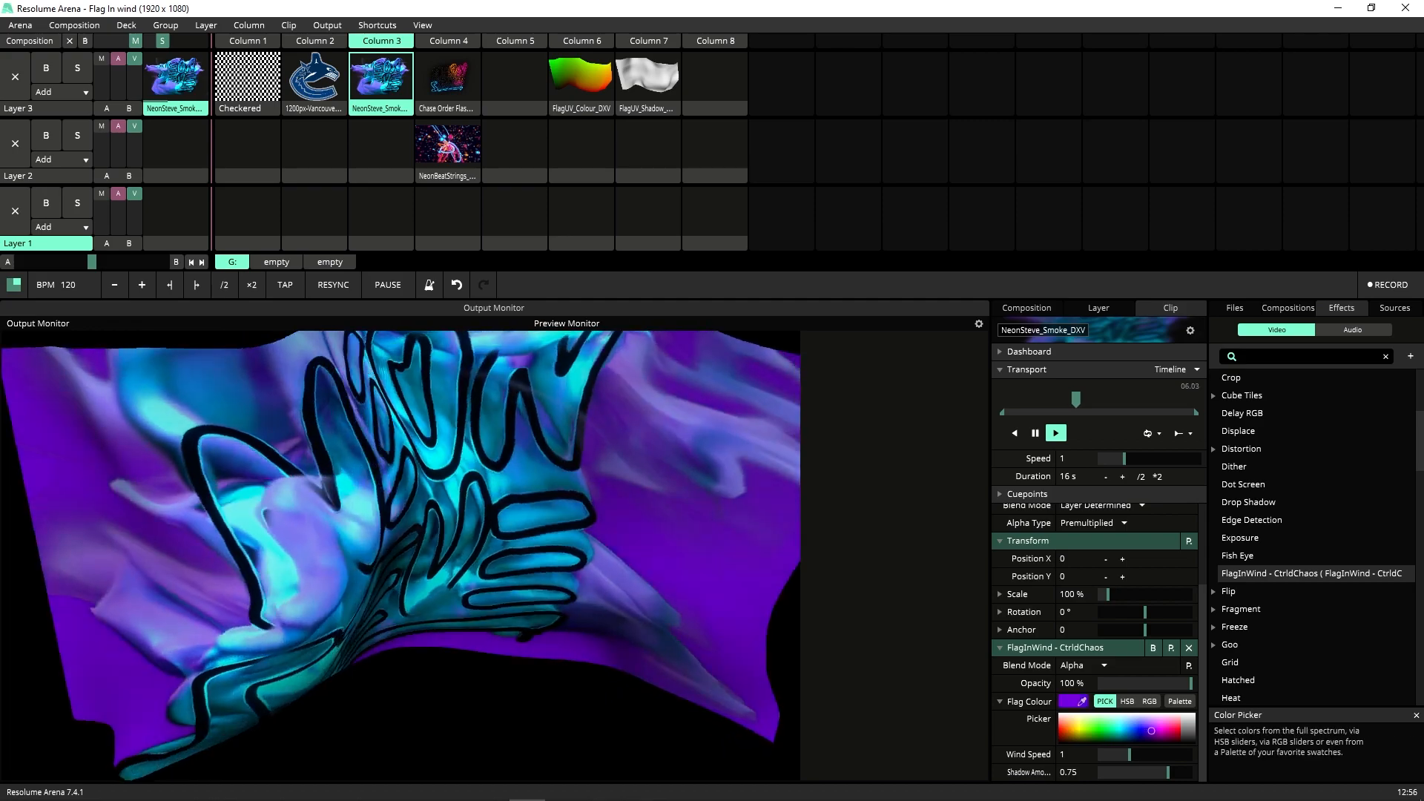
pyautogui.click(1152, 737)
pyautogui.moveTo(1152, 736); pyautogui.dragTo(1155, 739)
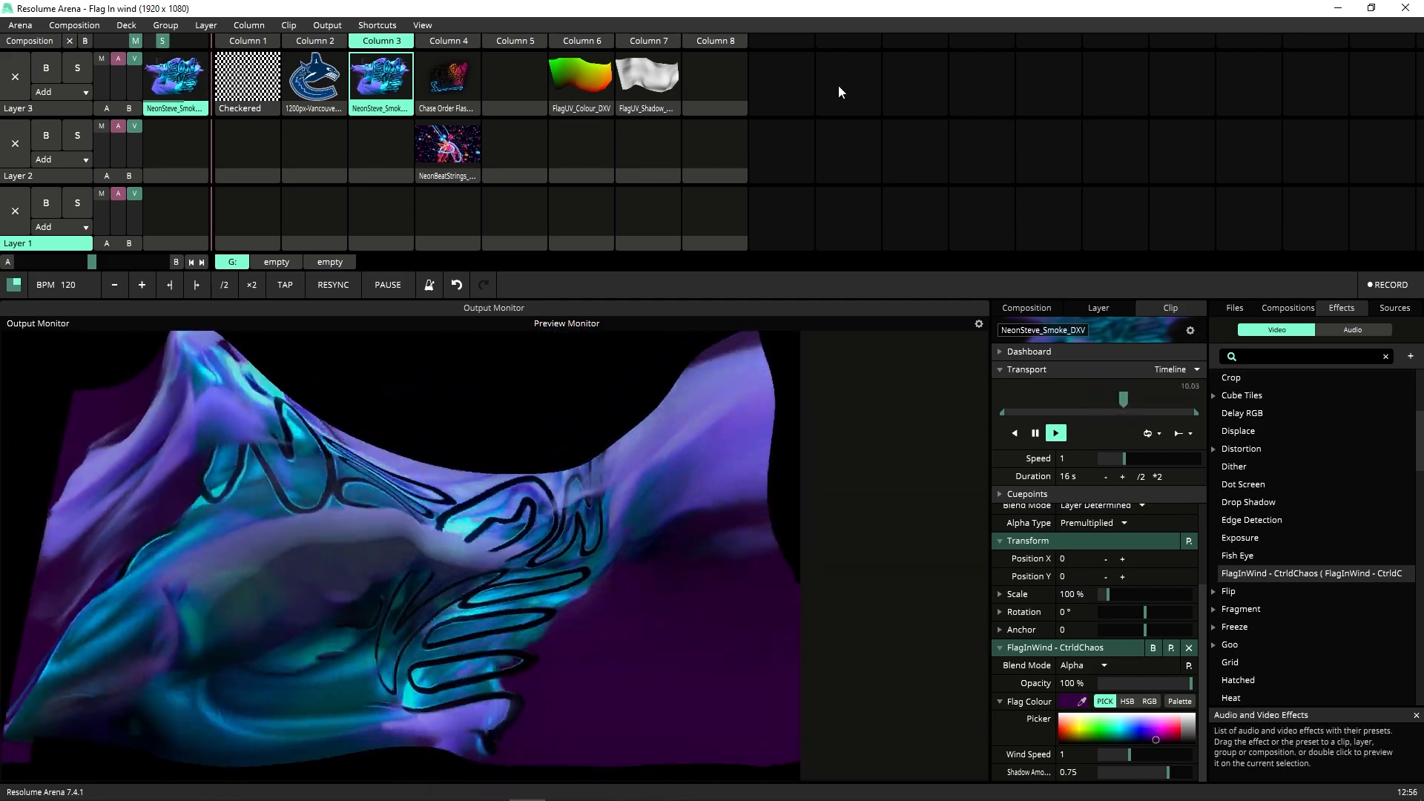
# - Launch Column 4 and apply FlagInWind to the whole composition with Wind Speed 0.71 and Shadow Amount 0.46
pyautogui.click(459, 39)
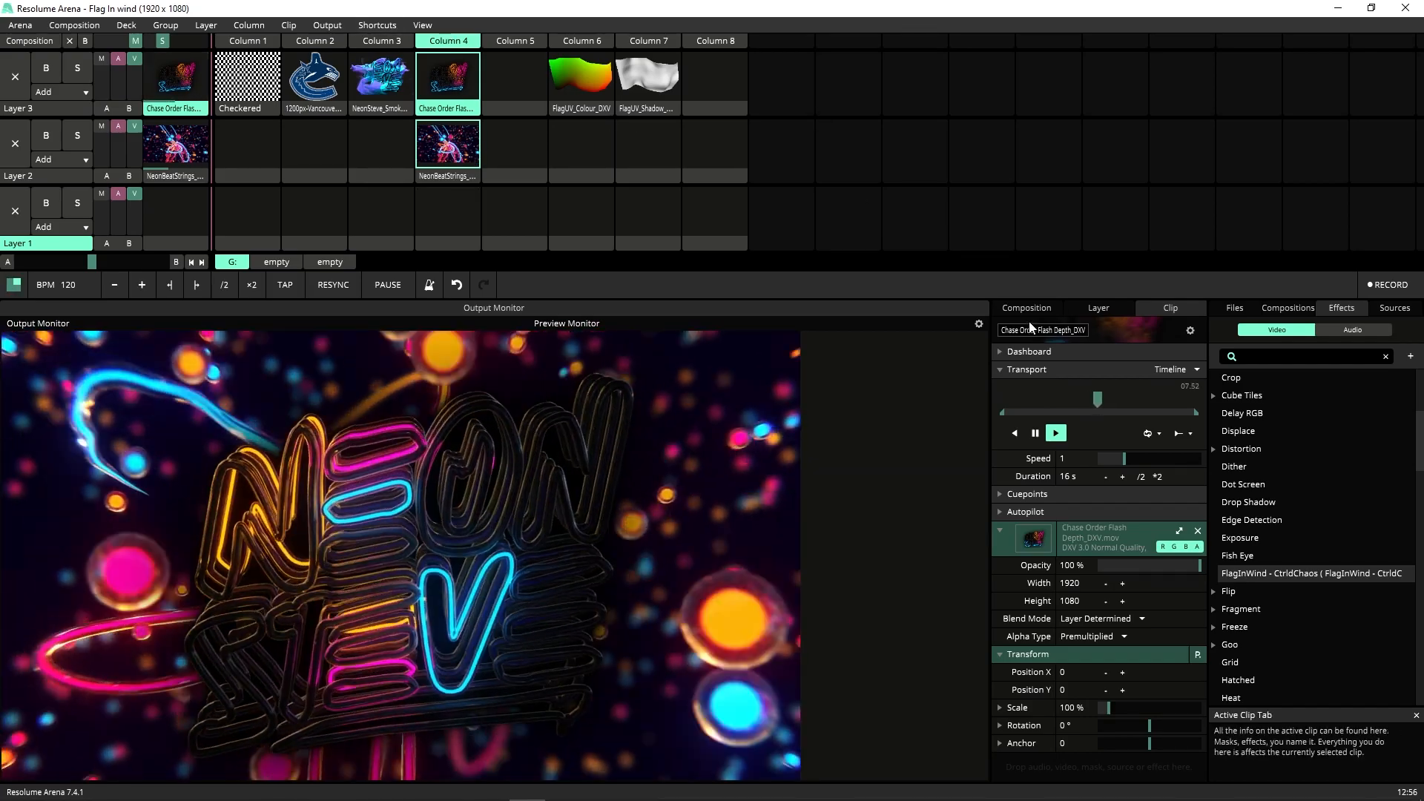
pyautogui.click(1026, 307)
pyautogui.moveTo(1262, 576); pyautogui.dragTo(1041, 704)
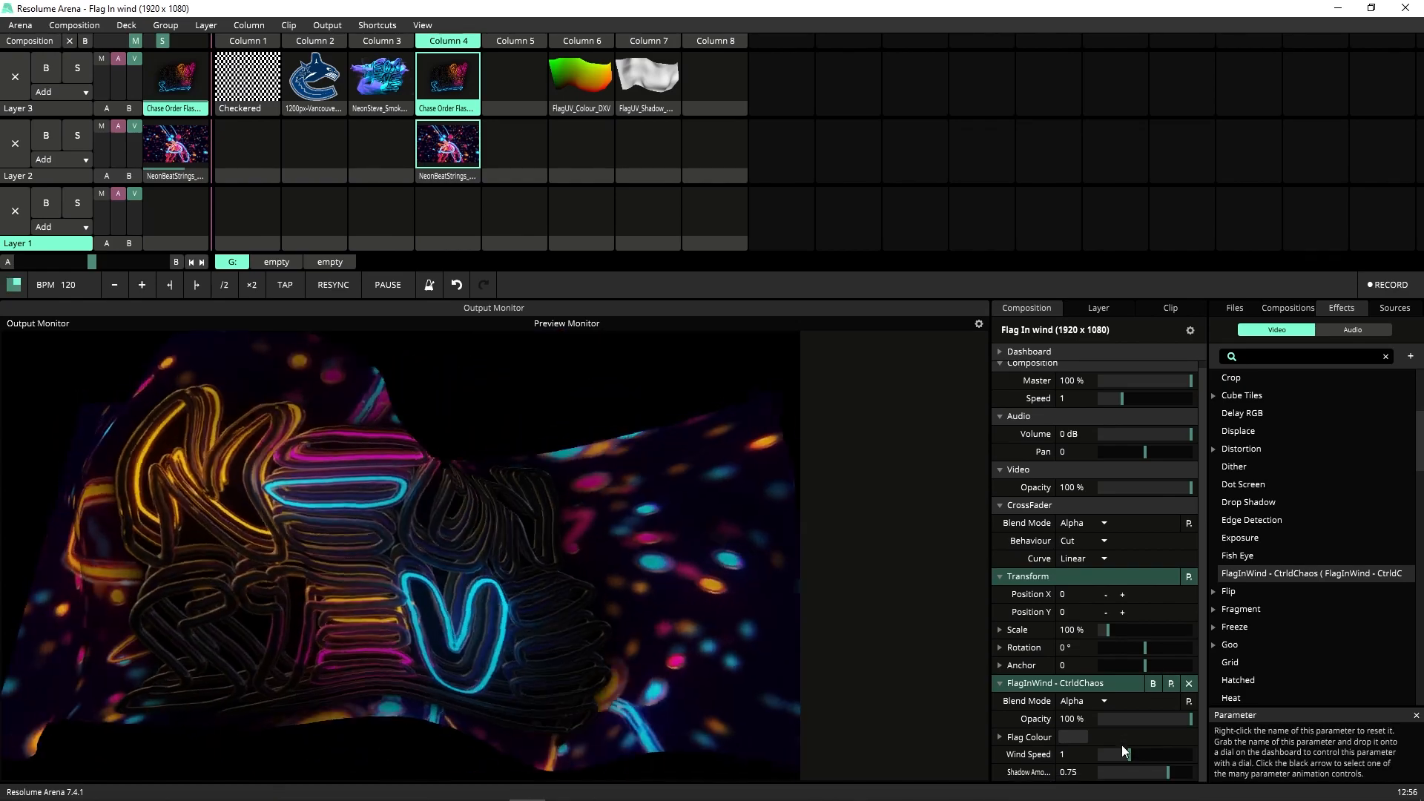
pyautogui.moveTo(1128, 755)
pyautogui.mouseDown()
pyautogui.moveTo(1110, 758)
pyautogui.moveTo(1160, 772)
pyautogui.moveTo(1142, 773)
pyautogui.mouseUp()
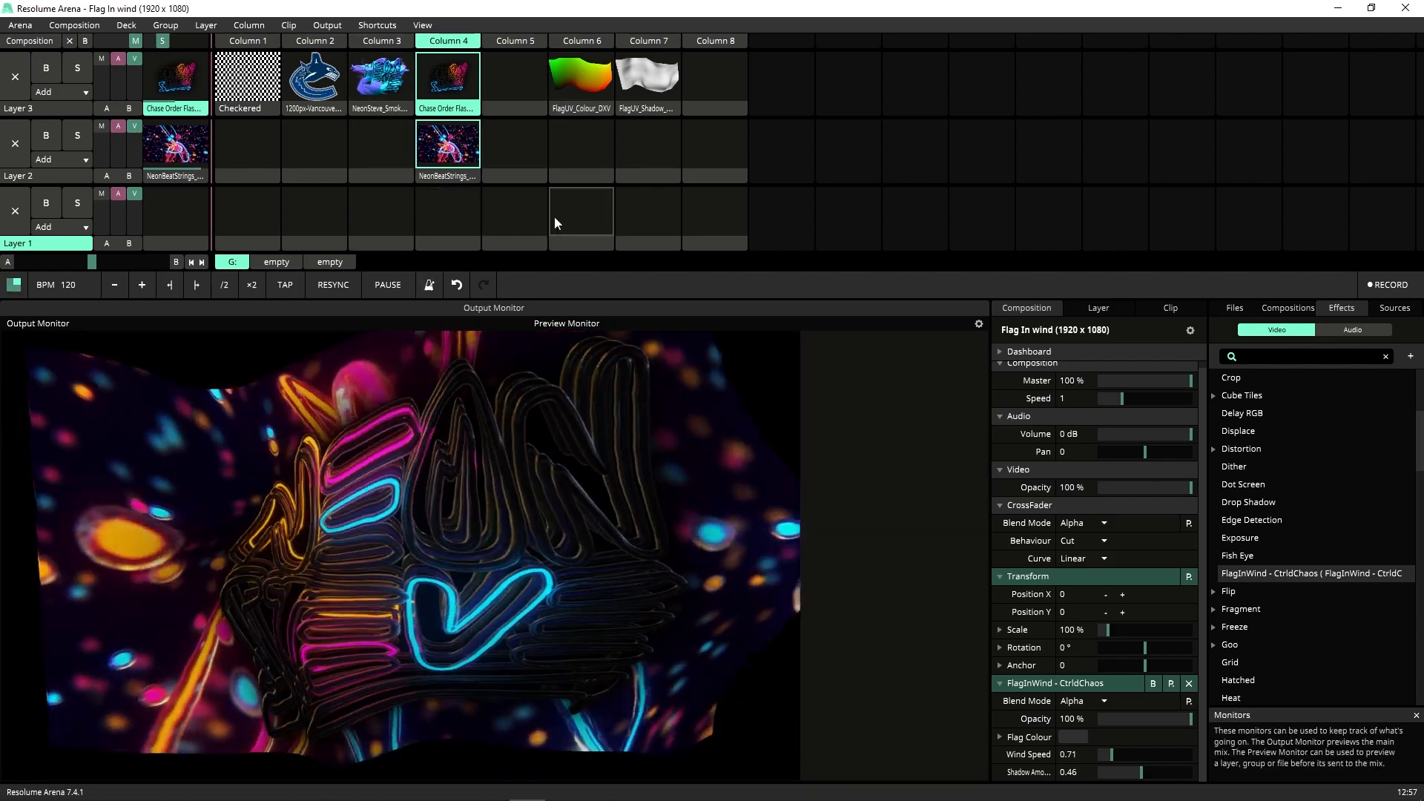
# - Clear the playing Layer 2 clip, and launch the Canucks logo clip with its own clip-level FlagInWind bypassed
pyautogui.click(381, 150)
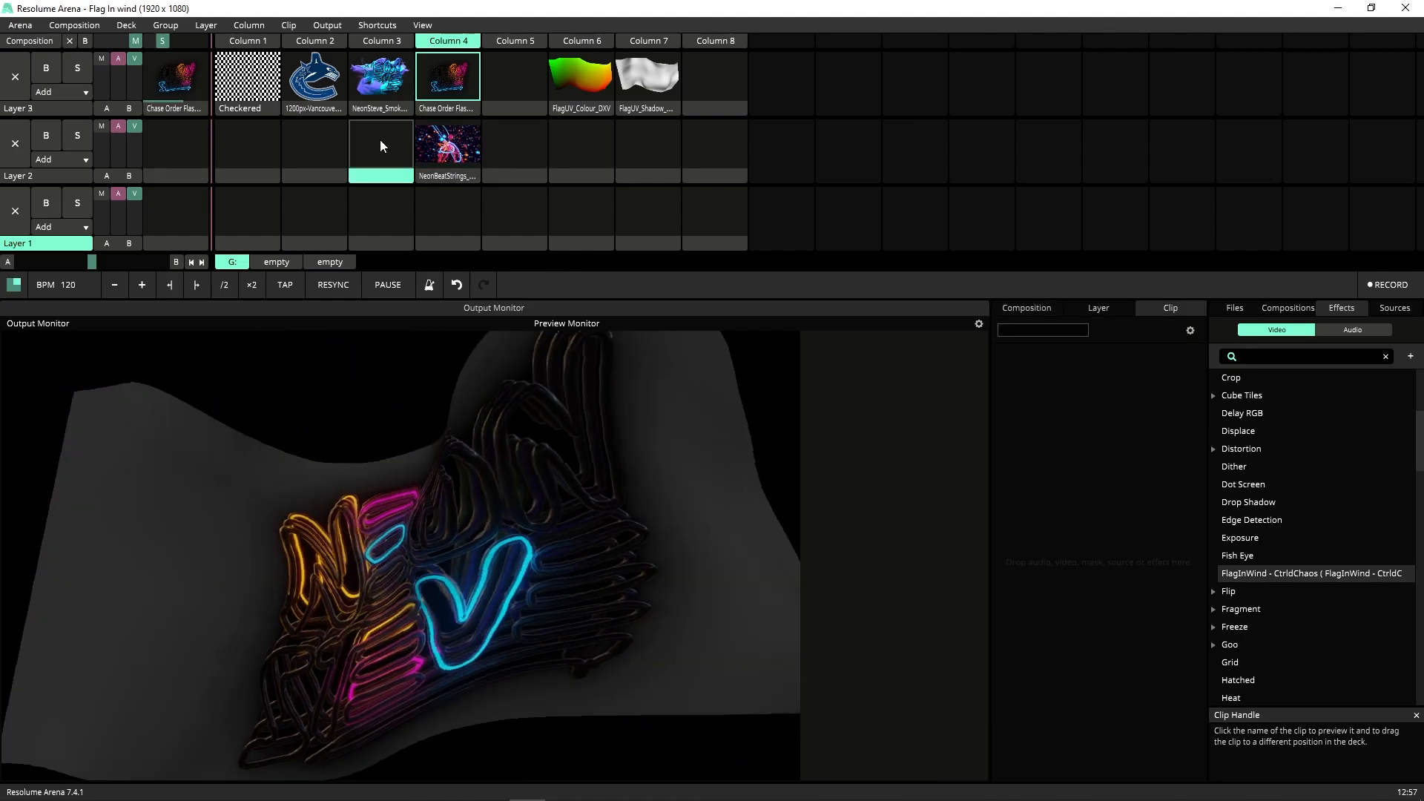
pyautogui.click(315, 77)
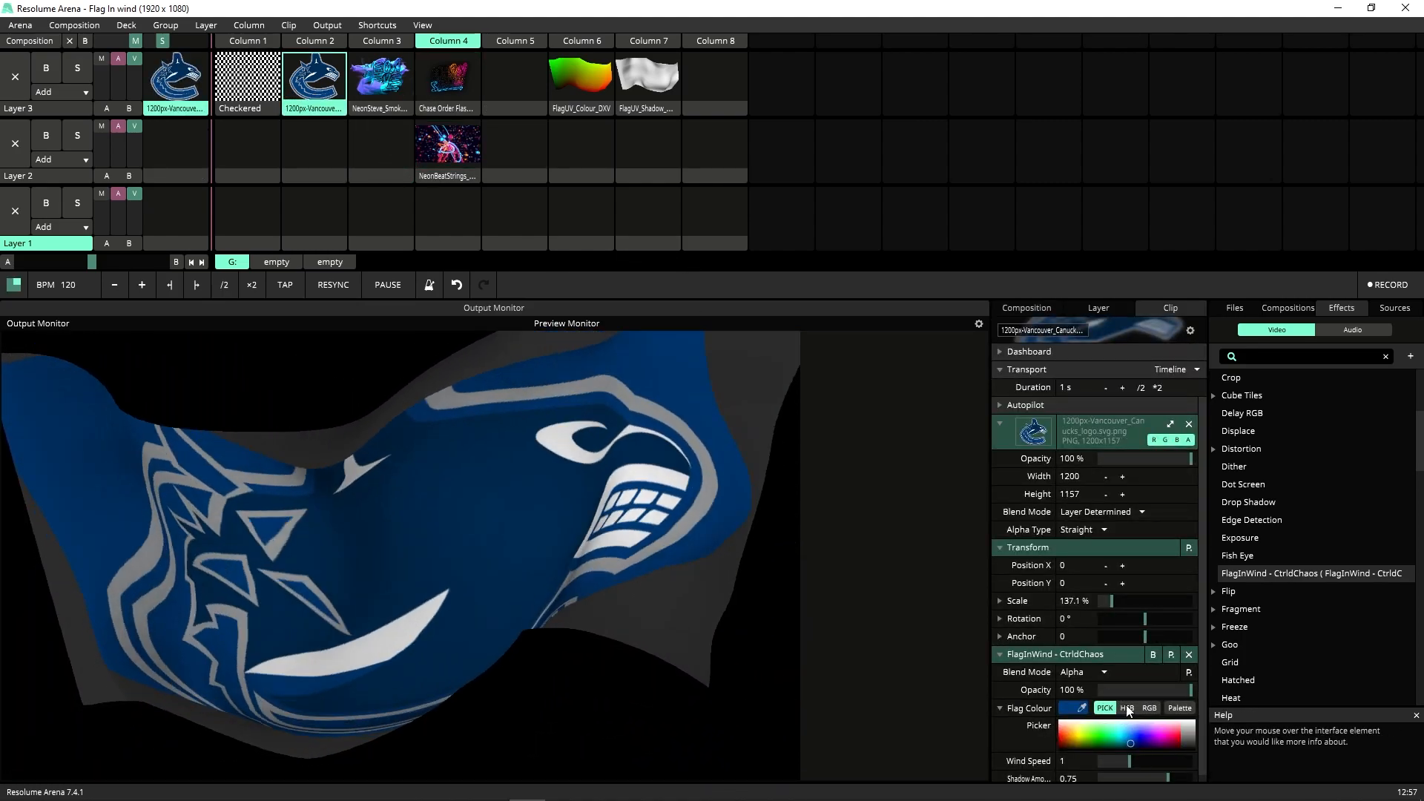
pyautogui.scroll(-1, 1135, 672)
pyautogui.click(1154, 647)
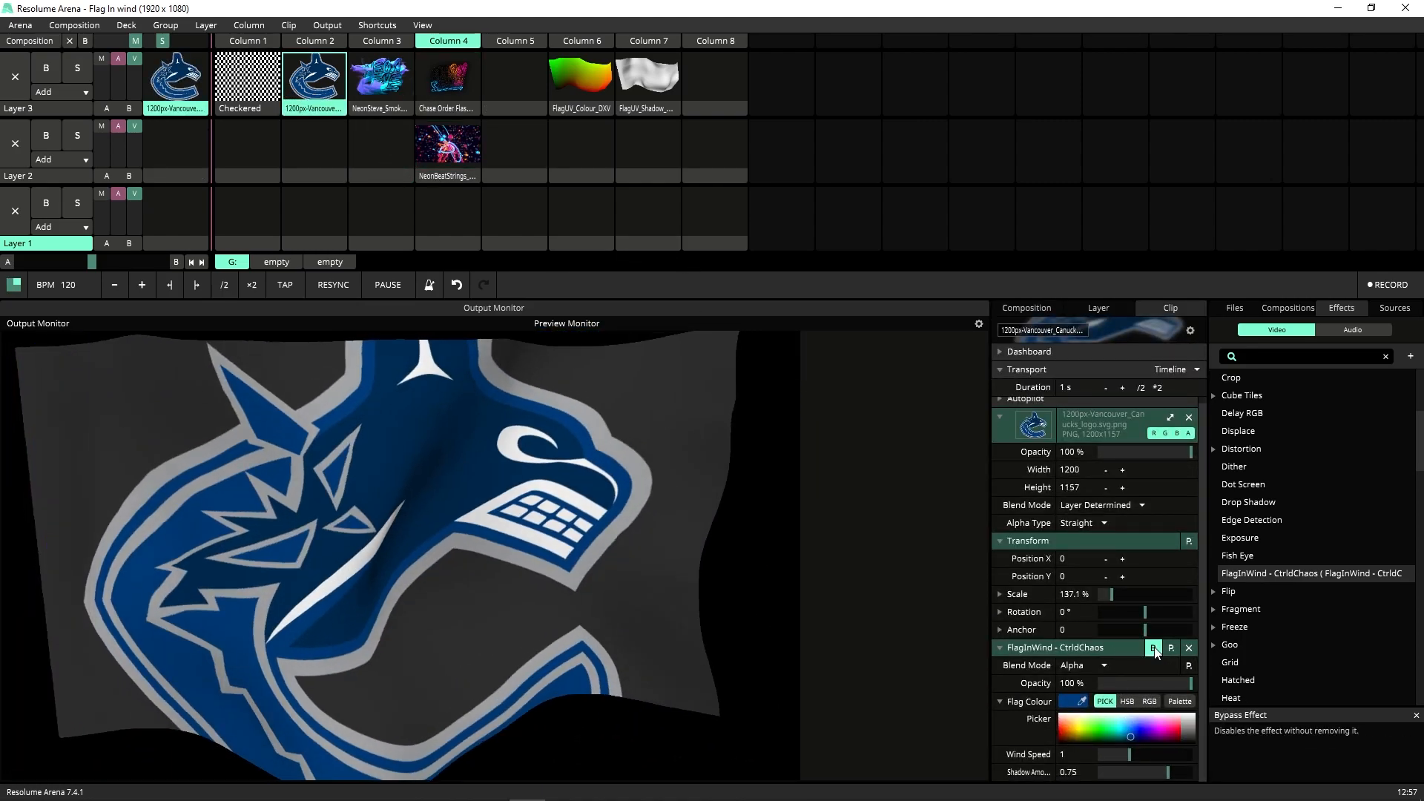
# - Move the Checkered clip to Layer 2 in Column 2 and launch that column with the composition's FlagInWind bypassed
pyautogui.moveTo(249, 117); pyautogui.dragTo(313, 152)
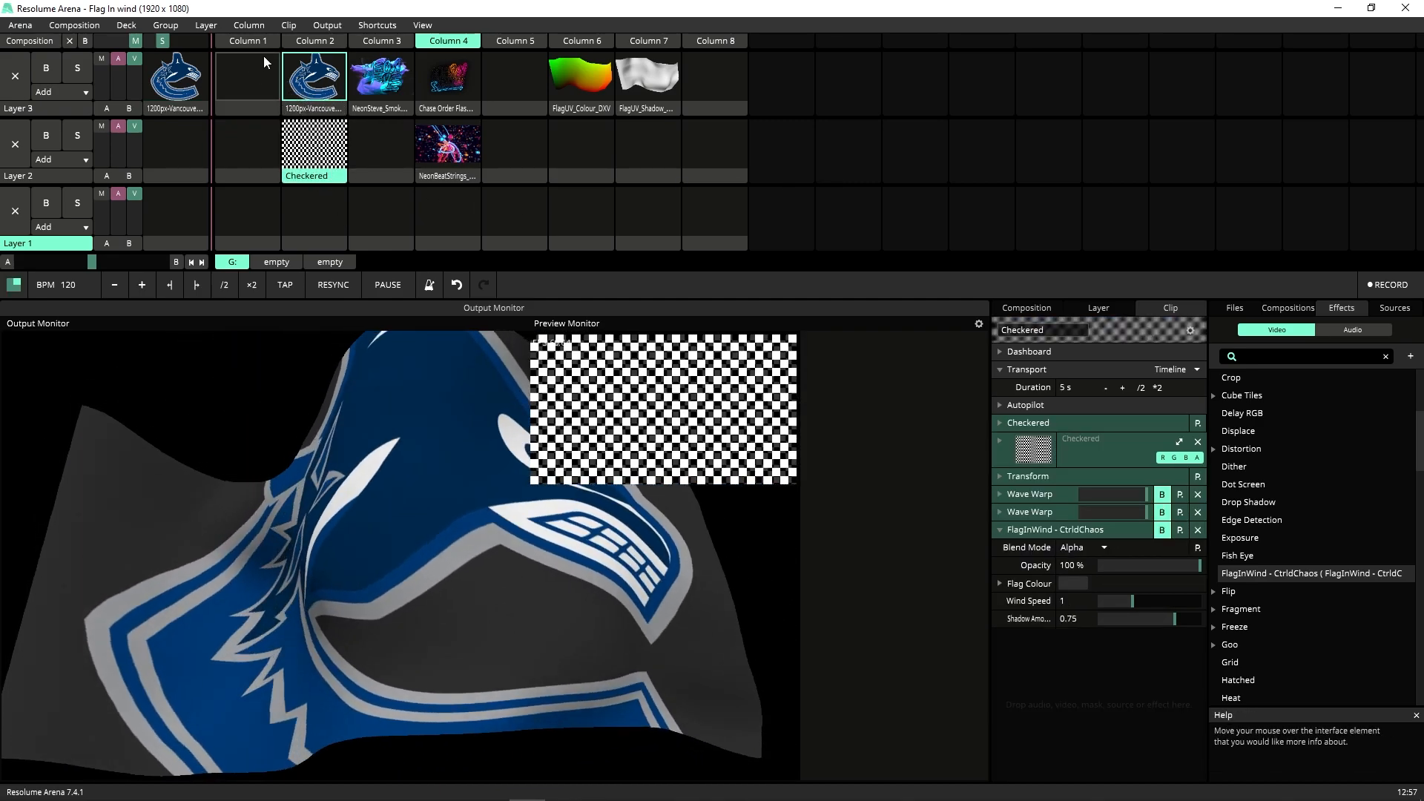
pyautogui.click(301, 42)
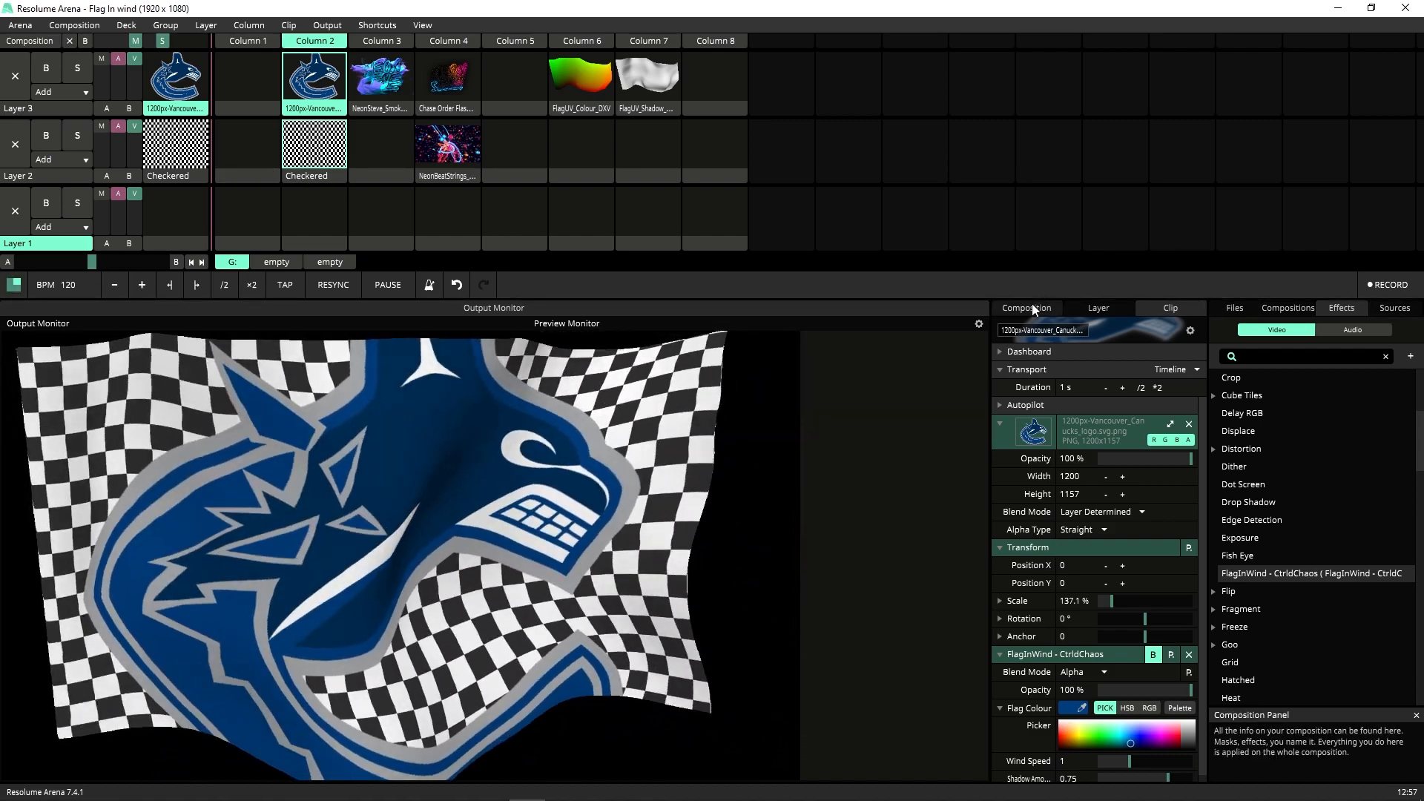
pyautogui.click(1031, 305)
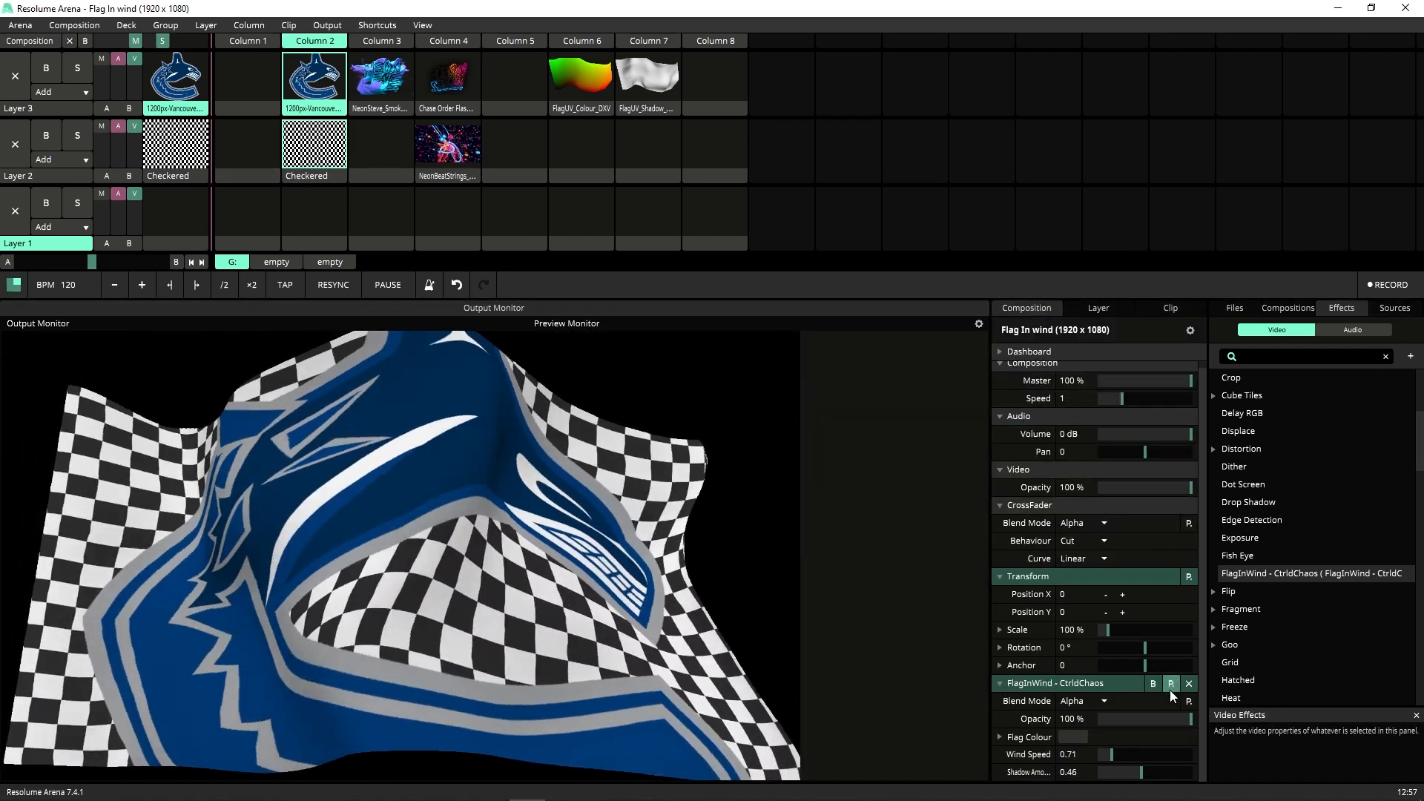
pyautogui.click(1152, 683)
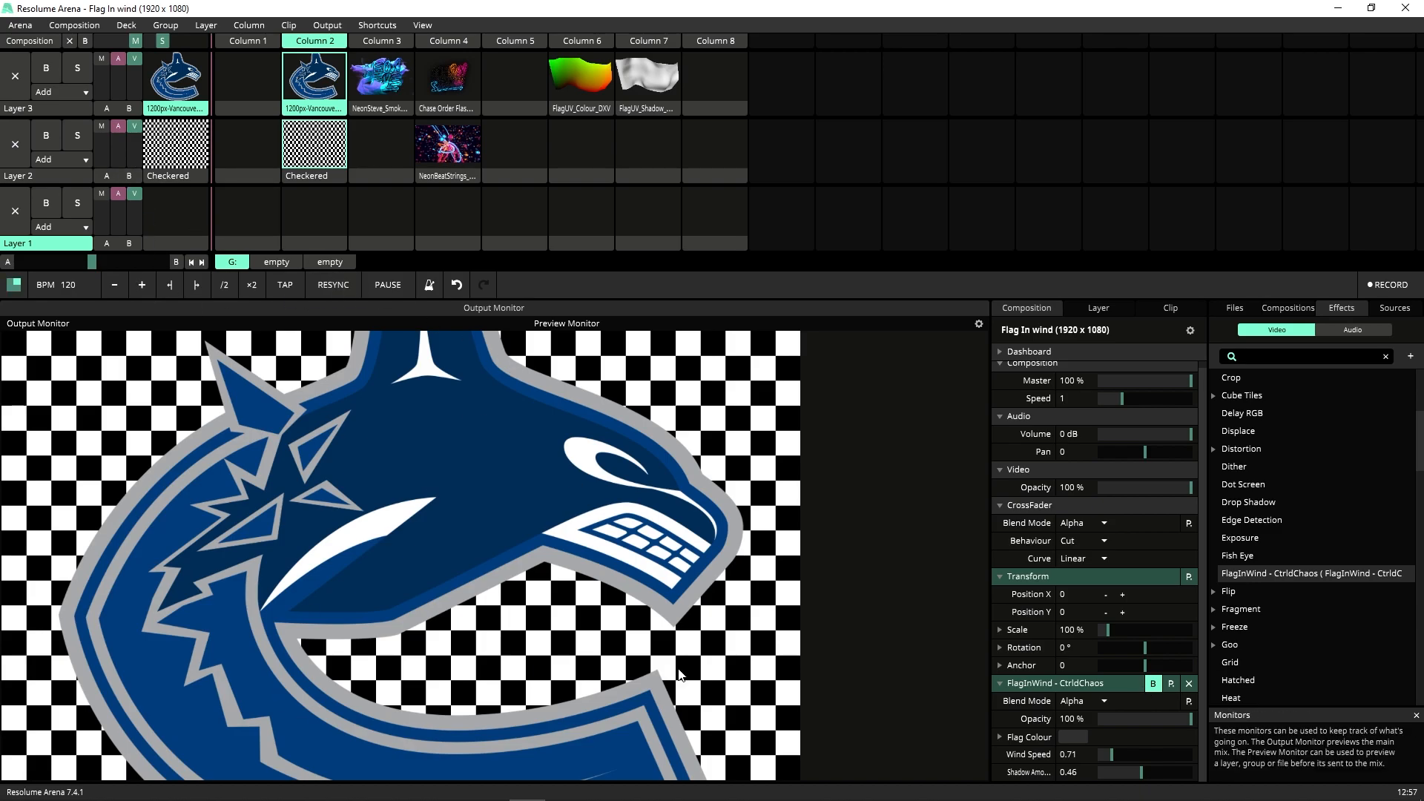
# - Compare the composition's output with FlagInWind enabled and bypassed, leaving the effect bypassed
pyautogui.click(1151, 684)
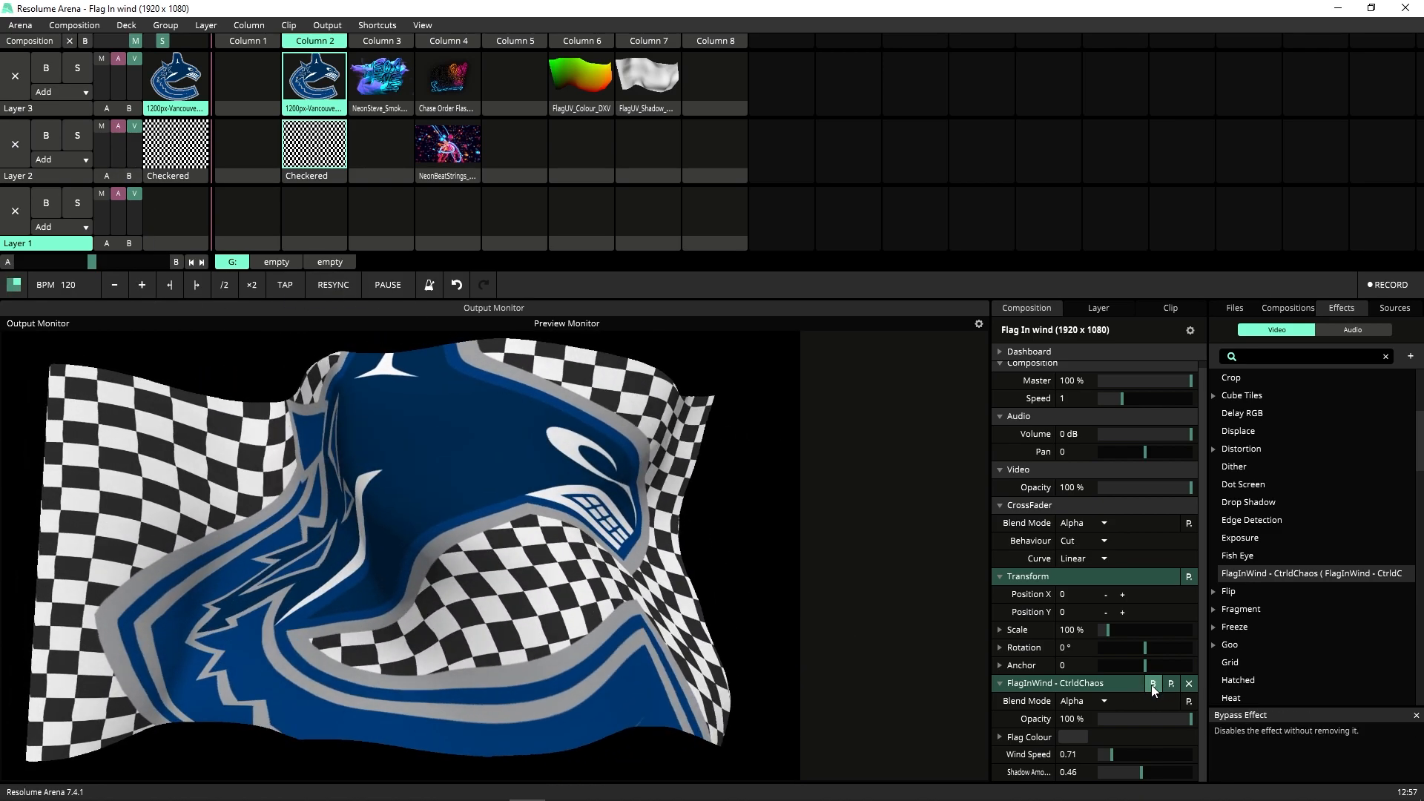
pyautogui.click(1153, 683)
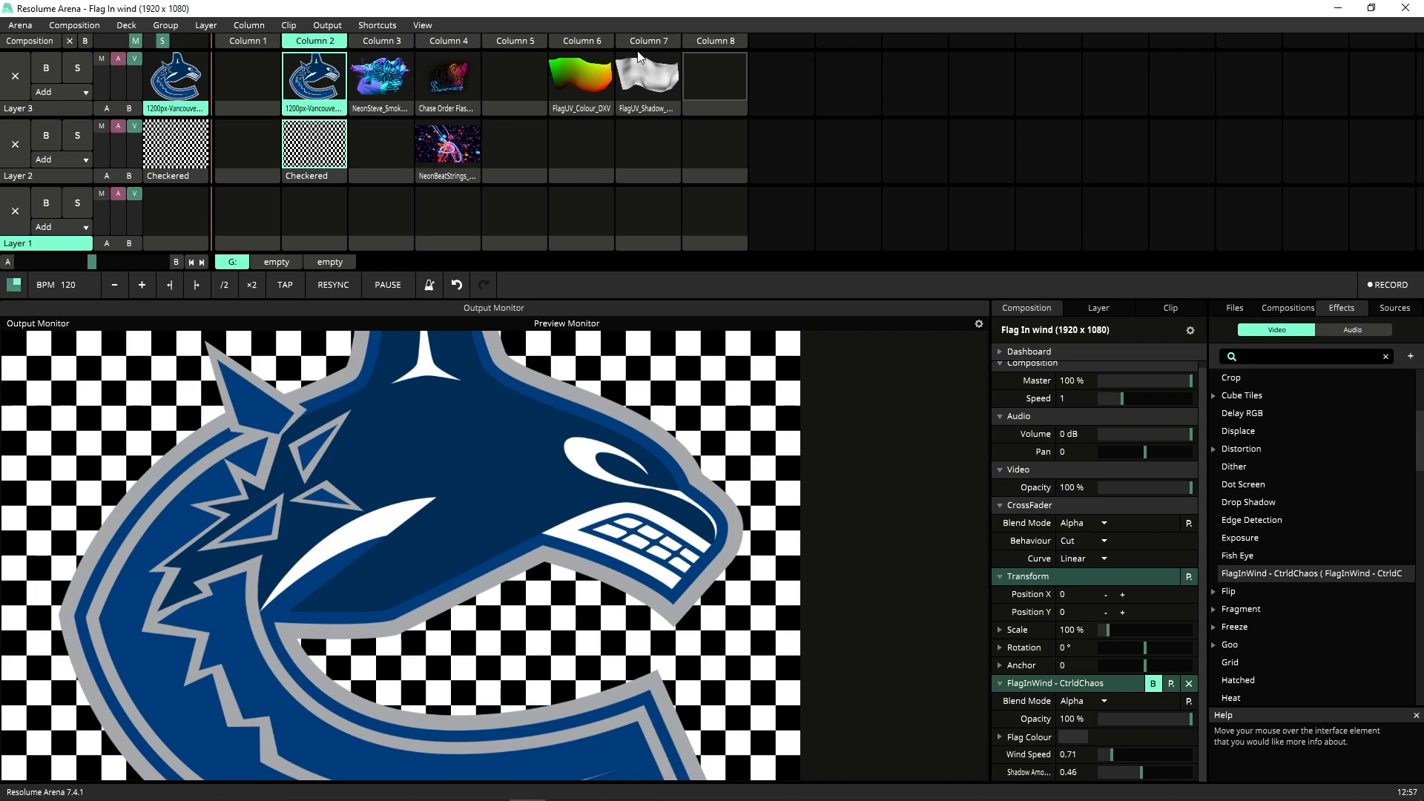
# - Clear the Layer 2 clip and launch the FlagUV_Colour_DXV and FlagUV_Shadow clips alternately on Layer 3
pyautogui.click(572, 82)
pyautogui.click(14, 144)
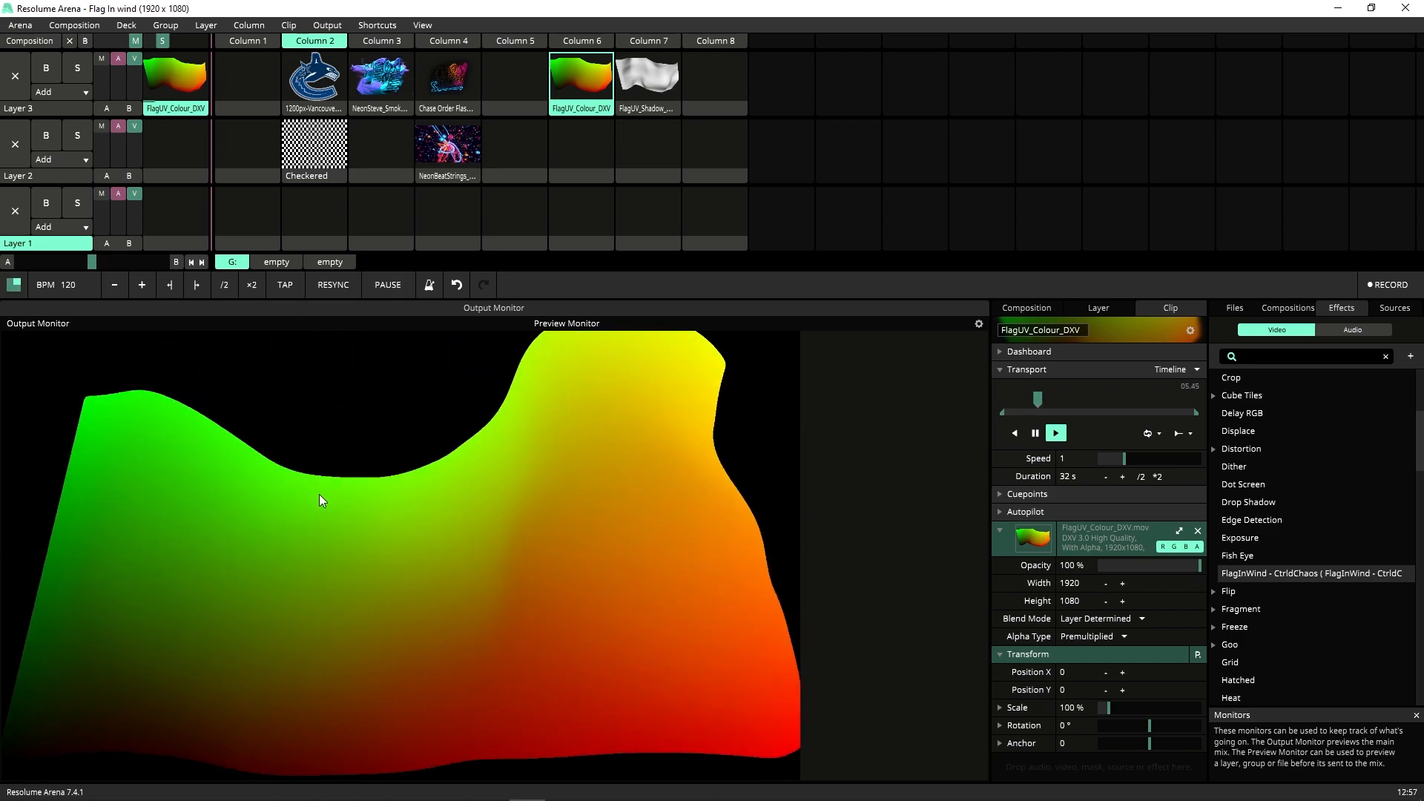
pyautogui.click(635, 78)
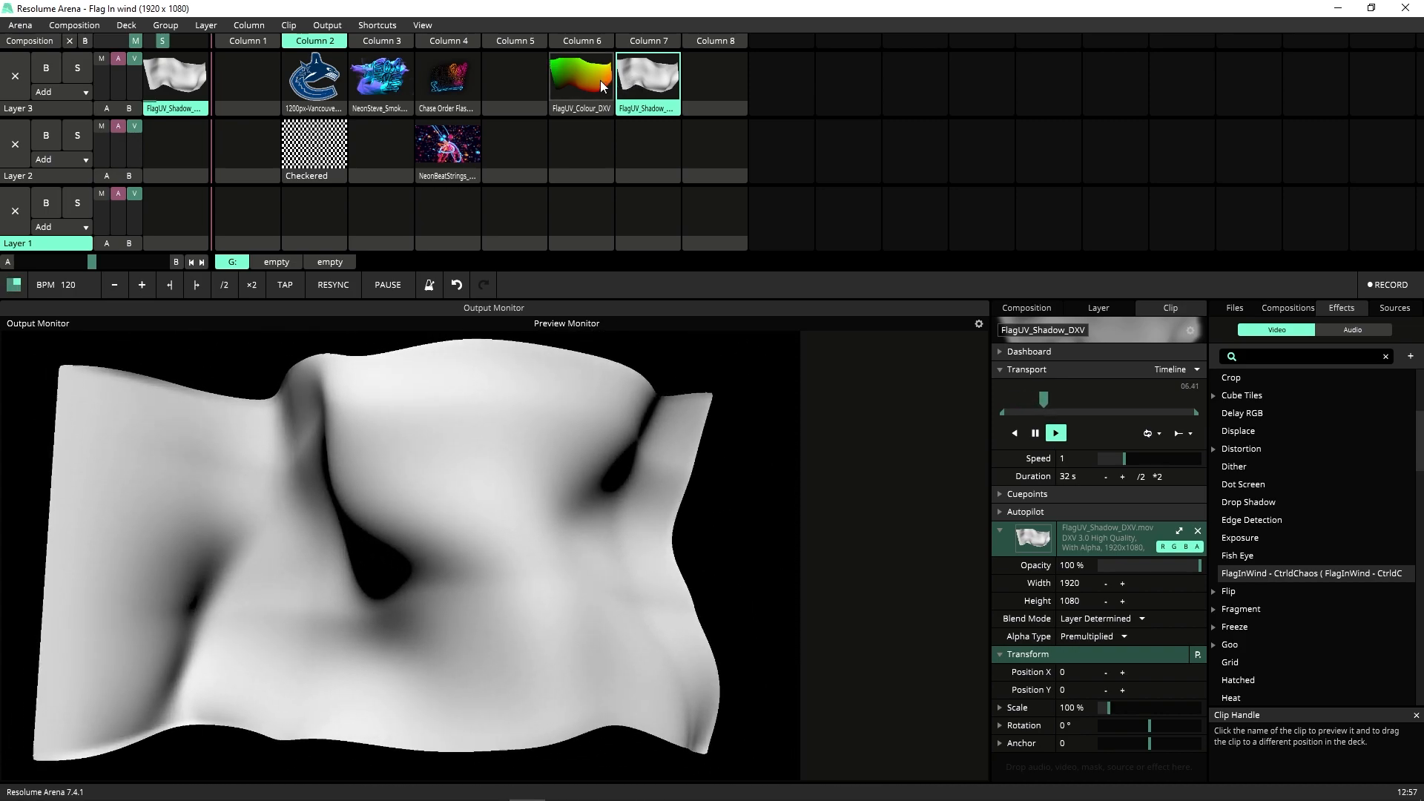
pyautogui.click(591, 93)
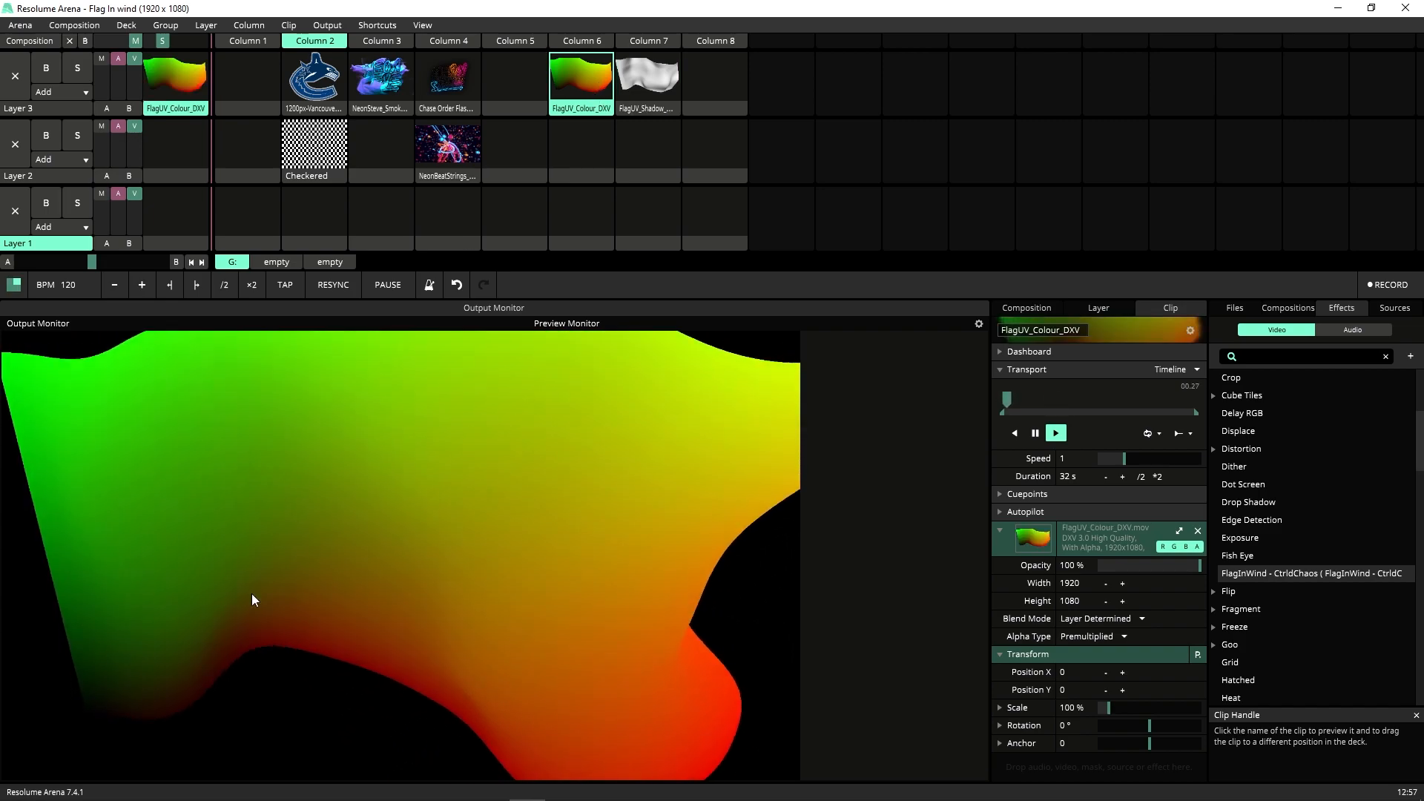
pyautogui.click(645, 100)
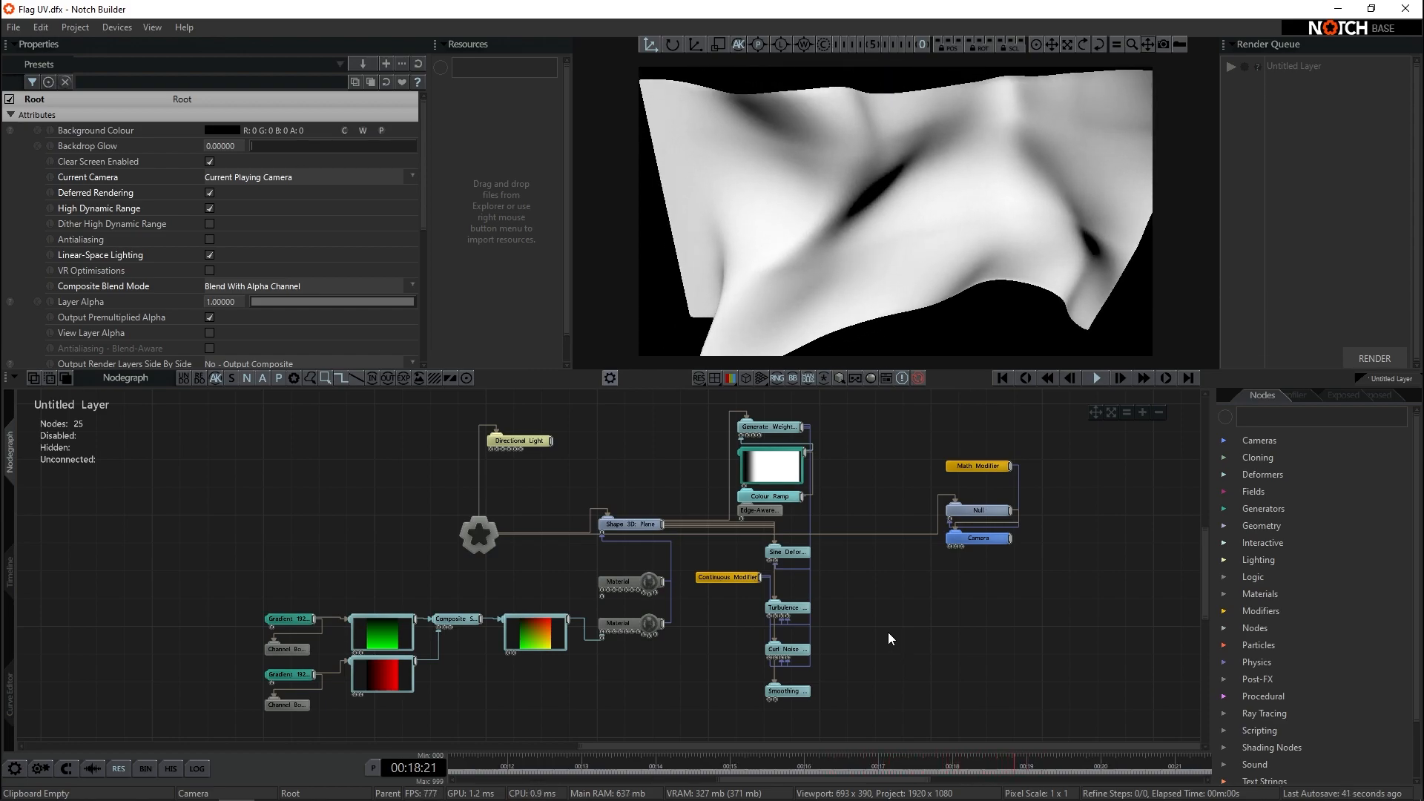
# - In Notch Builder, orbit around the waving flag, examine the Shape 3D: Plane node's scale and subdivisions, and return to the camera view
pyautogui.moveTo(915, 223); pyautogui.dragTo(714, 365)
pyautogui.moveTo(621, 361); pyautogui.dragTo(987, 263)
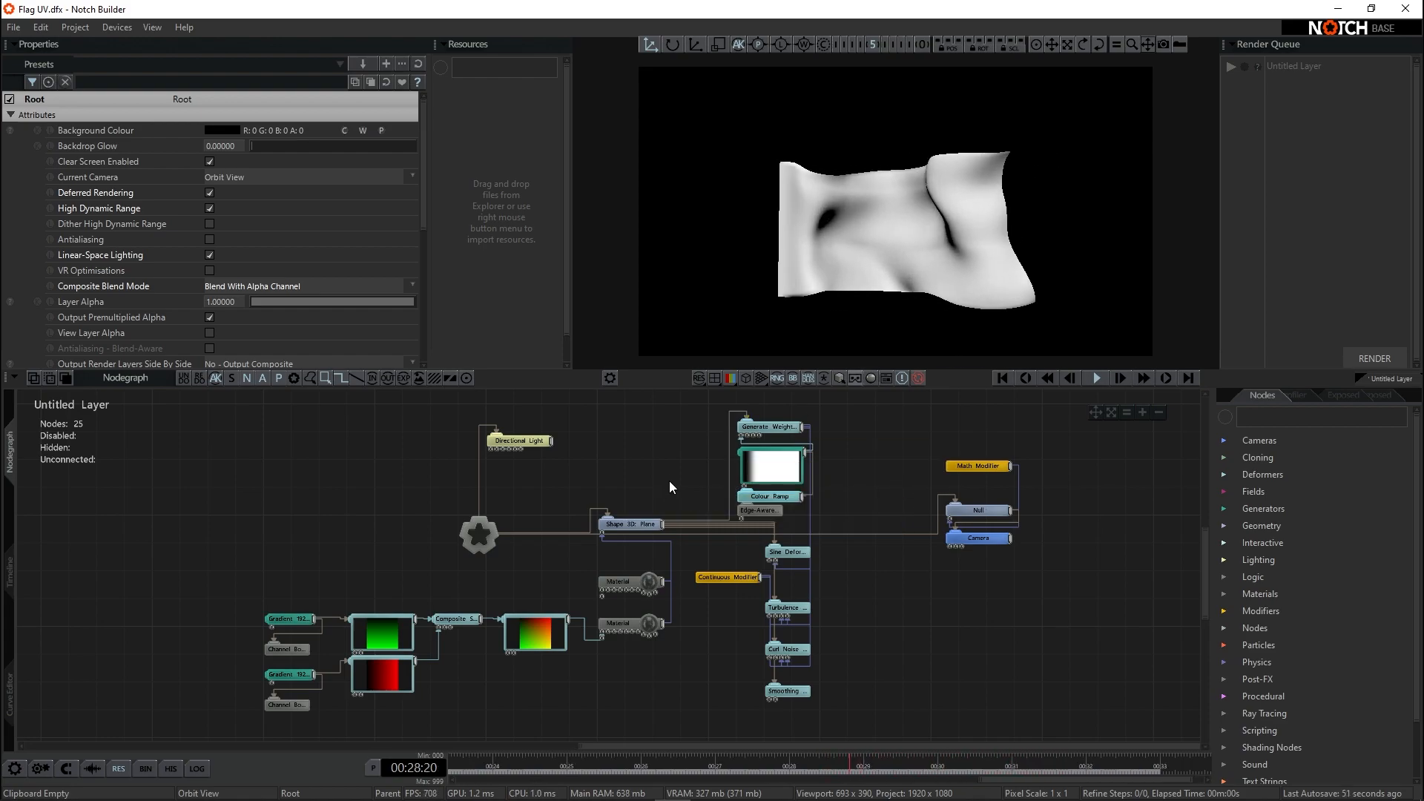
pyautogui.click(640, 525)
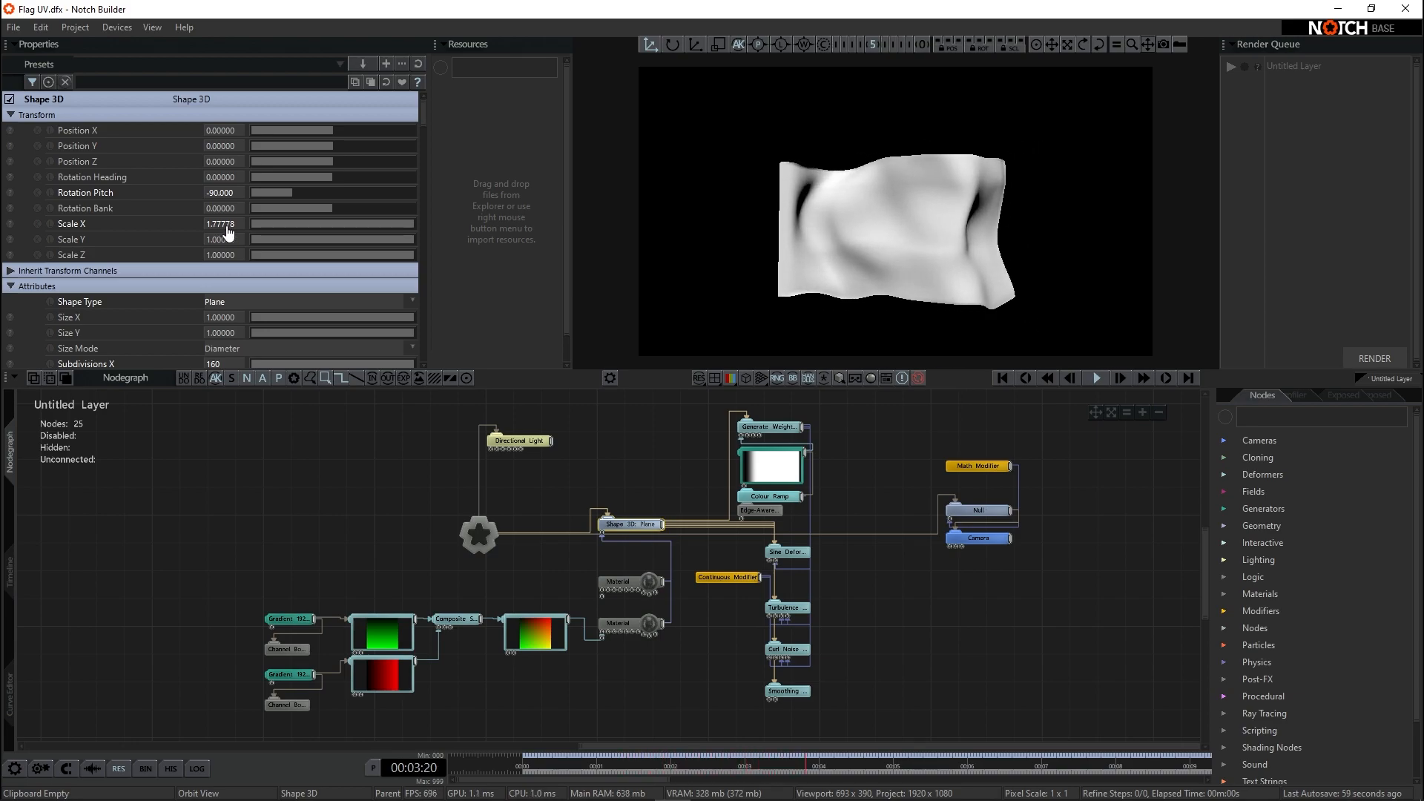
pyautogui.scroll(-3, 239, 239)
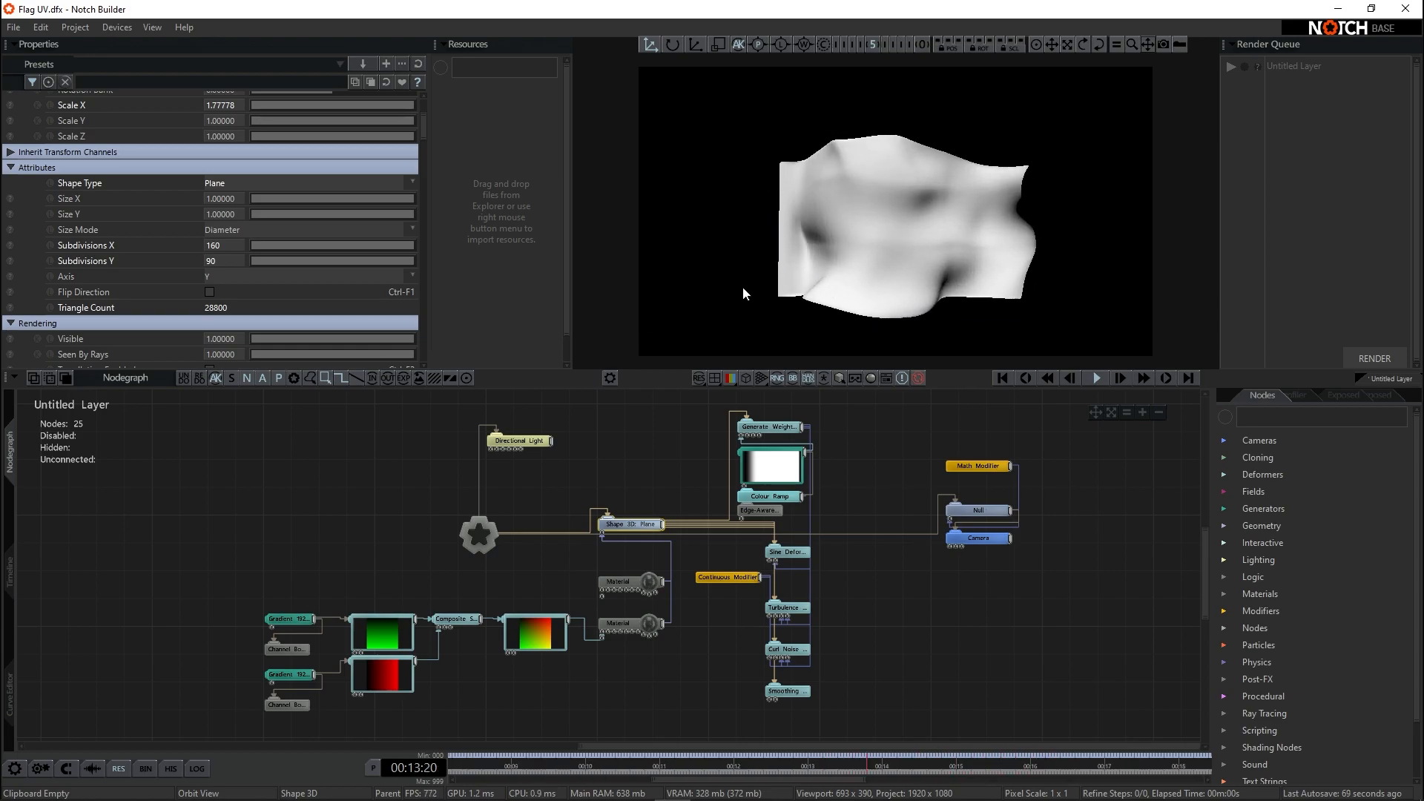
pyautogui.press('c')
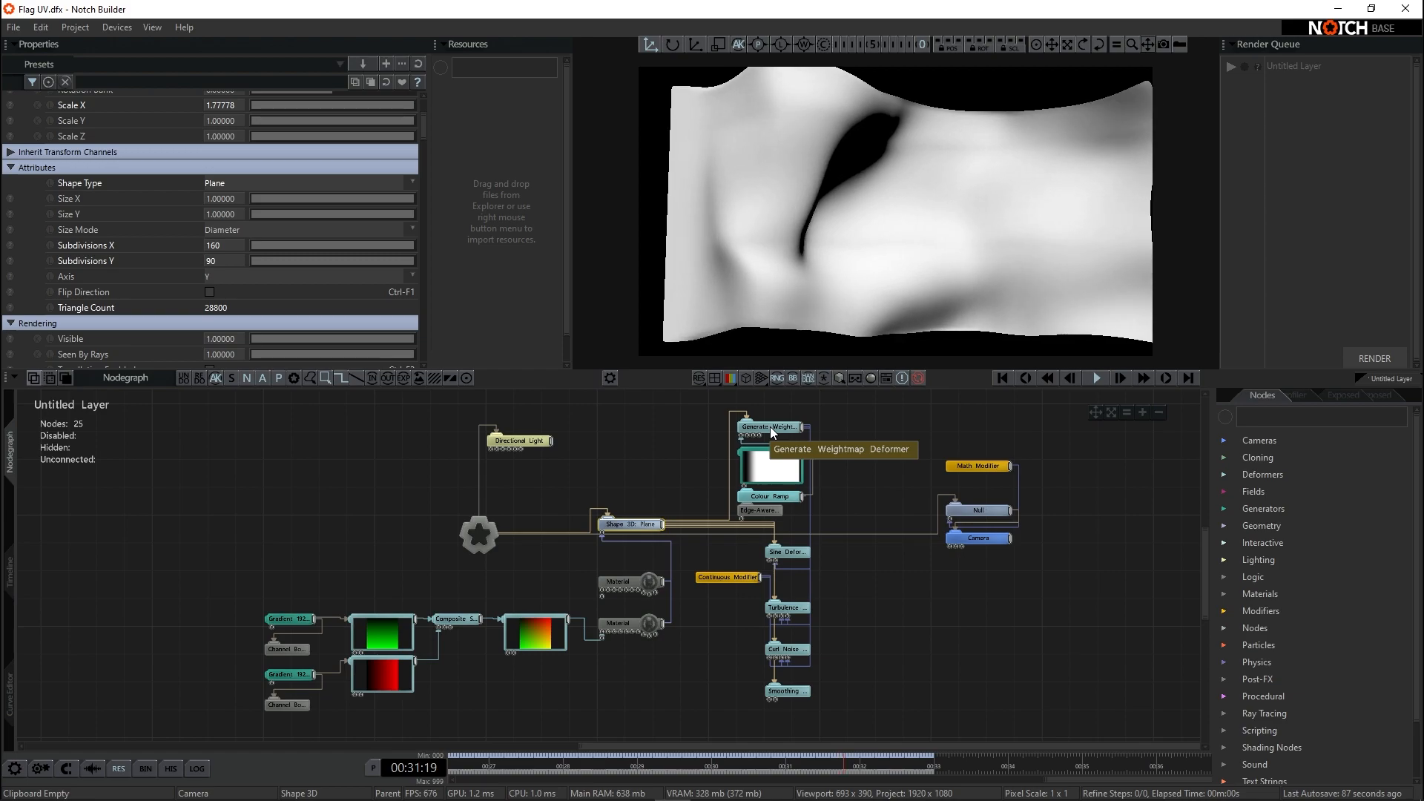
# - Examine the attributes of the Generate Weightmap Deformer and of the Gradient node that feeds it
pyautogui.click(770, 426)
pyautogui.scroll(-4, 234, 256)
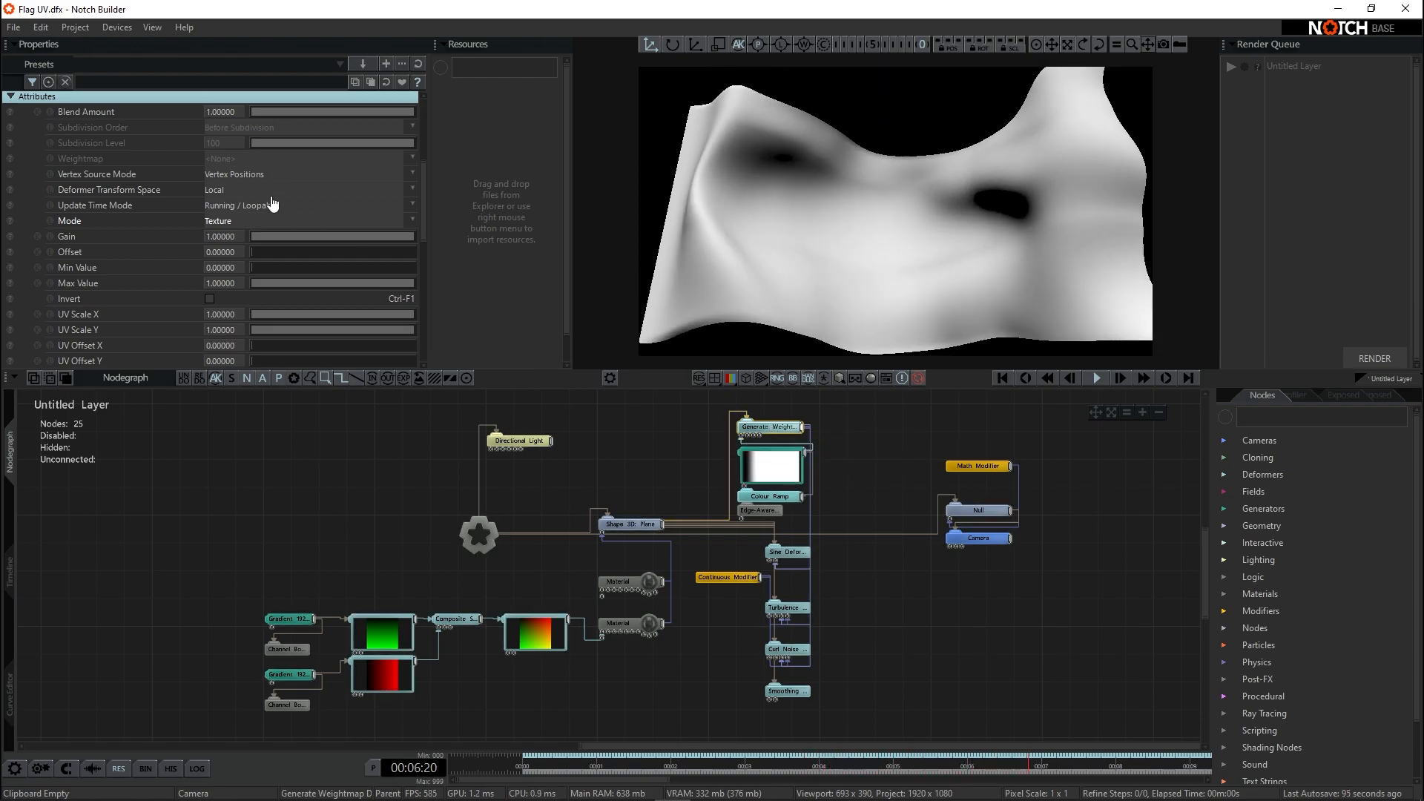
pyautogui.scroll(1, 272, 204)
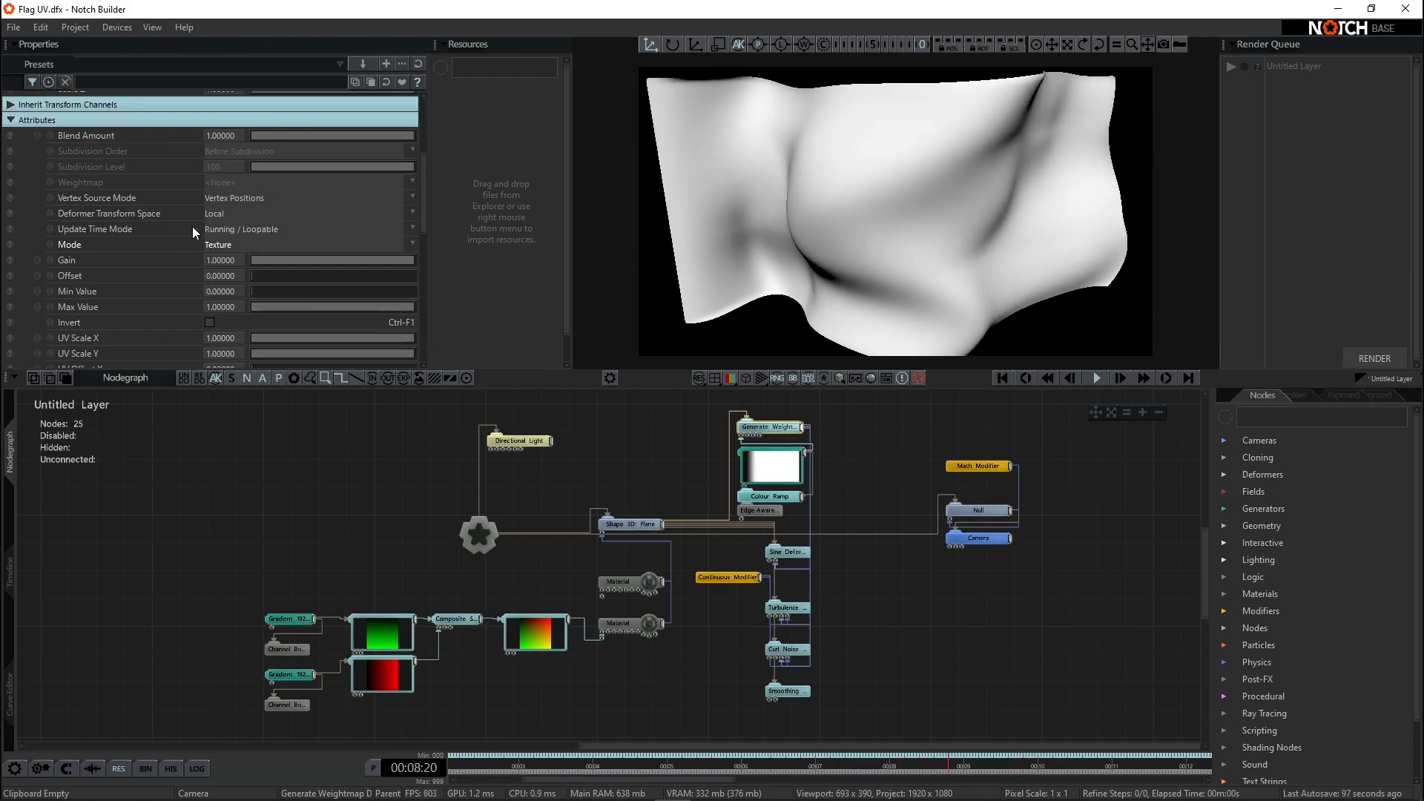
pyautogui.click(817, 463)
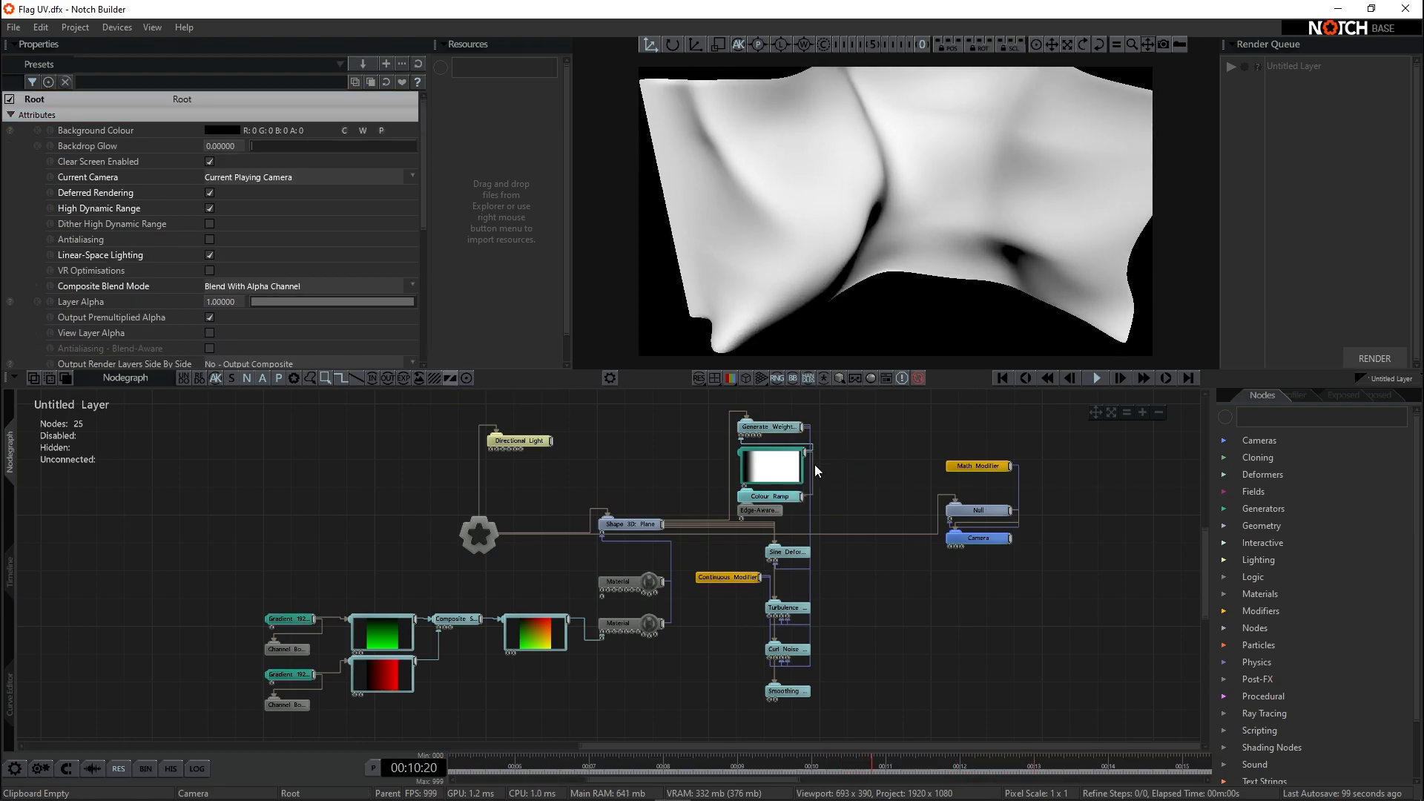
pyautogui.scroll(4, 809, 464)
pyautogui.moveTo(721, 412); pyautogui.dragTo(642, 490, button='middle')
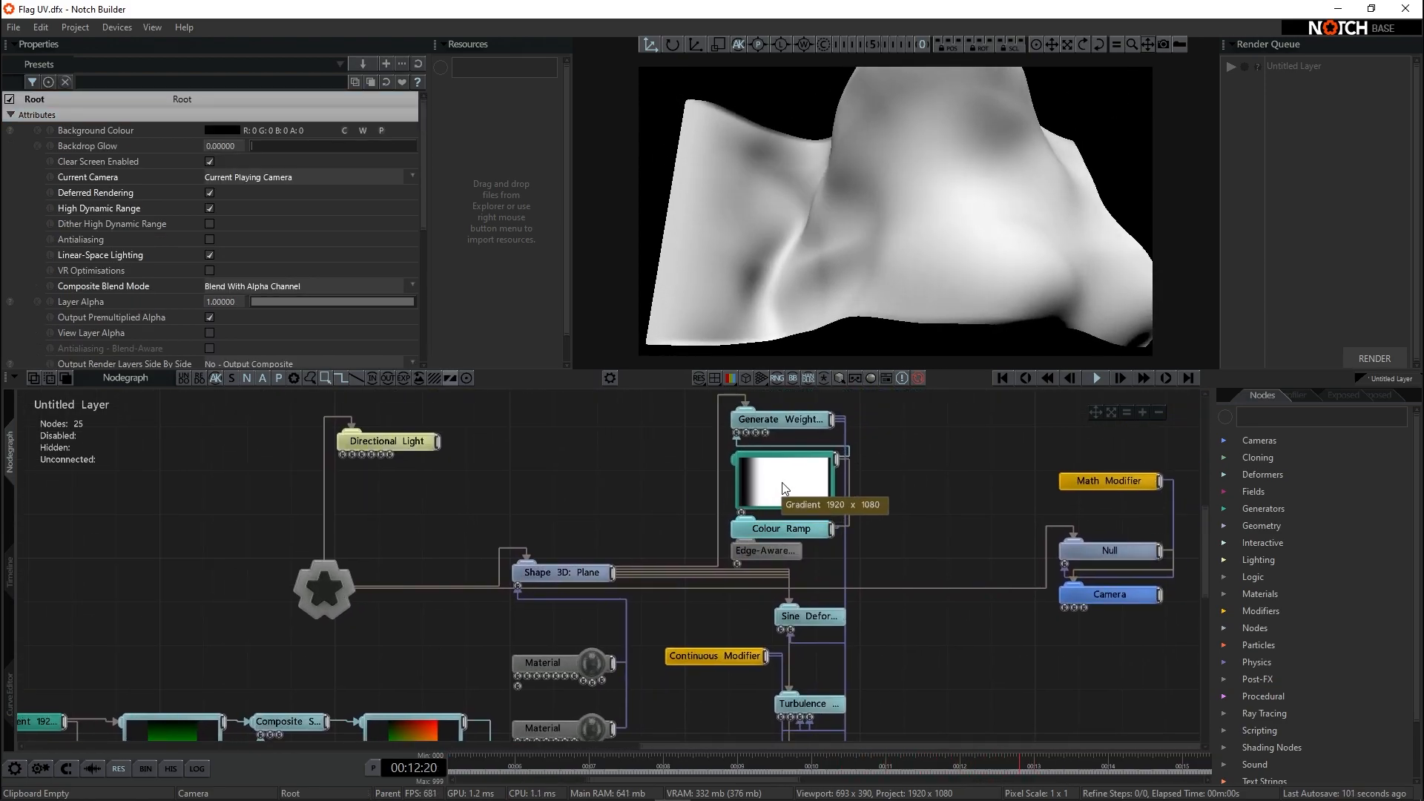
pyautogui.click(781, 482)
pyautogui.scroll(-5, 195, 237)
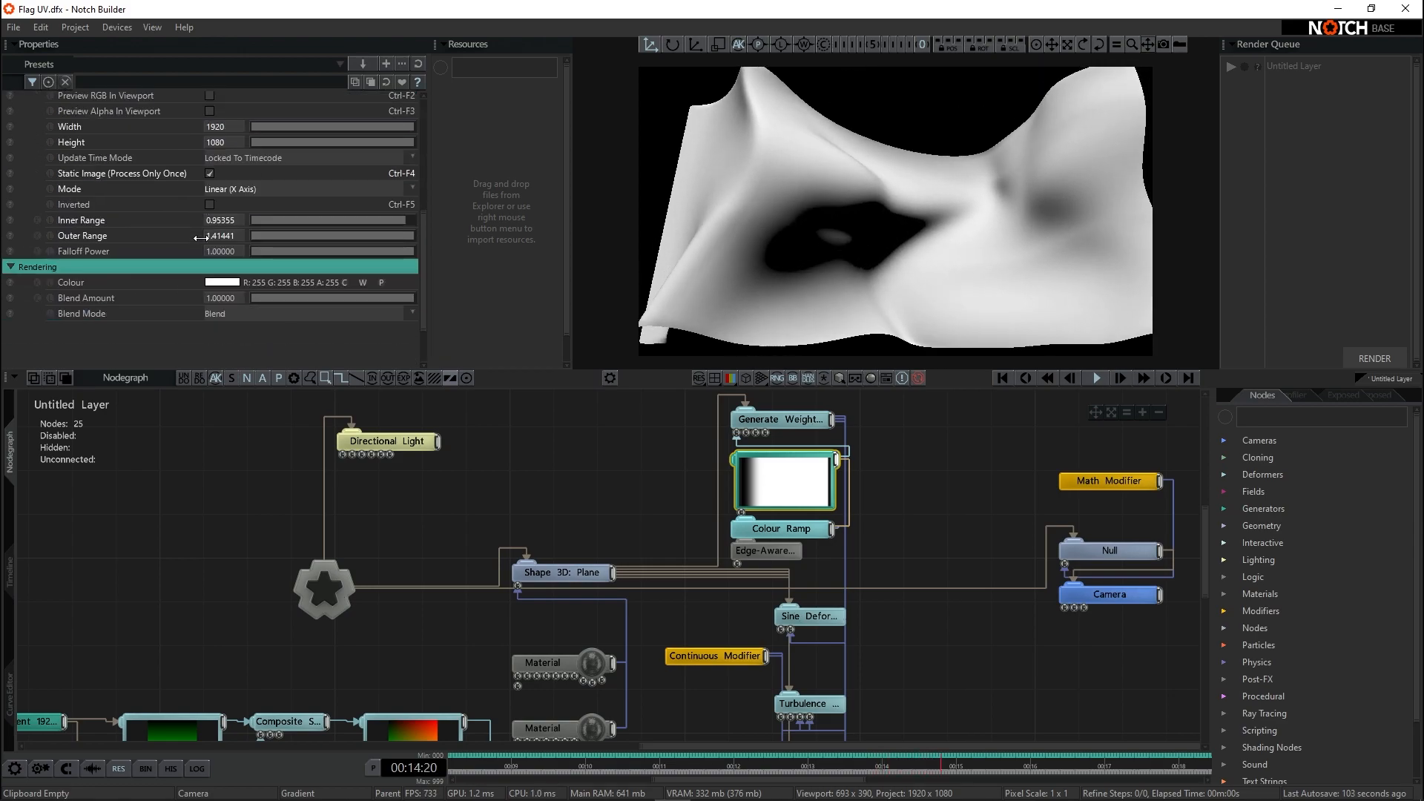
pyautogui.scroll(1, 245, 252)
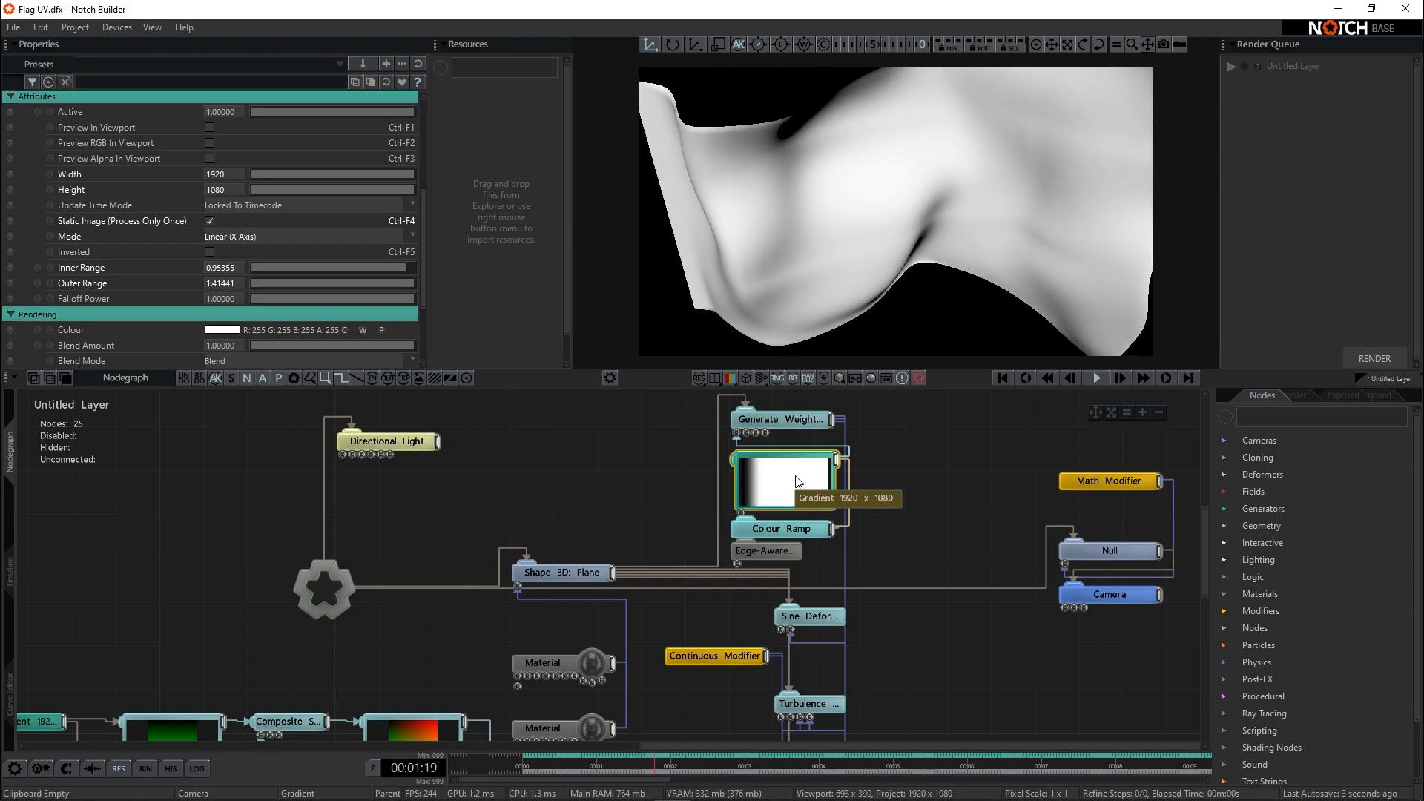
# - Examine the settings of the Colour Ramp and Edge-Aware Blur nodes attached to the gradient
pyautogui.moveTo(932, 523); pyautogui.dragTo(865, 522, button='middle')
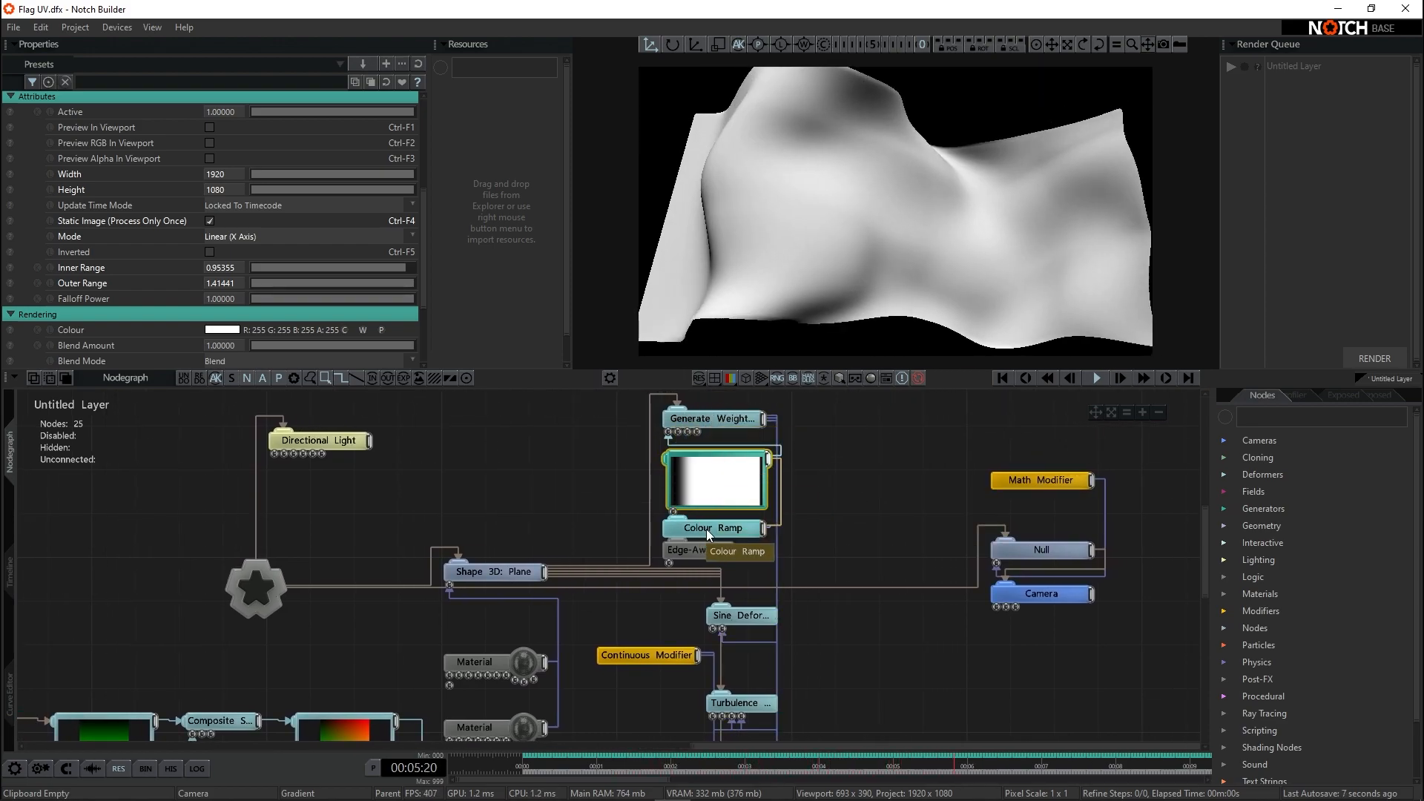
pyautogui.click(706, 529)
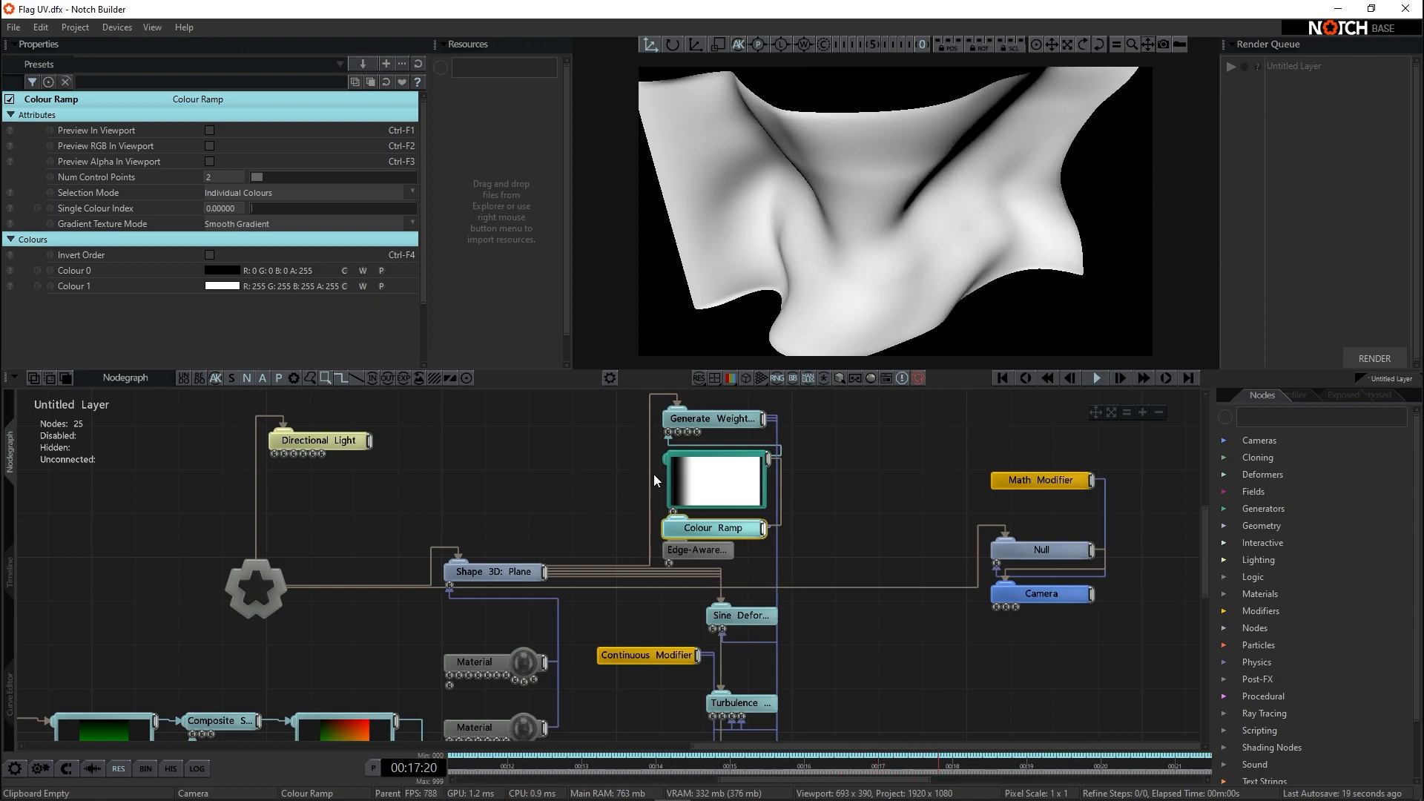
pyautogui.click(697, 552)
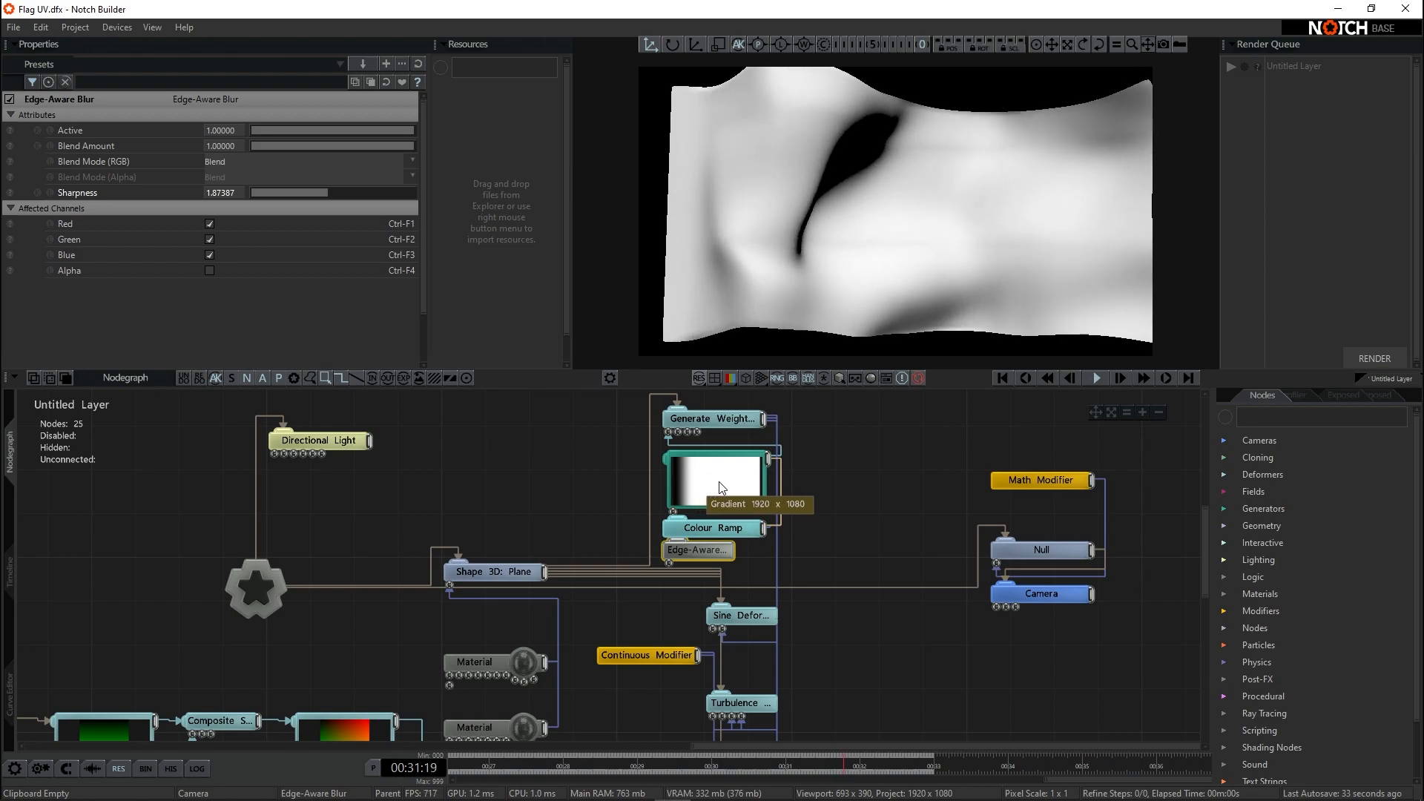
# - Disable the Sine, Turbulence, Curl Noise and Smoothing deformers together to show the flat plane, and enable them again
pyautogui.scroll(-2, 853, 512)
pyautogui.moveTo(900, 640); pyautogui.dragTo(799, 666, button='middle')
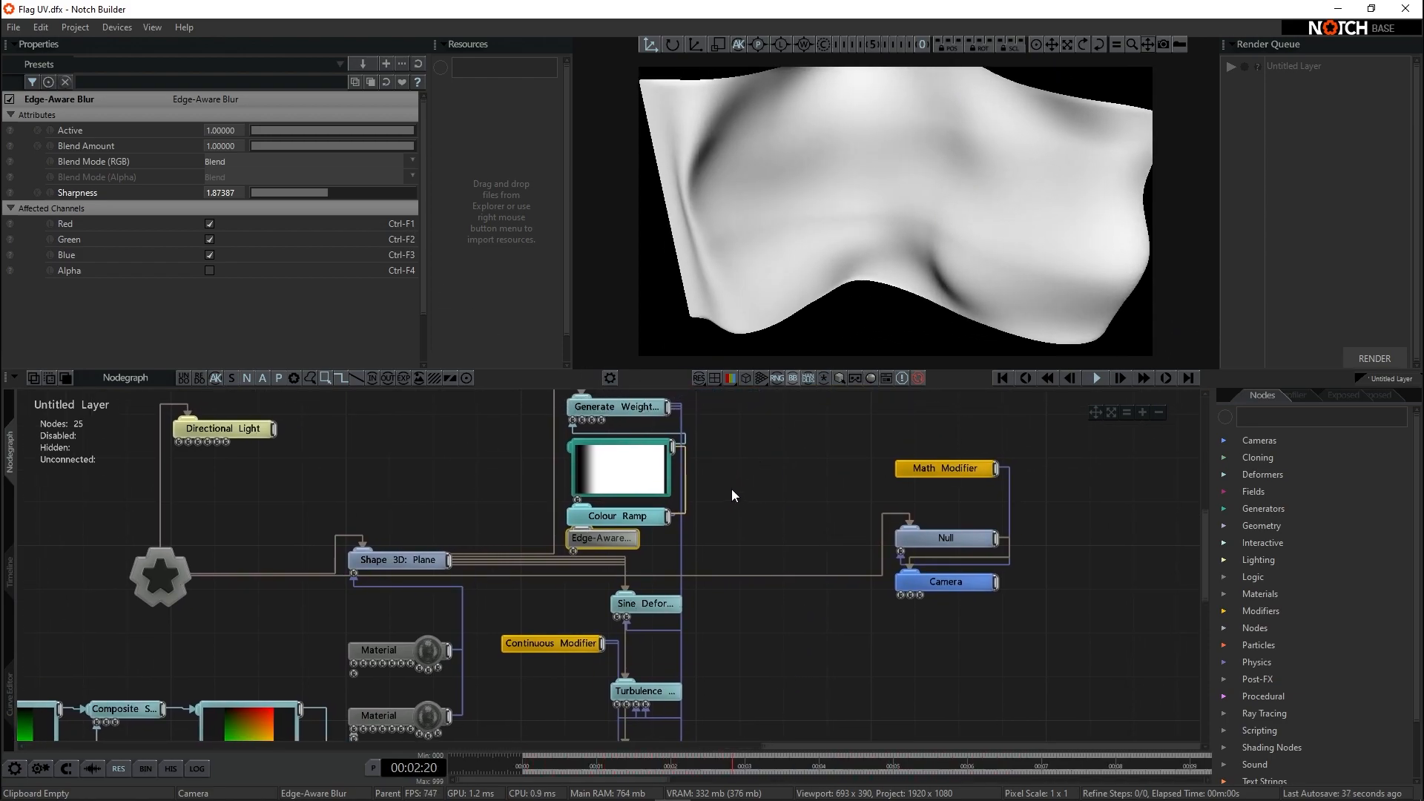
pyautogui.moveTo(732, 489); pyautogui.dragTo(721, 515, button='middle')
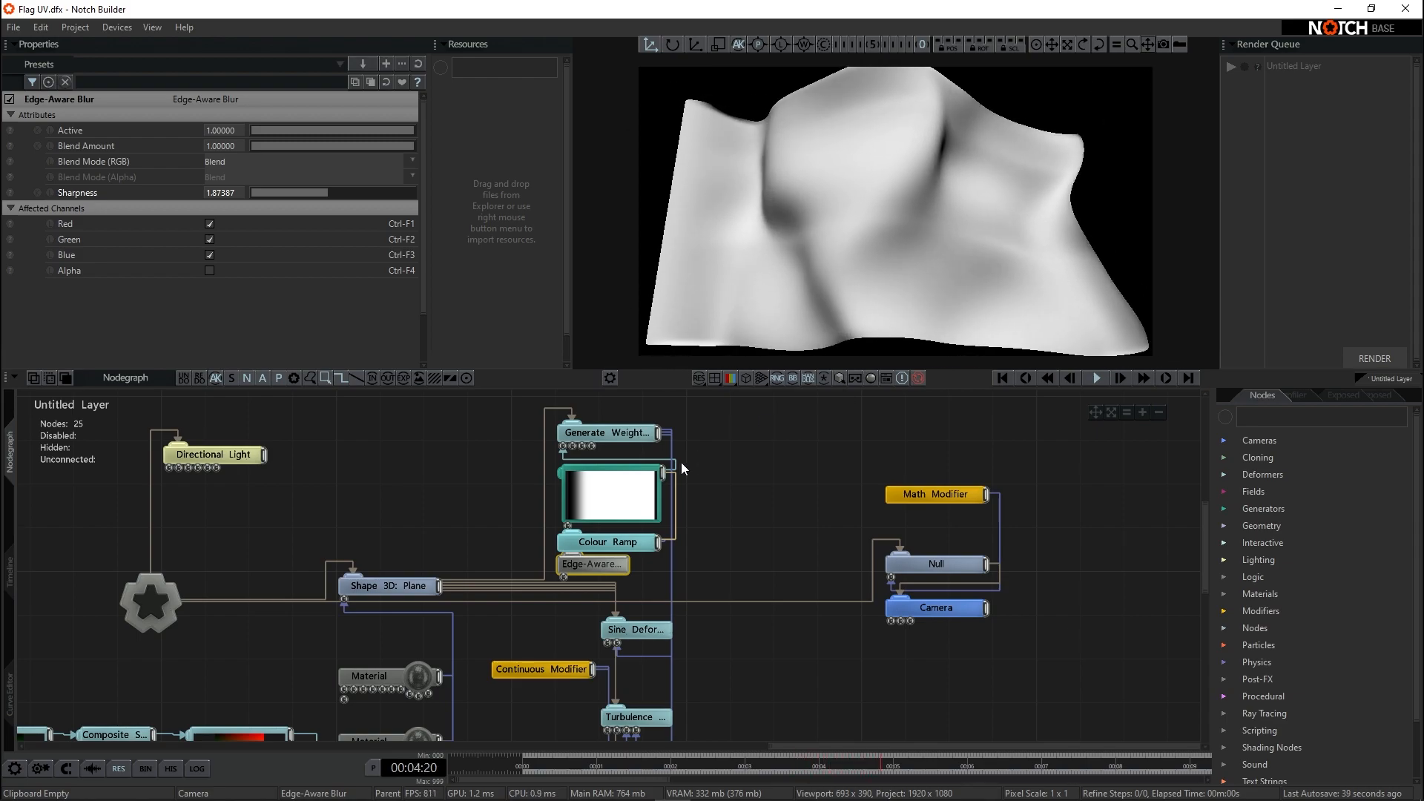
pyautogui.moveTo(754, 591); pyautogui.dragTo(732, 536, button='middle')
pyautogui.moveTo(697, 630); pyautogui.dragTo(784, 593, button='middle')
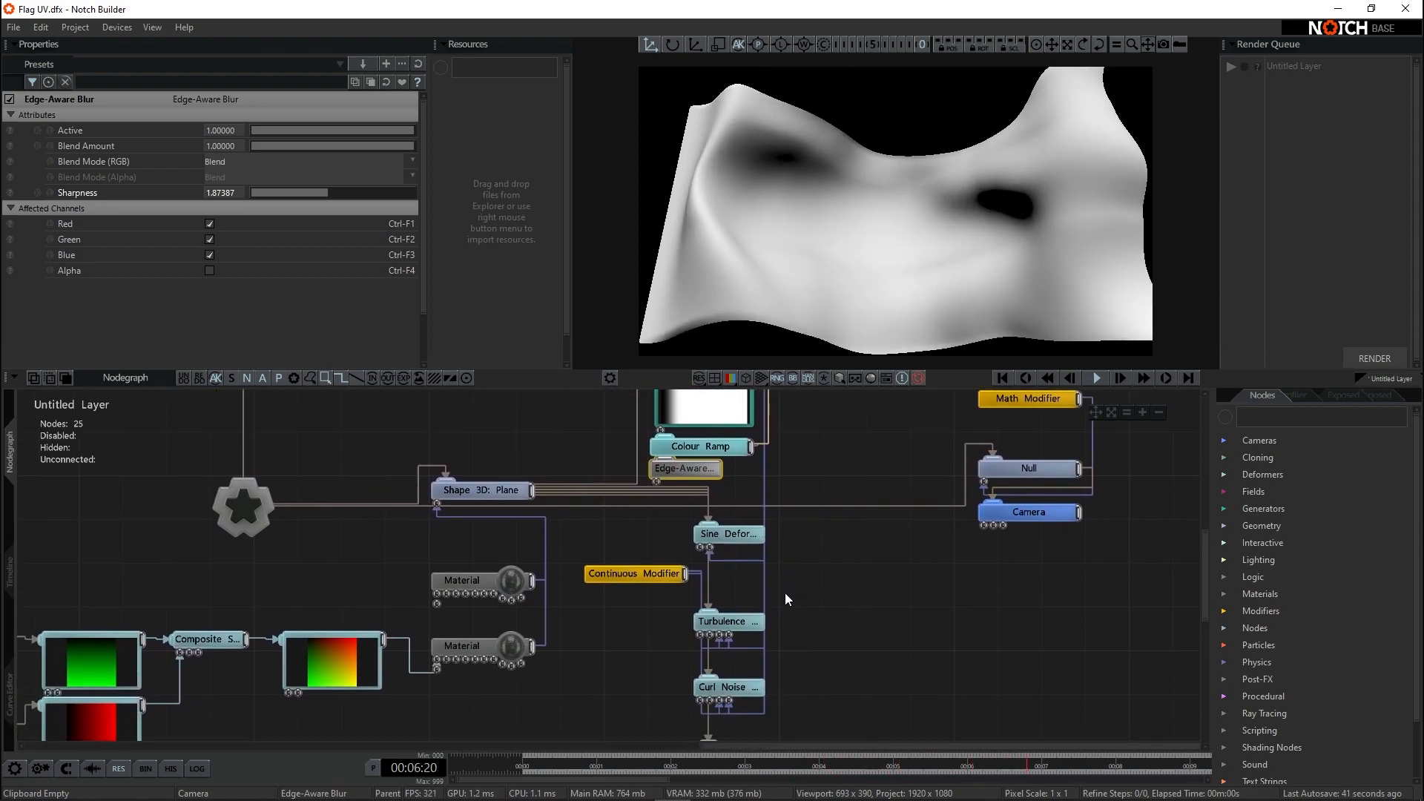
pyautogui.moveTo(733, 543); pyautogui.dragTo(742, 510, button='middle')
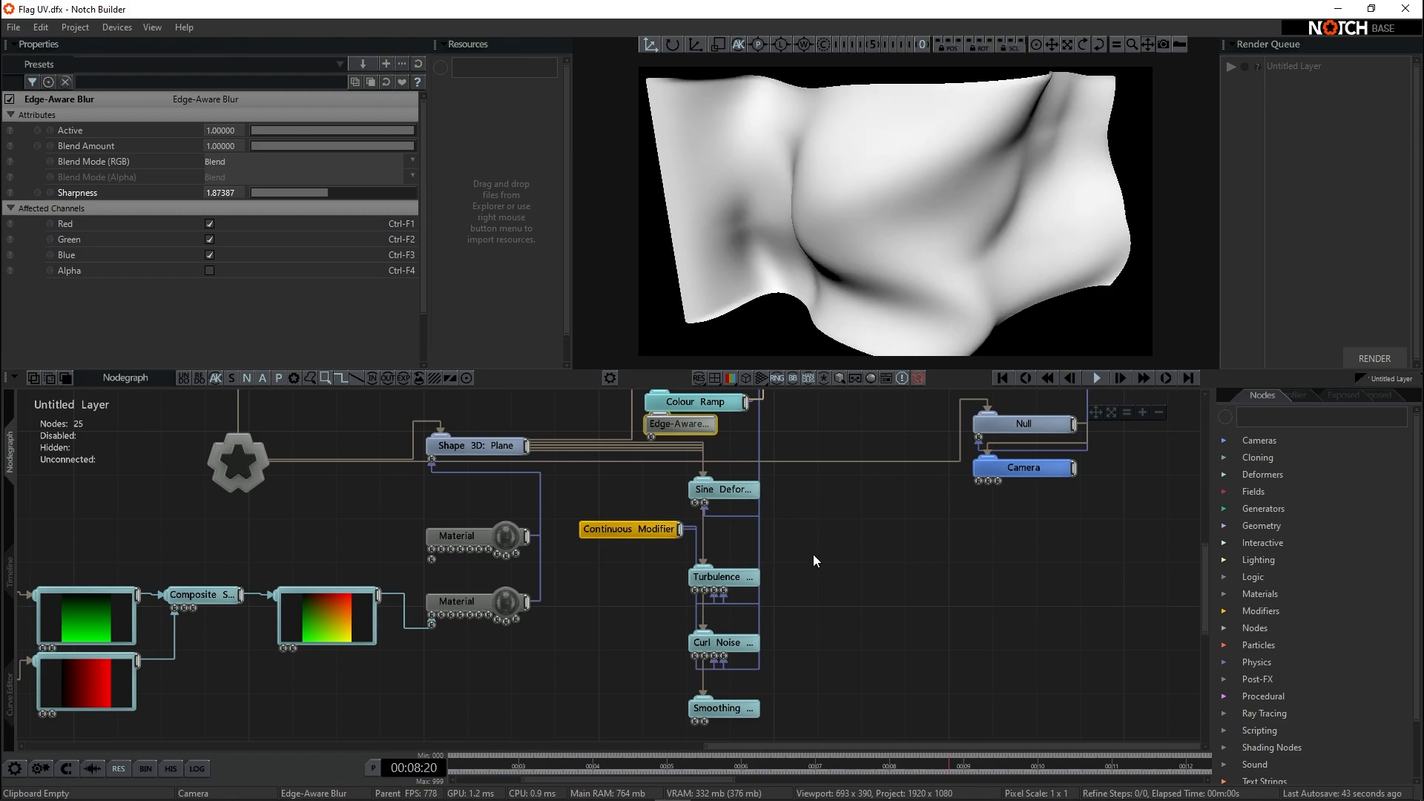
pyautogui.moveTo(779, 484); pyautogui.dragTo(715, 754)
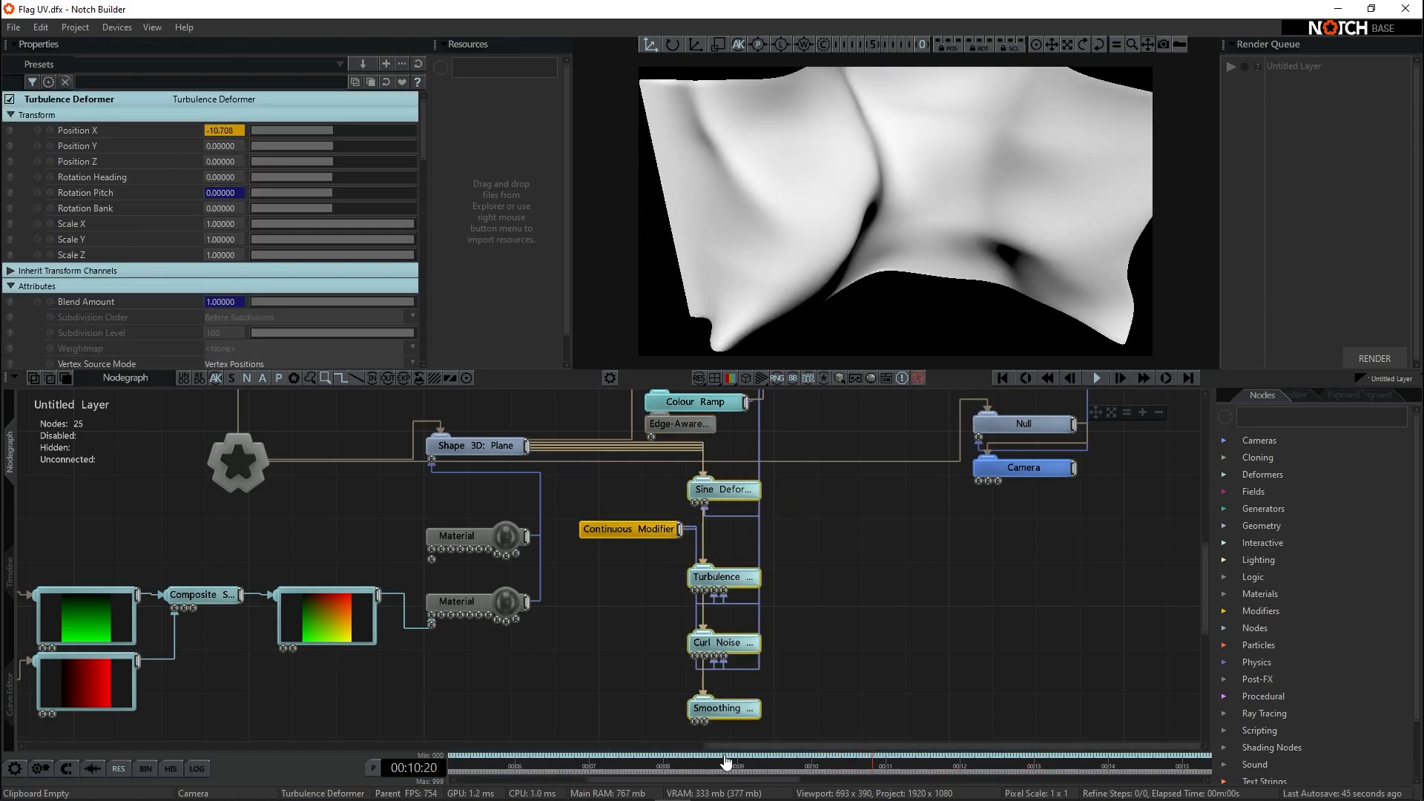
pyautogui.press('d')
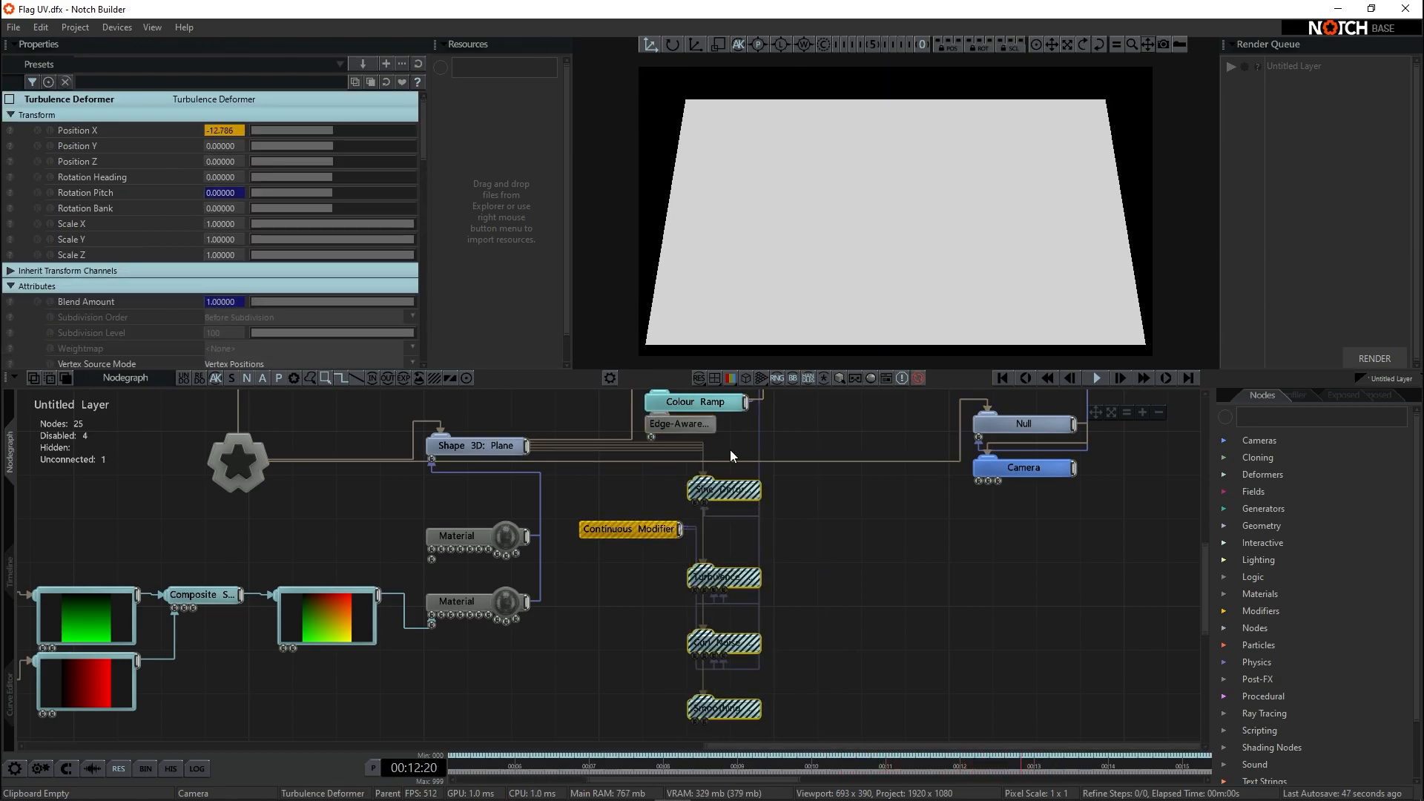
pyautogui.press('d')
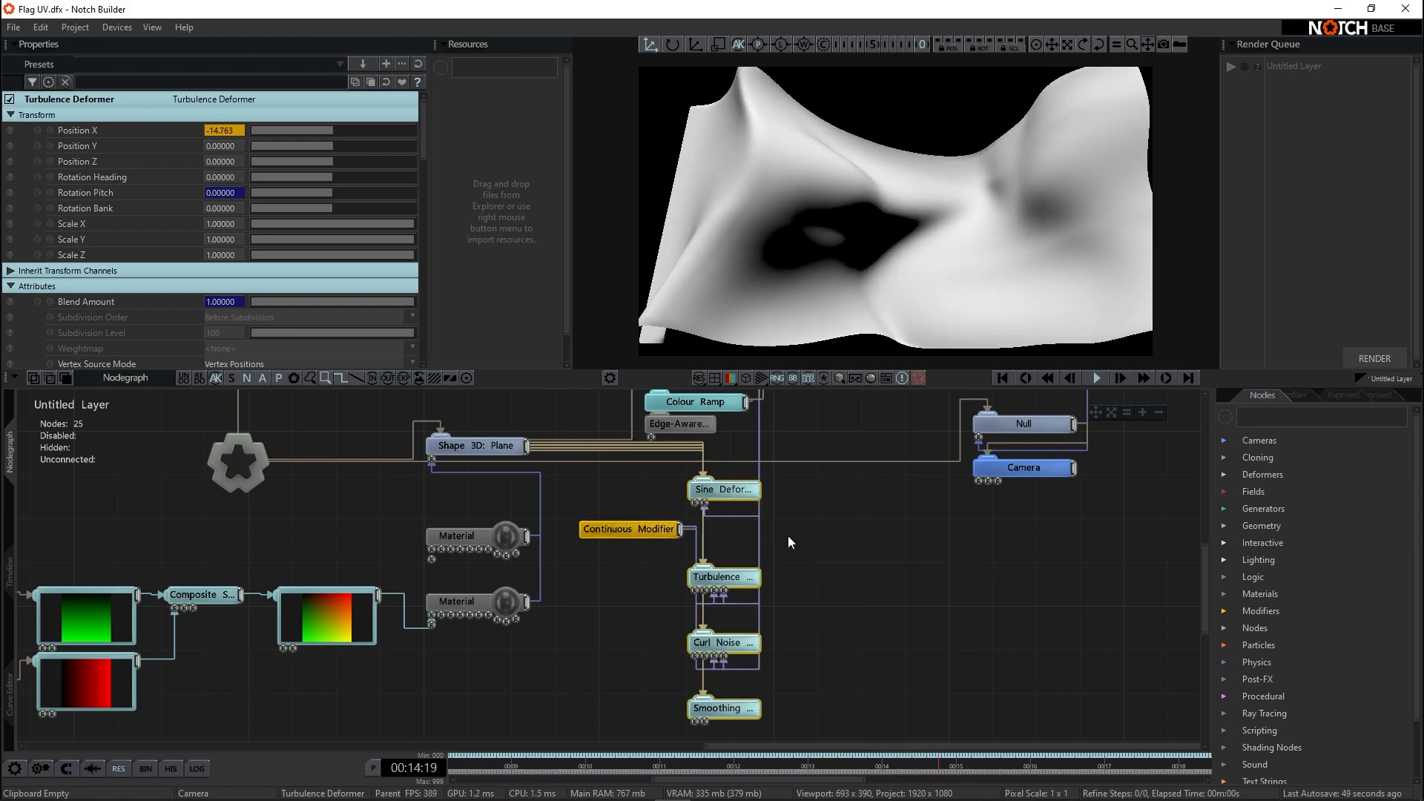
# - Disable the Turbulence, Curl Noise and Smoothing deformers, and examine the Sine Deformer's attributes on its own
pyautogui.moveTo(808, 549); pyautogui.dragTo(709, 741)
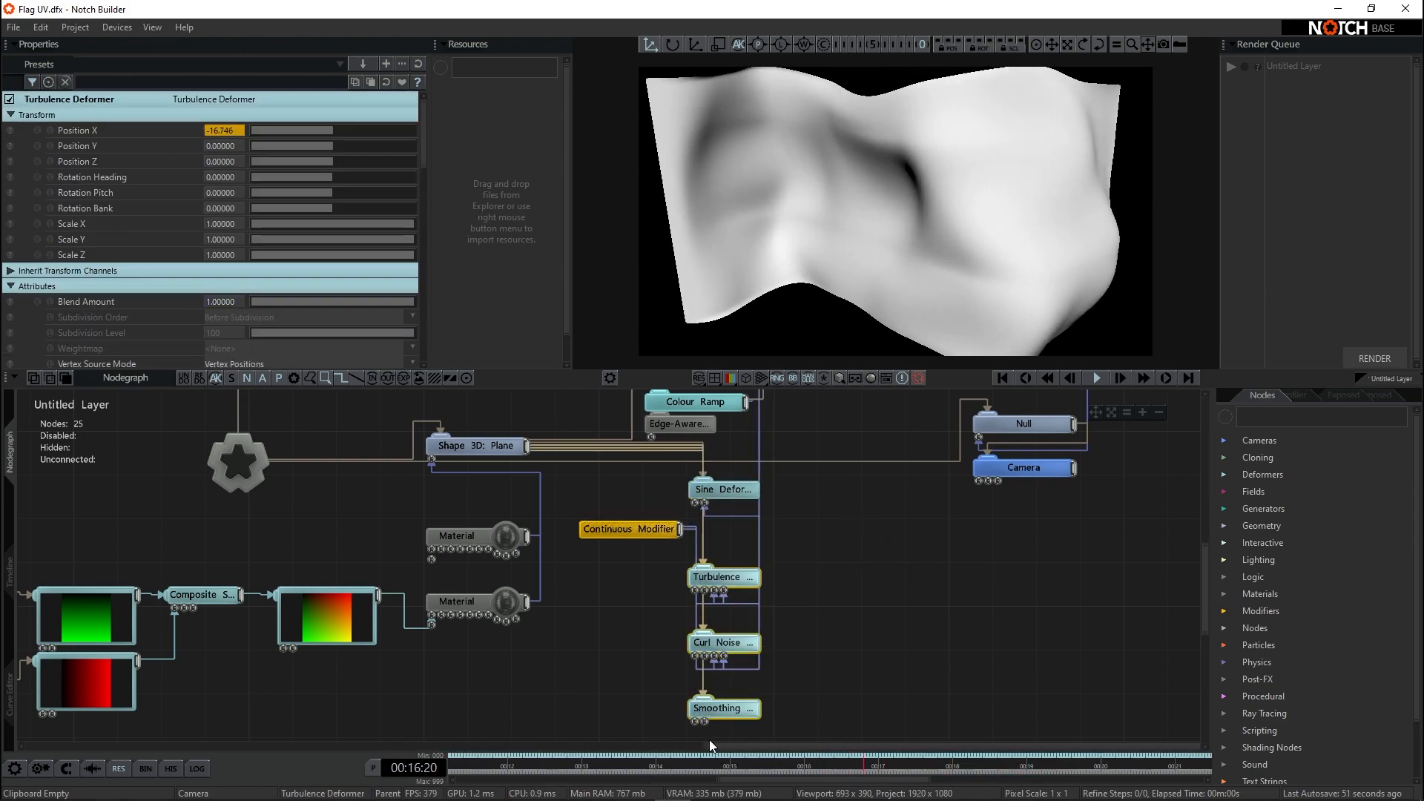
pyautogui.press('d')
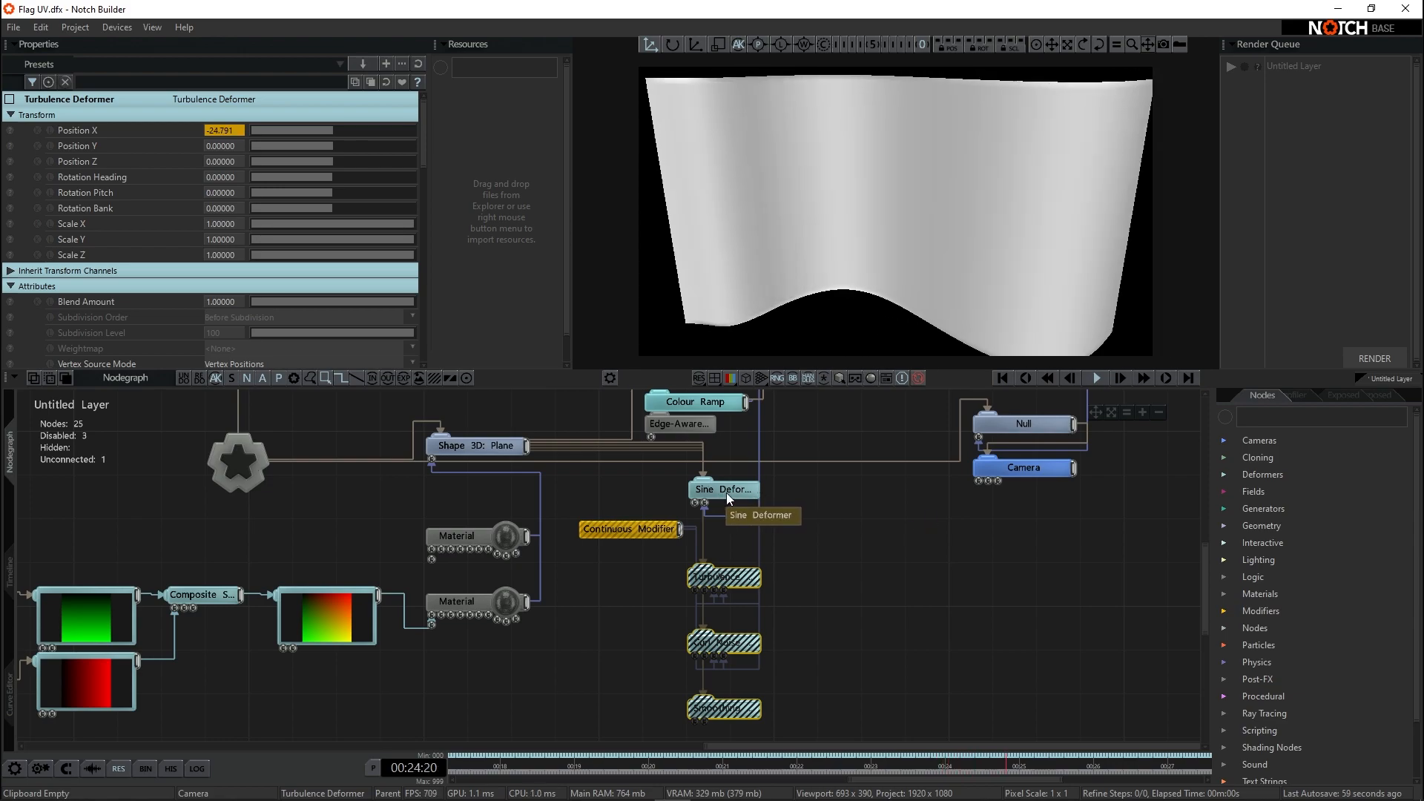
pyautogui.click(723, 490)
pyautogui.scroll(-3, 252, 223)
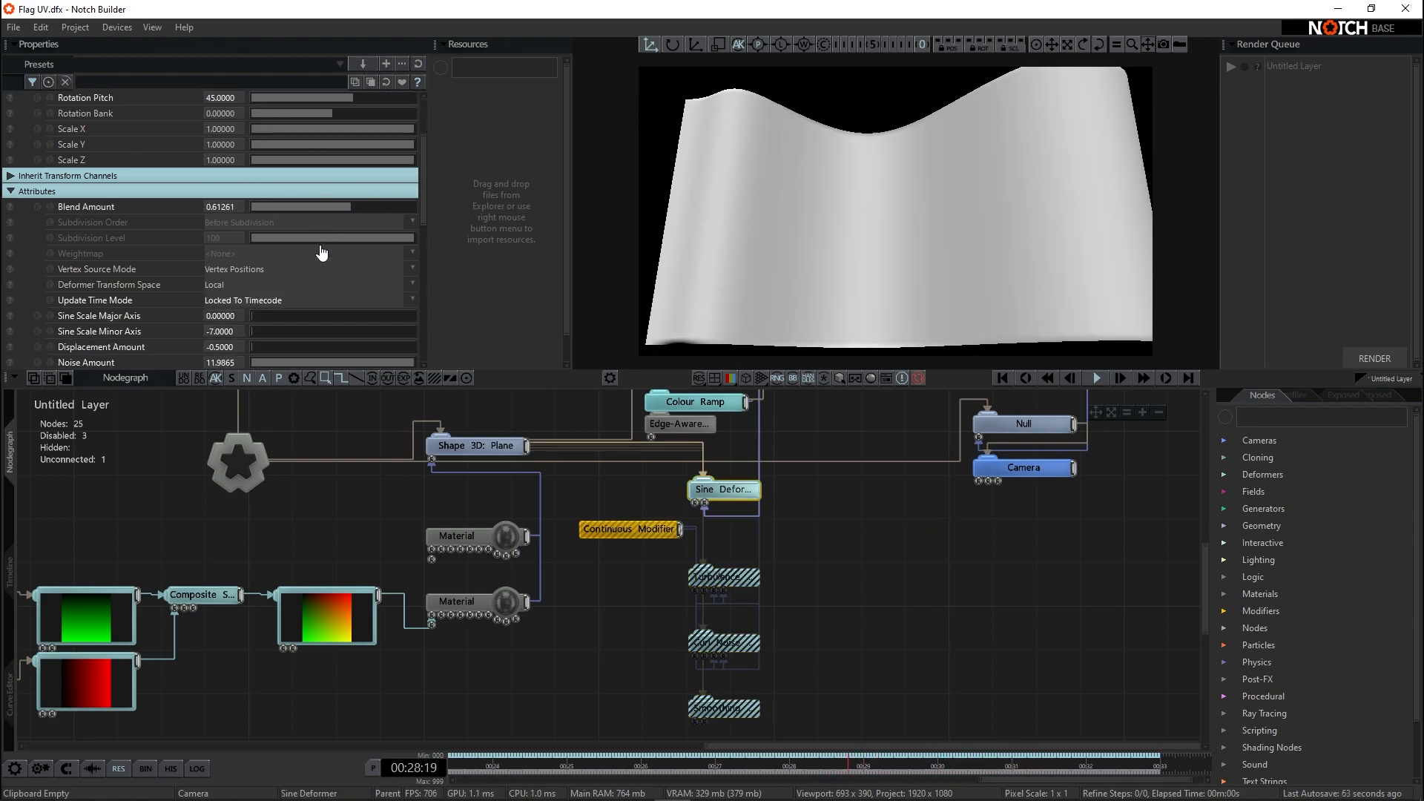
pyautogui.scroll(-3, 311, 252)
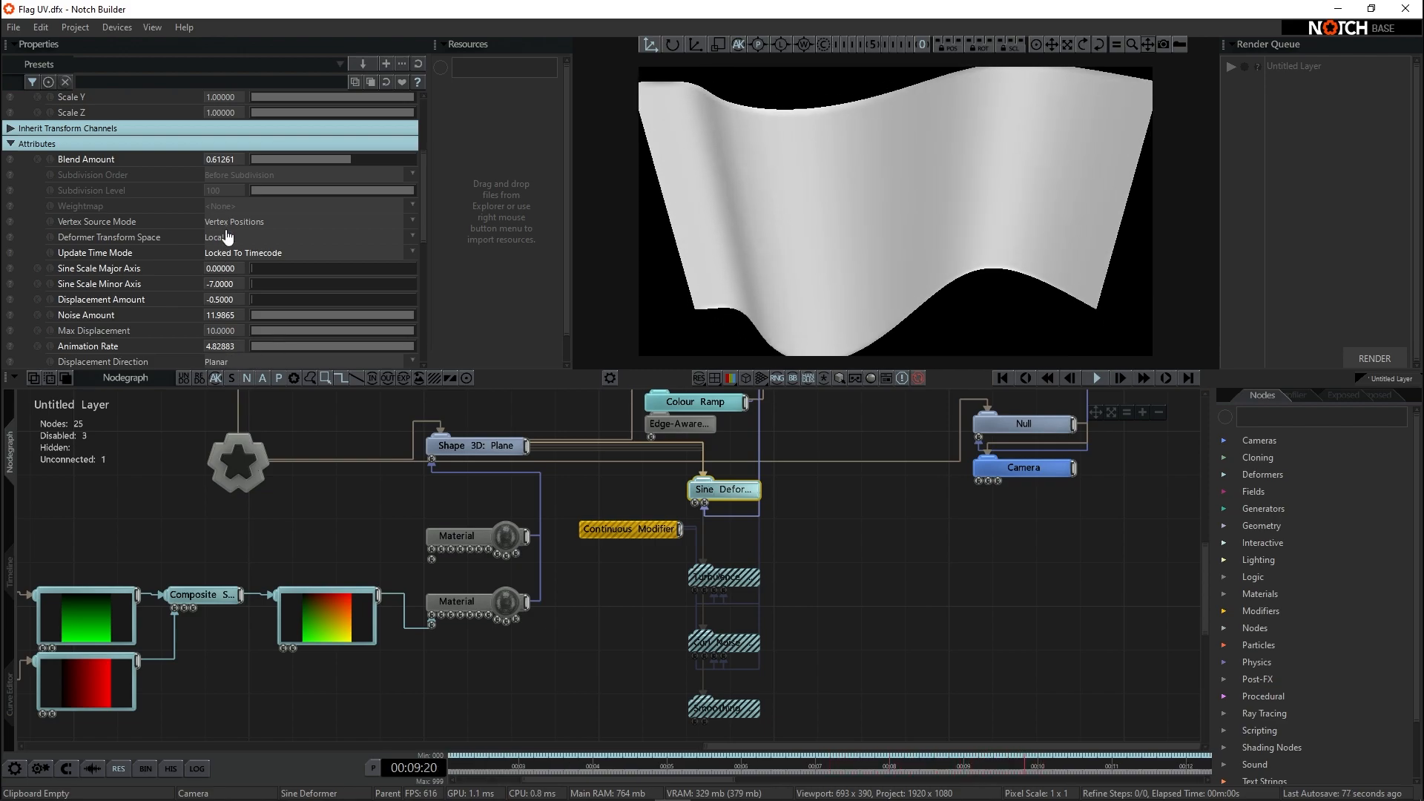
pyautogui.scroll(-1, 227, 223)
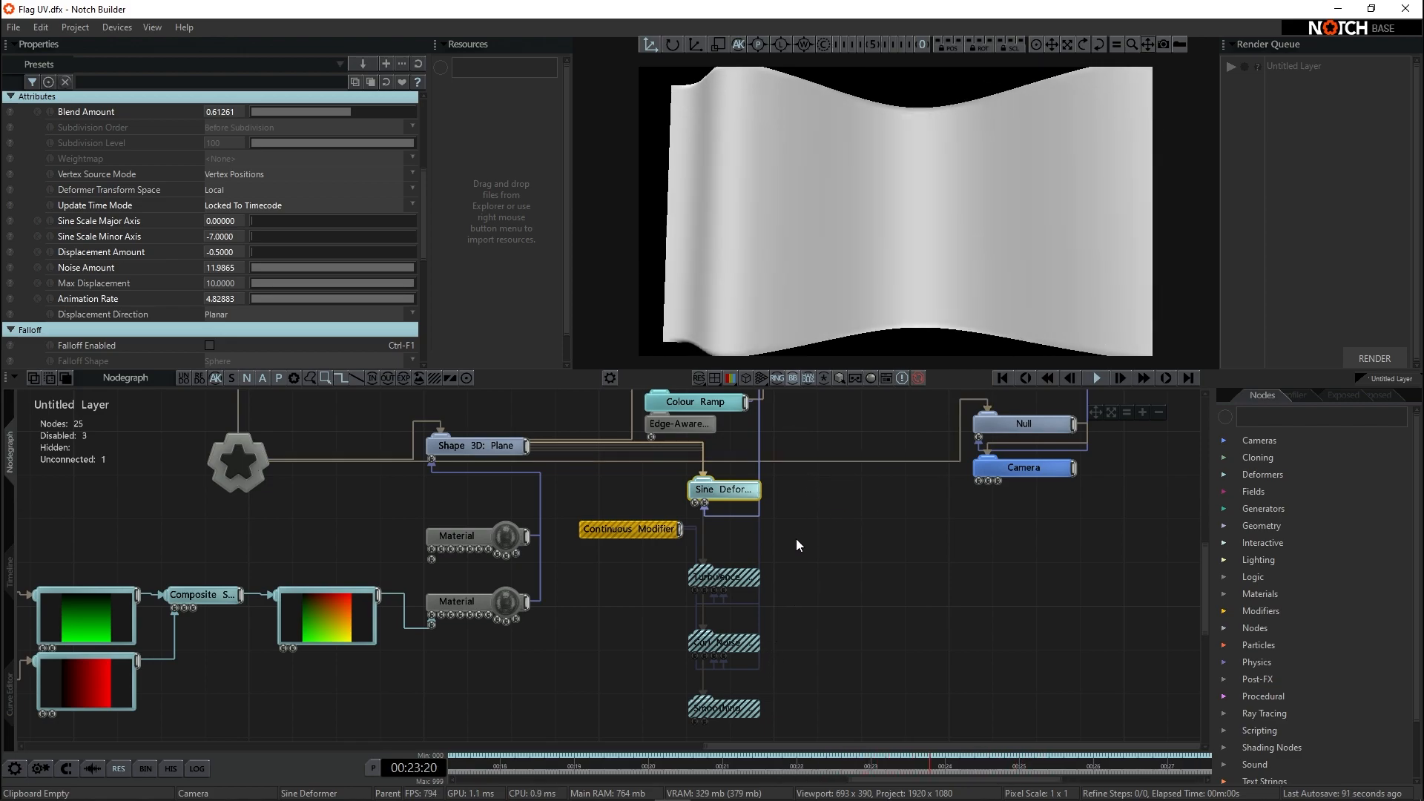
# - Reconnect the Generate Weightmap Deformer's output to the weightmap input of the Sine Deformer
pyautogui.moveTo(790, 540); pyautogui.dragTo(781, 558, button='middle')
pyautogui.moveTo(759, 470); pyautogui.dragTo(661, 567, button='middle')
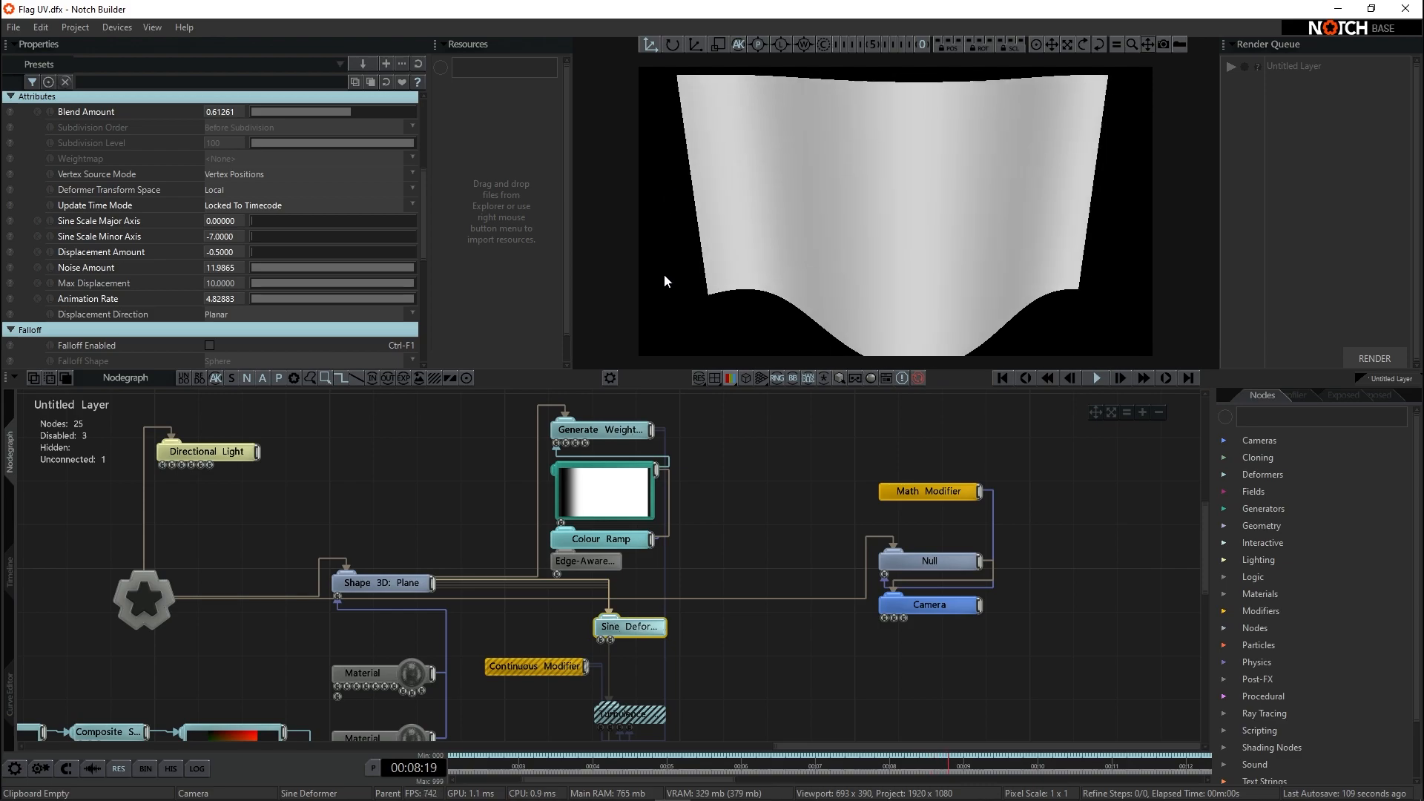
pyautogui.moveTo(653, 433); pyautogui.dragTo(610, 640)
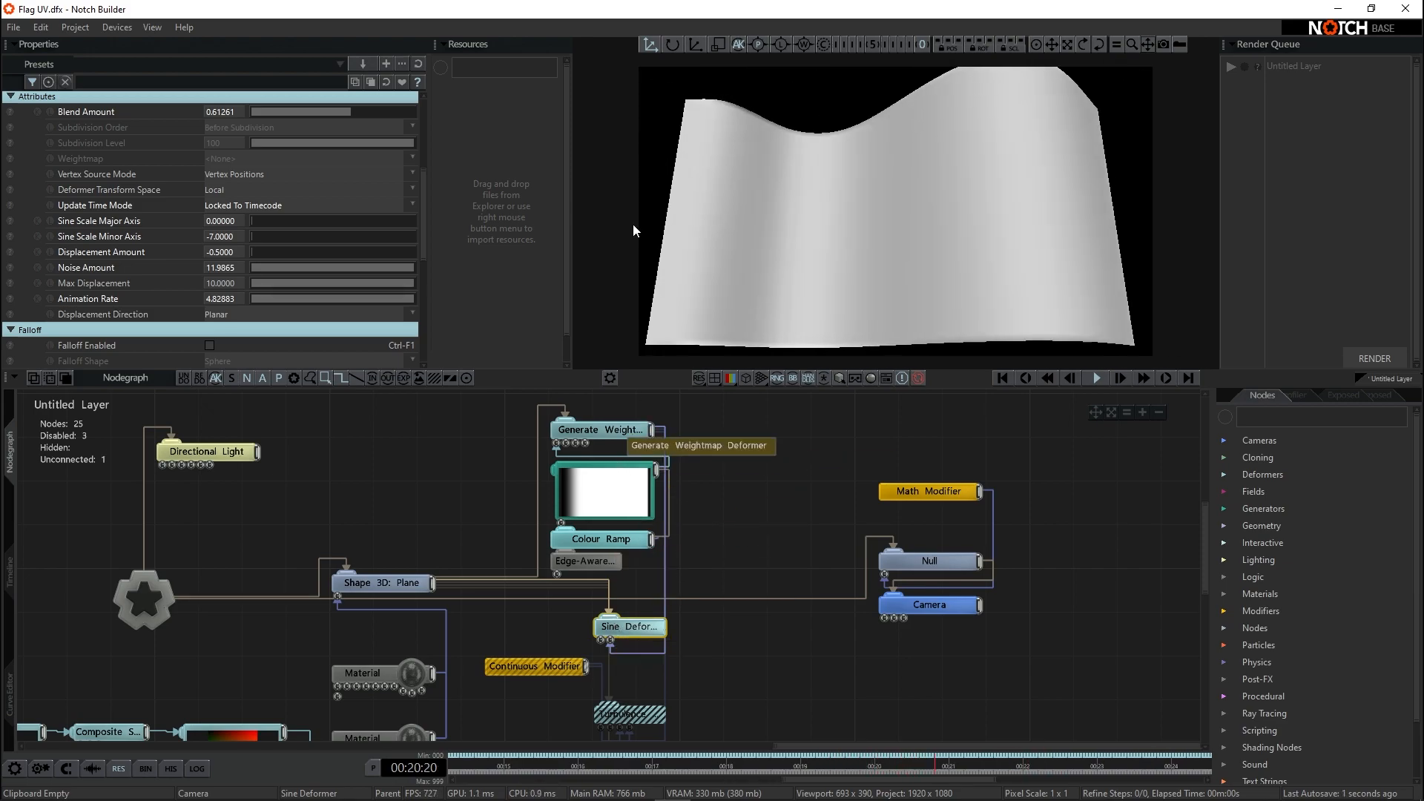
# - Enable the Turbulence Deformer below the Sine Deformer
pyautogui.scroll(-3, 734, 668)
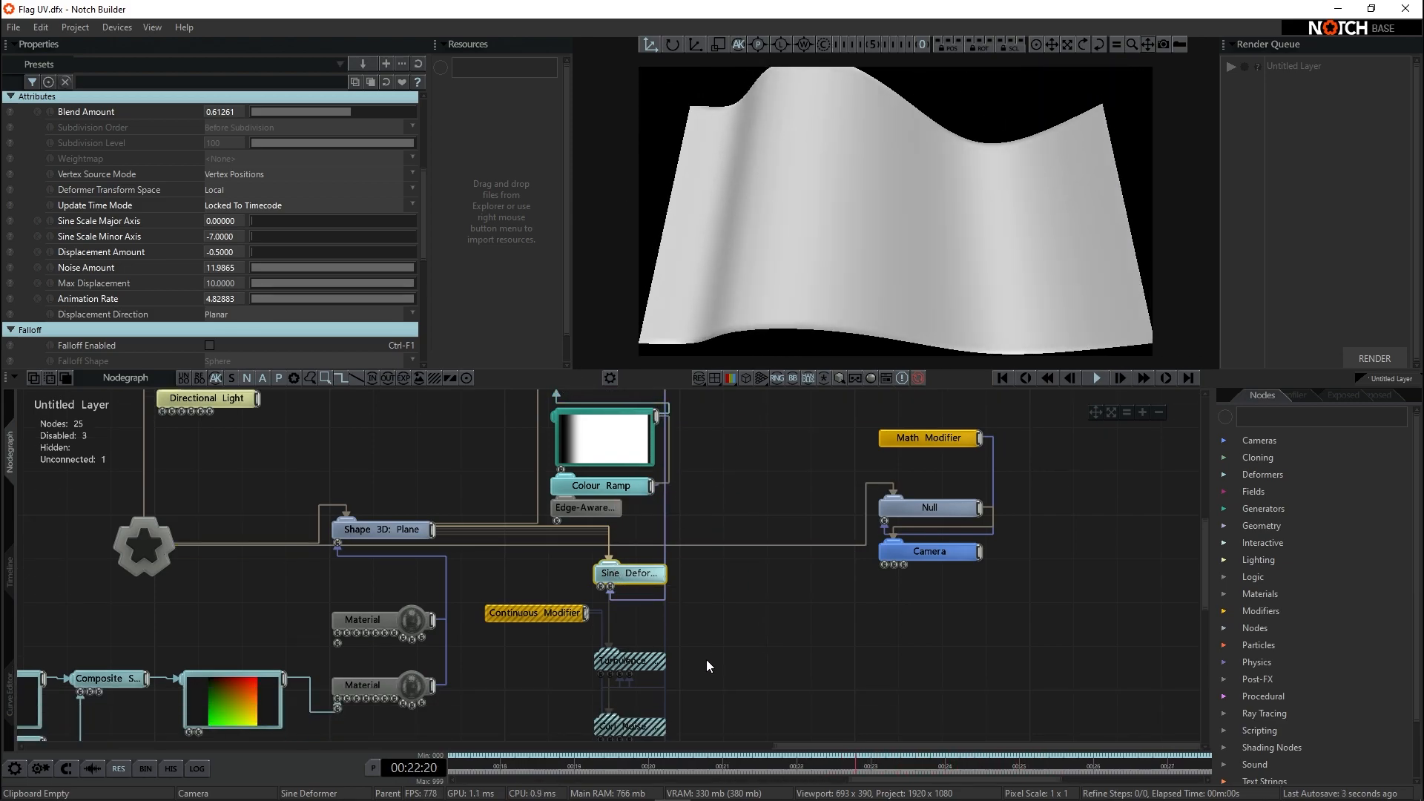
pyautogui.moveTo(709, 646); pyautogui.dragTo(718, 599, button='middle')
pyautogui.click(656, 617)
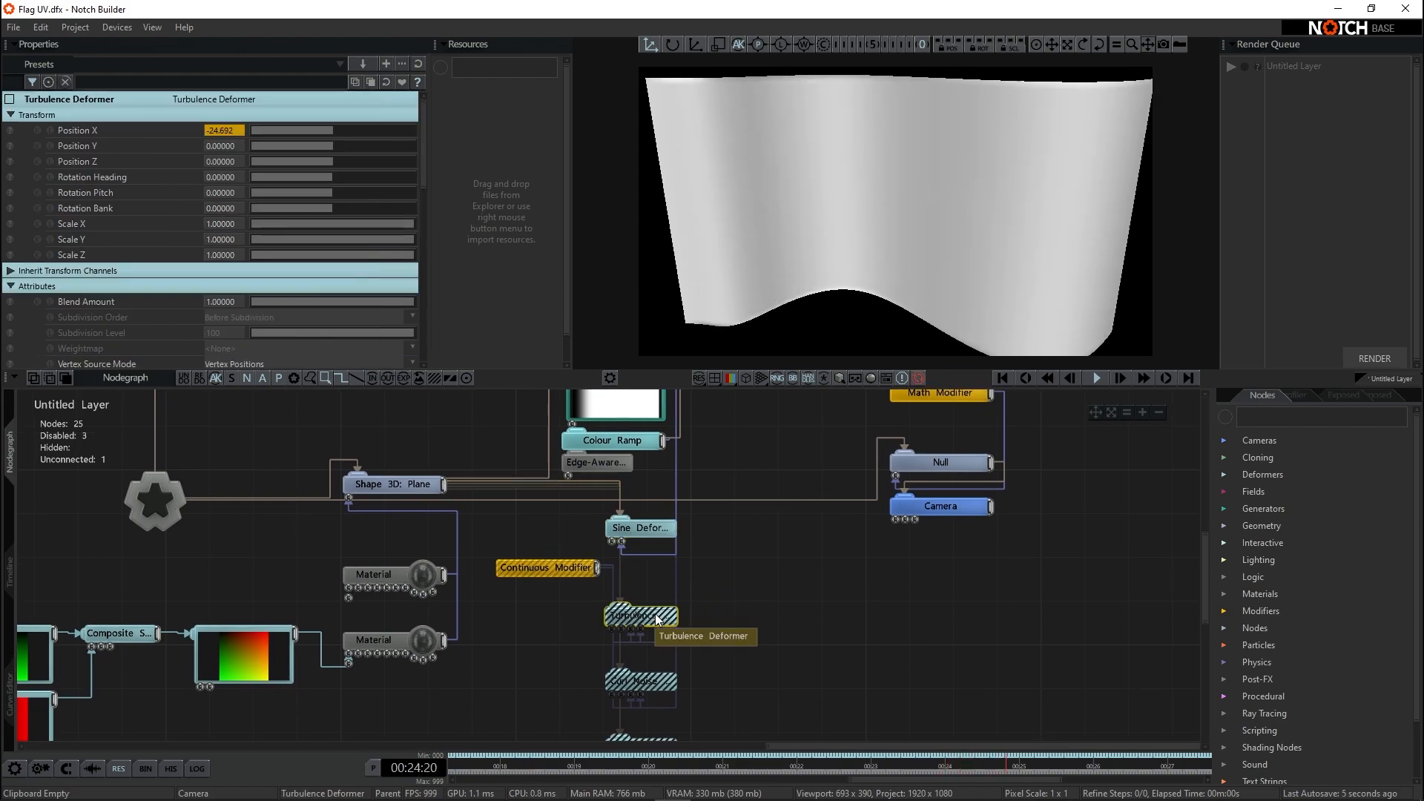
pyautogui.press('e')
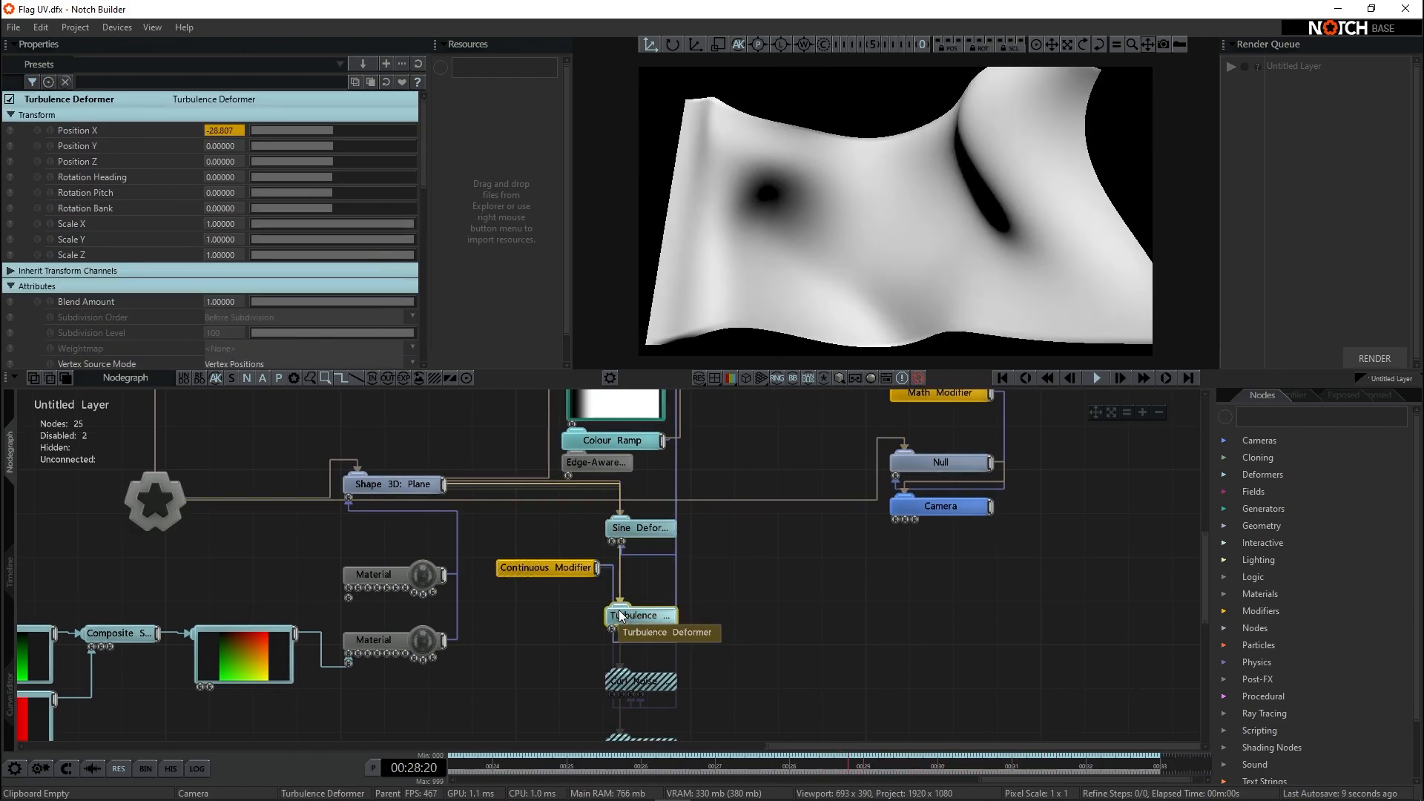
# - Temporarily disable the Sine Deformer to isolate the turbulence, examine the attached Continuous Modifier, and enable the Sine Deformer again
pyautogui.click(630, 530)
pyautogui.press('e')
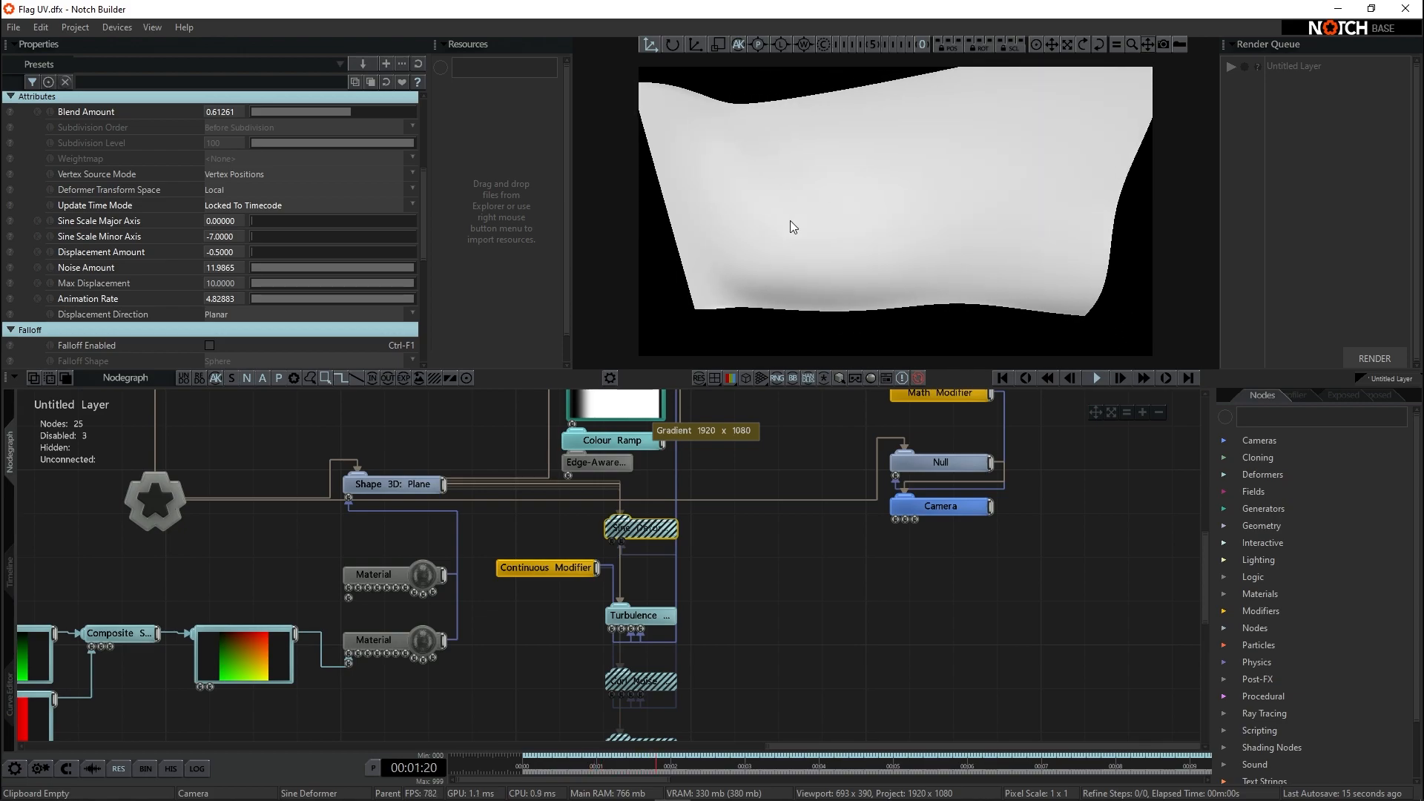
pyautogui.click(567, 568)
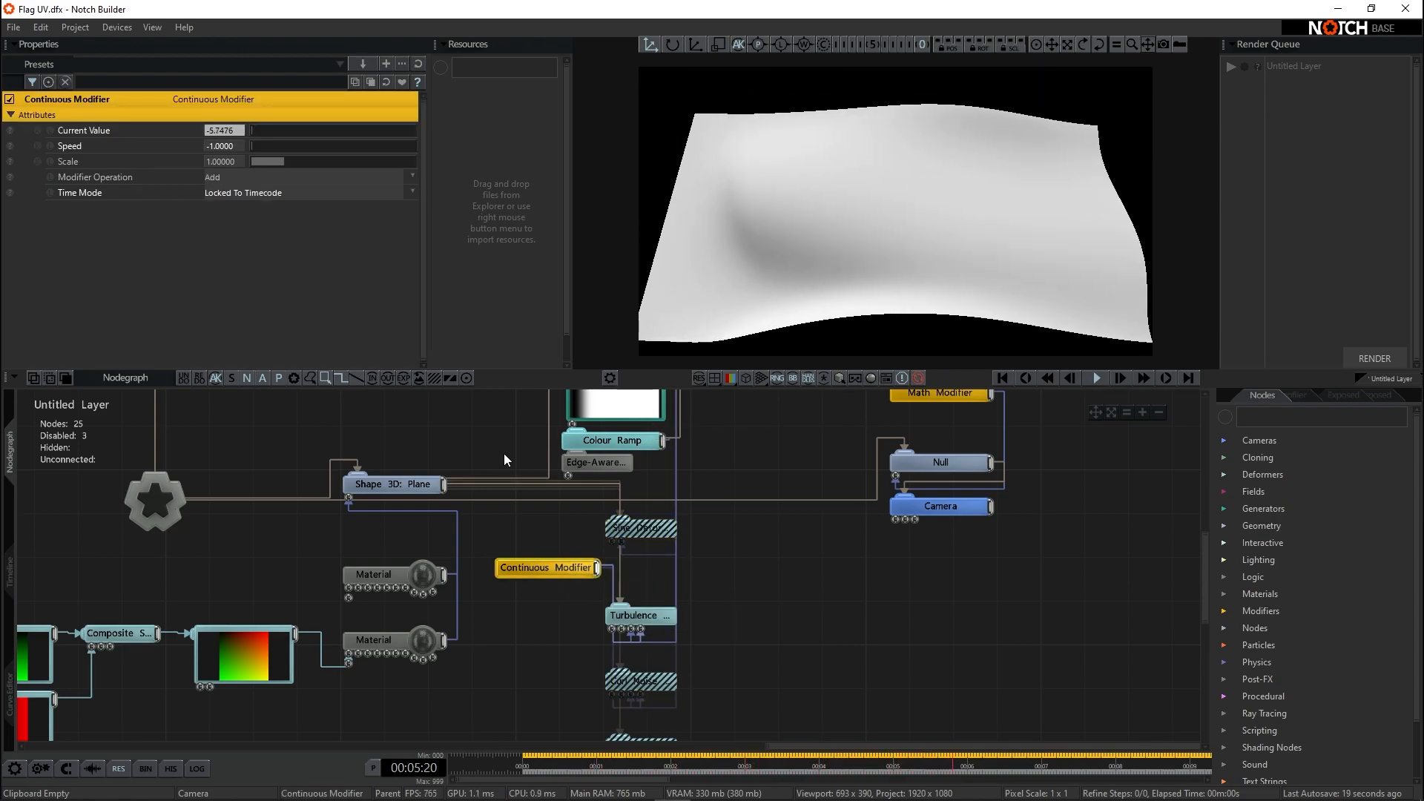
pyautogui.click(641, 615)
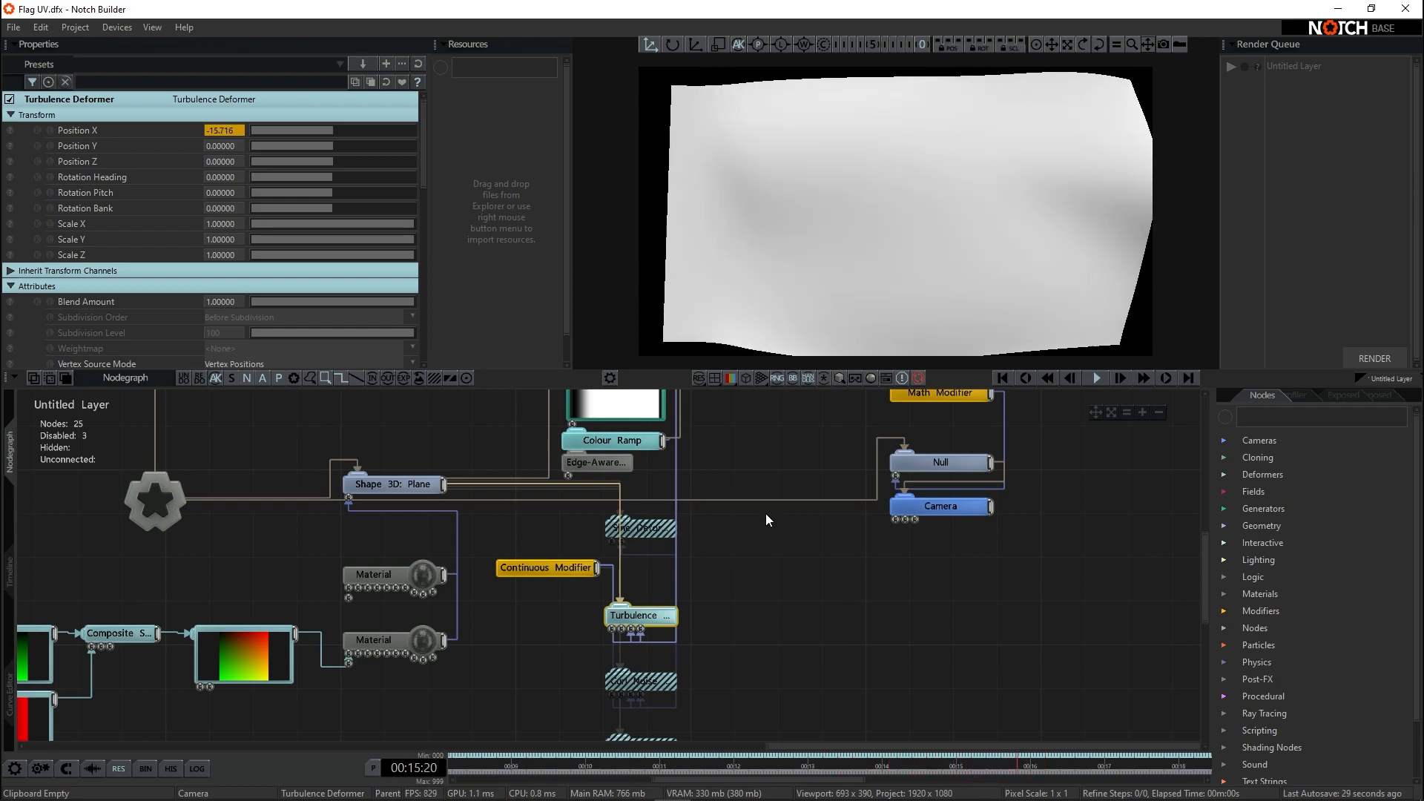
pyautogui.click(622, 529)
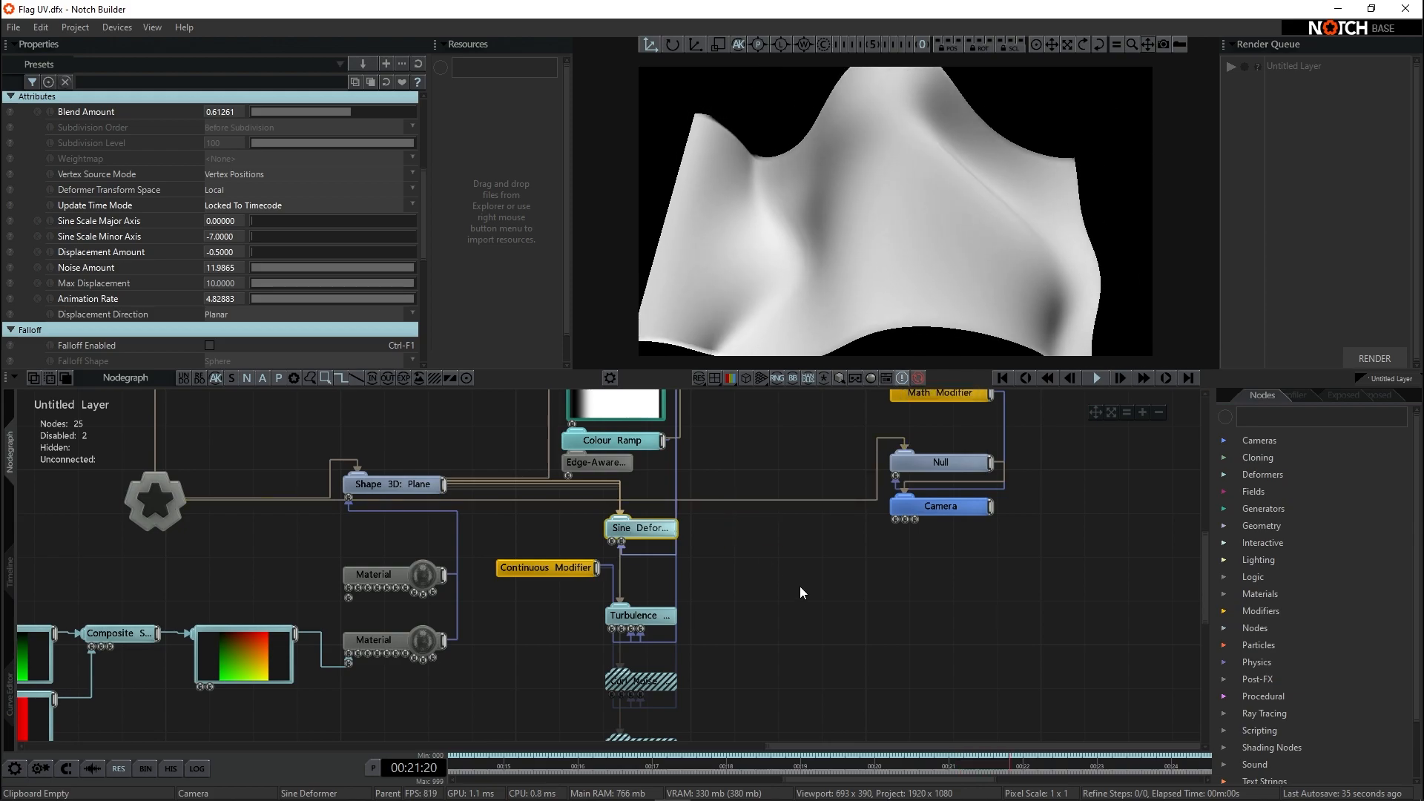
# - Enable the Curl Noise Deformer in the plane's deformer chain and examine its transform settings
pyautogui.scroll(-3, 791, 594)
pyautogui.click(791, 593)
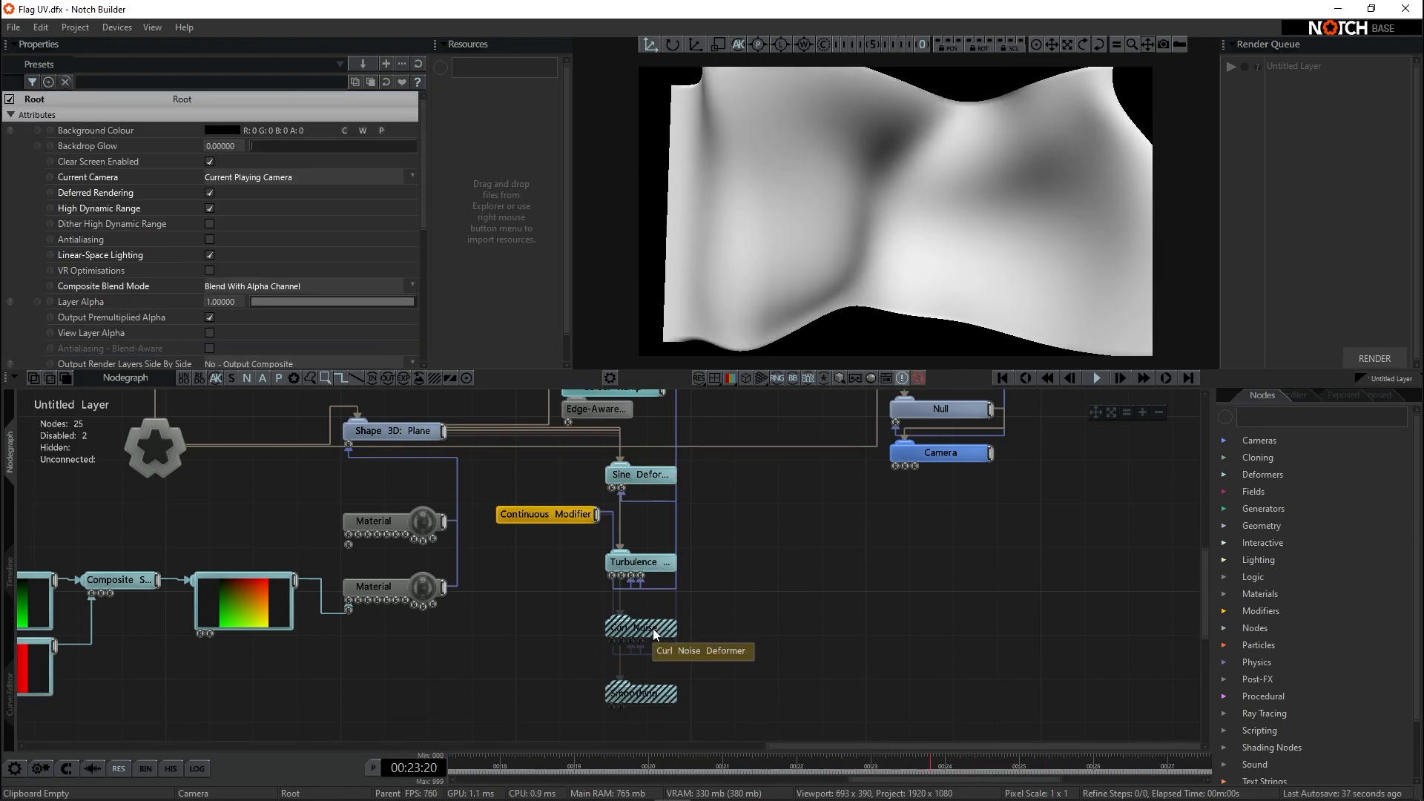
pyautogui.click(653, 628)
pyautogui.press('e')
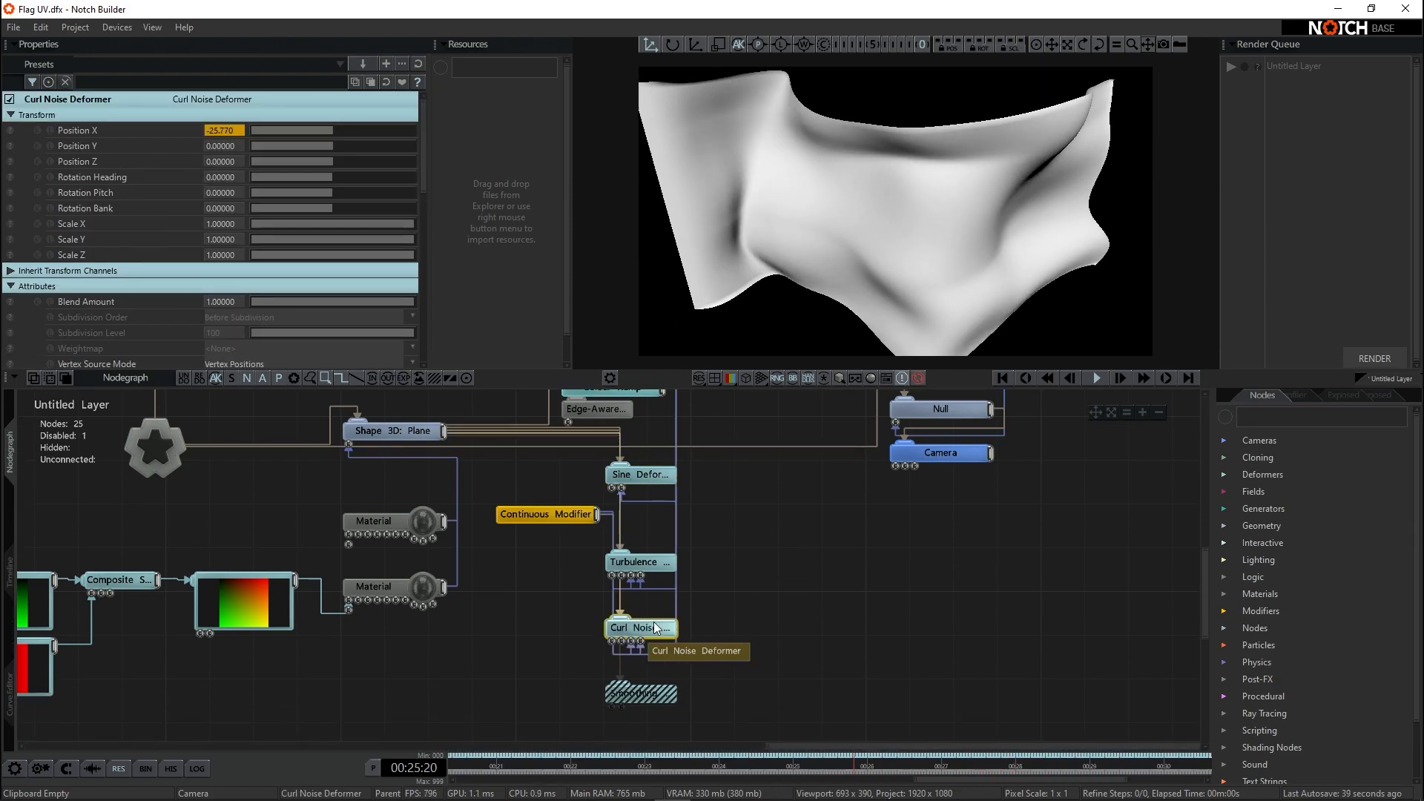
pyautogui.scroll(3, 705, 518)
pyautogui.scroll(-3, 664, 482)
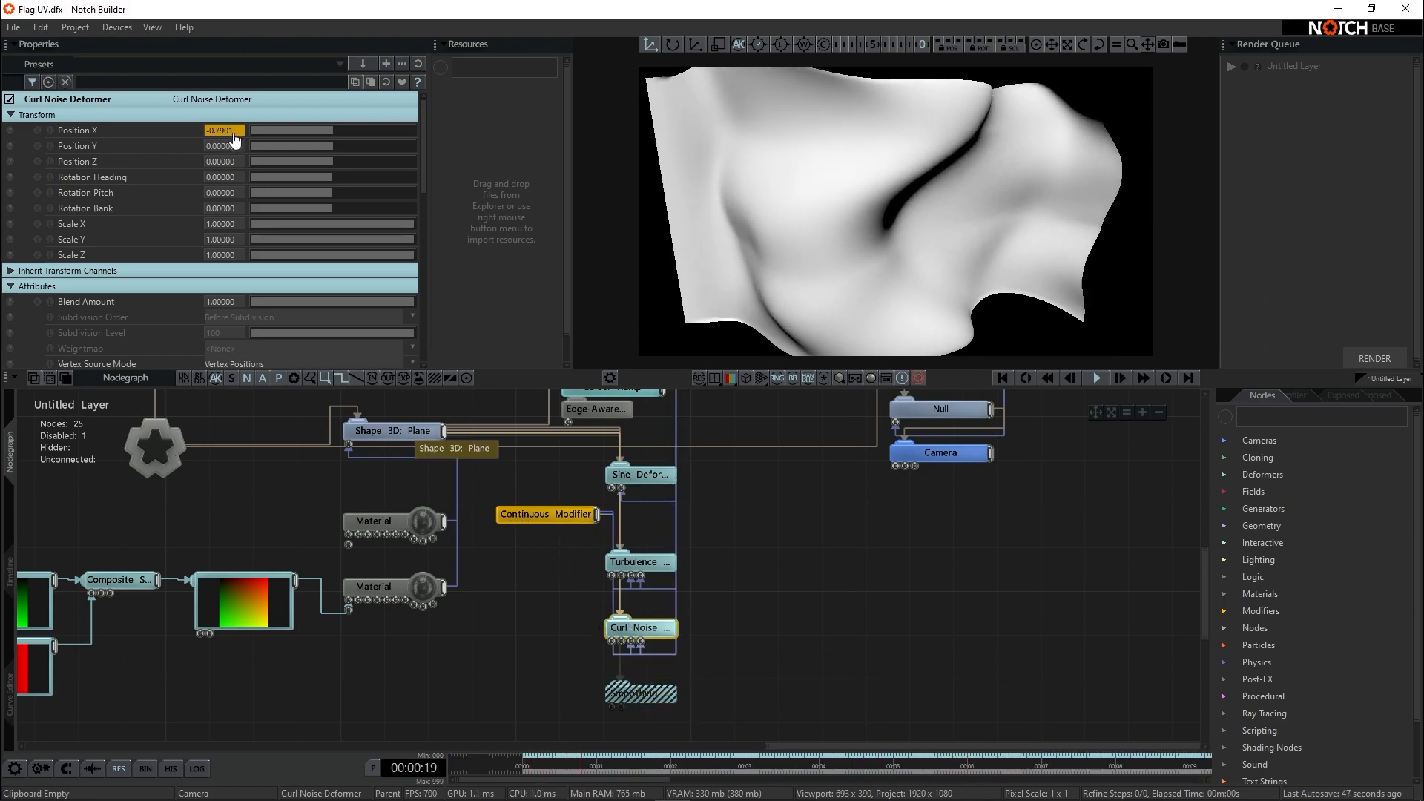
# - Disable the Sine and Turbulence Deformers together to show the curl noise alone, and enable both again
pyautogui.scroll(-1, 739, 471)
pyautogui.moveTo(710, 436); pyautogui.dragTo(655, 567)
pyautogui.hotkey('ctrl', 'd')
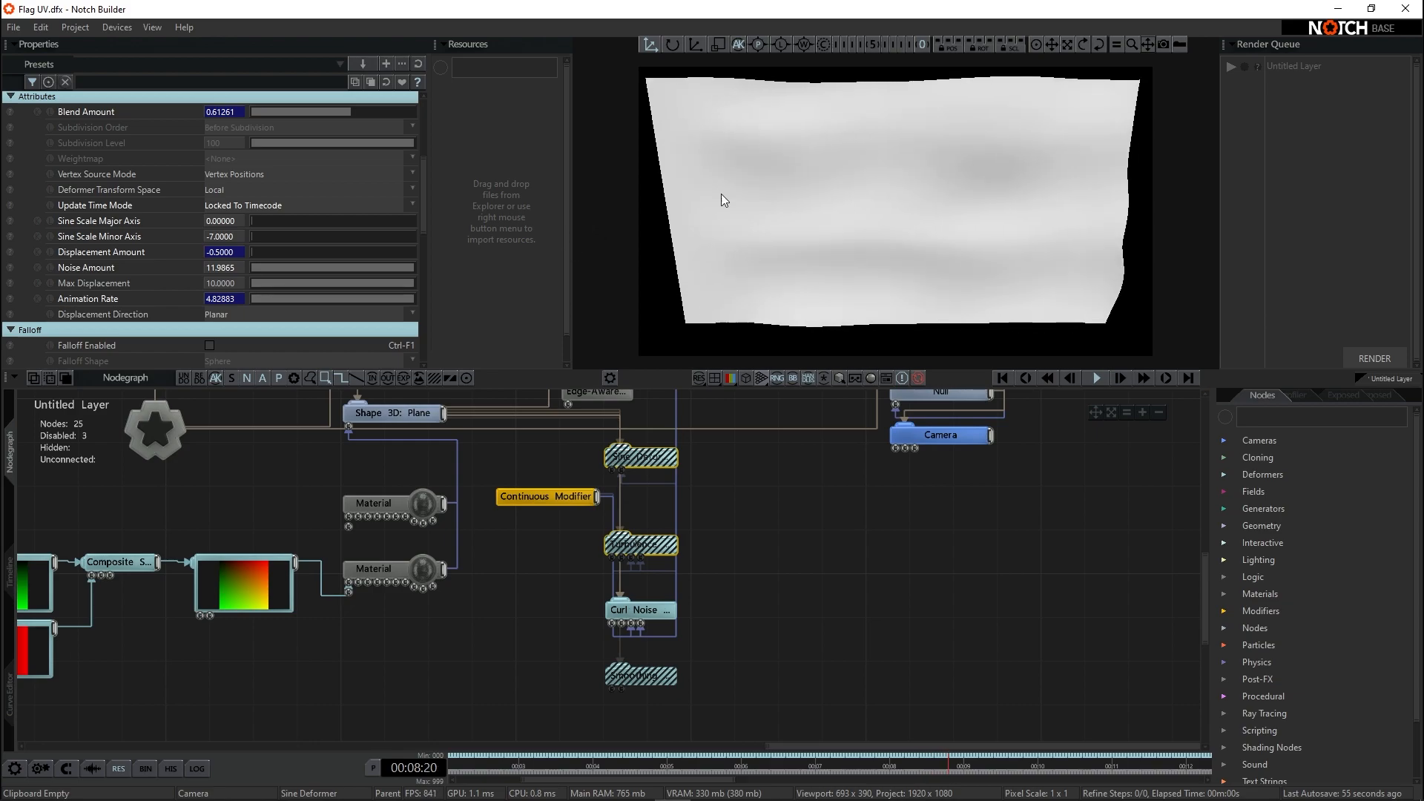
pyautogui.moveTo(731, 438); pyautogui.dragTo(639, 563)
pyautogui.hotkey('ctrl', 'e')
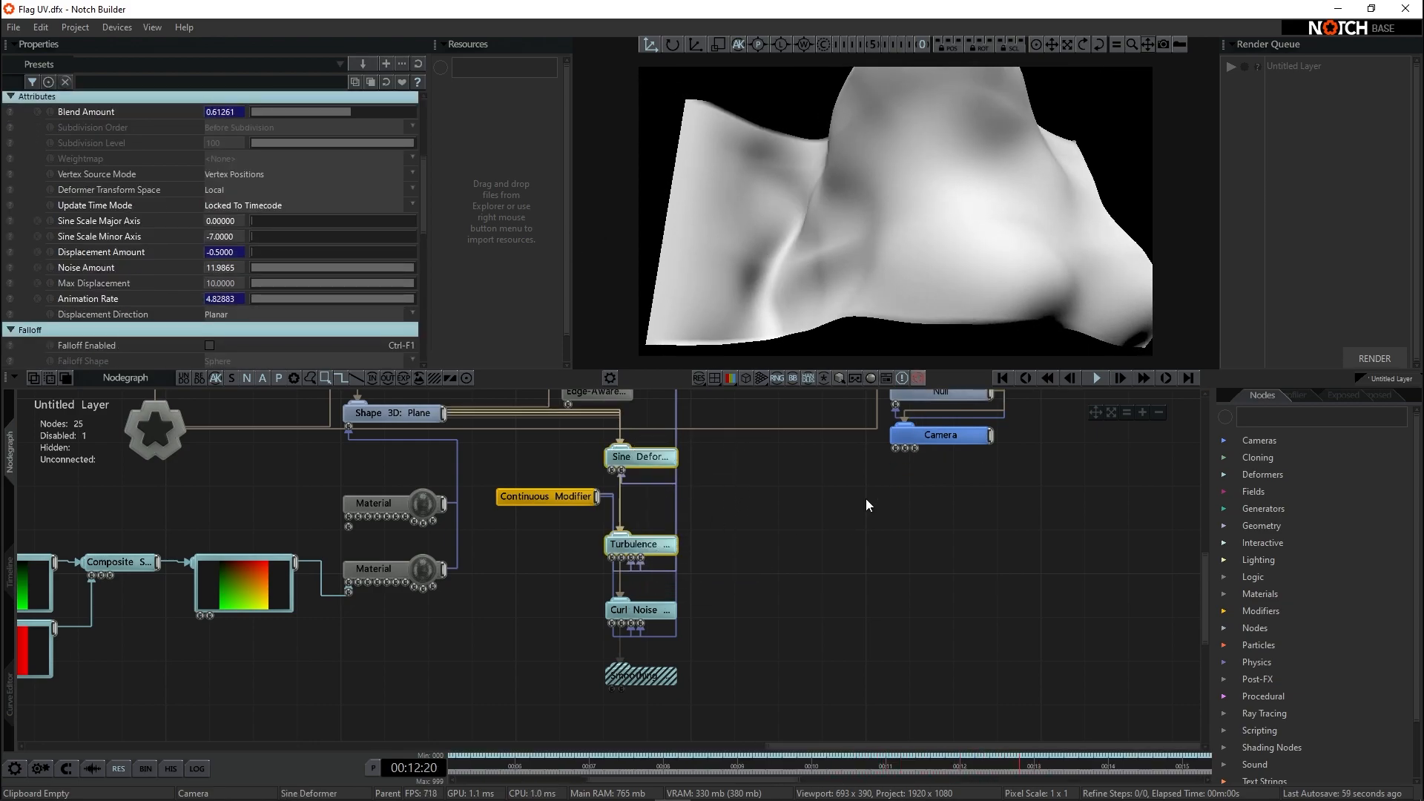
# - Toggle the Curl Noise Deformer off and on to compare the flag with and without it
pyautogui.click(866, 502)
pyautogui.click(659, 605)
pyautogui.hotkey('ctrl', 'e')
pyautogui.hotkey('ctrl', 'e')
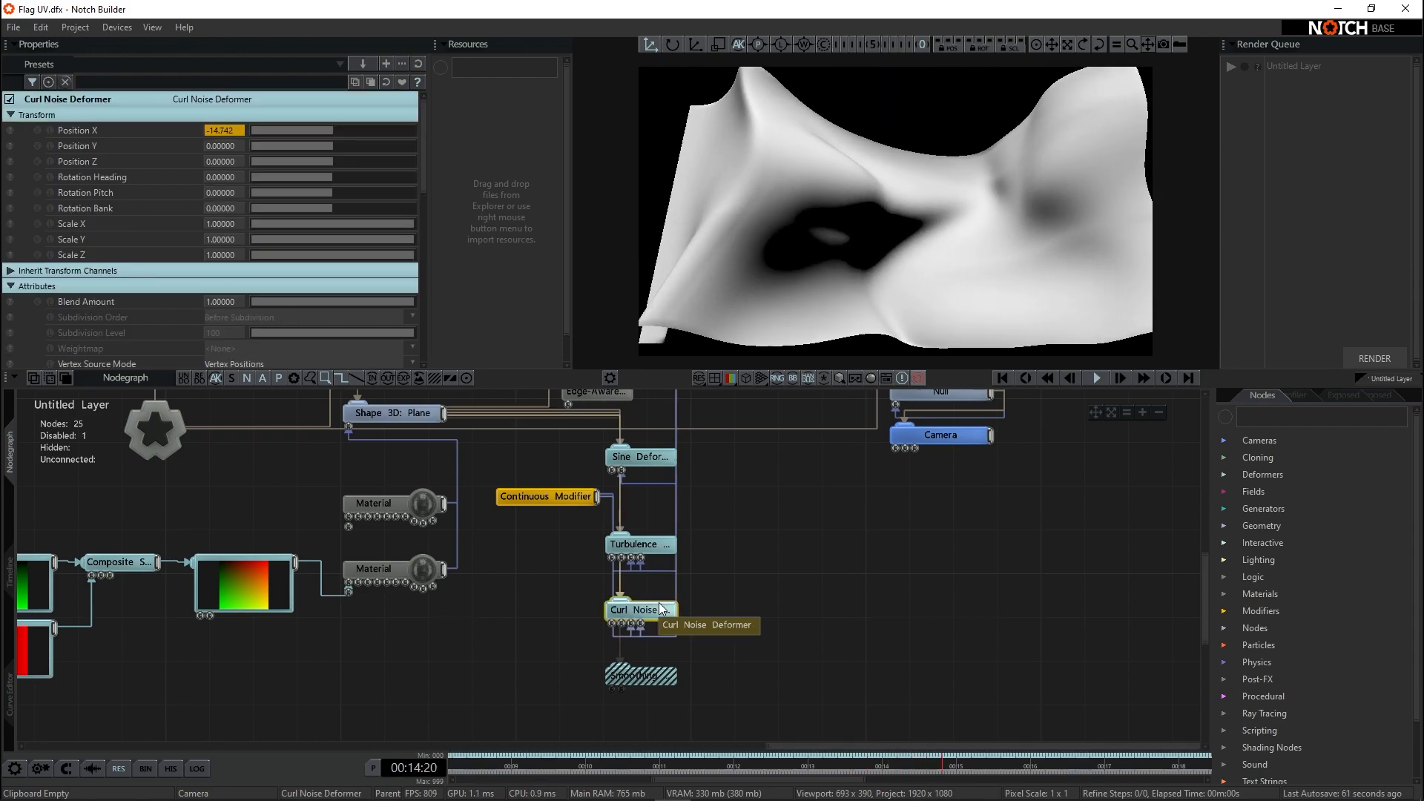
pyautogui.hotkey('ctrl', 'e')
pyautogui.hotkey('ctrl', 'e')
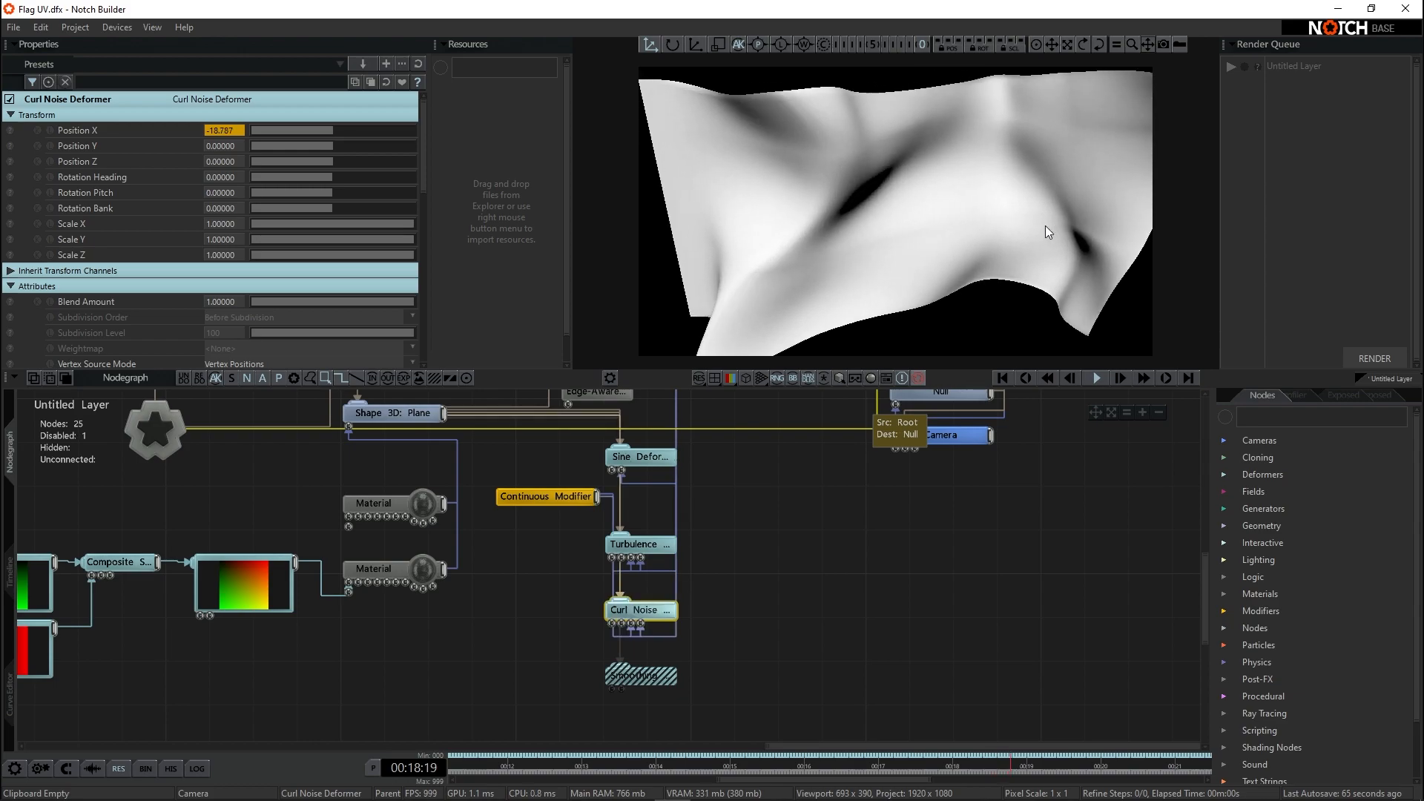
# - Enable the Smoothing Deformer at the end of the deformer chain
pyautogui.moveTo(773, 620); pyautogui.dragTo(767, 598, button='middle')
pyautogui.click(675, 661)
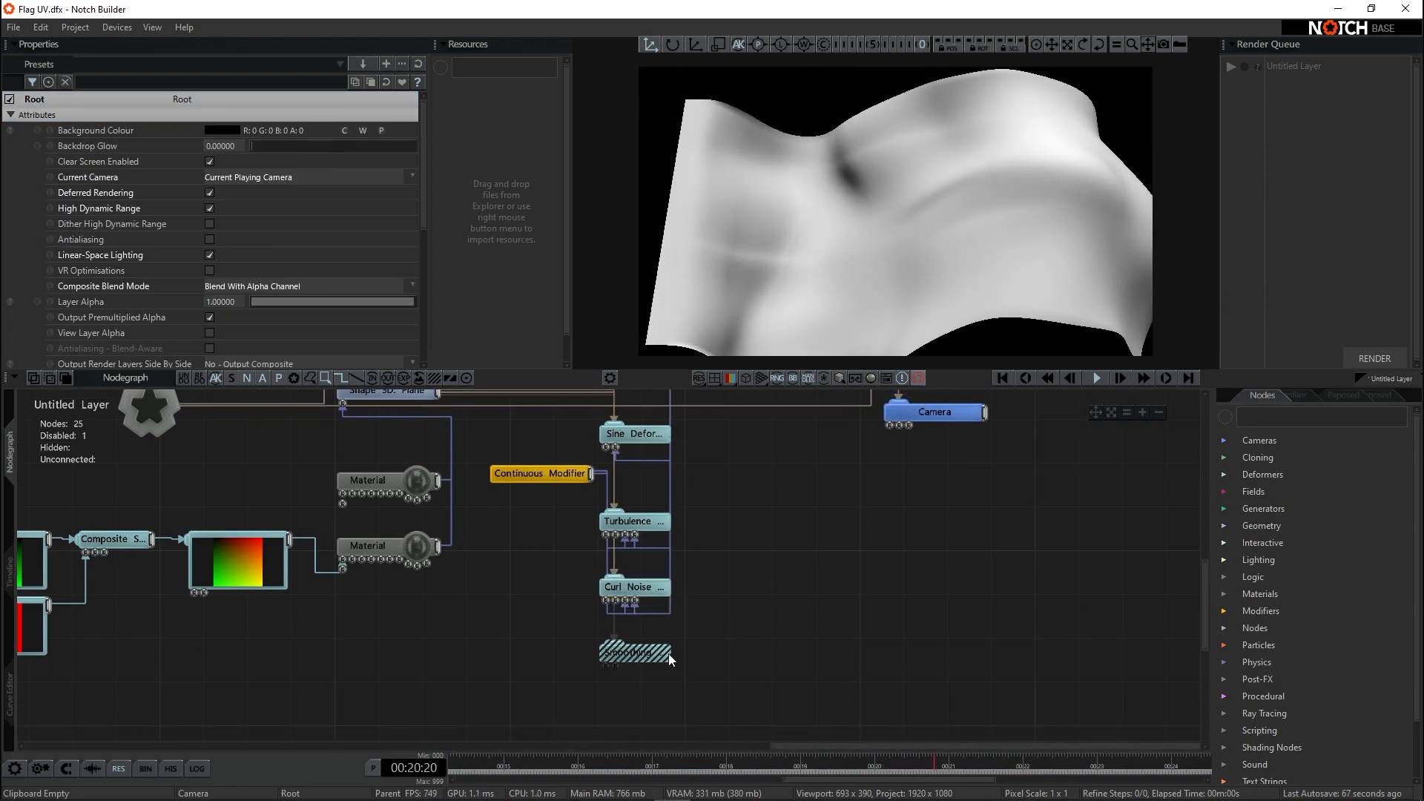
pyautogui.click(639, 640)
pyautogui.hotkey('ctrl', 'e')
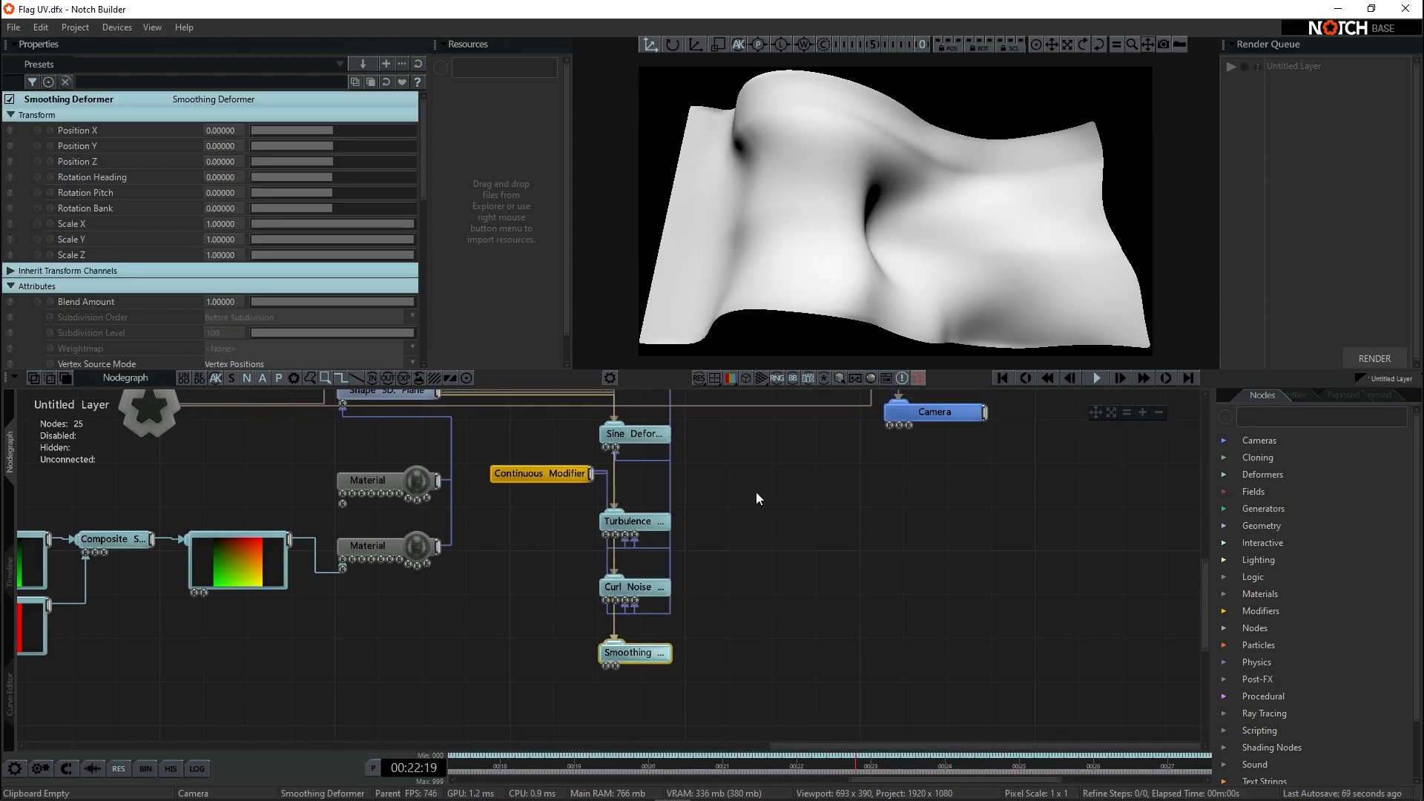
# - Review the deformer chain's connections, and examine the Camera node's transform and zoom settings
pyautogui.moveTo(755, 491); pyautogui.dragTo(709, 550, button='middle')
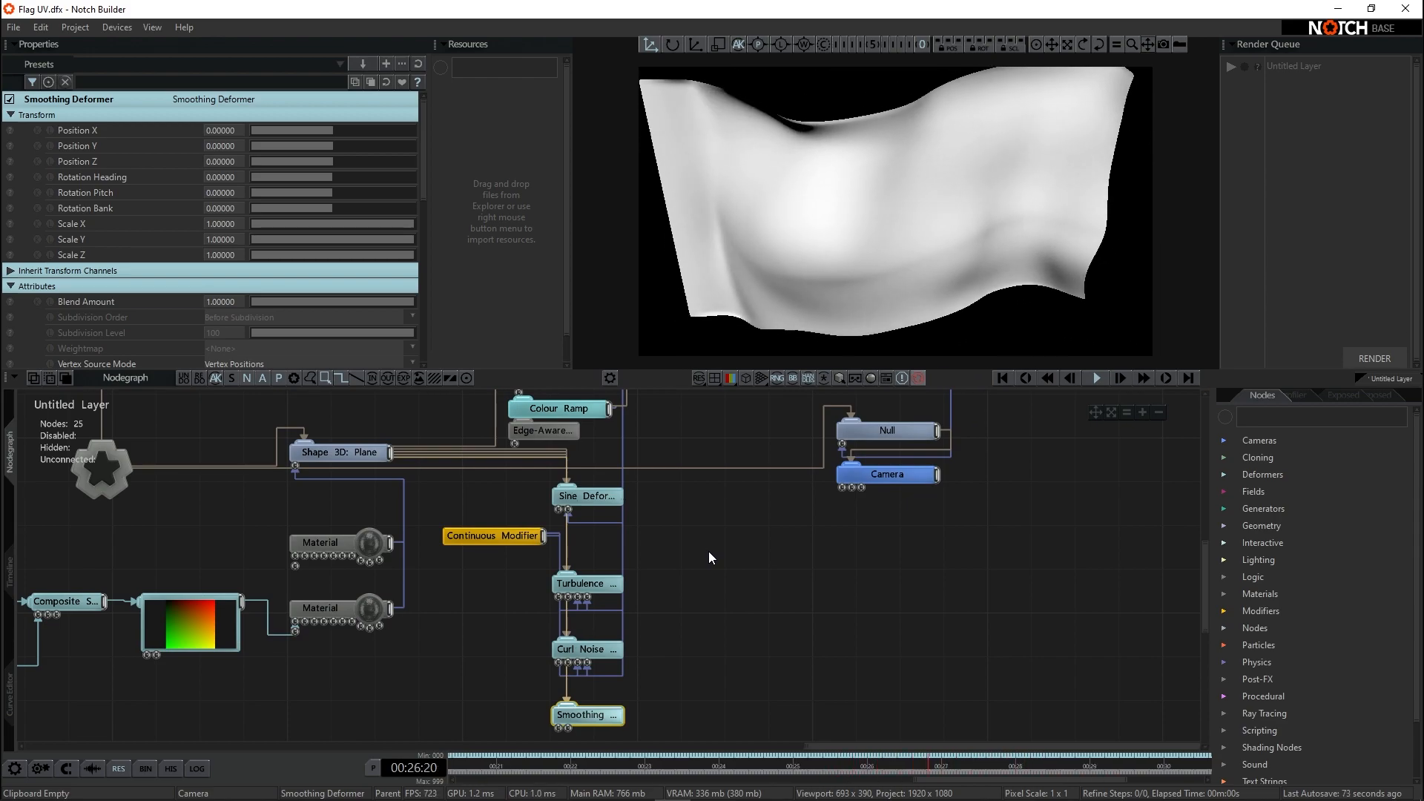
pyautogui.moveTo(685, 613)
pyautogui.mouseDown(button='middle')
pyautogui.moveTo(698, 575)
pyautogui.moveTo(683, 643)
pyautogui.moveTo(674, 625)
pyautogui.mouseUp(button='middle')
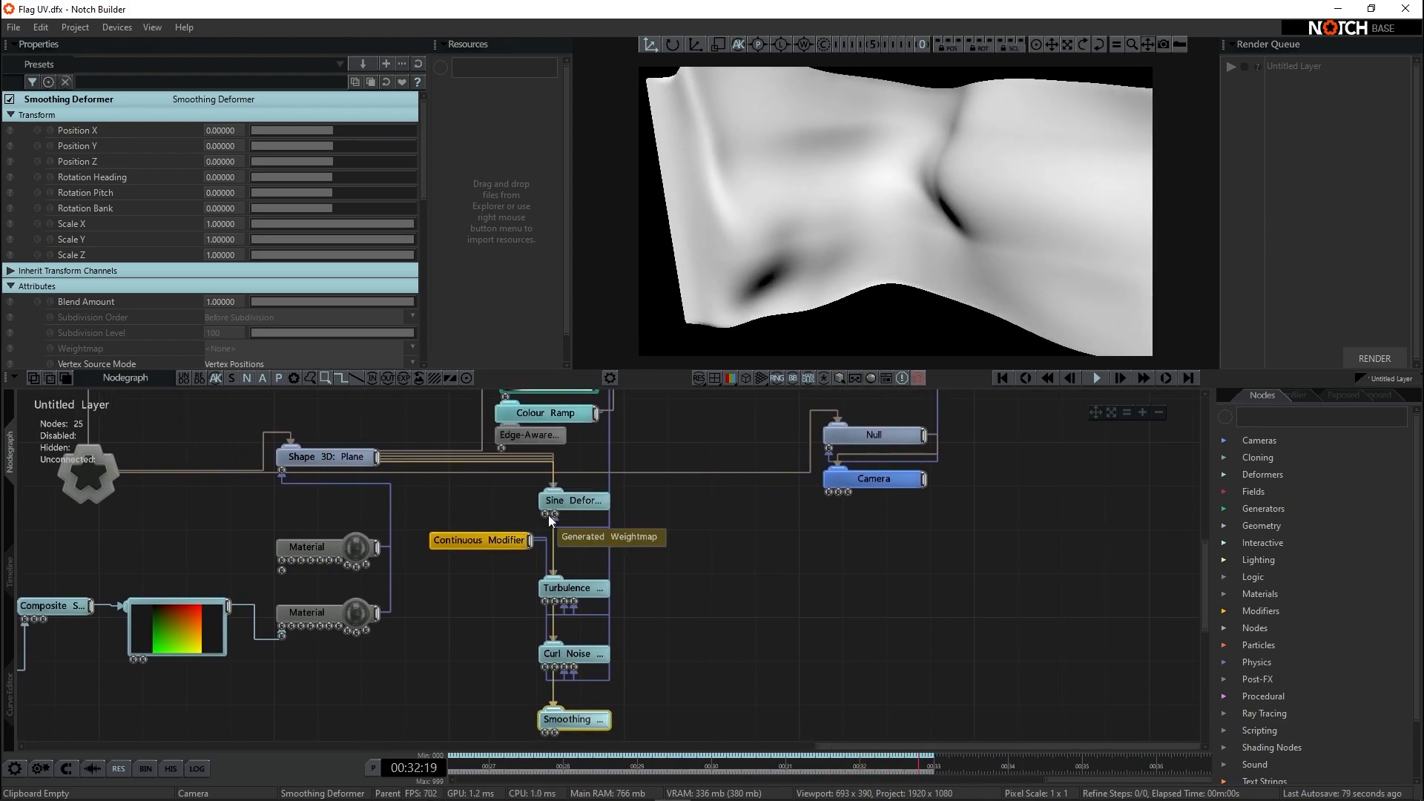
pyautogui.moveTo(634, 504); pyautogui.dragTo(604, 501, button='middle')
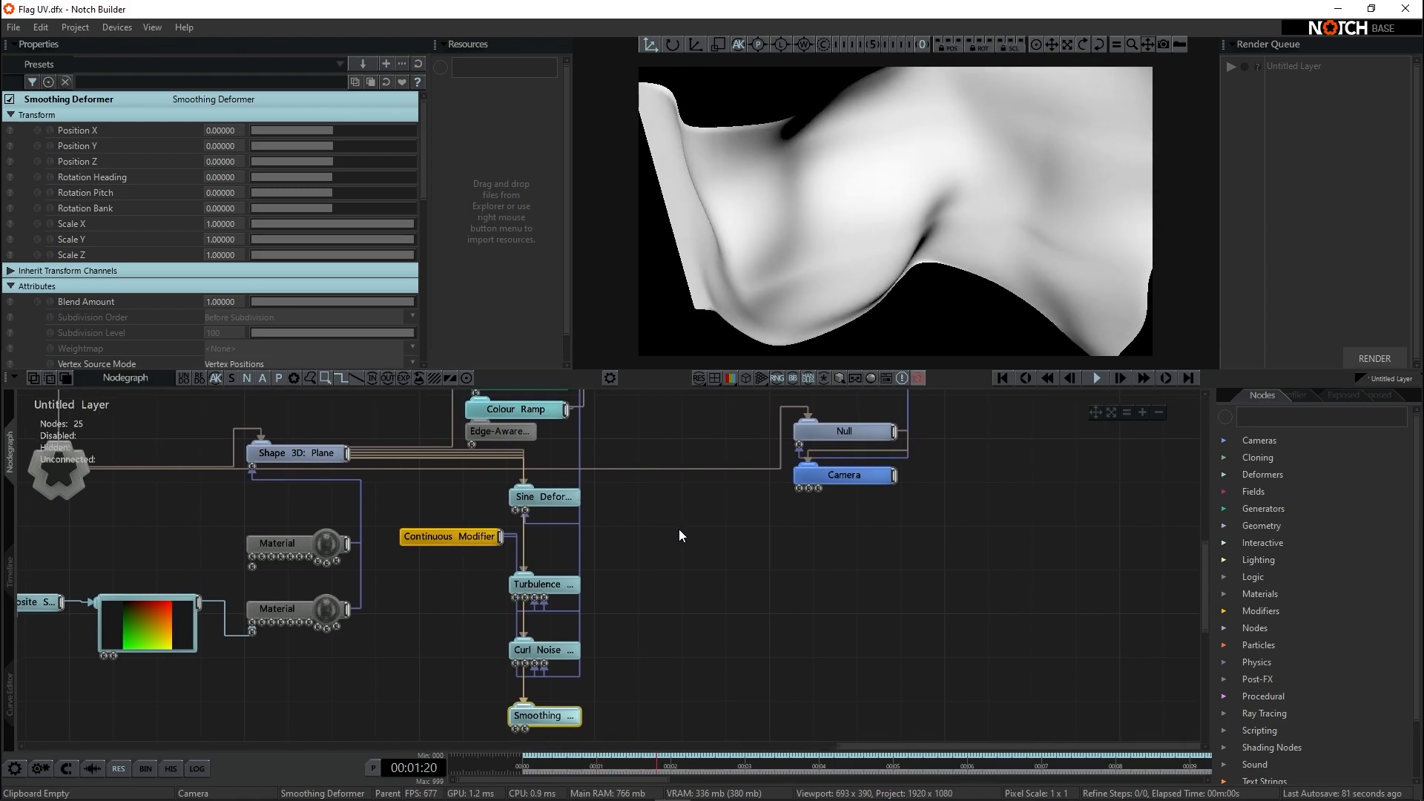
pyautogui.moveTo(679, 530); pyautogui.dragTo(531, 597, button='middle')
pyautogui.moveTo(627, 646); pyautogui.dragTo(539, 671, button='middle')
pyautogui.click(617, 638)
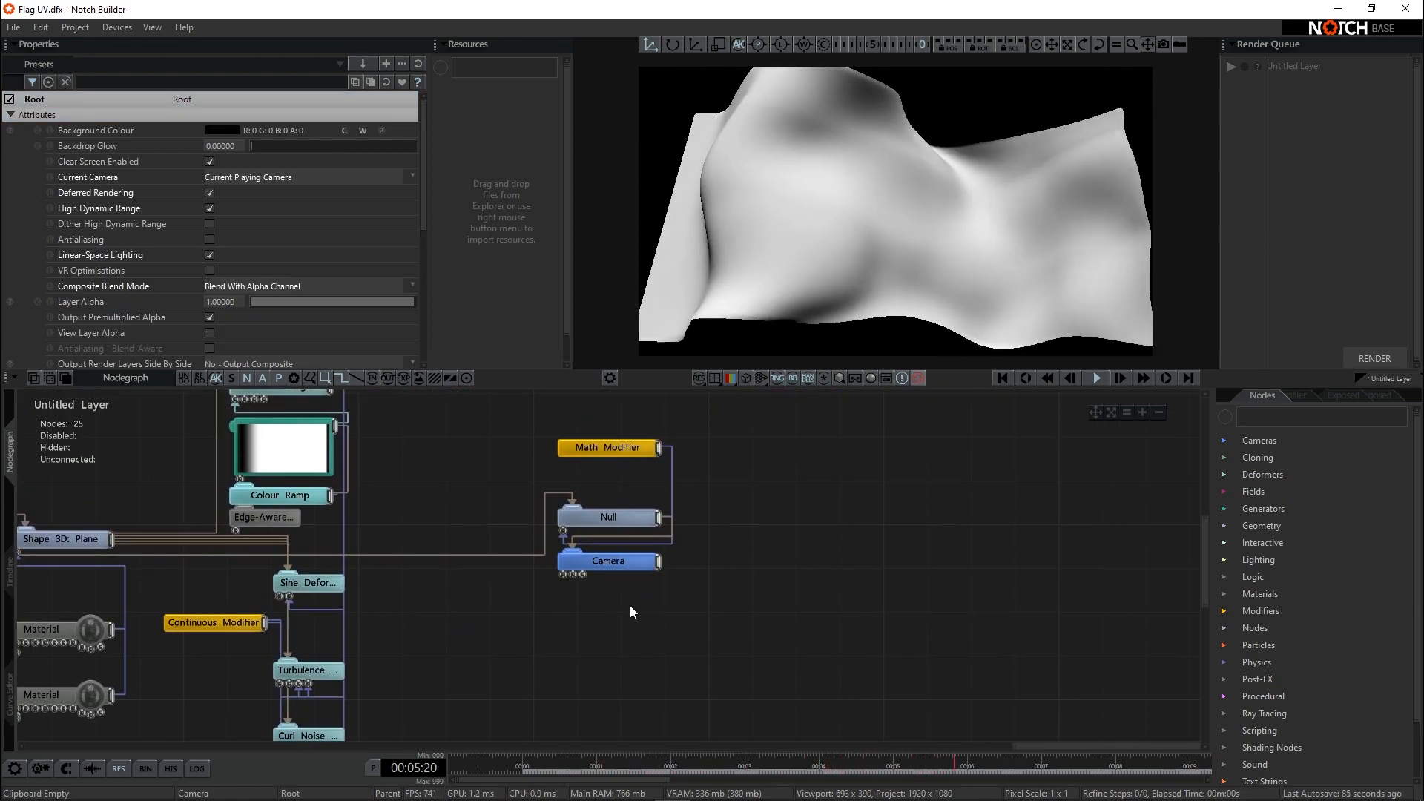
pyautogui.click(588, 563)
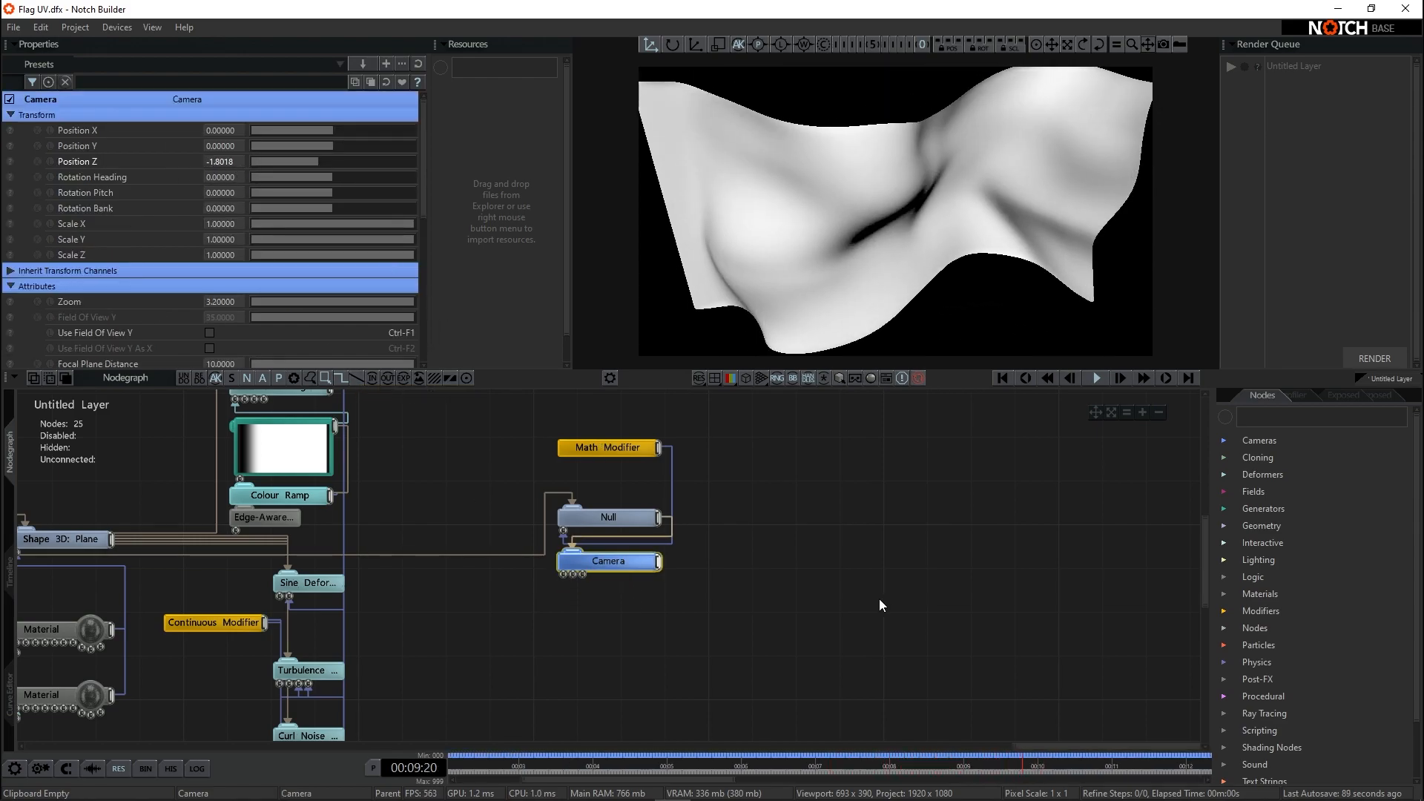
pyautogui.click(904, 613)
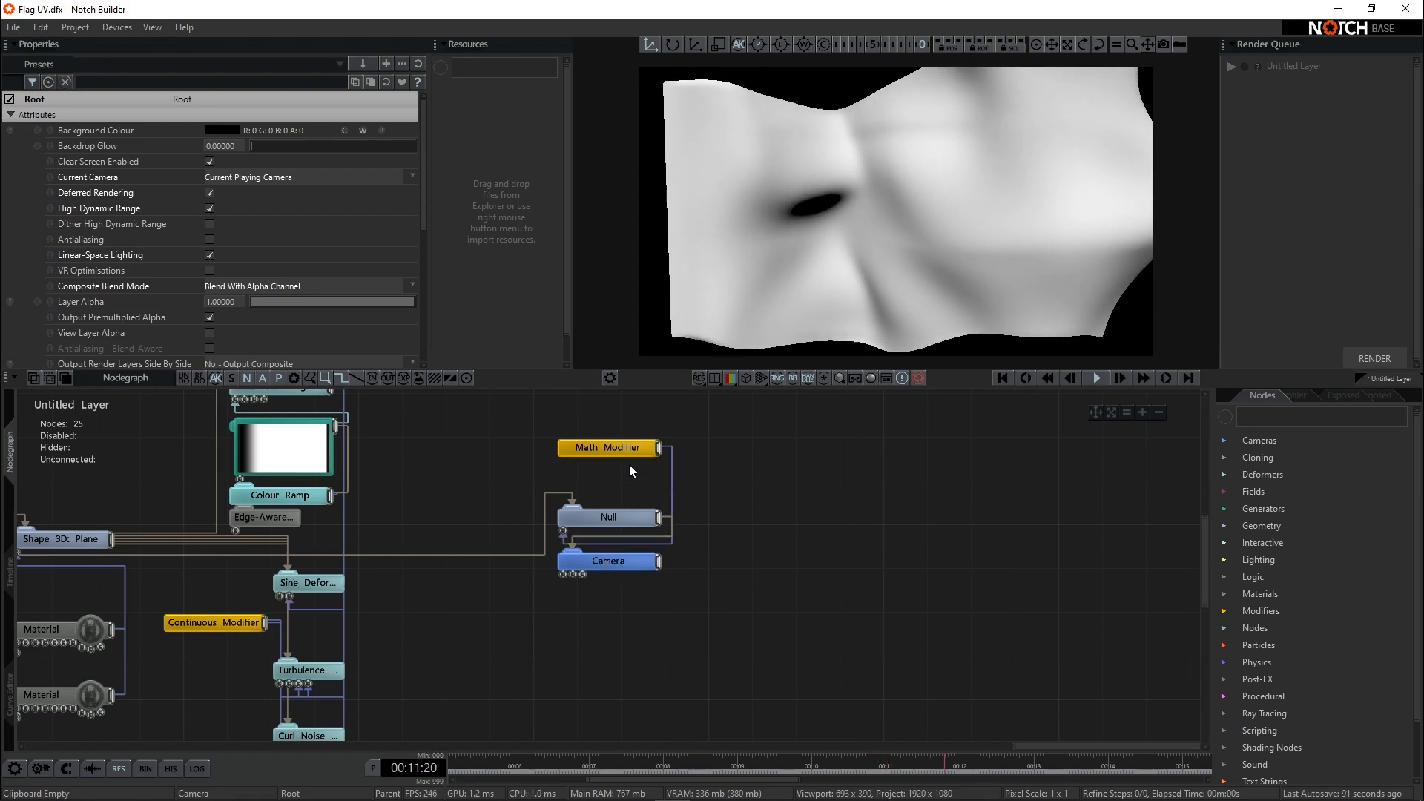
# - Disable the Math Modifier and Null nodes above the Camera to stop its rotation, and enable both again
pyautogui.click(617, 447)
pyautogui.press('d')
pyautogui.click(646, 517)
pyautogui.press('d')
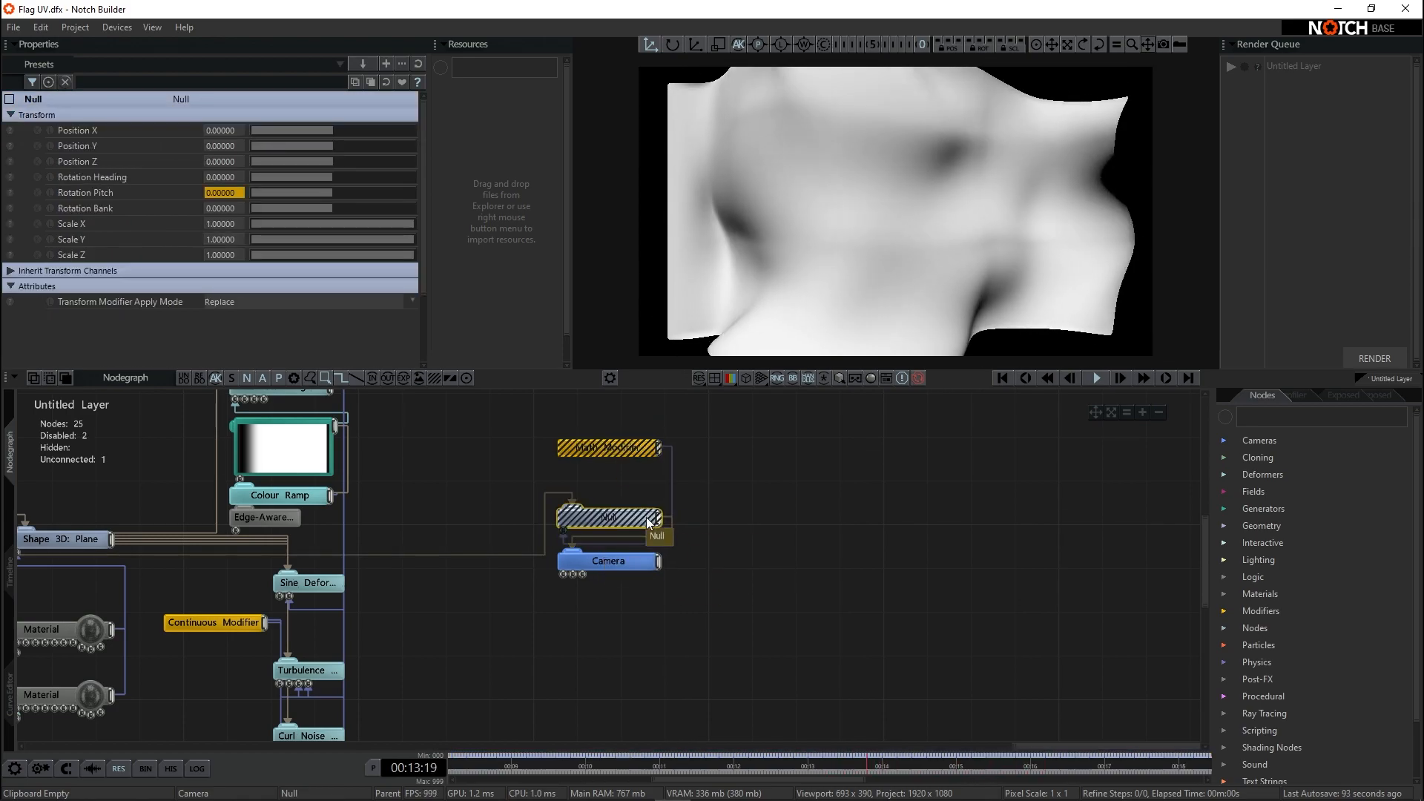
pyautogui.click(667, 569)
pyautogui.click(625, 516)
pyautogui.press('d')
pyautogui.click(629, 564)
pyautogui.click(724, 591)
pyautogui.click(649, 562)
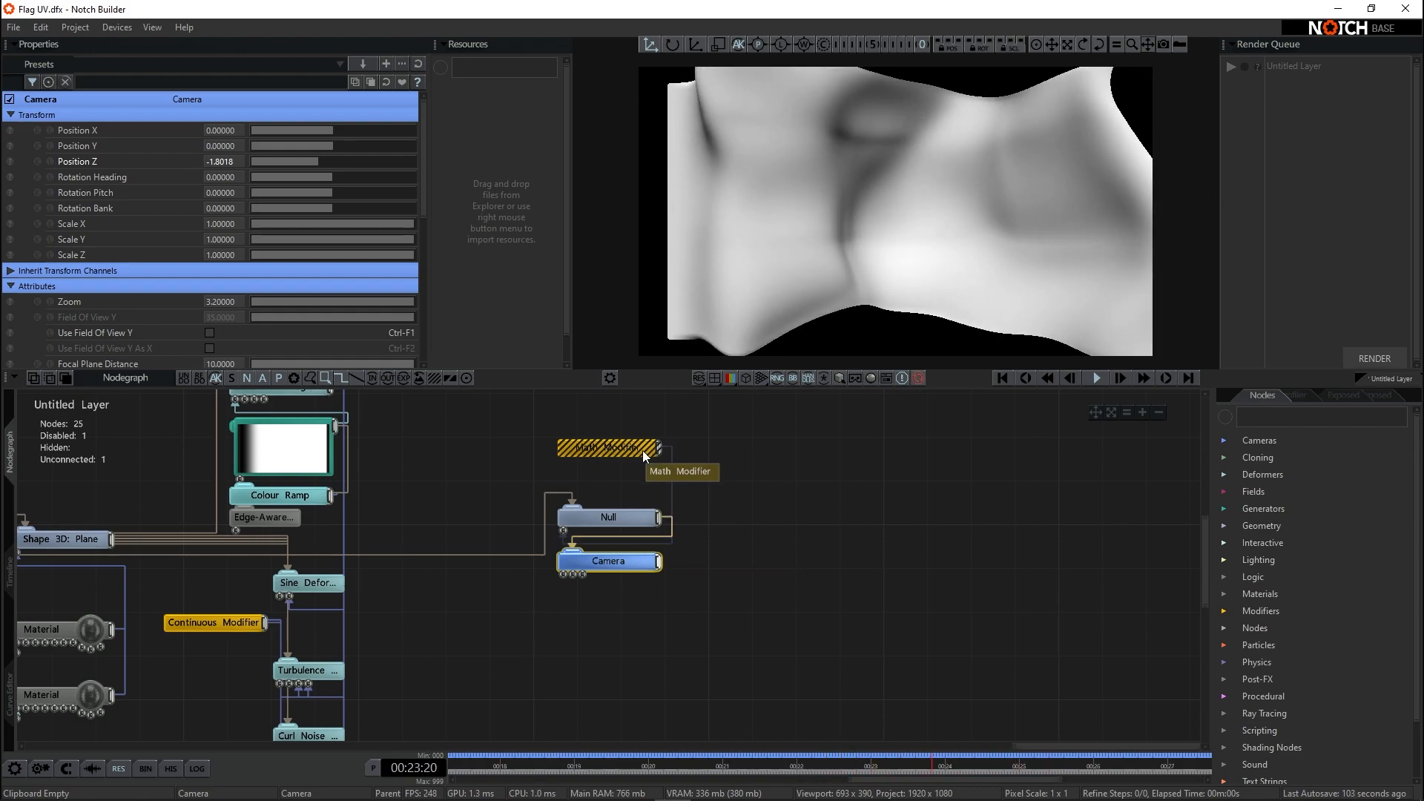
pyautogui.click(631, 451)
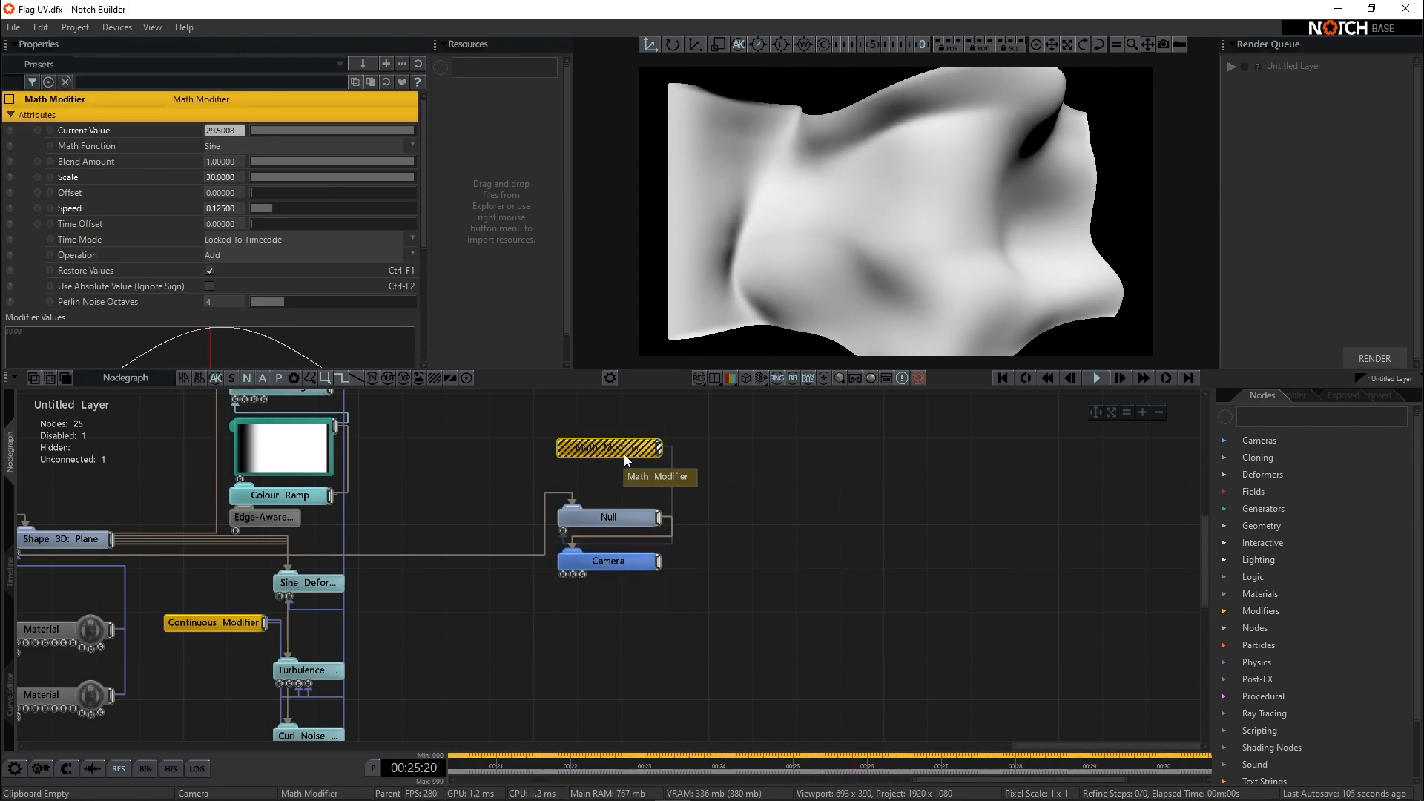
# - Compare the Null's modulated Rotation Pitch with the Position Z of the Camera parented to it
pyautogui.click(621, 511)
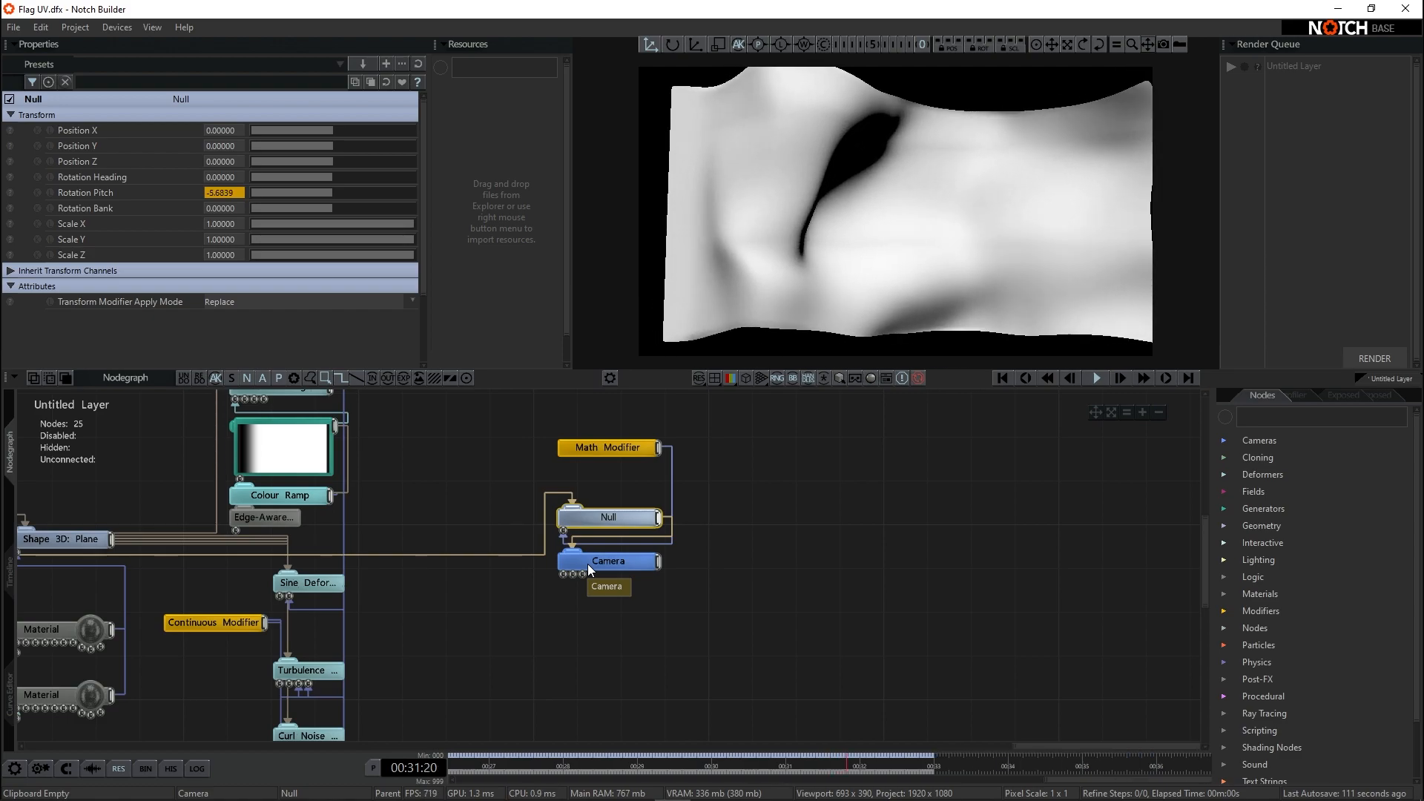
pyautogui.click(750, 552)
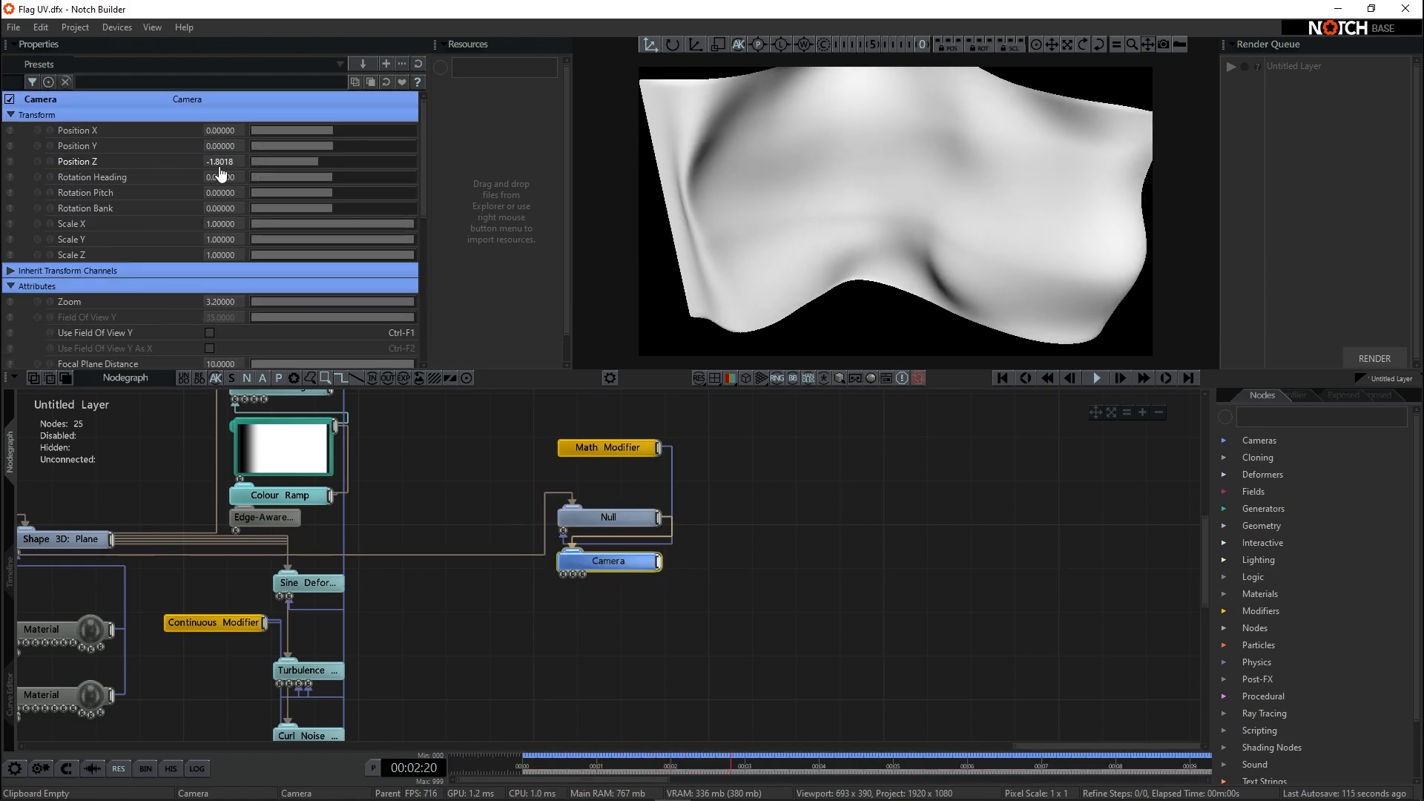
pyautogui.click(589, 515)
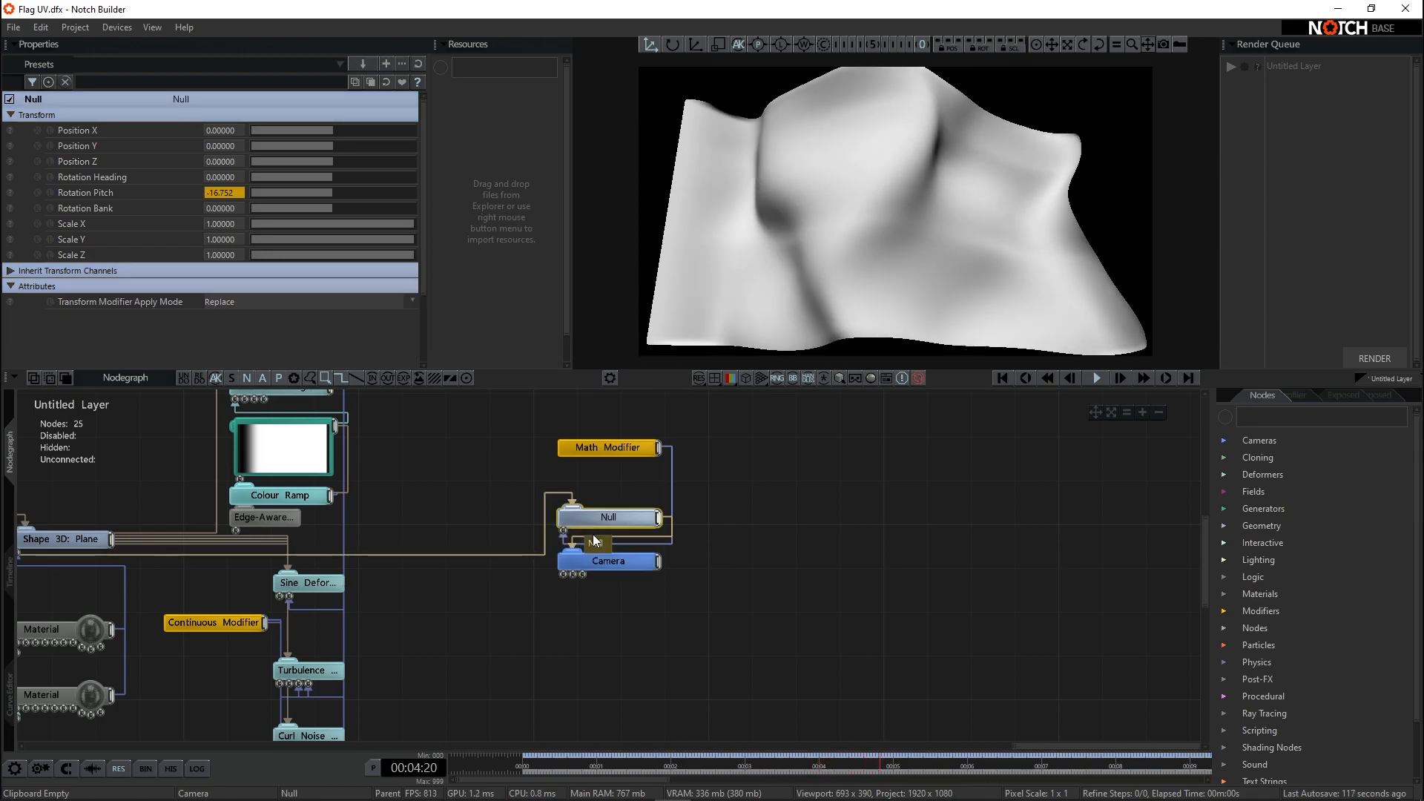
pyautogui.click(602, 562)
pyautogui.click(614, 519)
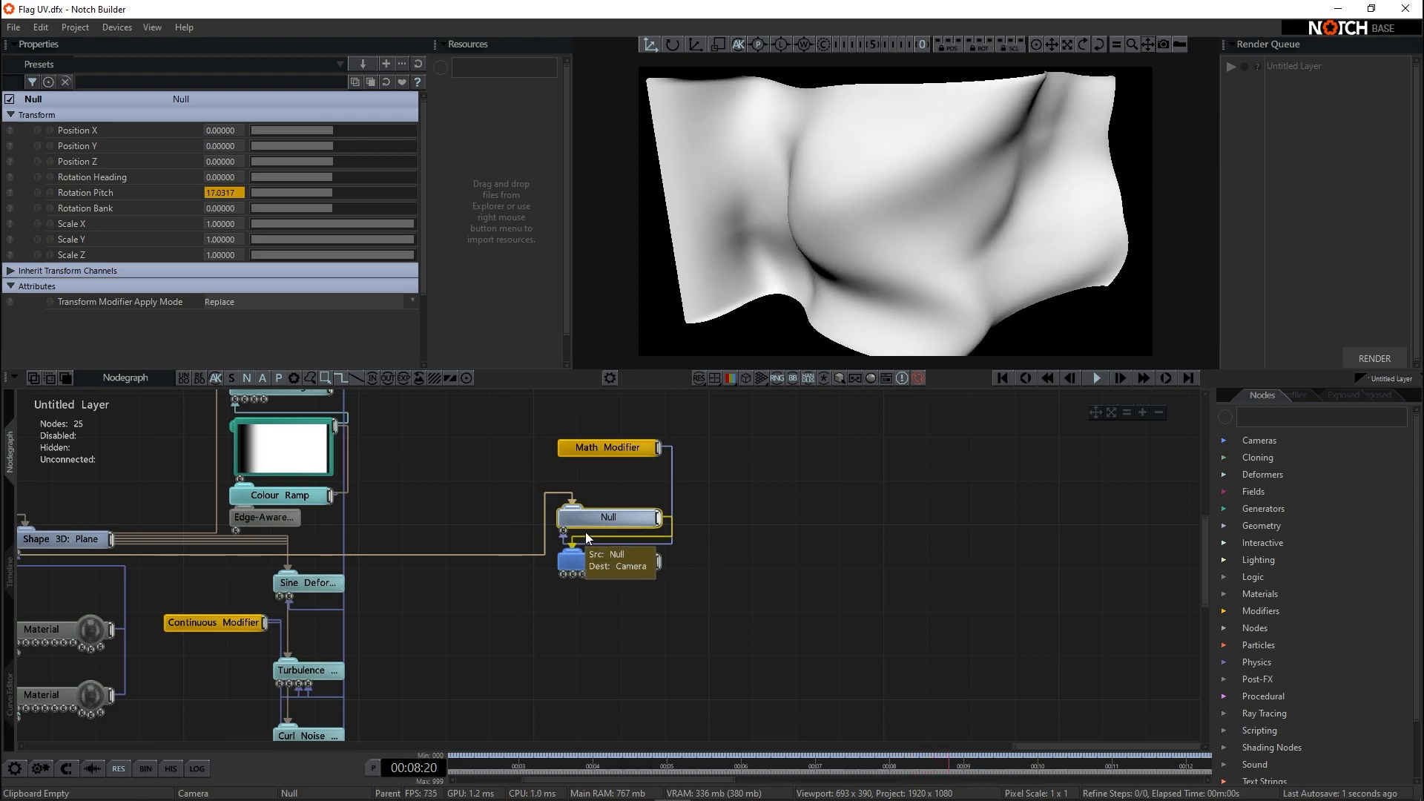
pyautogui.click(593, 561)
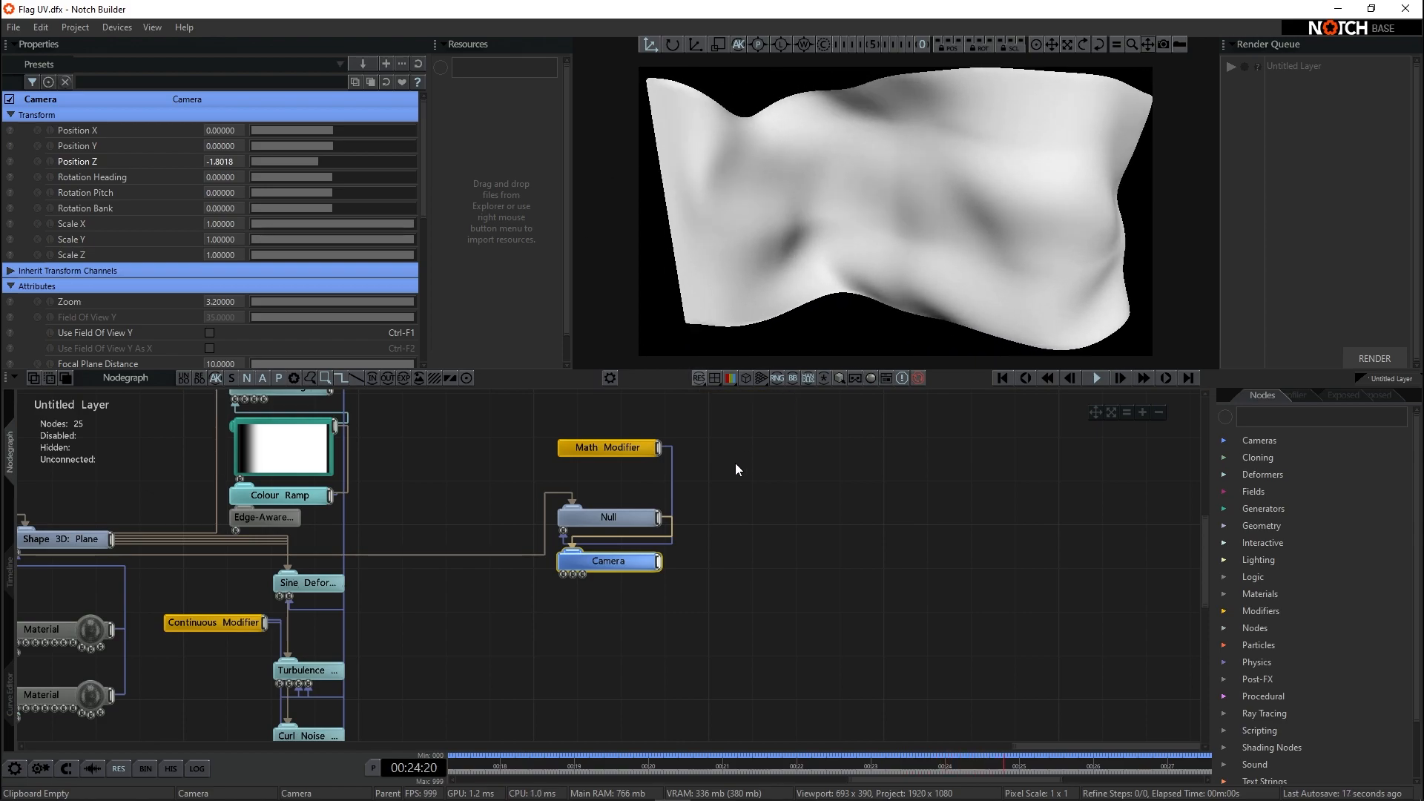
# - Switch the Directional Light off and on to check how it shades the flag
pyautogui.scroll(-5, 611, 665)
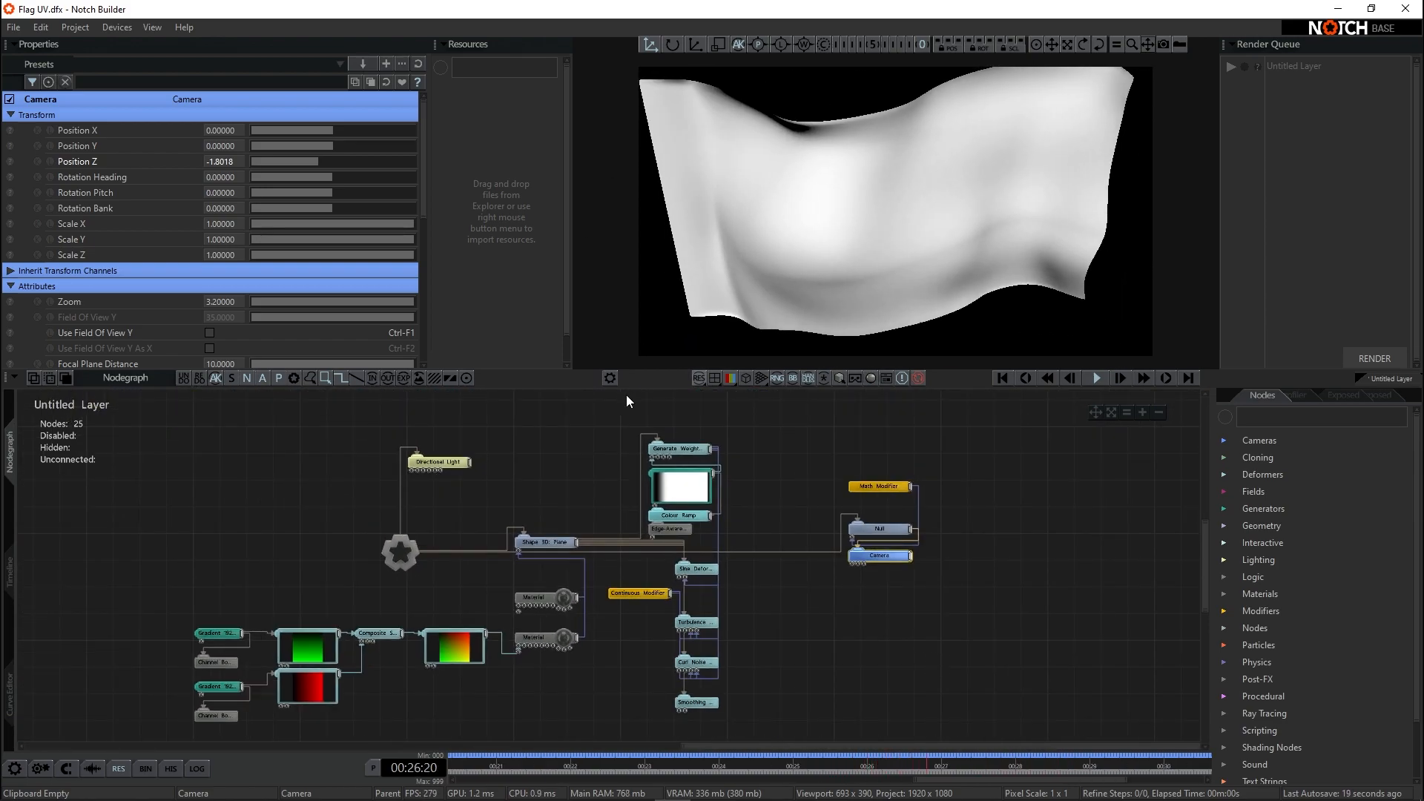
pyautogui.click(523, 491)
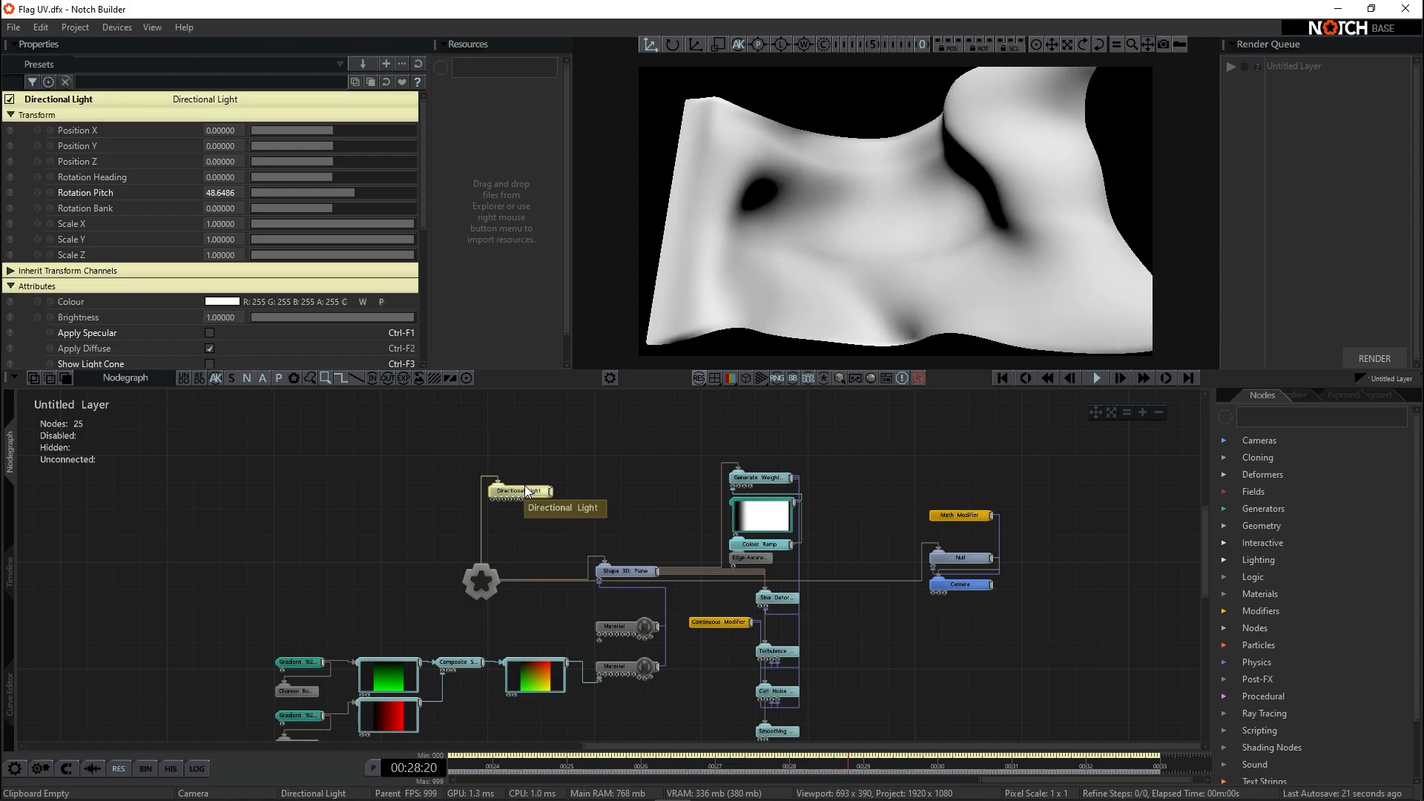
pyautogui.press('d')
pyautogui.press('d')
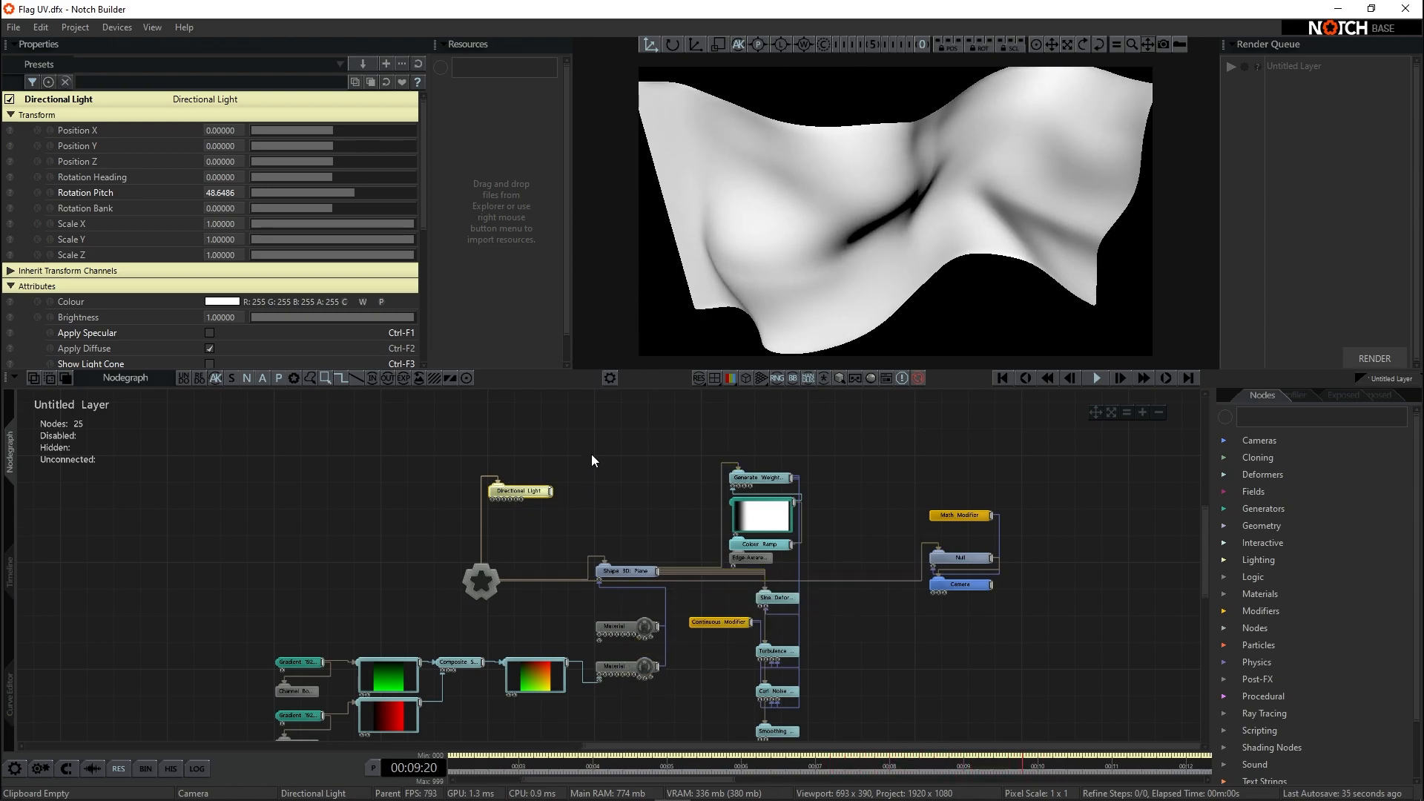
pyautogui.moveTo(590, 454); pyautogui.dragTo(560, 452, button='middle')
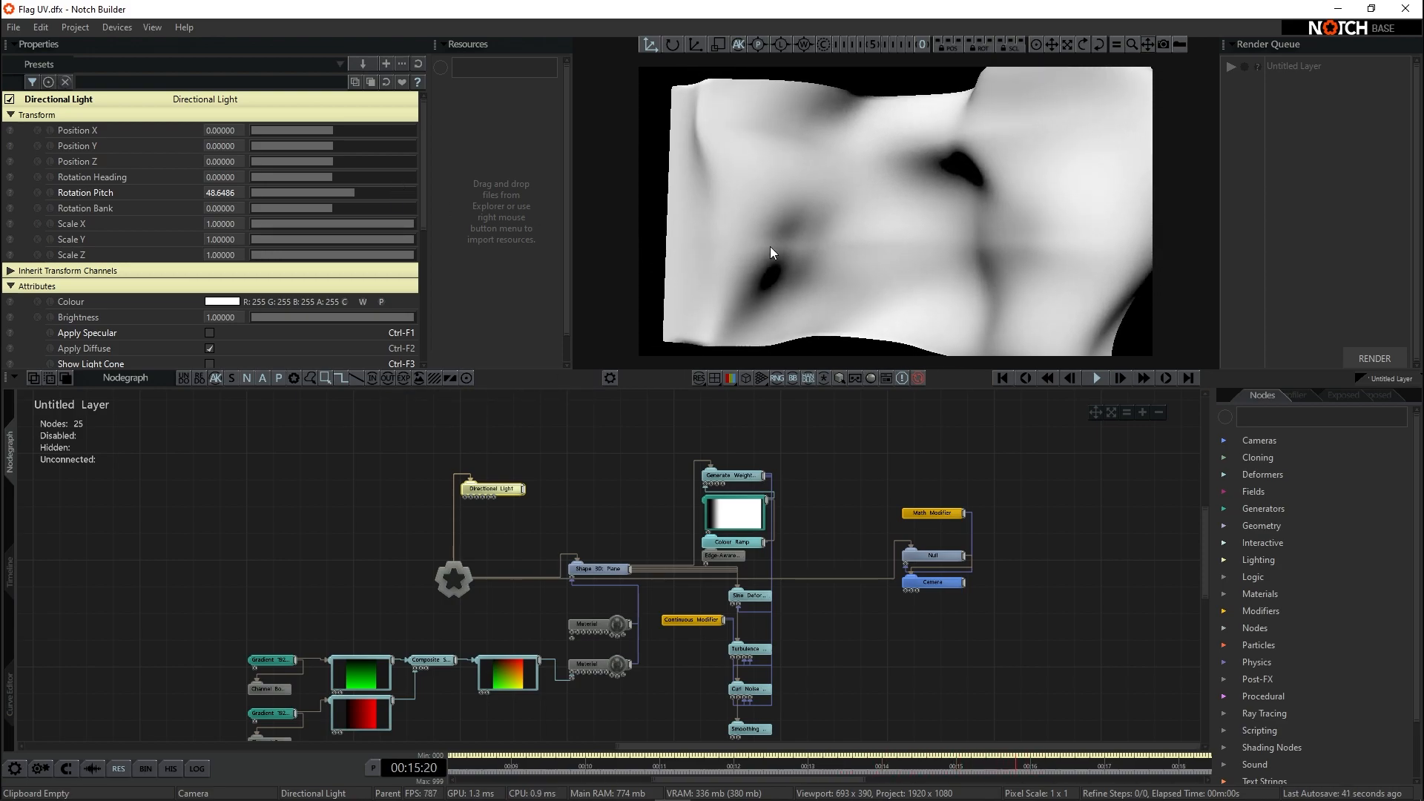
pyautogui.moveTo(632, 474); pyautogui.dragTo(580, 445, button='middle')
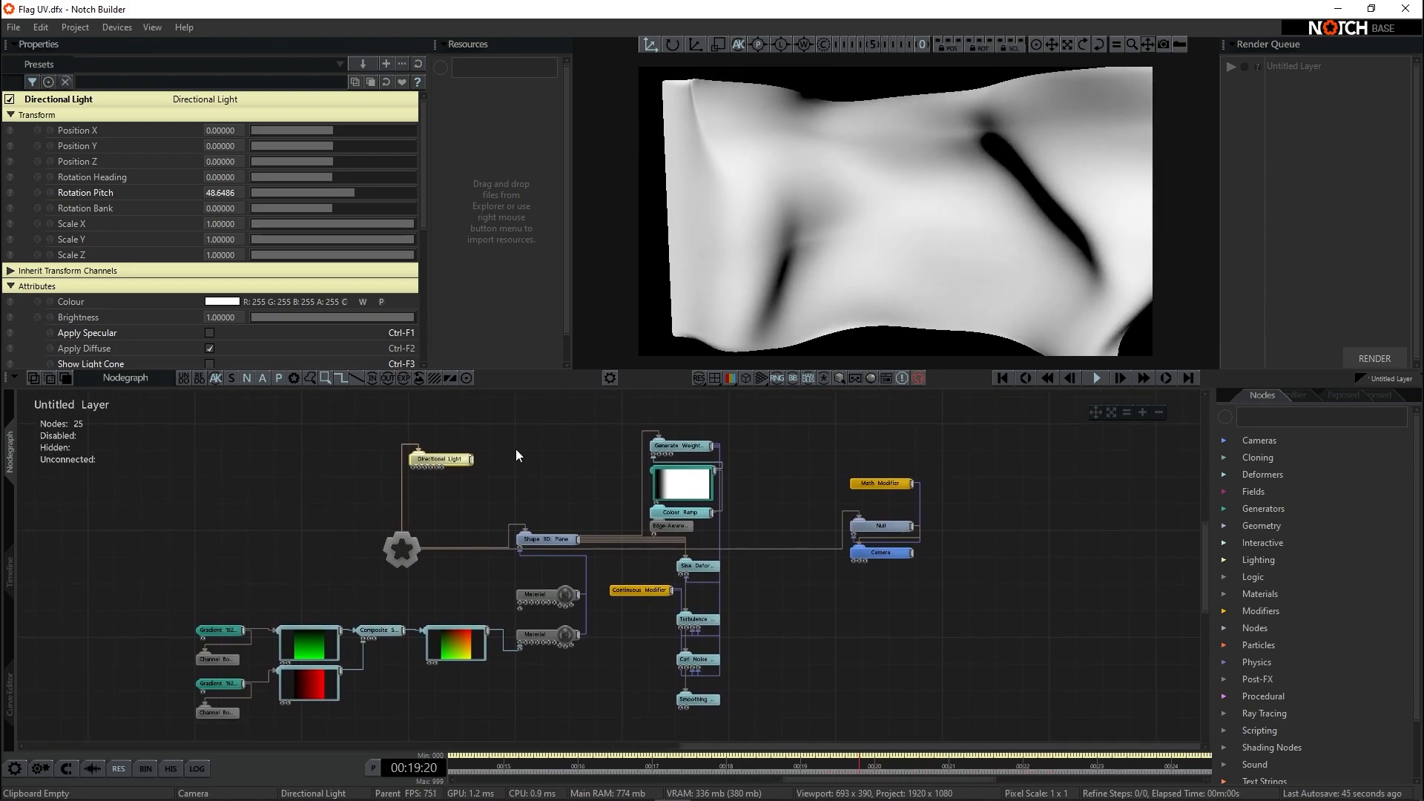
# - Review the Directional Light's transform and attributes, and open the Root node's settings
pyautogui.moveTo(511, 412); pyautogui.dragTo(524, 433, button='middle')
pyautogui.scroll(-2, 273, 277)
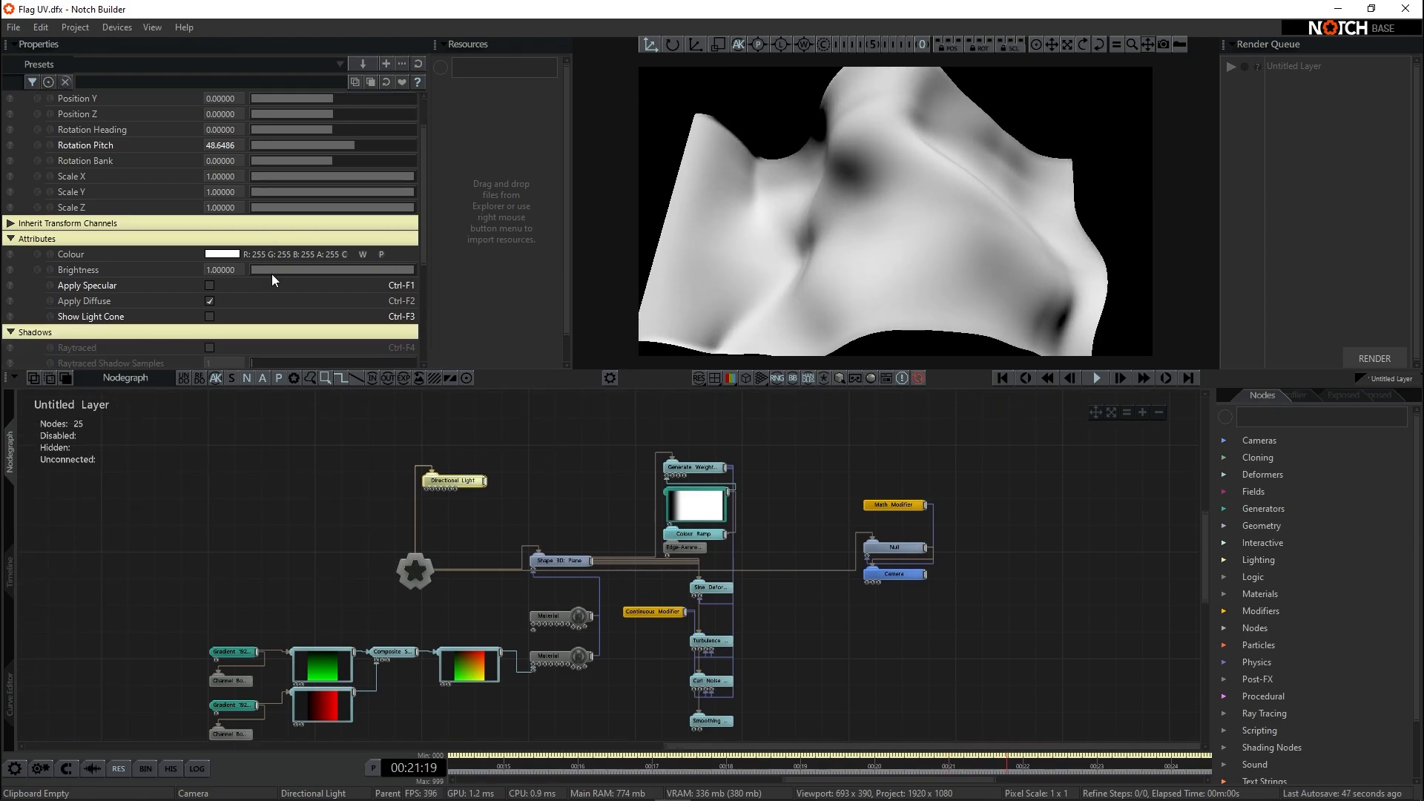
pyautogui.click(419, 583)
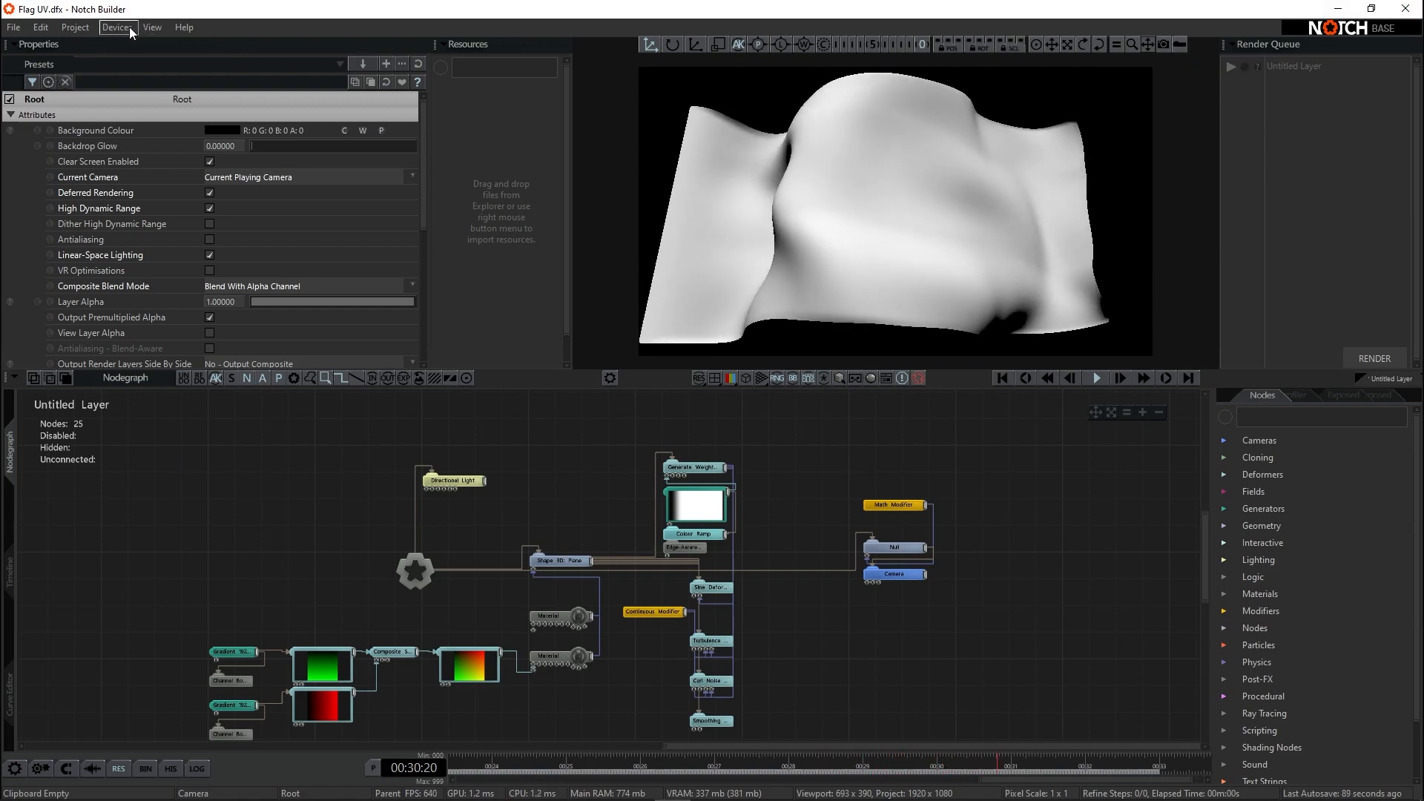
# - Add Untitled Layer from the timeline to the render queue, and view its video export settings without exporting
pyautogui.moveTo(151, 28)
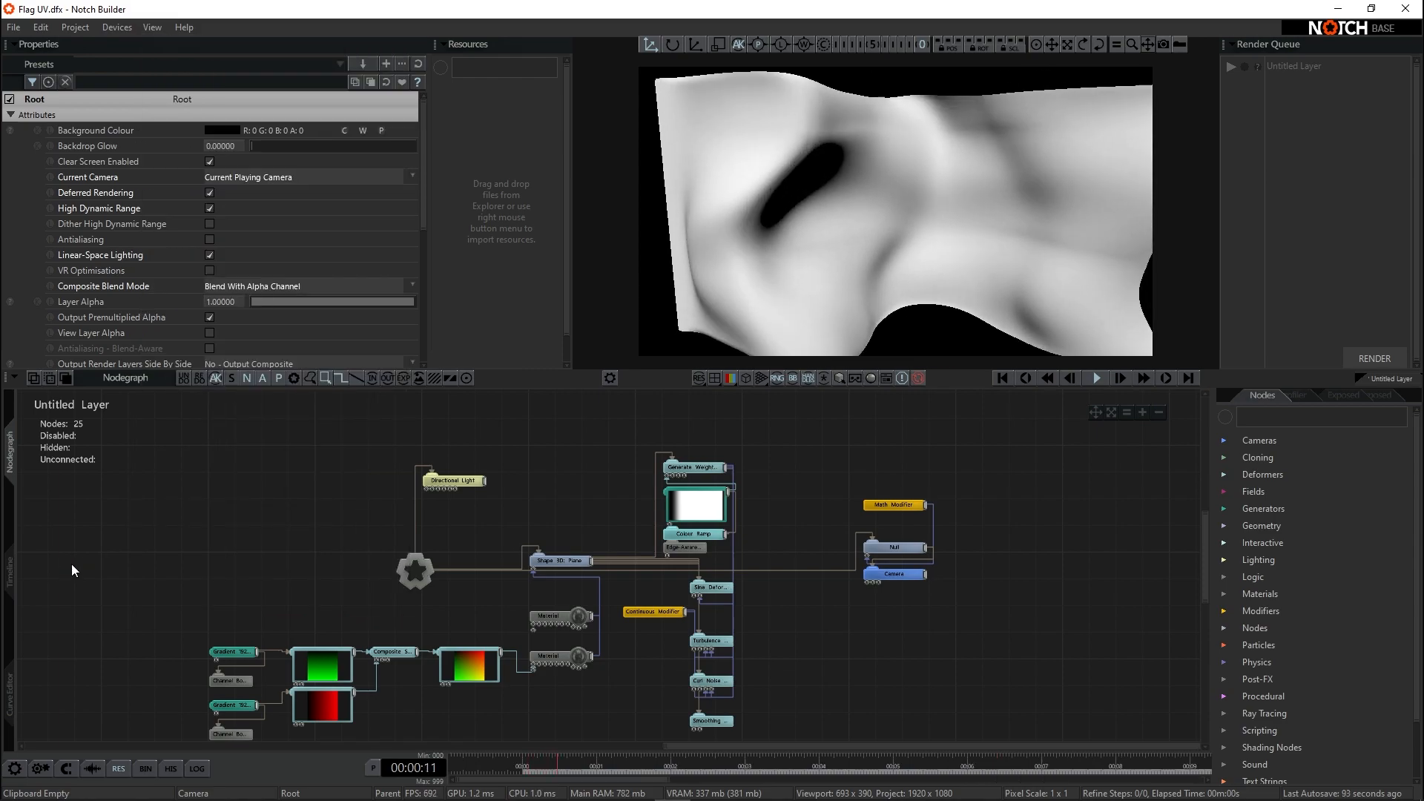
pyautogui.press('Tab')
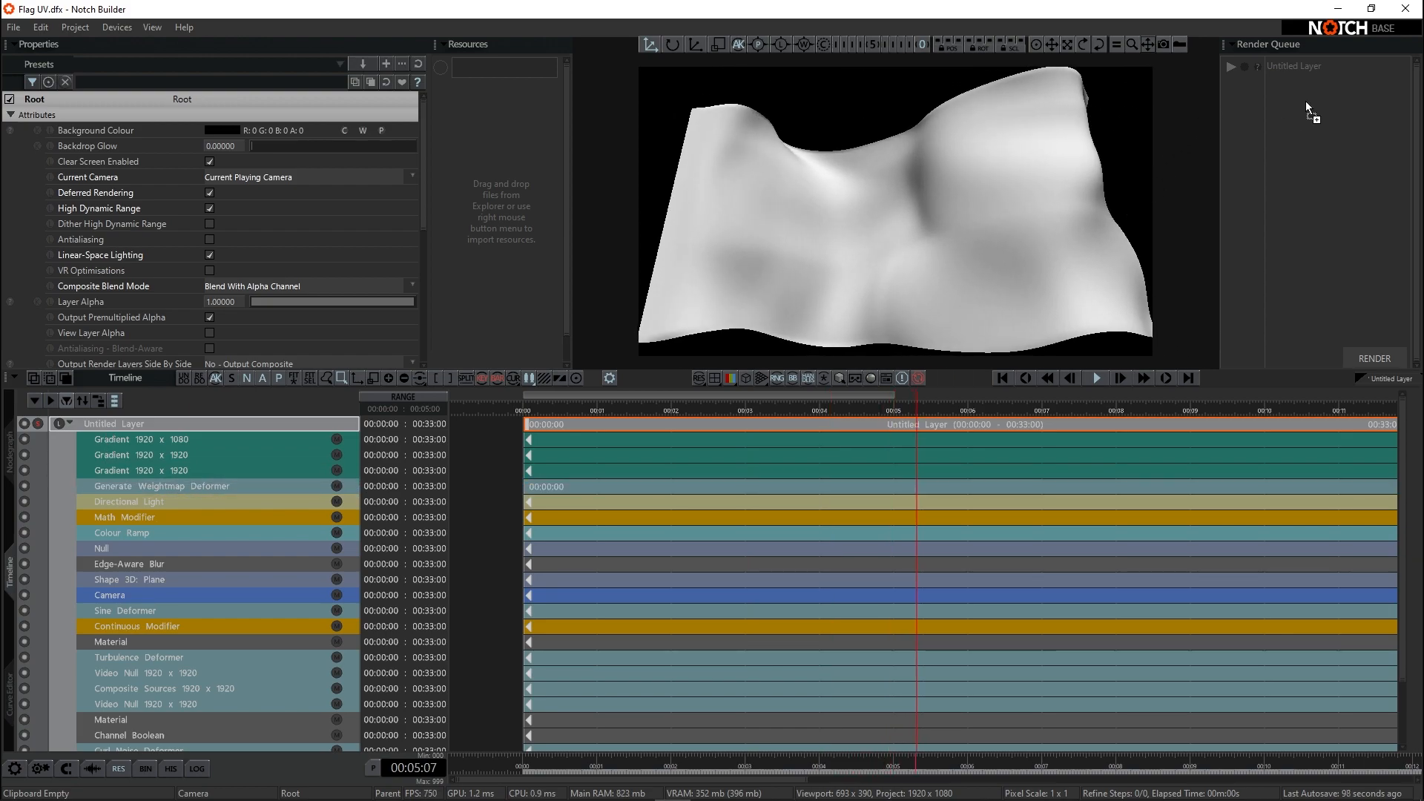
pyautogui.moveTo(1305, 101); pyautogui.dragTo(1305, 100)
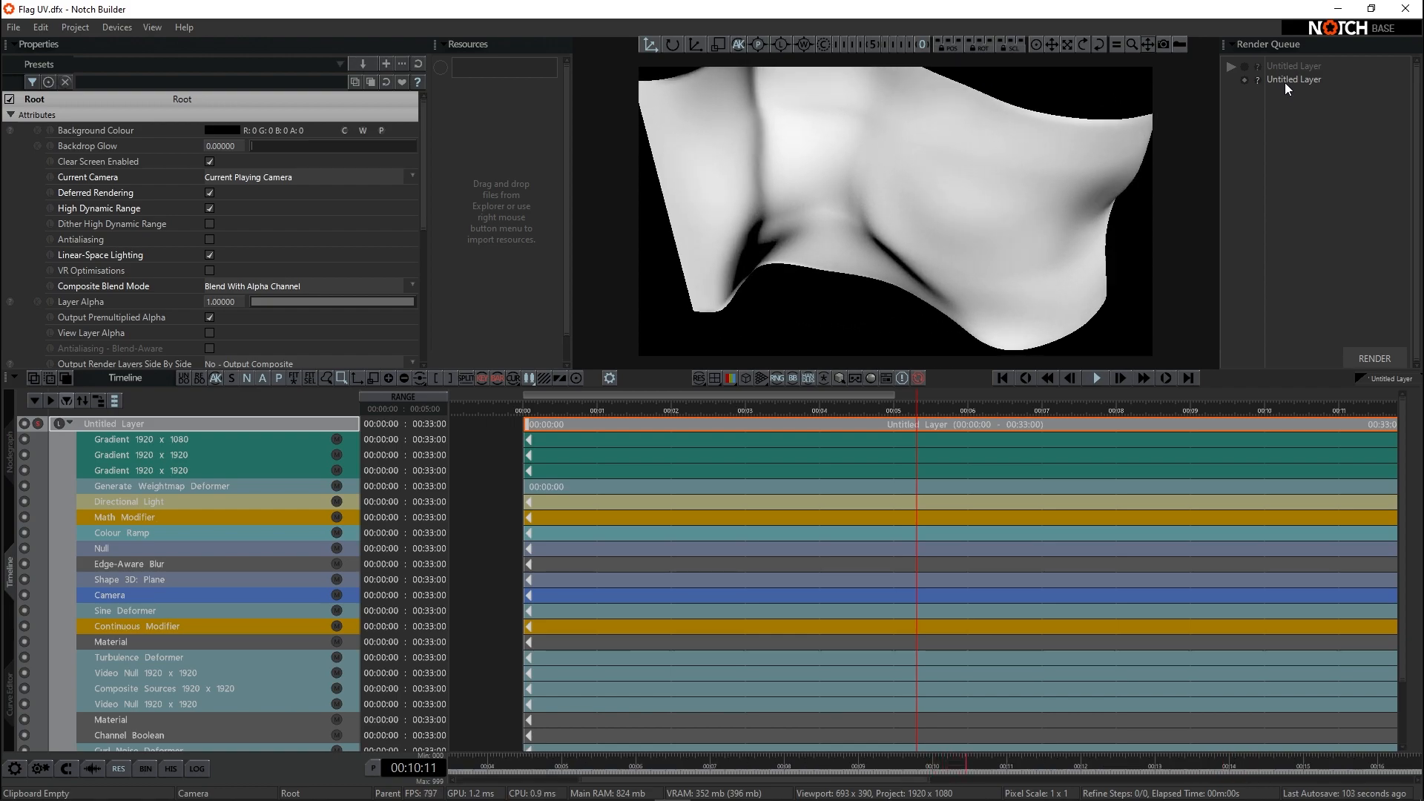
pyautogui.click(1290, 81)
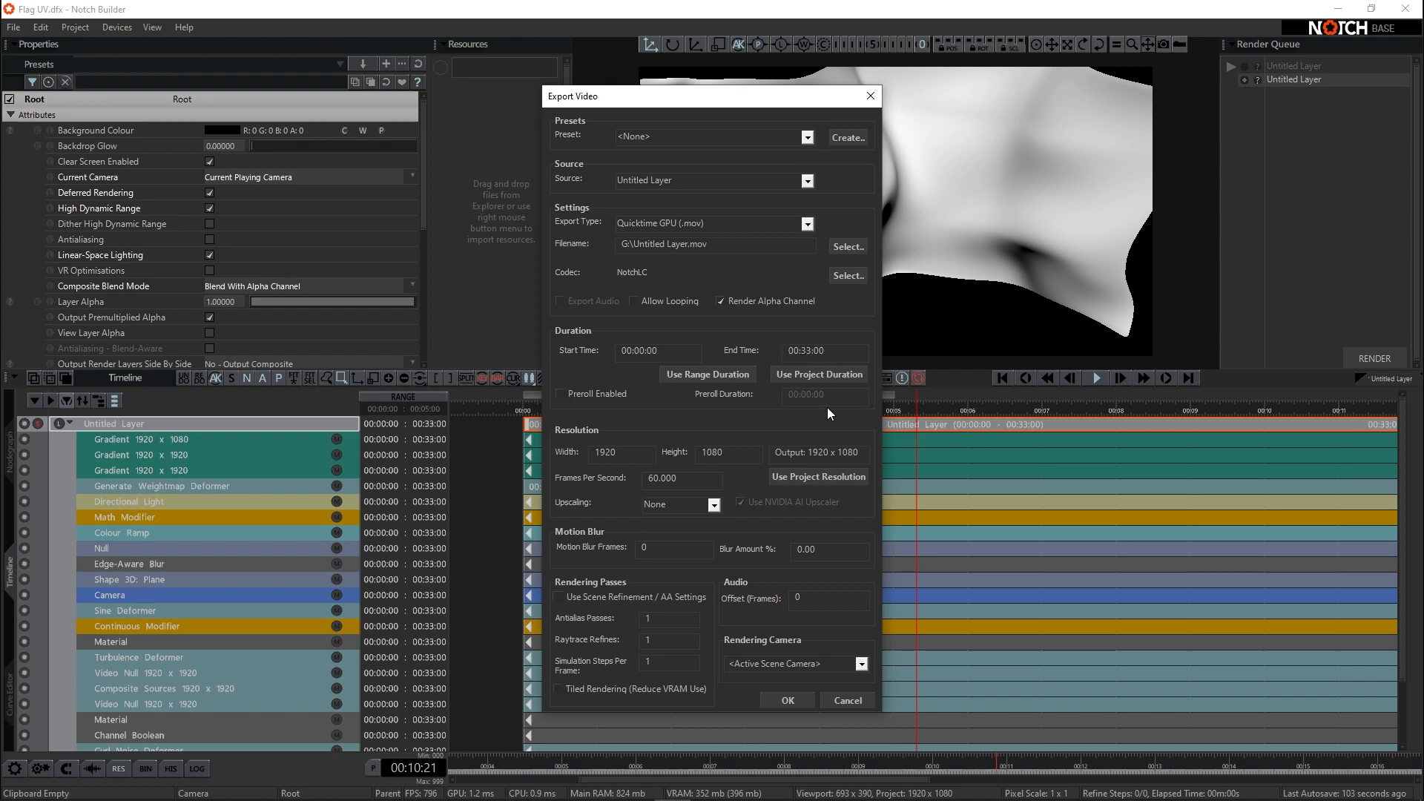
pyautogui.click(848, 701)
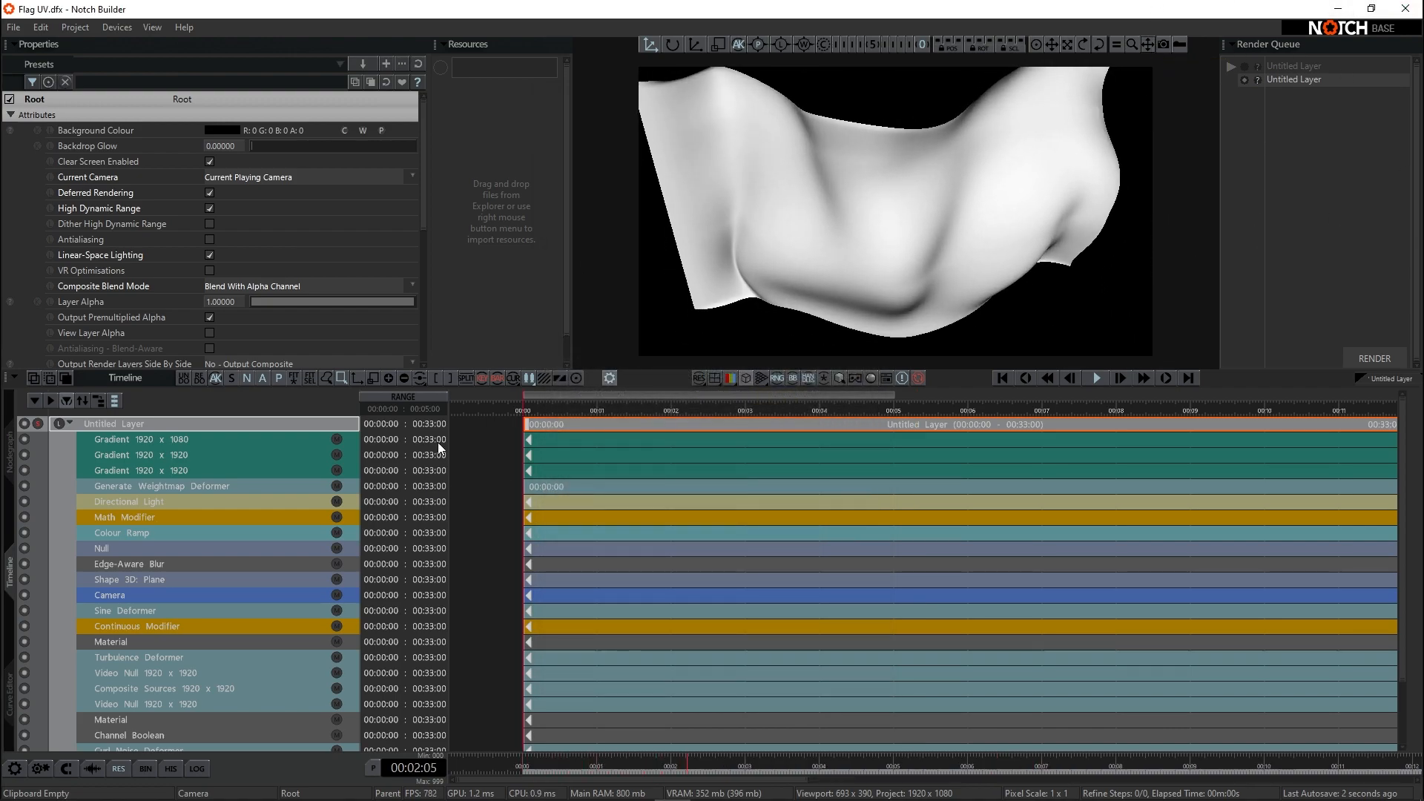
# - Return to the nodegraph and inspect the upper Material node's properties
pyautogui.press('Tab')
pyautogui.moveTo(313, 535); pyautogui.dragTo(322, 489, button='middle')
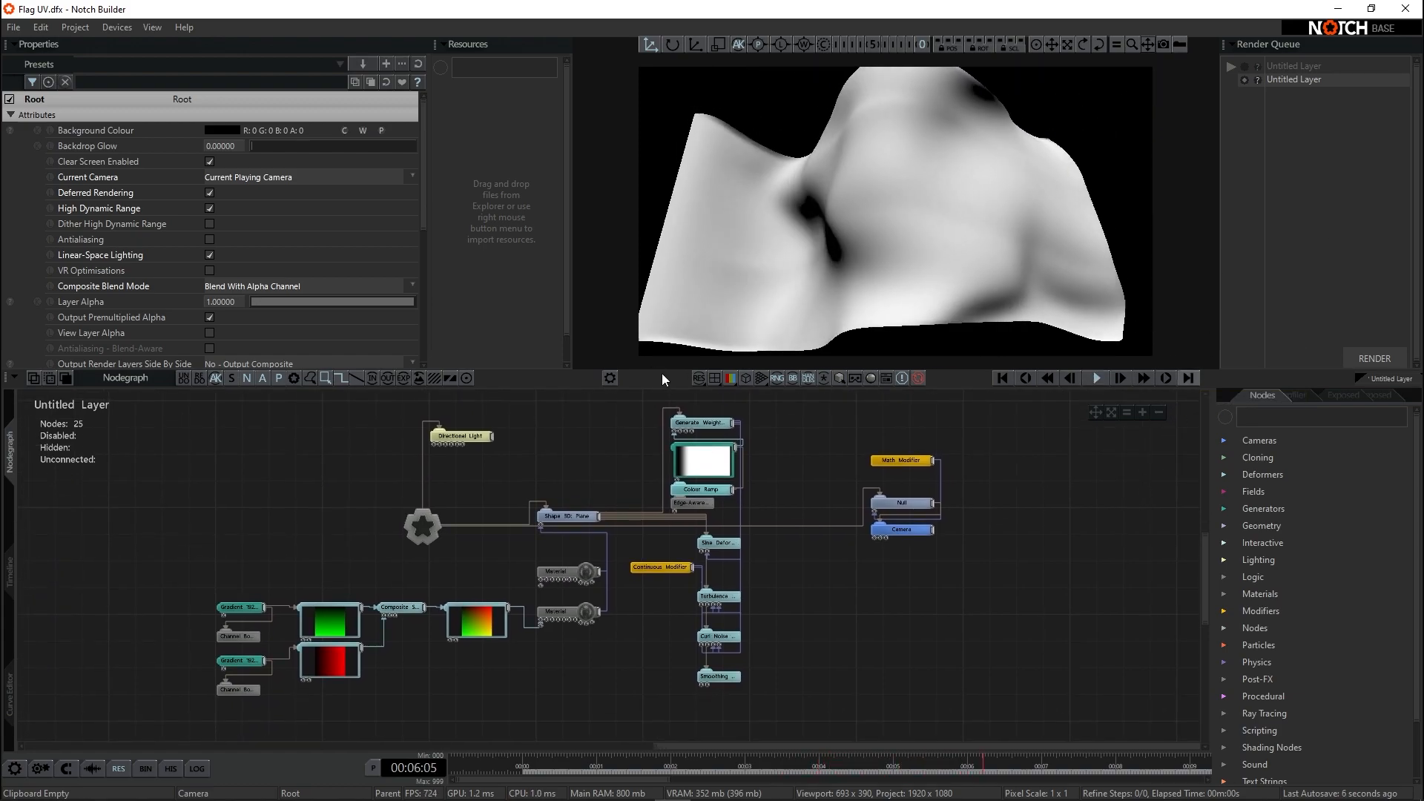
pyautogui.click(573, 570)
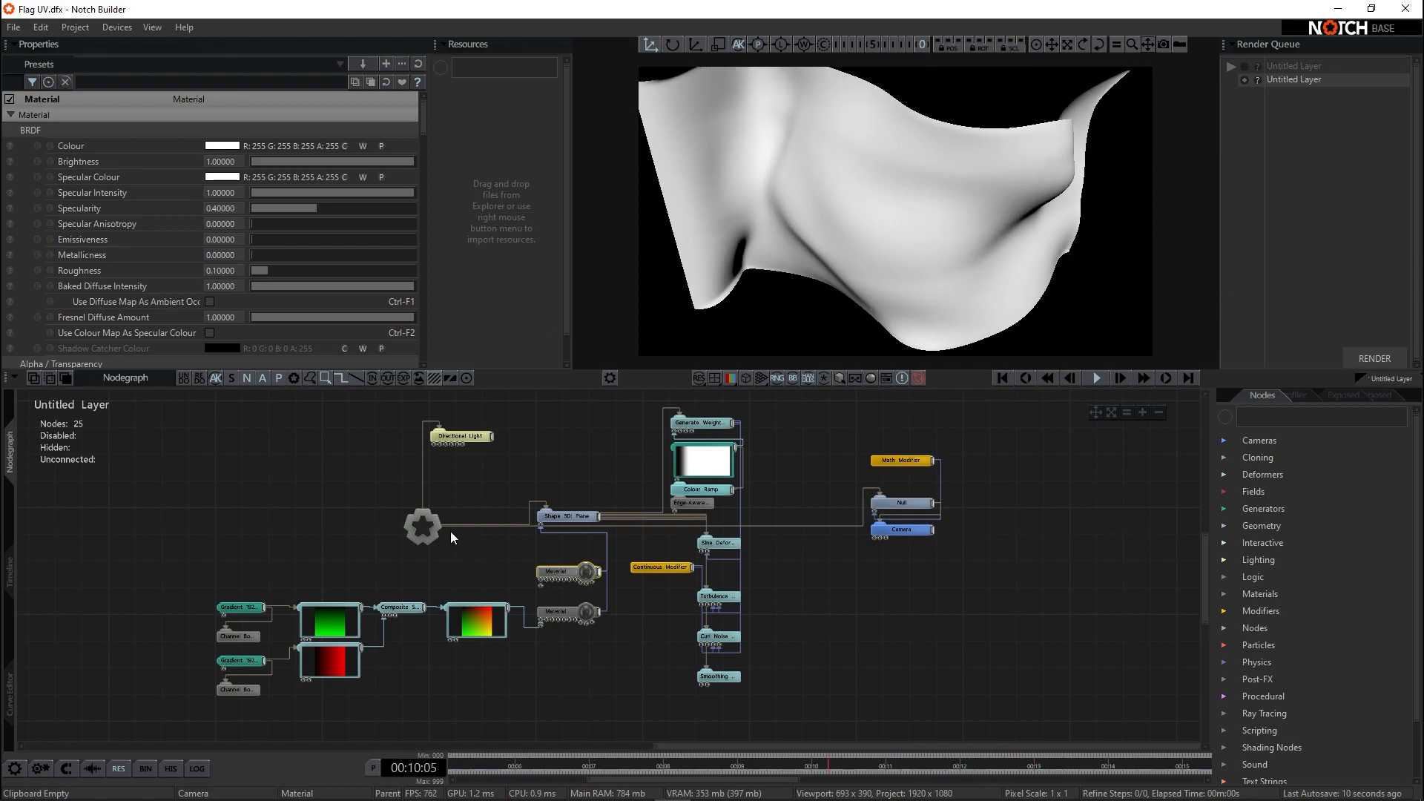
pyautogui.click(811, 570)
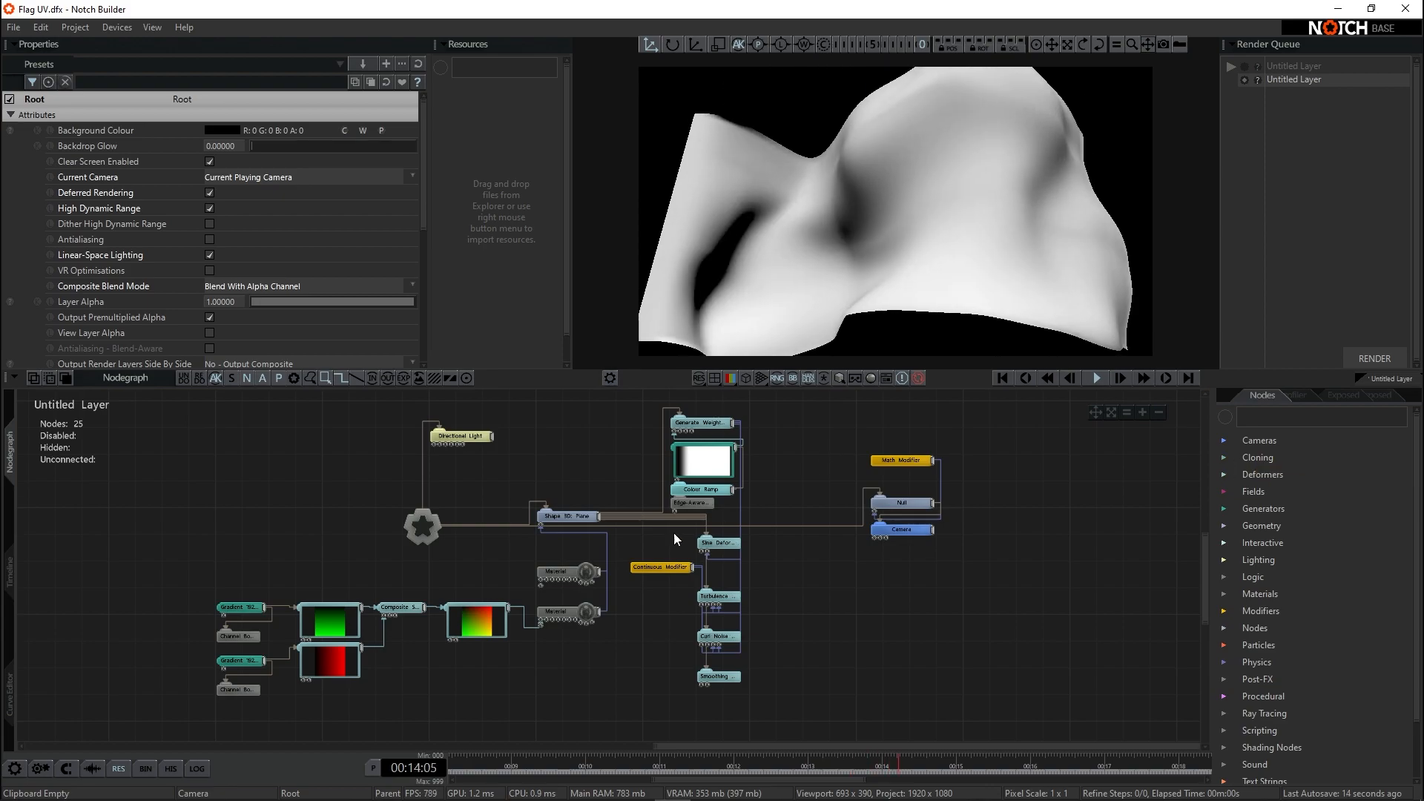
# - Disable the lower Material node fed by the UV gradient, and open the plain upper Material's properties
pyautogui.click(574, 615)
pyautogui.press('d')
pyautogui.click(558, 571)
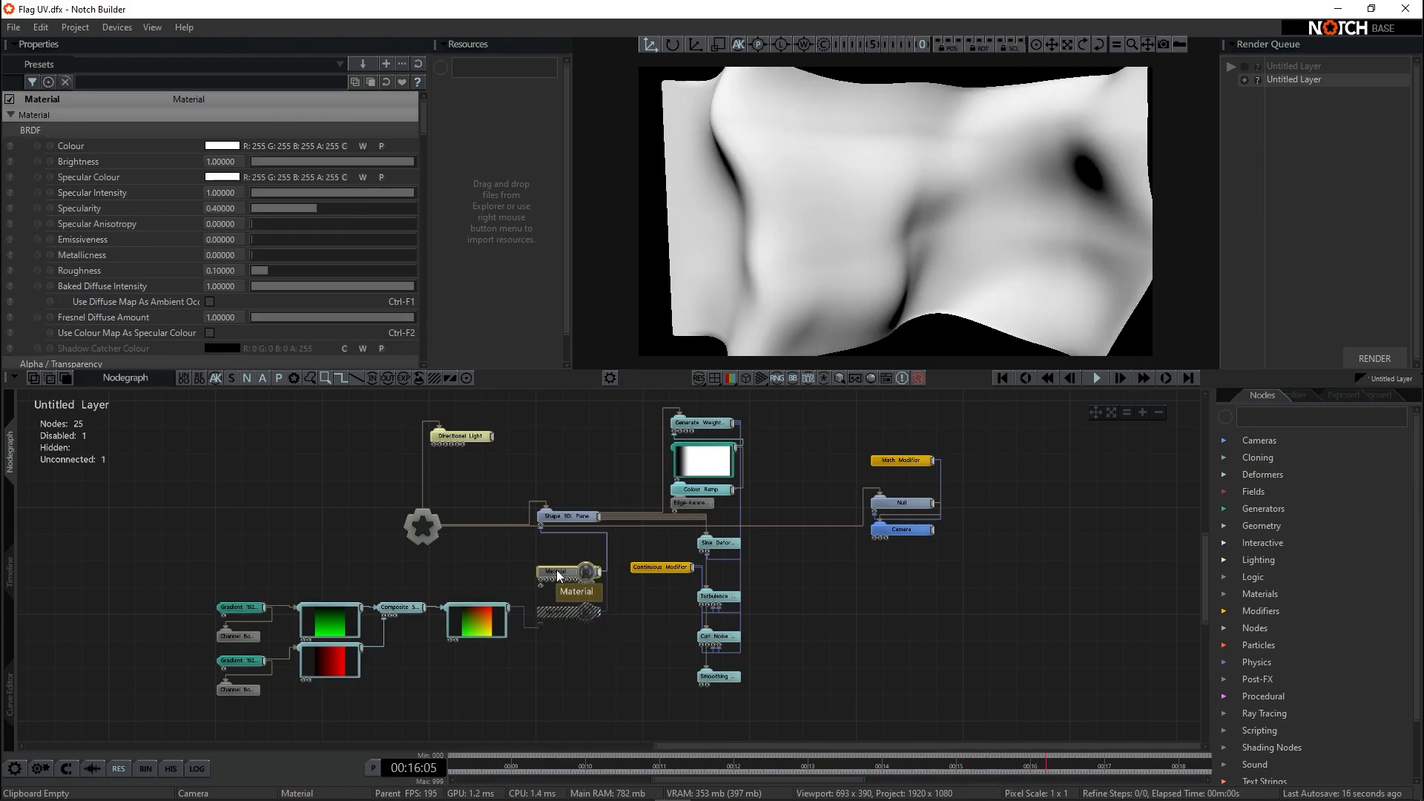
pyautogui.press('d')
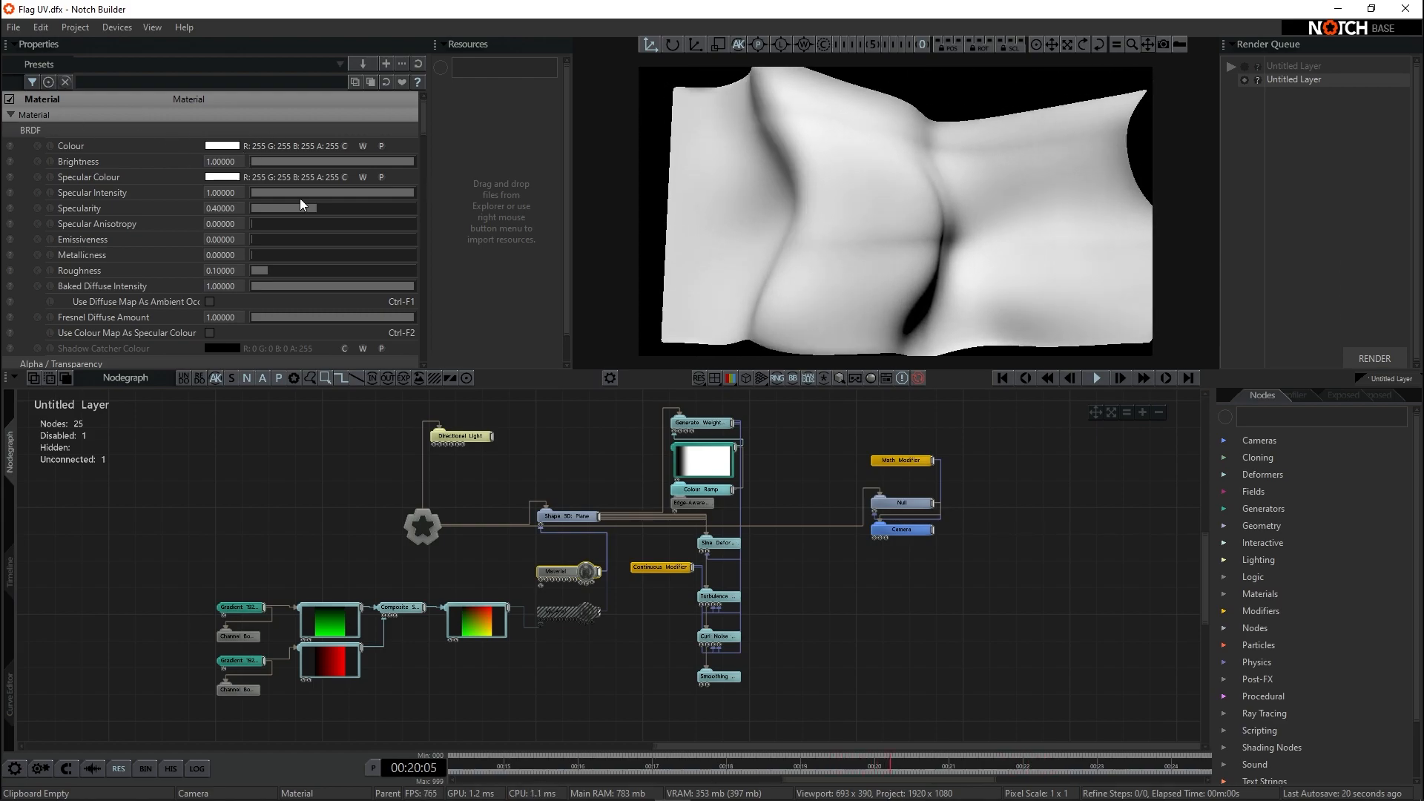
# - Try tinting the upper Material light blue with R 220, G 245, B 255, and undo the colour change
pyautogui.click(222, 146)
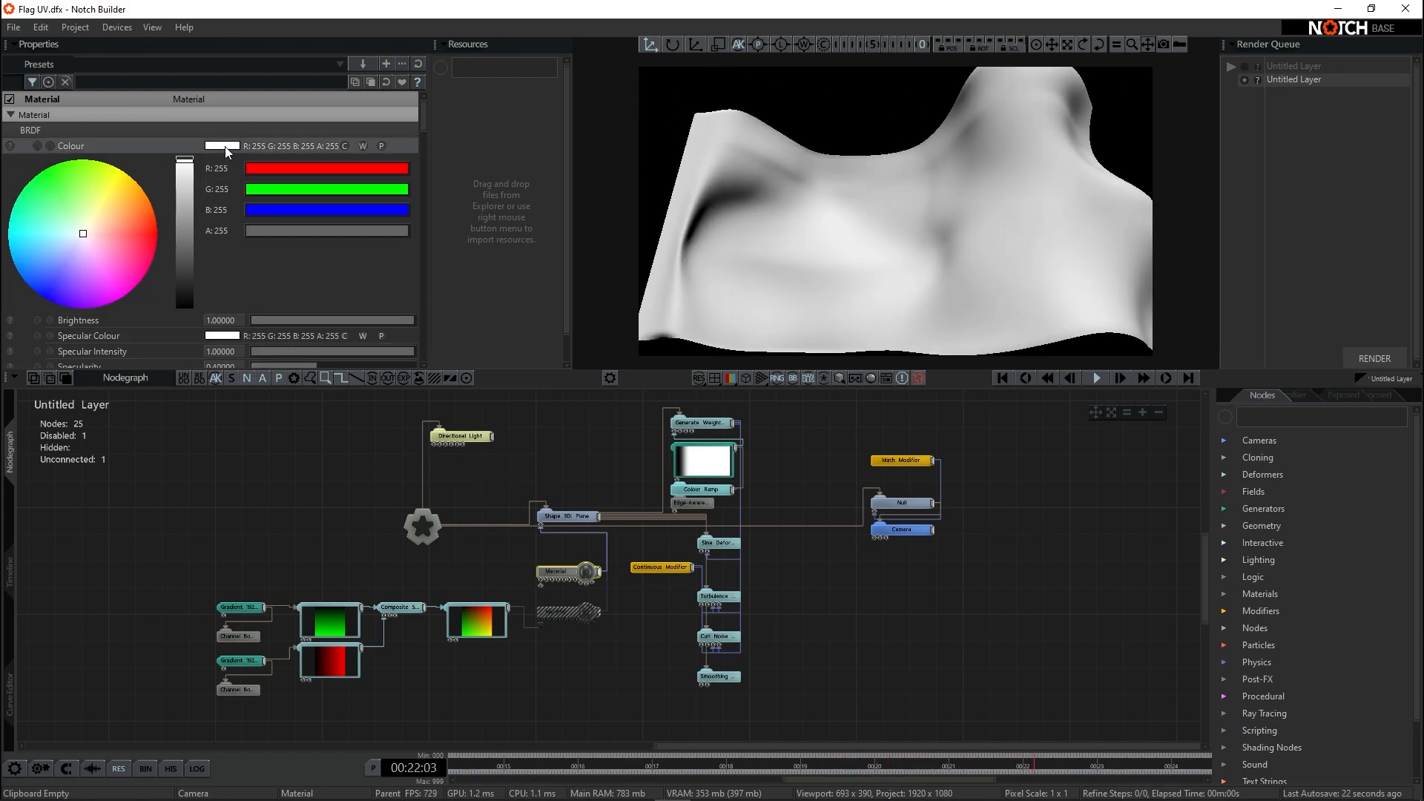
pyautogui.moveTo(139, 201)
pyautogui.mouseDown()
pyautogui.moveTo(63, 194)
pyautogui.moveTo(74, 237)
pyautogui.mouseUp()
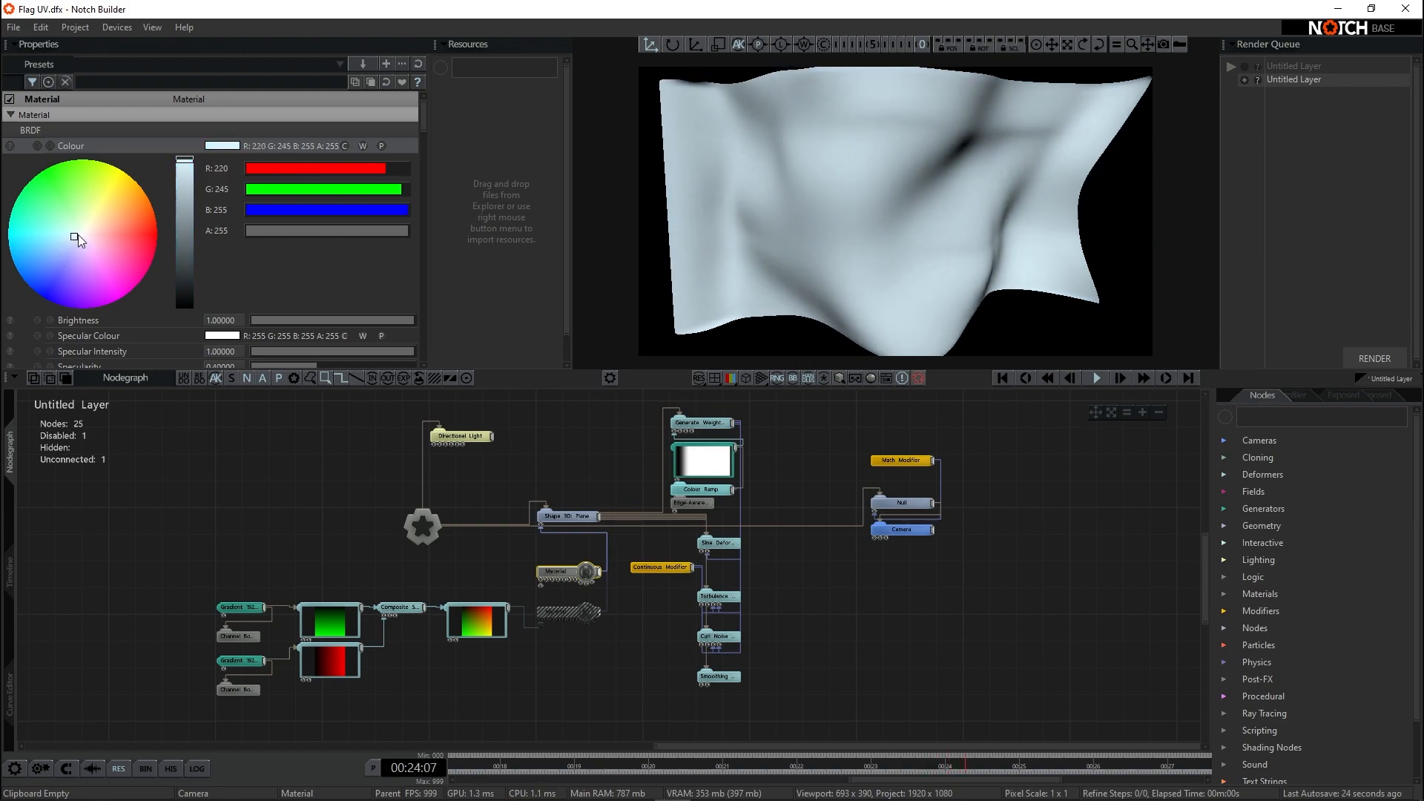
pyautogui.hotkey('ctrl', 'z')
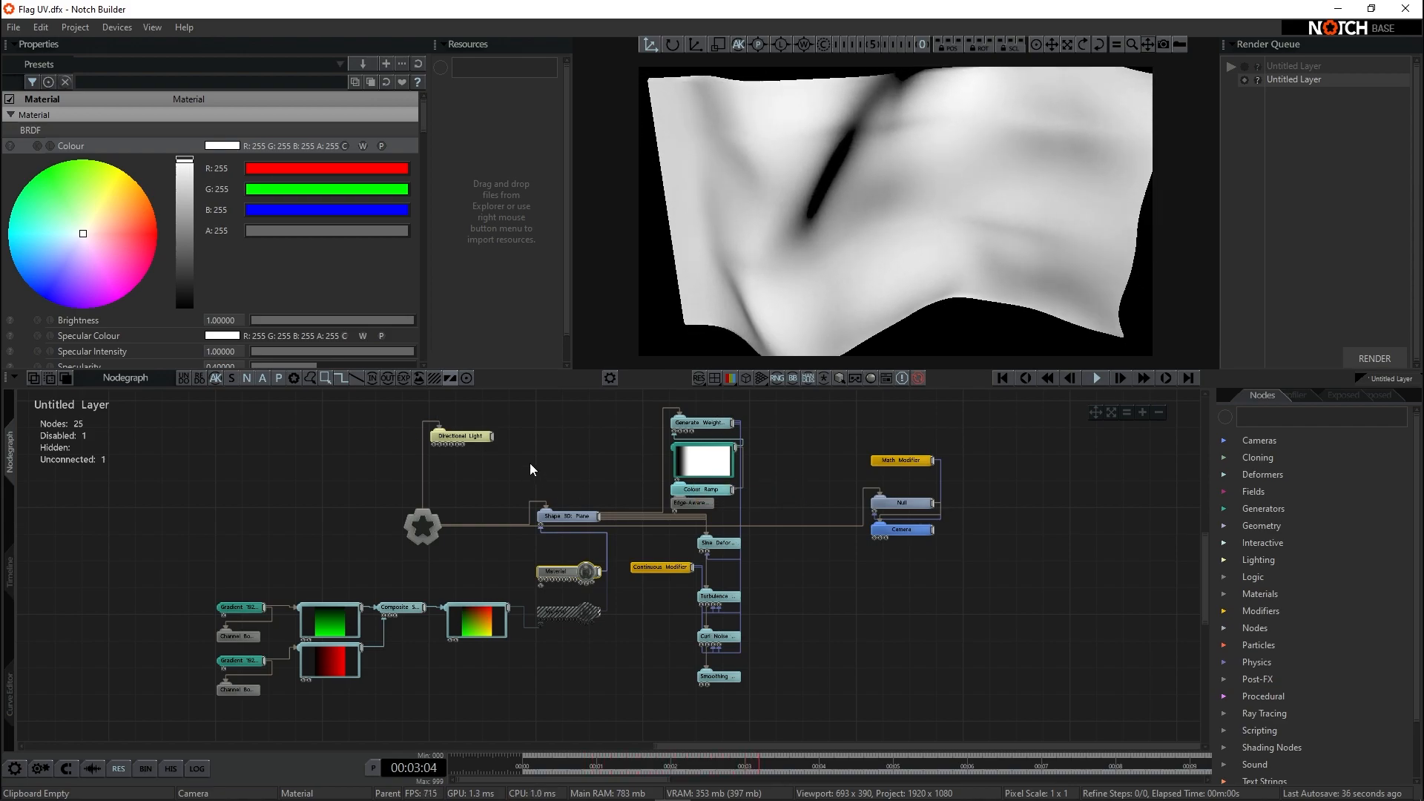
# - Disable the plain upper Material and enable the lower Material so the flag uses the UV gradient
pyautogui.doubleClick(576, 570)
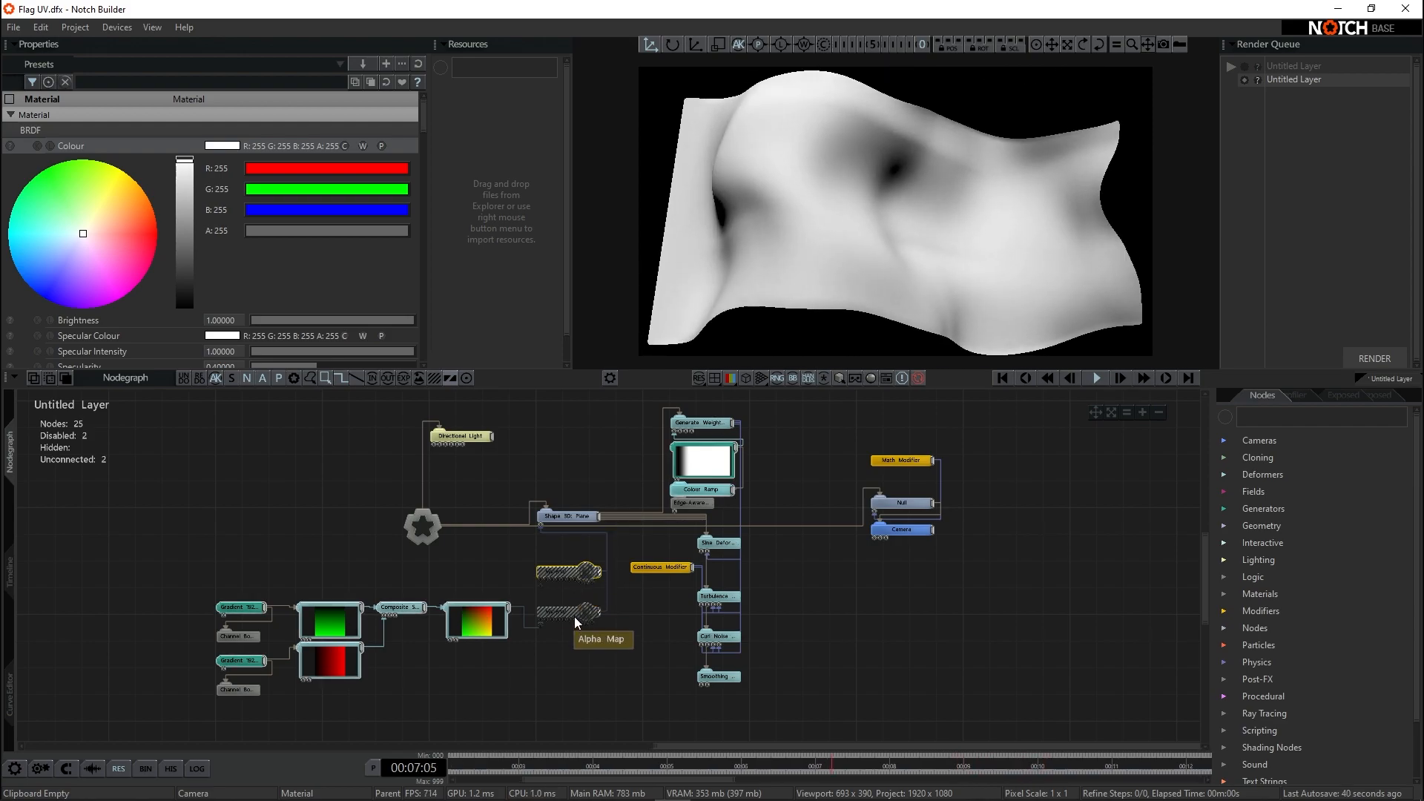
pyautogui.doubleClick(573, 613)
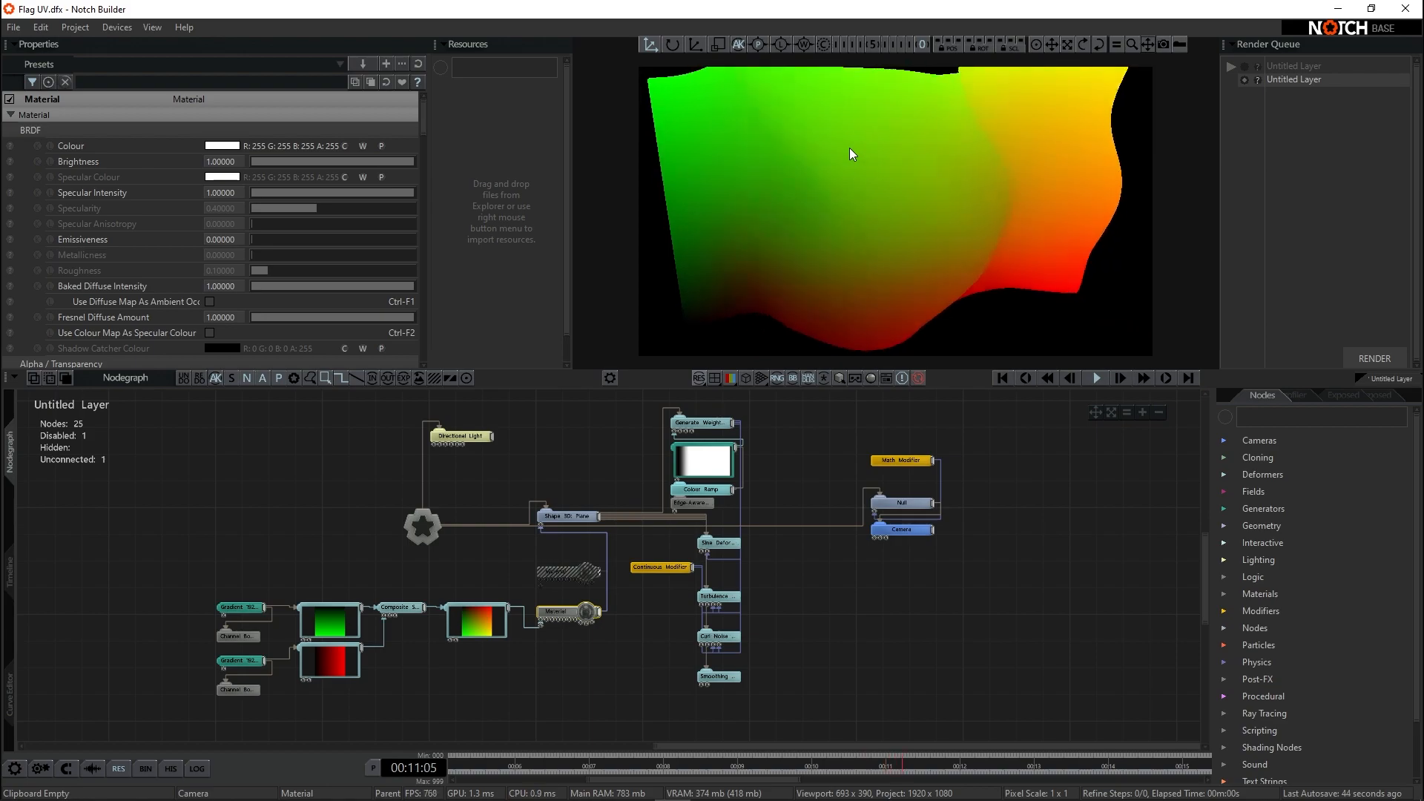
# - Examine the node chain from the gradients through Composite Sources to the Video Null feeding the lower Material
pyautogui.moveTo(256, 581); pyautogui.dragTo(520, 497, button='middle')
pyautogui.scroll(4, 521, 495)
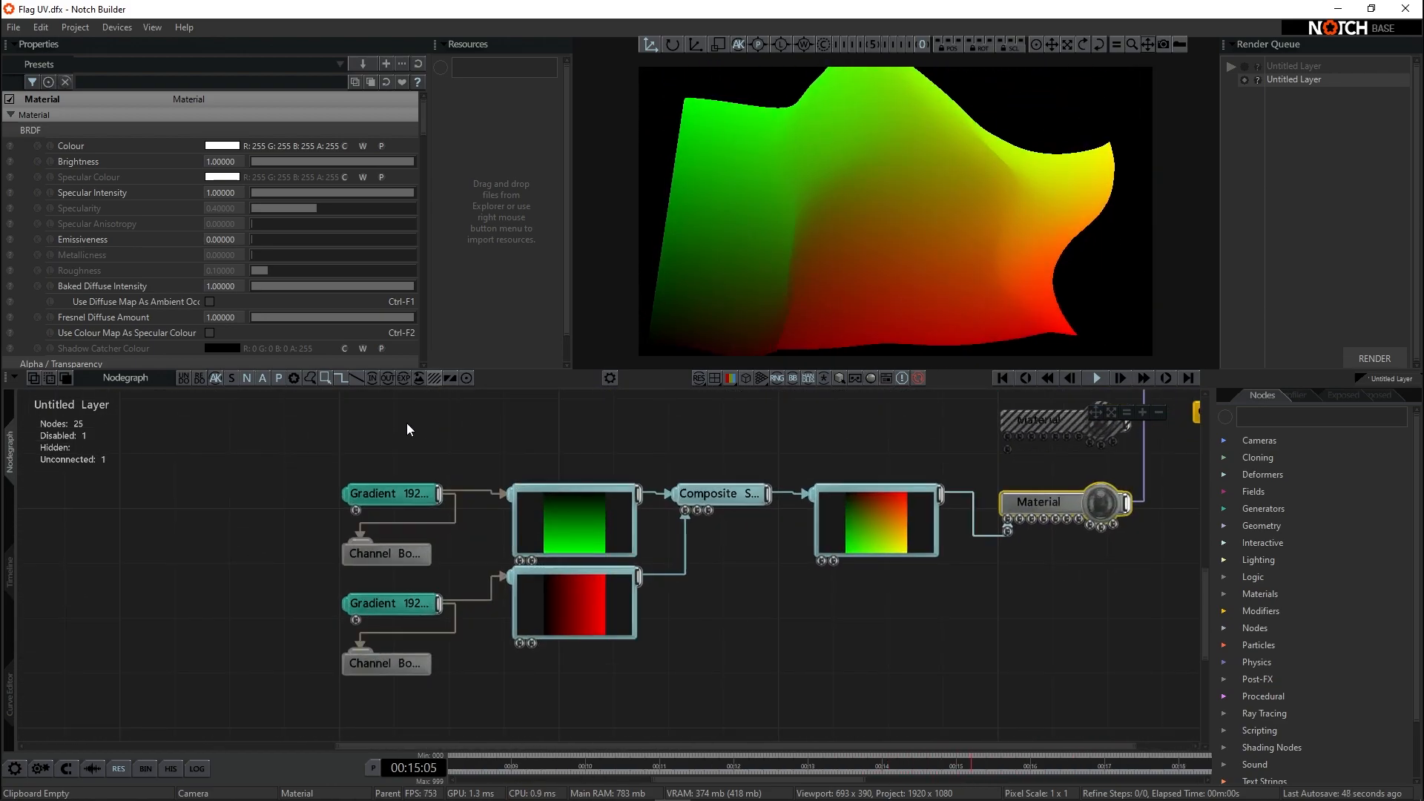
pyautogui.moveTo(407, 424); pyautogui.dragTo(390, 504, button='middle')
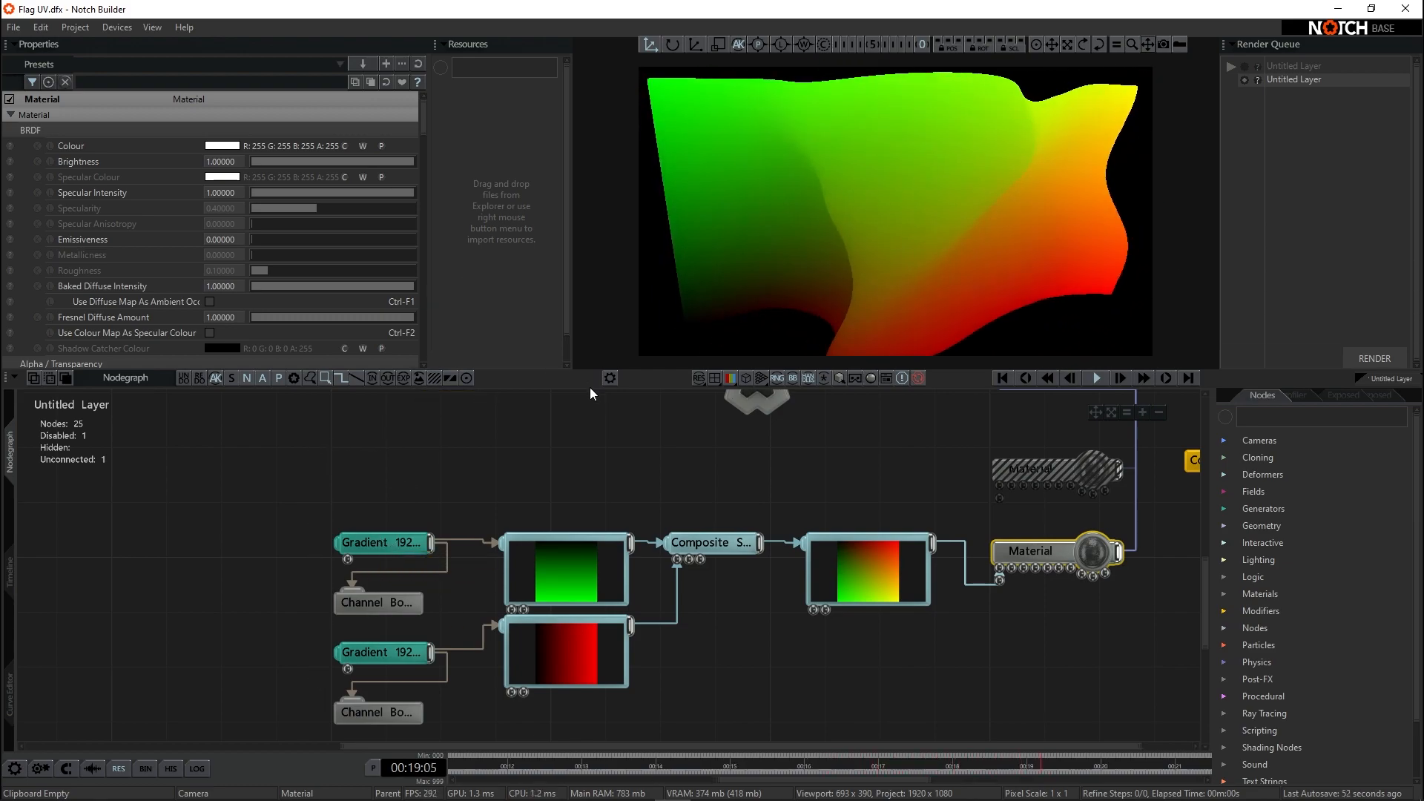
pyautogui.moveTo(590, 385); pyautogui.dragTo(272, 389, button='middle')
pyautogui.click(710, 599)
pyautogui.moveTo(642, 634); pyautogui.dragTo(748, 635, button='middle')
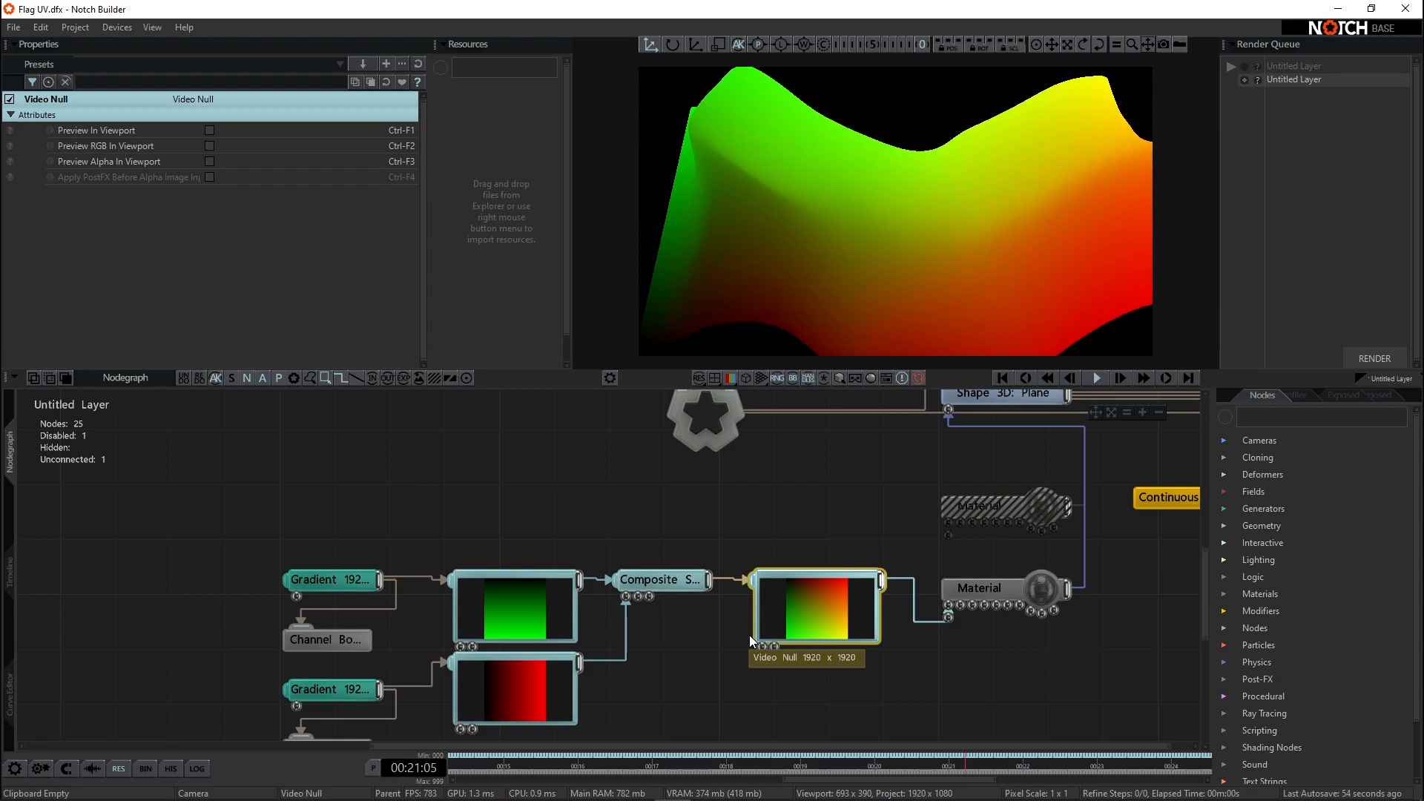
pyautogui.scroll(-3, 825, 626)
pyautogui.scroll(3, 813, 621)
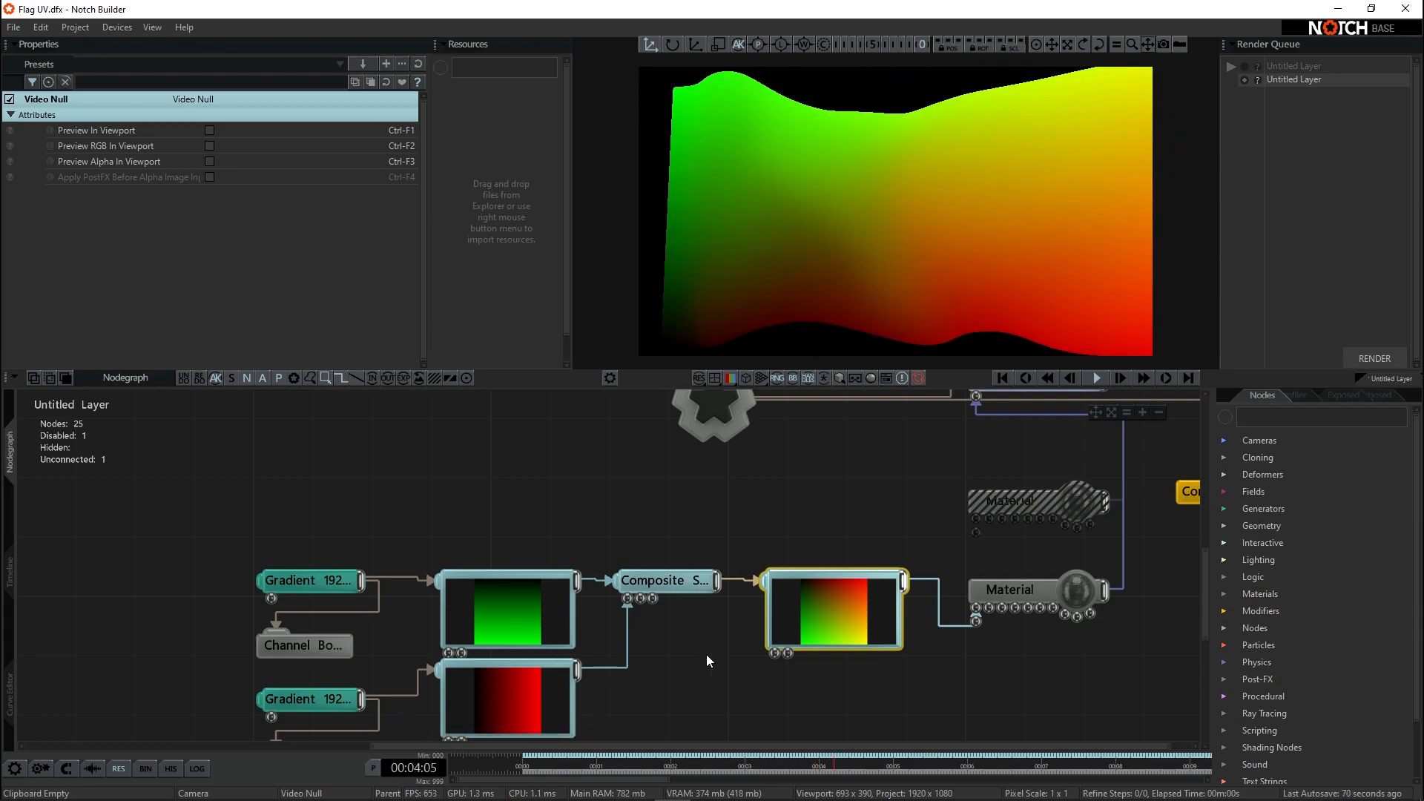
# - Trace the lower Material's connection to Shape 3D: Plane, and follow the chain back to the two Gradient nodes
pyautogui.moveTo(813, 425); pyautogui.dragTo(560, 453, button='middle')
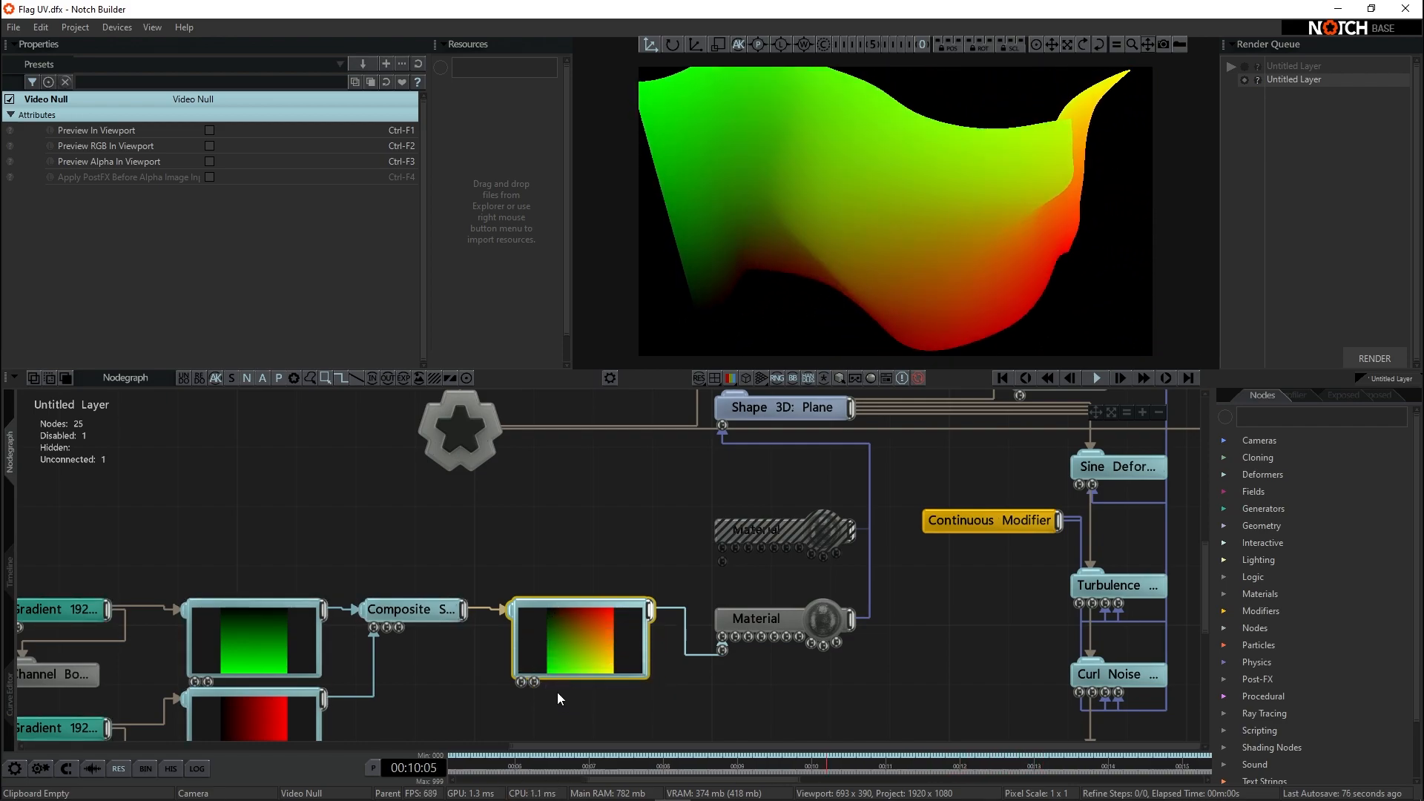
pyautogui.moveTo(715, 507); pyautogui.dragTo(727, 579, button='middle')
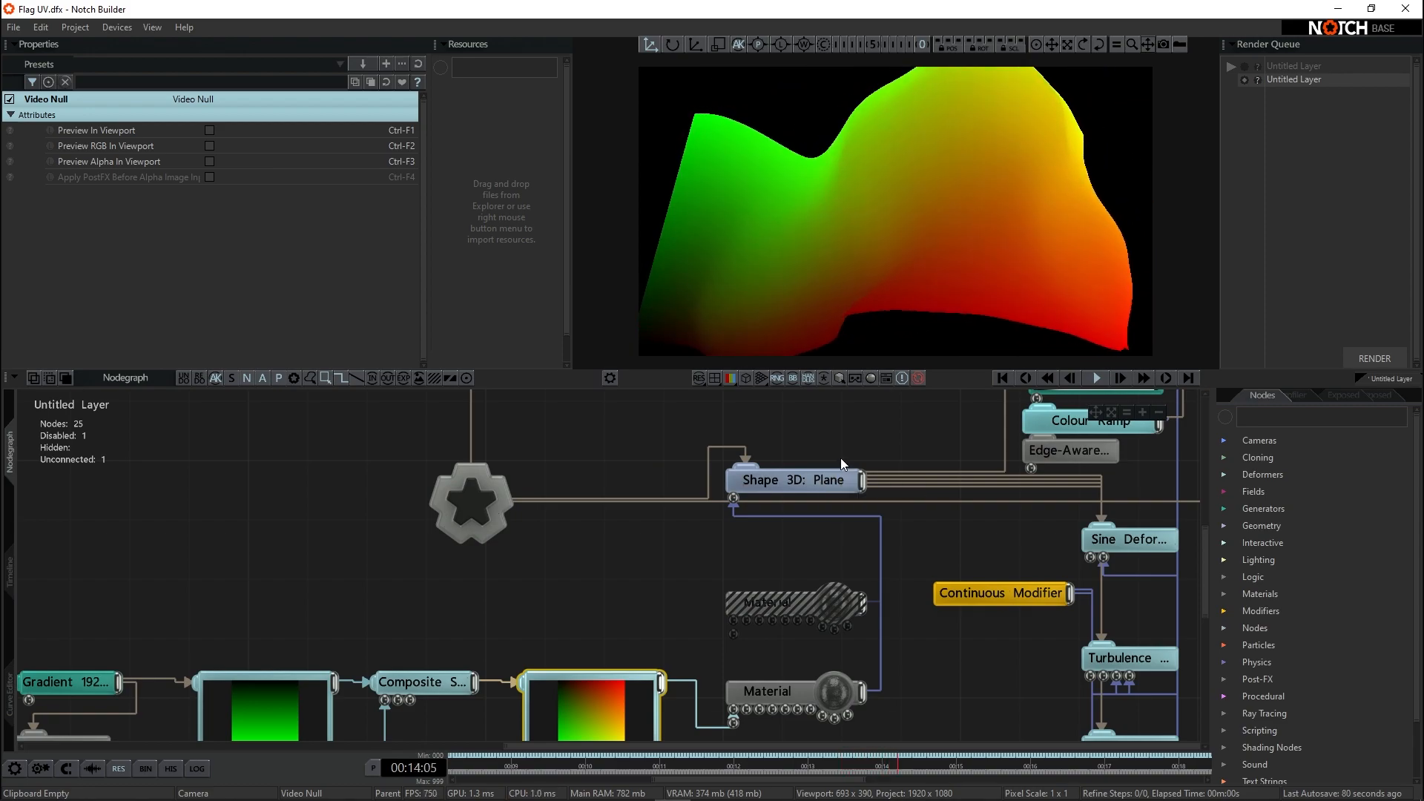
pyautogui.moveTo(573, 628); pyautogui.dragTo(632, 468, button='middle')
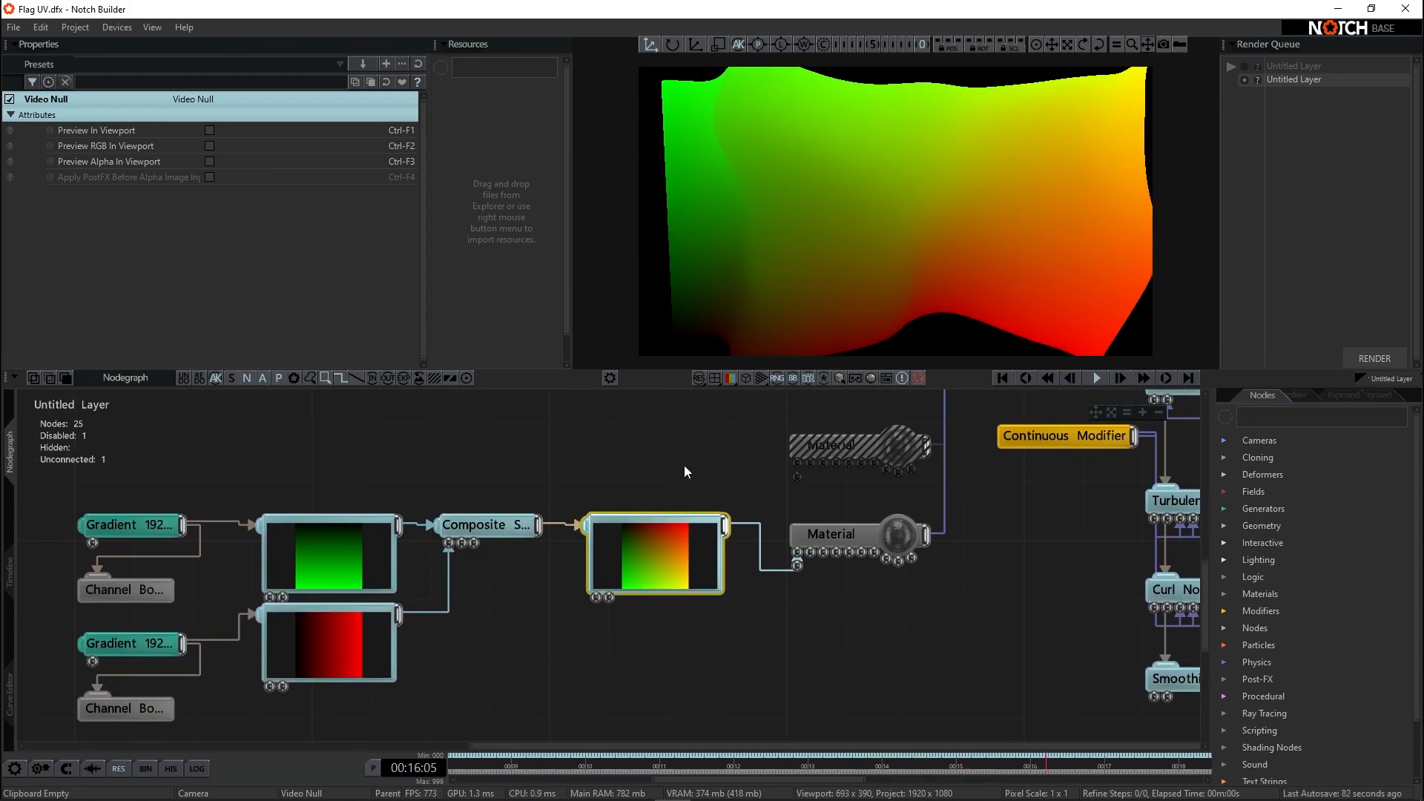
pyautogui.moveTo(393, 471); pyautogui.dragTo(565, 447, button='middle')
pyautogui.moveTo(371, 436); pyautogui.dragTo(492, 431, button='middle')
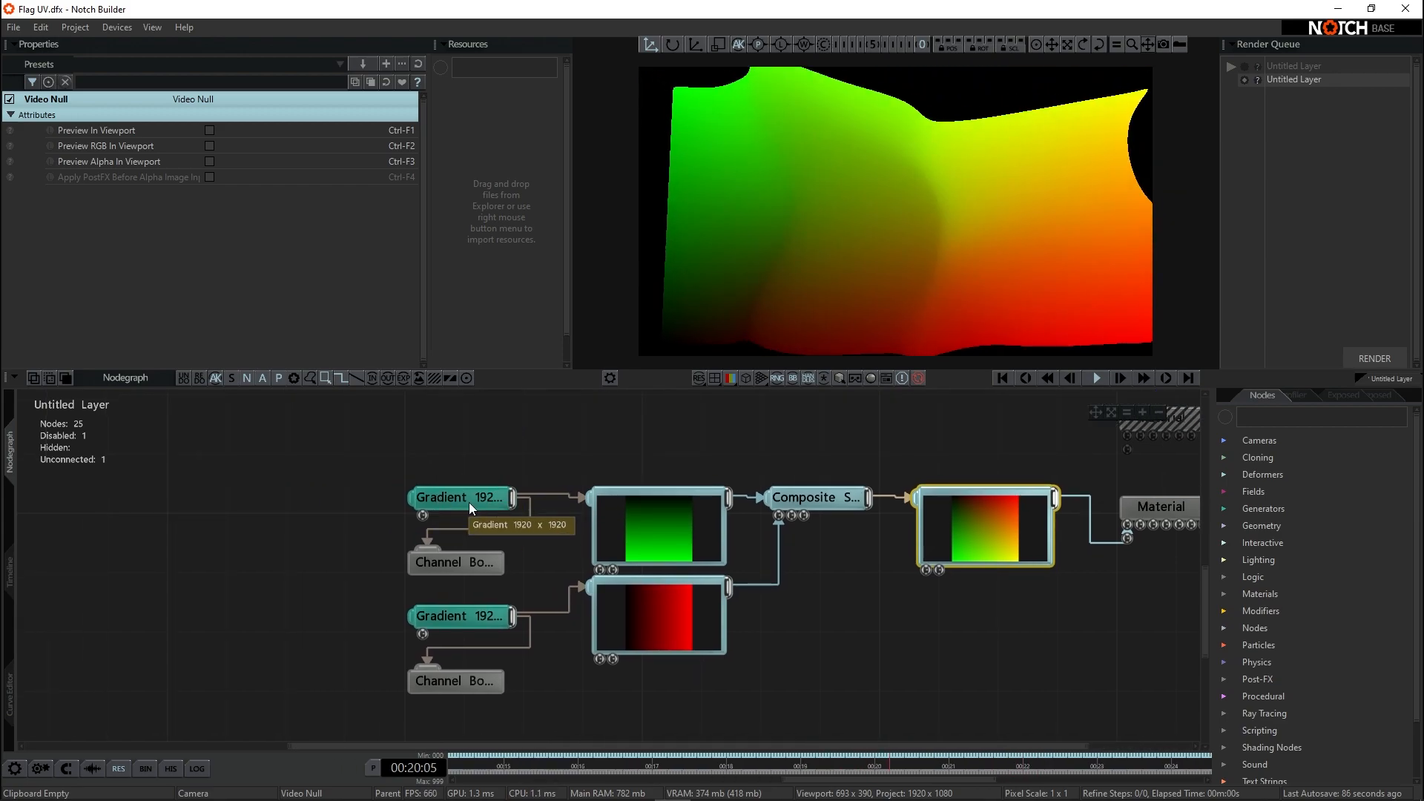
# - Expand the upper Gradient node's preview and review its size, mode and rendering attributes
pyautogui.click(469, 502)
pyautogui.moveTo(483, 505)
pyautogui.mouseDown()
pyautogui.moveTo(456, 475)
pyautogui.moveTo(491, 487)
pyautogui.mouseUp()
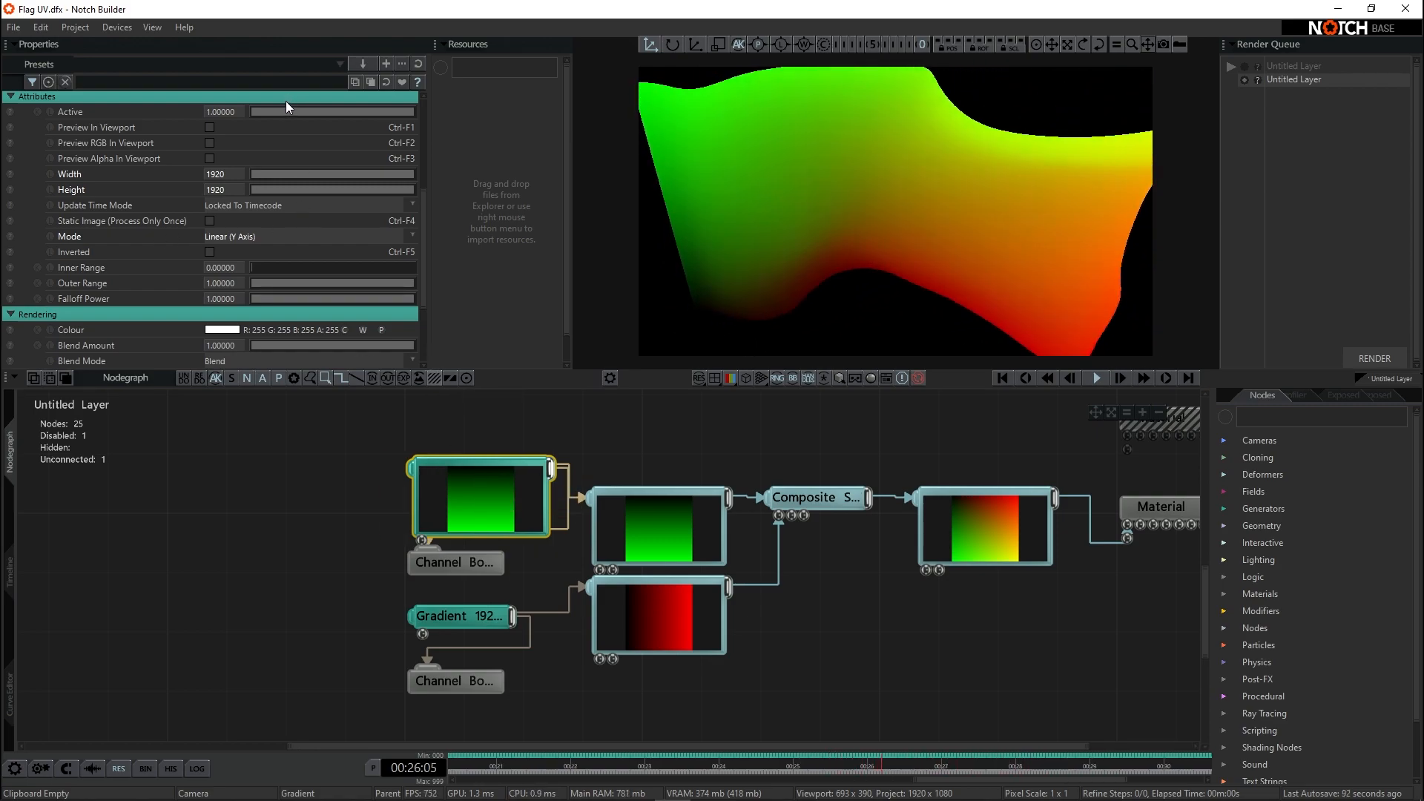
pyautogui.scroll(-1, 234, 249)
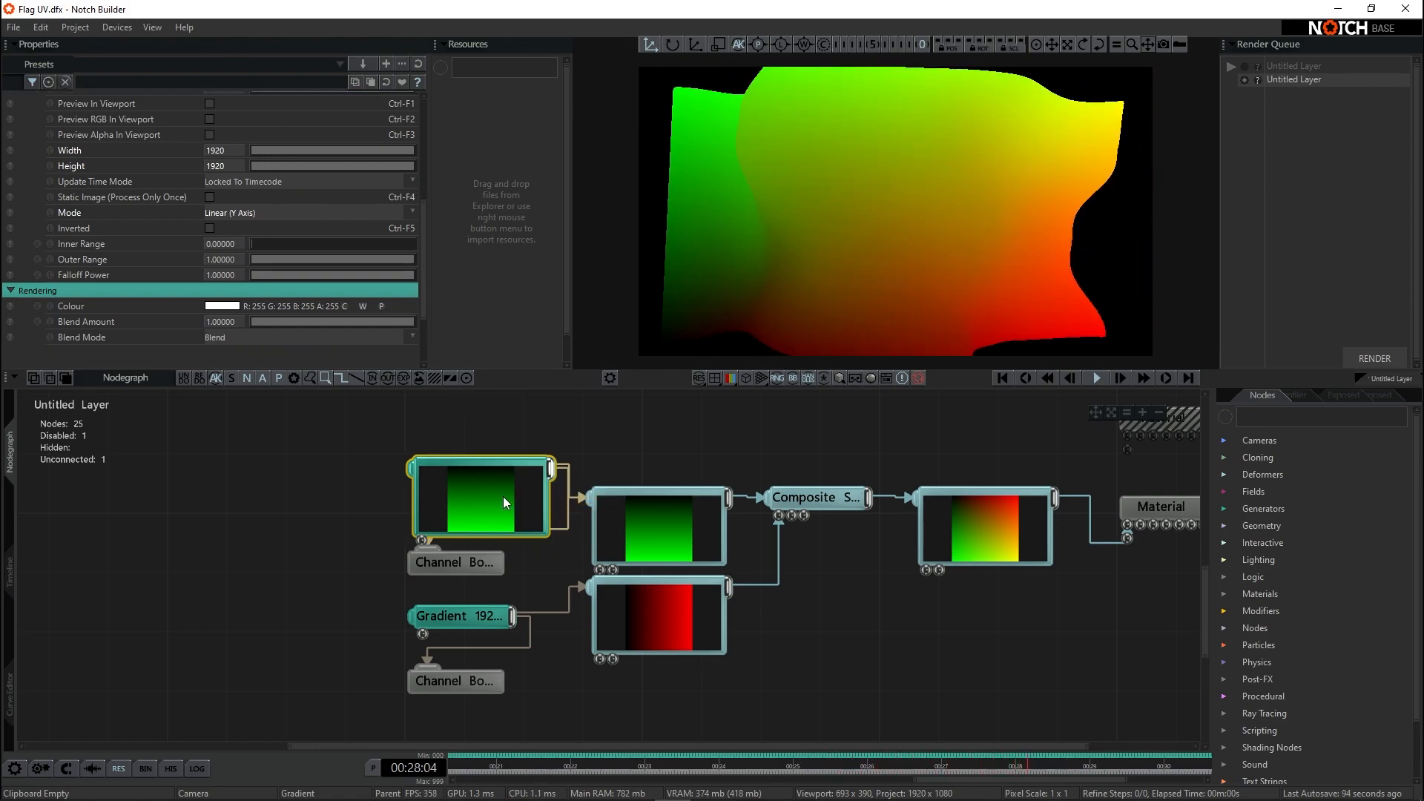
# - Disable the upper Gradient's Channel Boolean, check the Gradient's mode without it, and enable the Channel Boolean again
pyautogui.click(415, 565)
pyautogui.press('d')
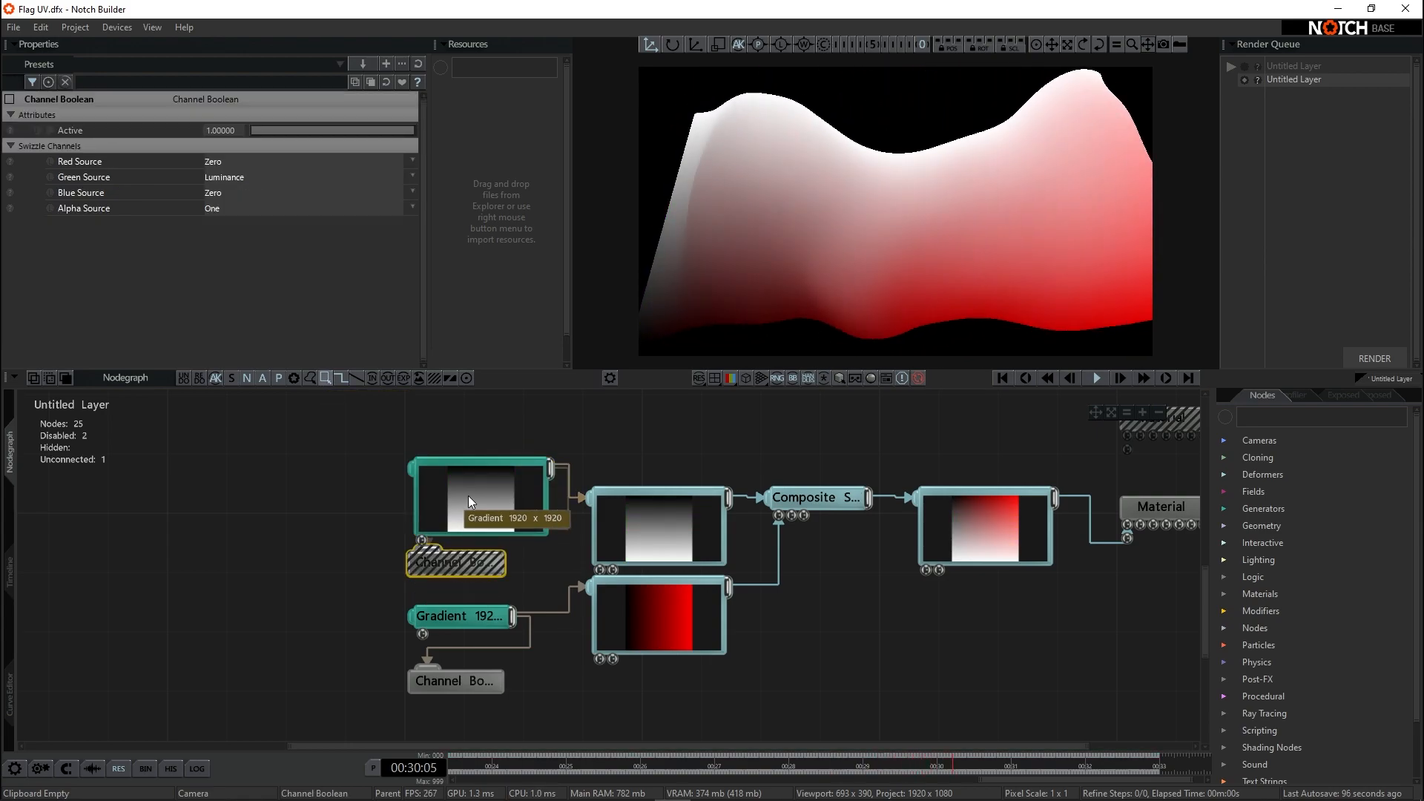
pyautogui.click(464, 495)
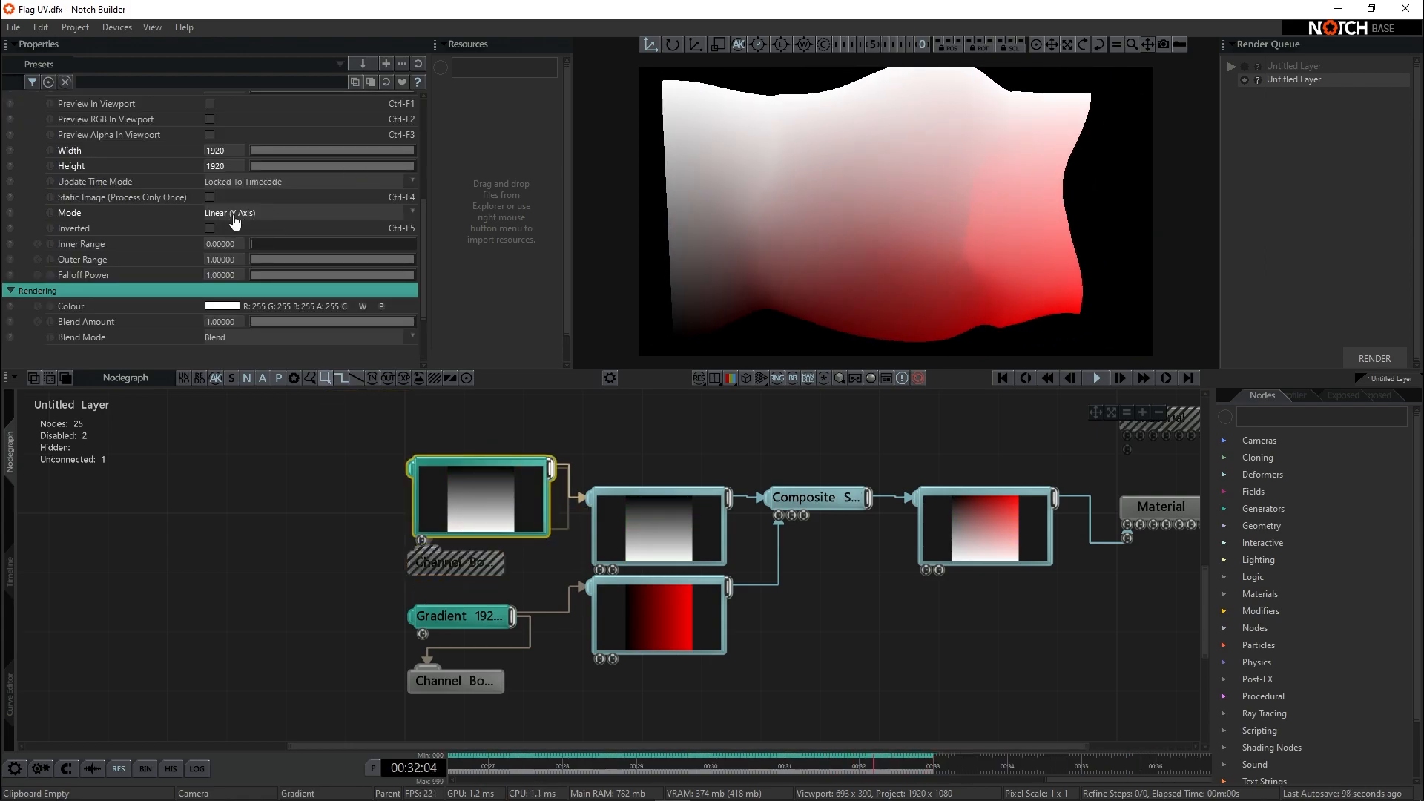
pyautogui.scroll(5, 287, 215)
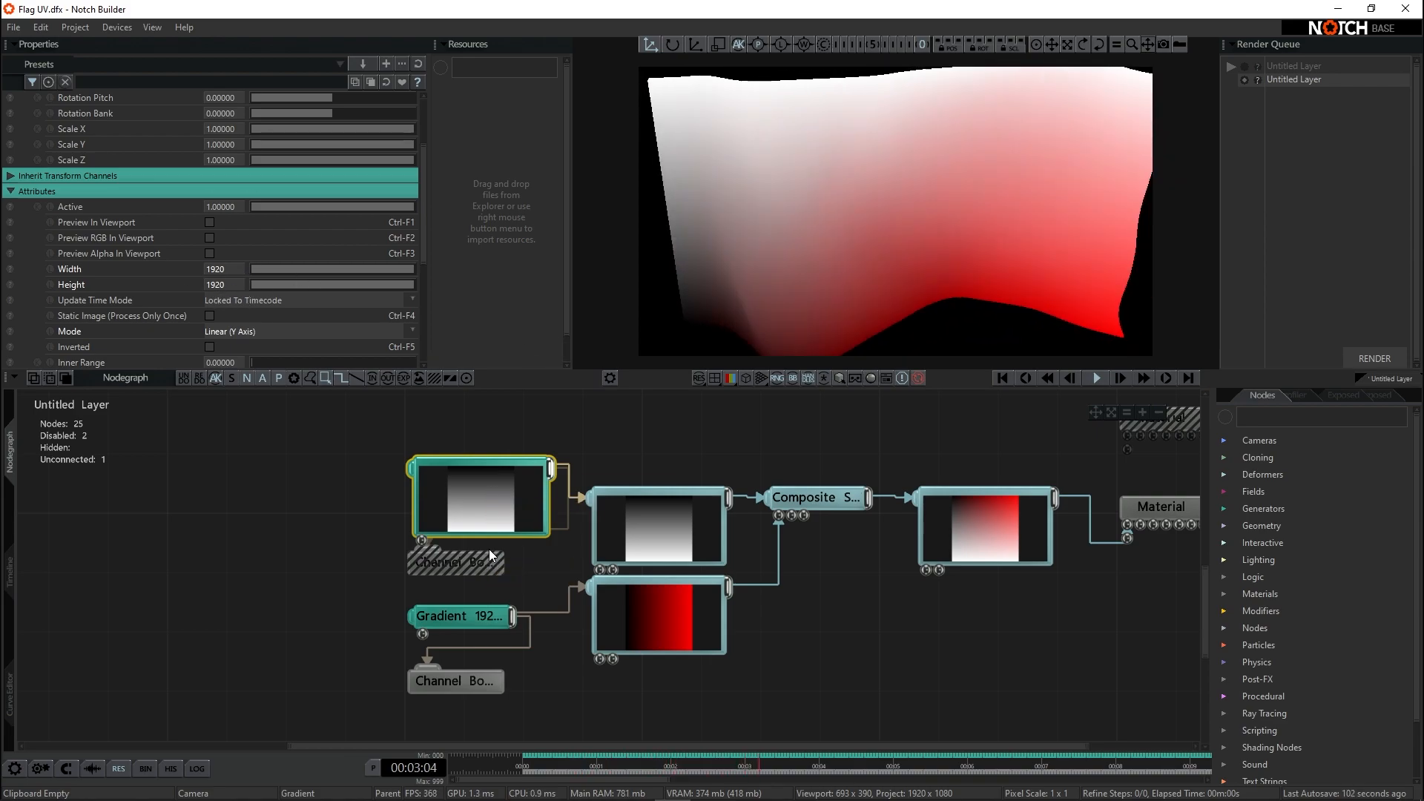
pyautogui.click(483, 568)
pyautogui.press('d')
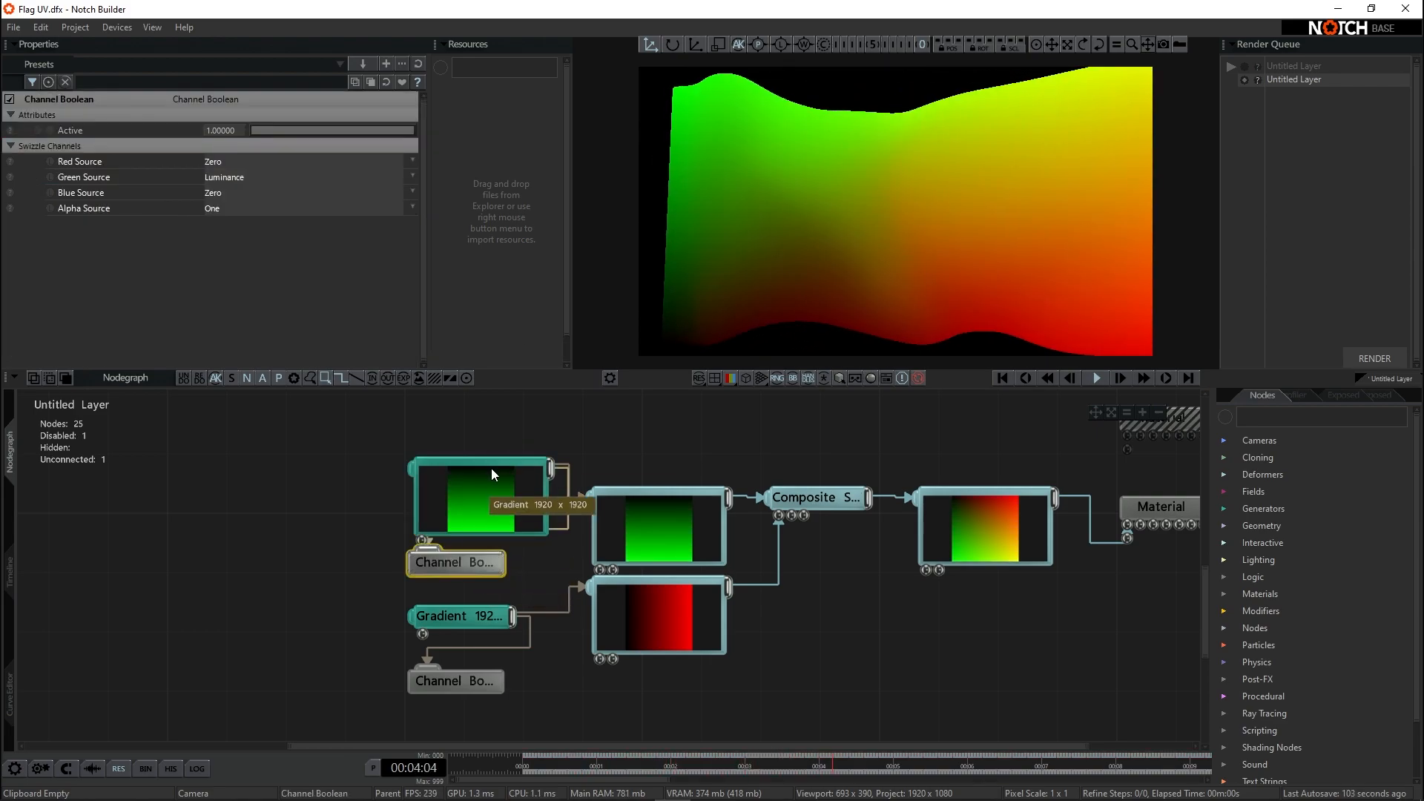
# - Review the upper Channel Boolean's swizzle channel sources, and switch the node off and on to compare the gradient colours
pyautogui.click(512, 583)
pyautogui.click(479, 568)
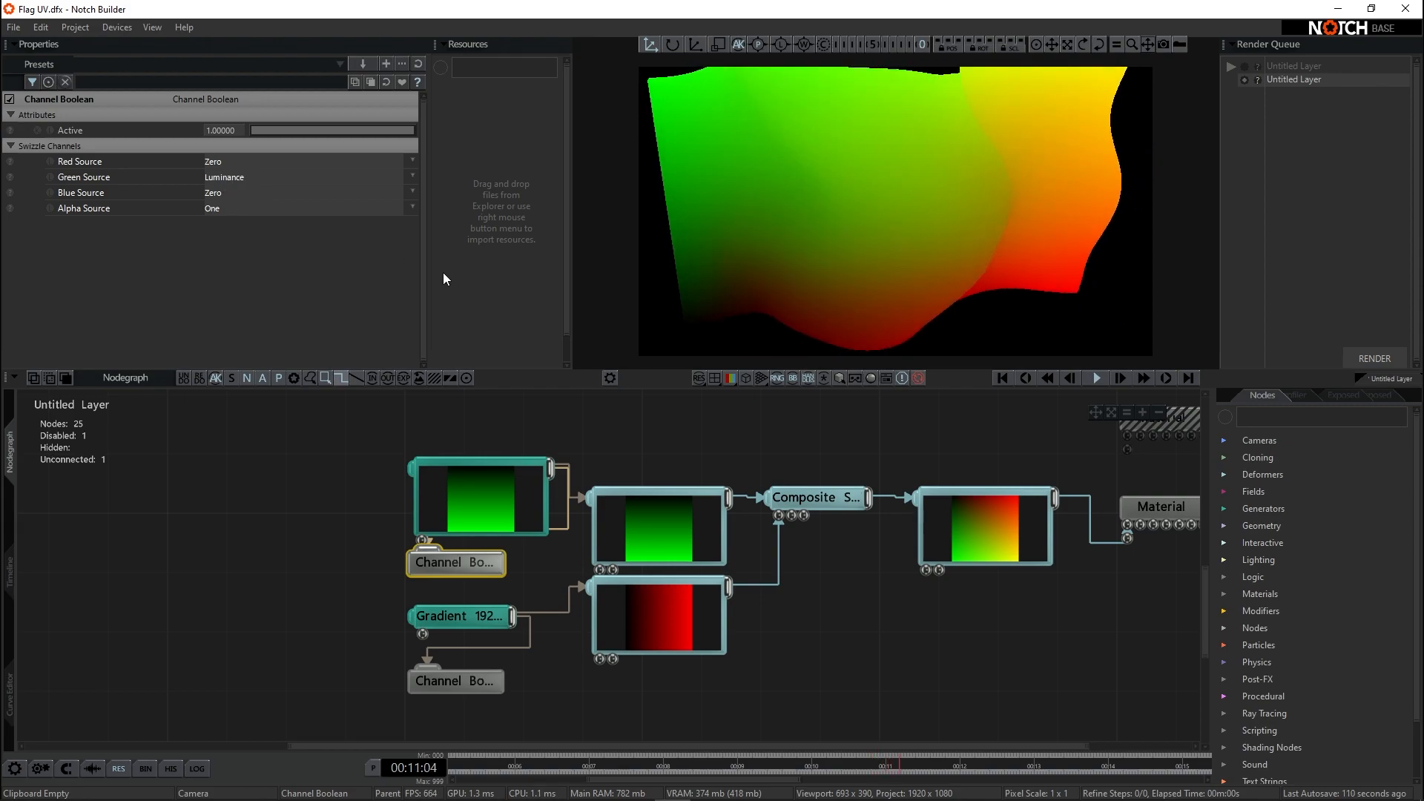
pyautogui.press('d')
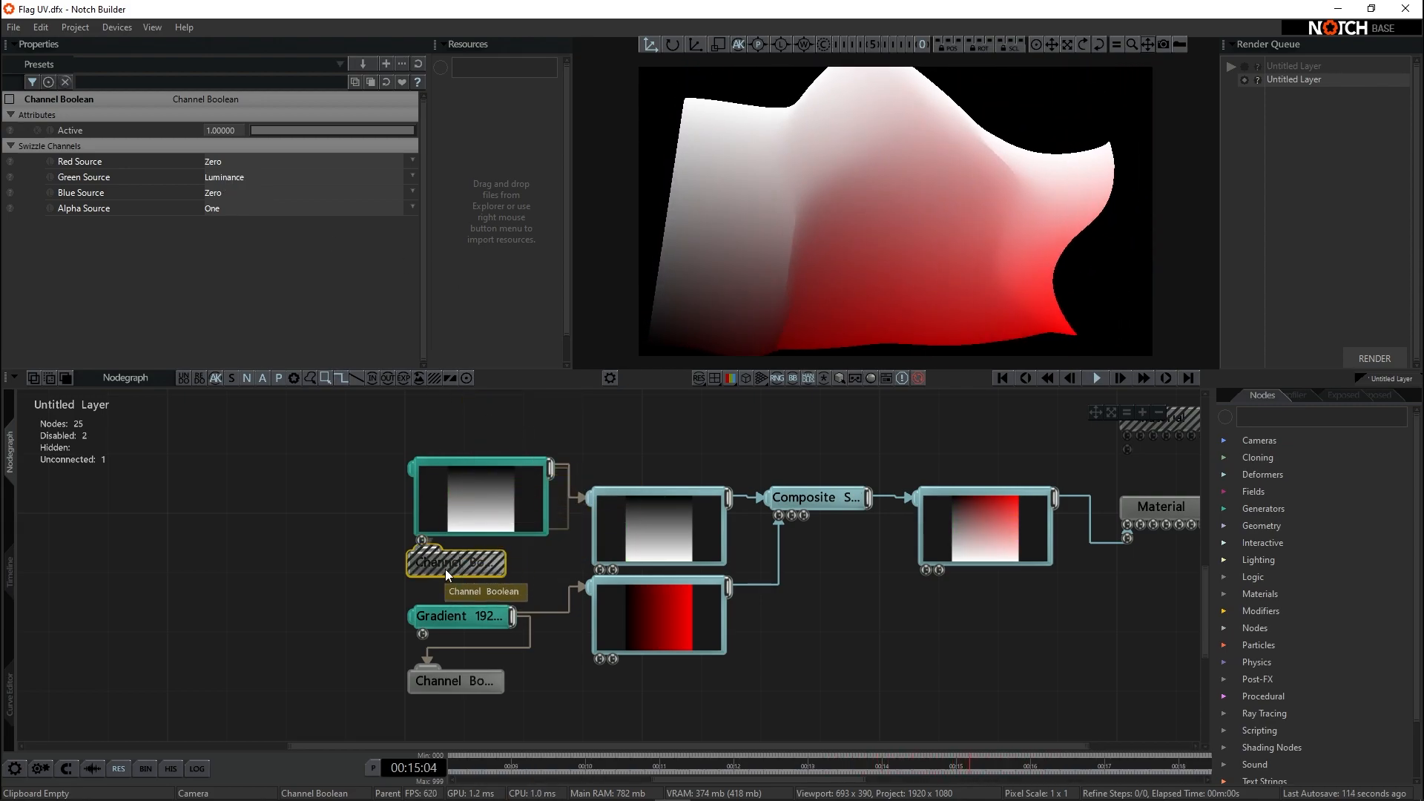
pyautogui.press('d')
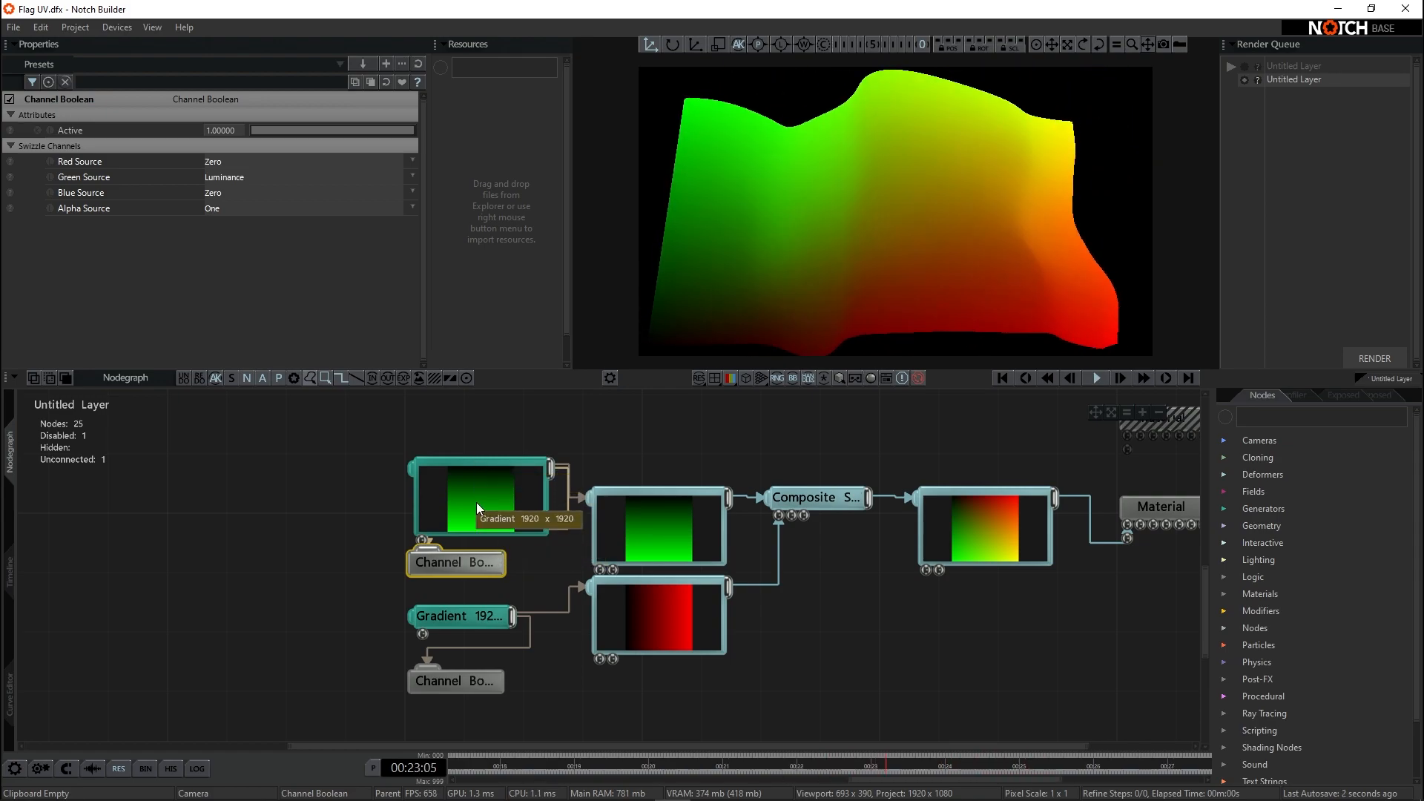
# - Expand the lower Gradient node's preview and review its size and mode attributes
pyautogui.click(365, 554)
pyautogui.scroll(-3, 345, 620)
pyautogui.scroll(1, 406, 562)
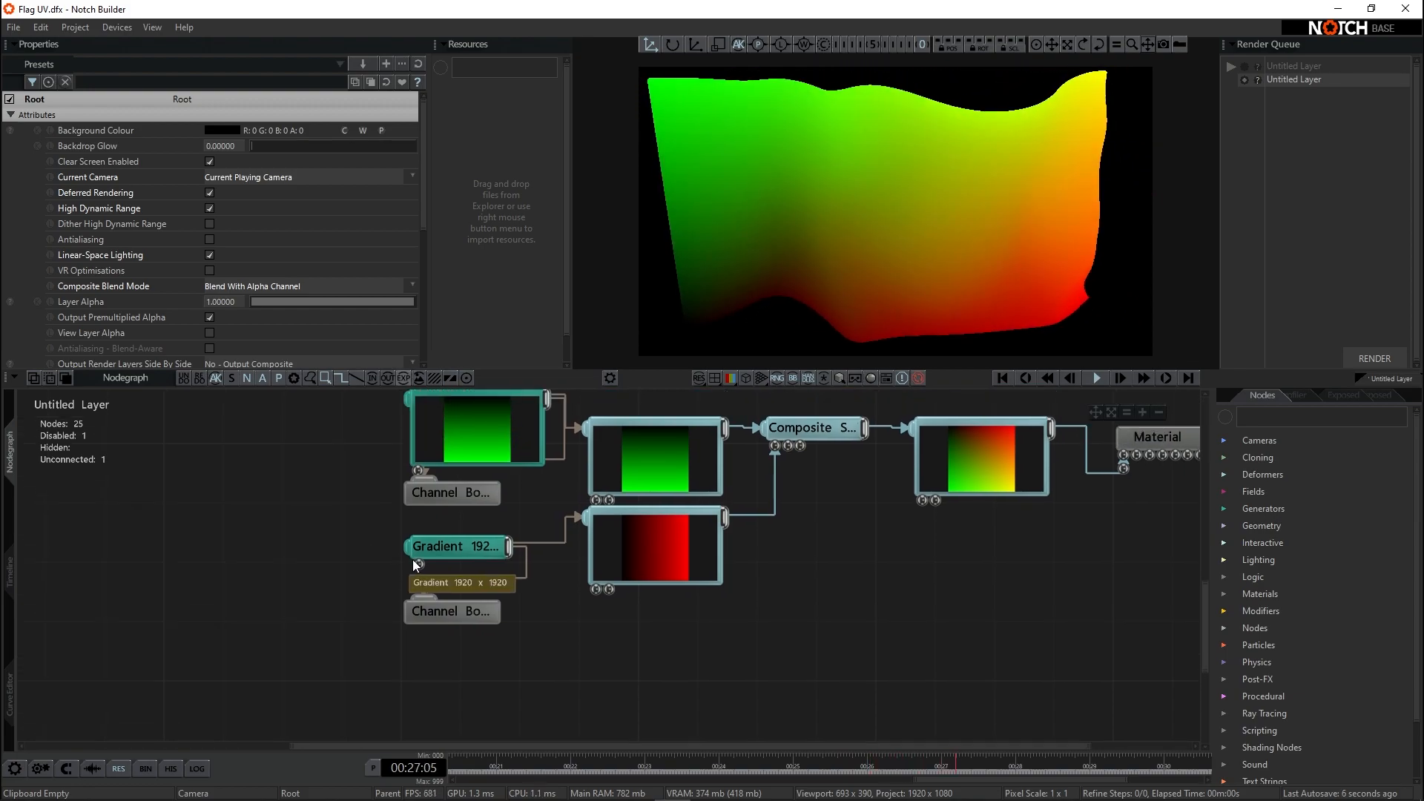
pyautogui.click(439, 549)
pyautogui.doubleClick(449, 549)
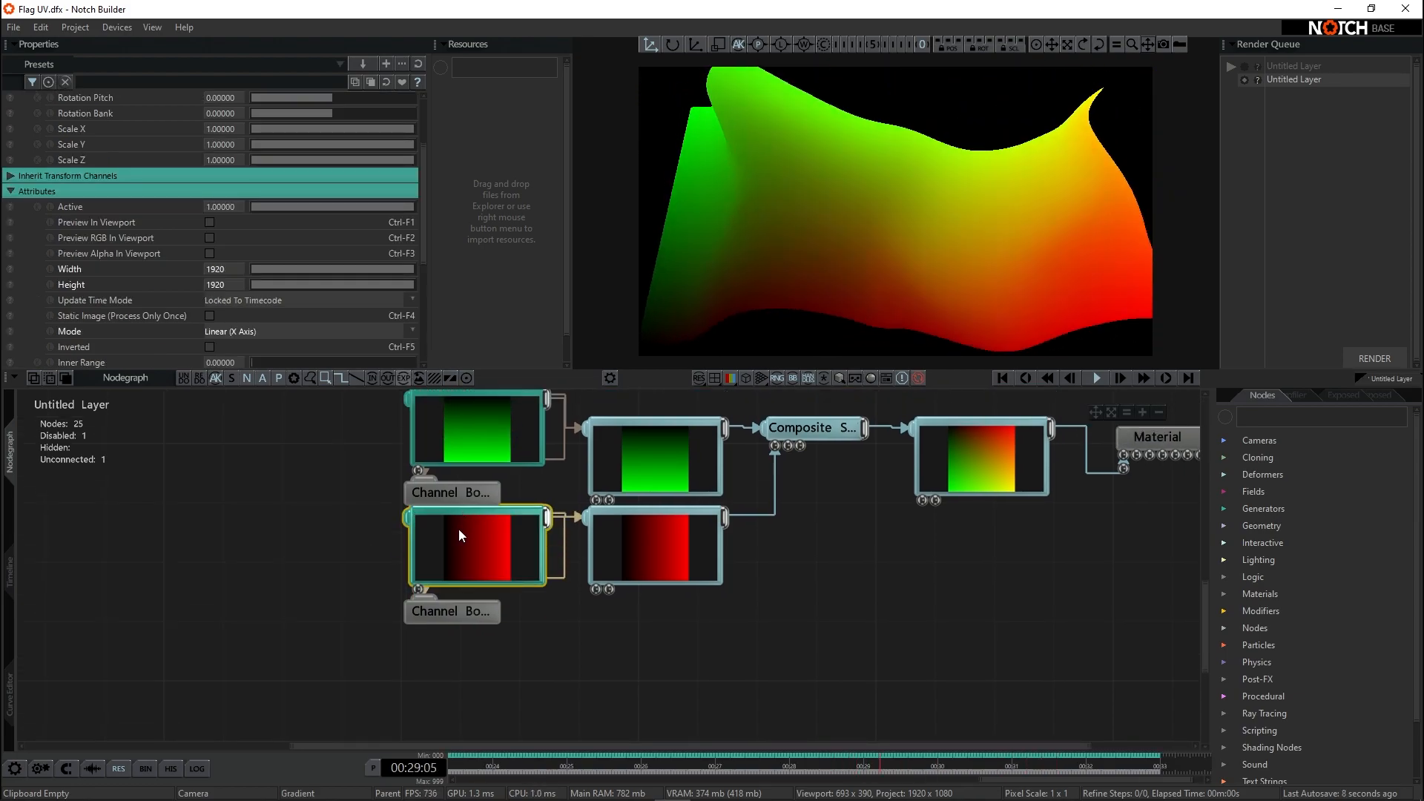
# - Disable the lower Gradient's Channel Boolean, check the Gradient's mode without it, and enable the Channel Boolean again
pyautogui.click(425, 611)
pyautogui.press('d')
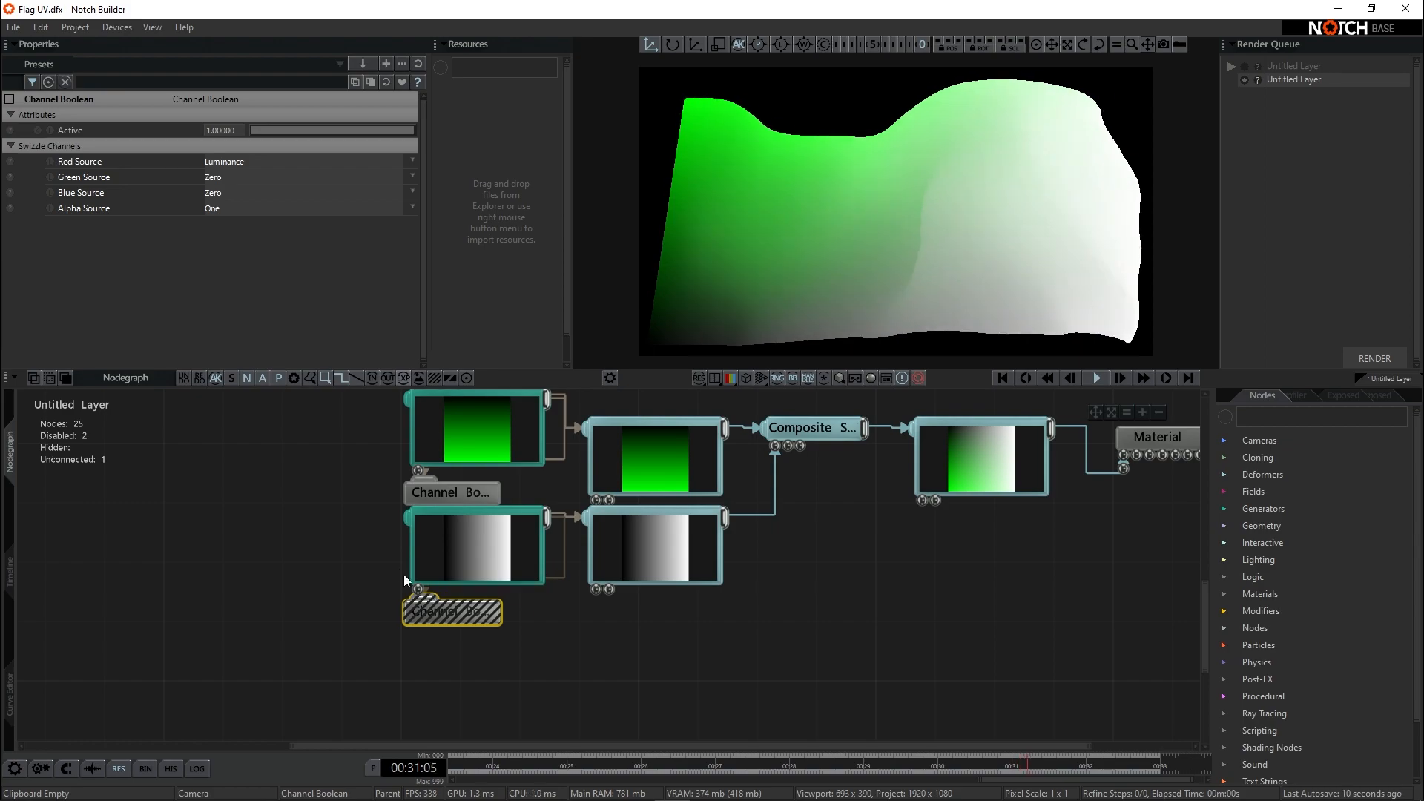
pyautogui.click(480, 562)
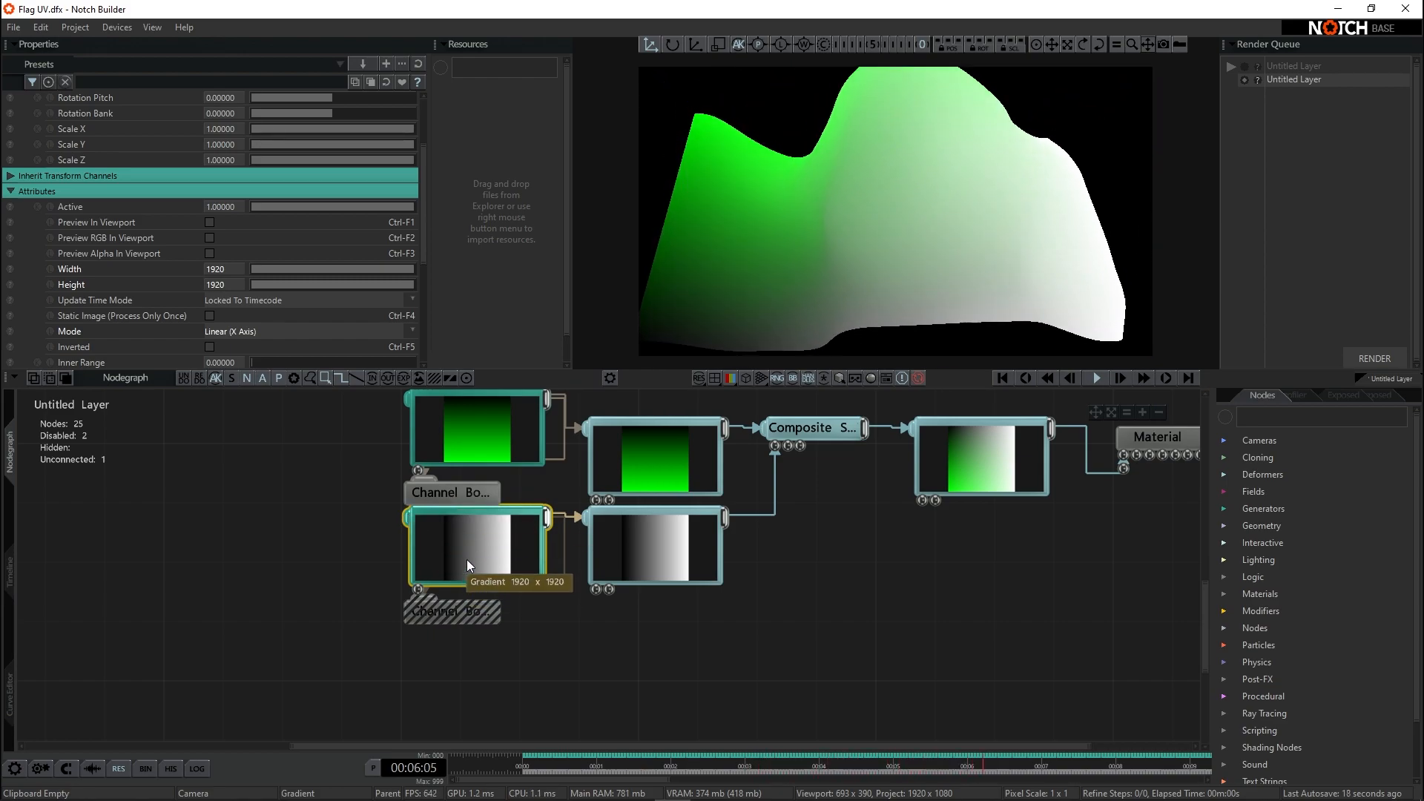
pyautogui.click(467, 617)
pyautogui.press('d')
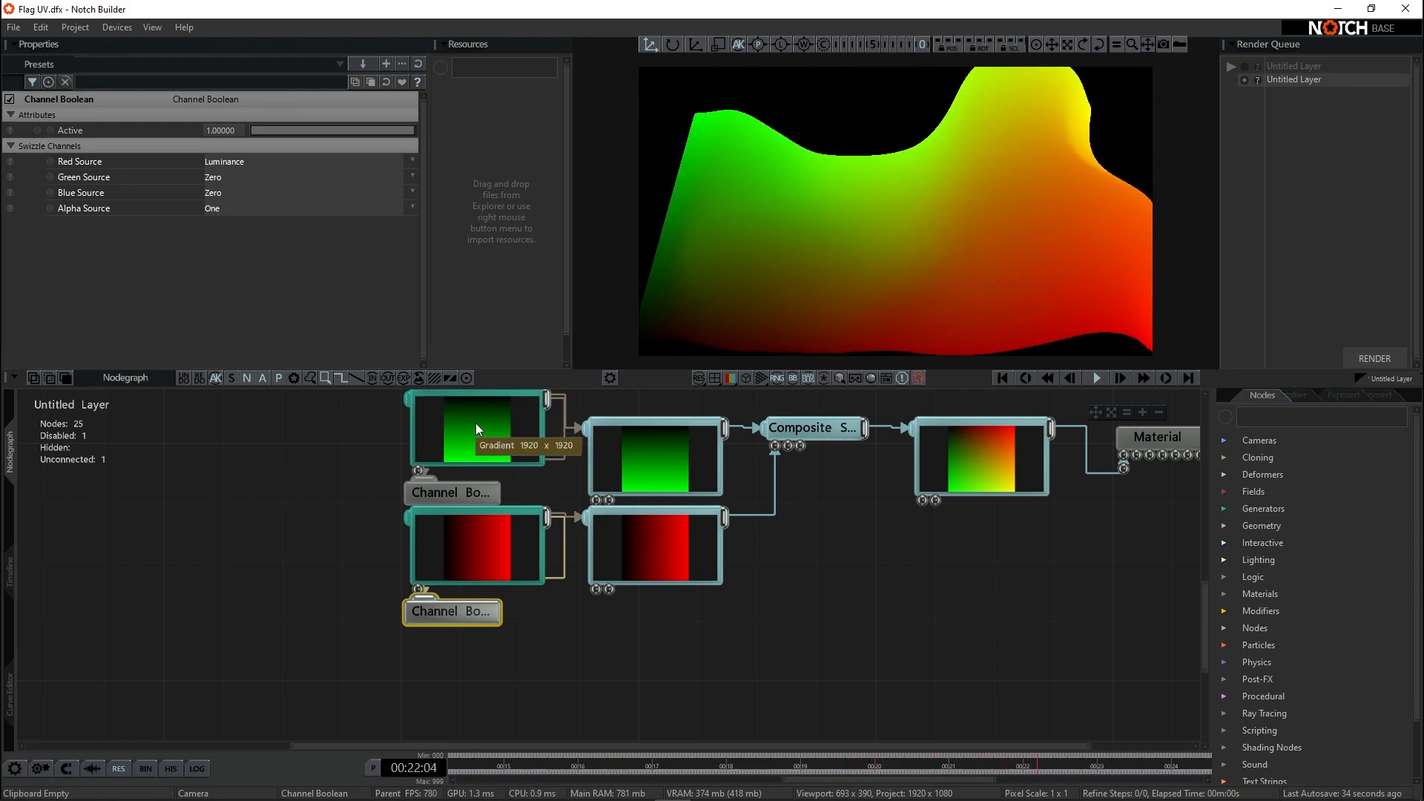
# - Collapse both Gradient previews and tidy the nodes, placing each Channel Boolean directly beneath its Gradient
pyautogui.click(473, 409)
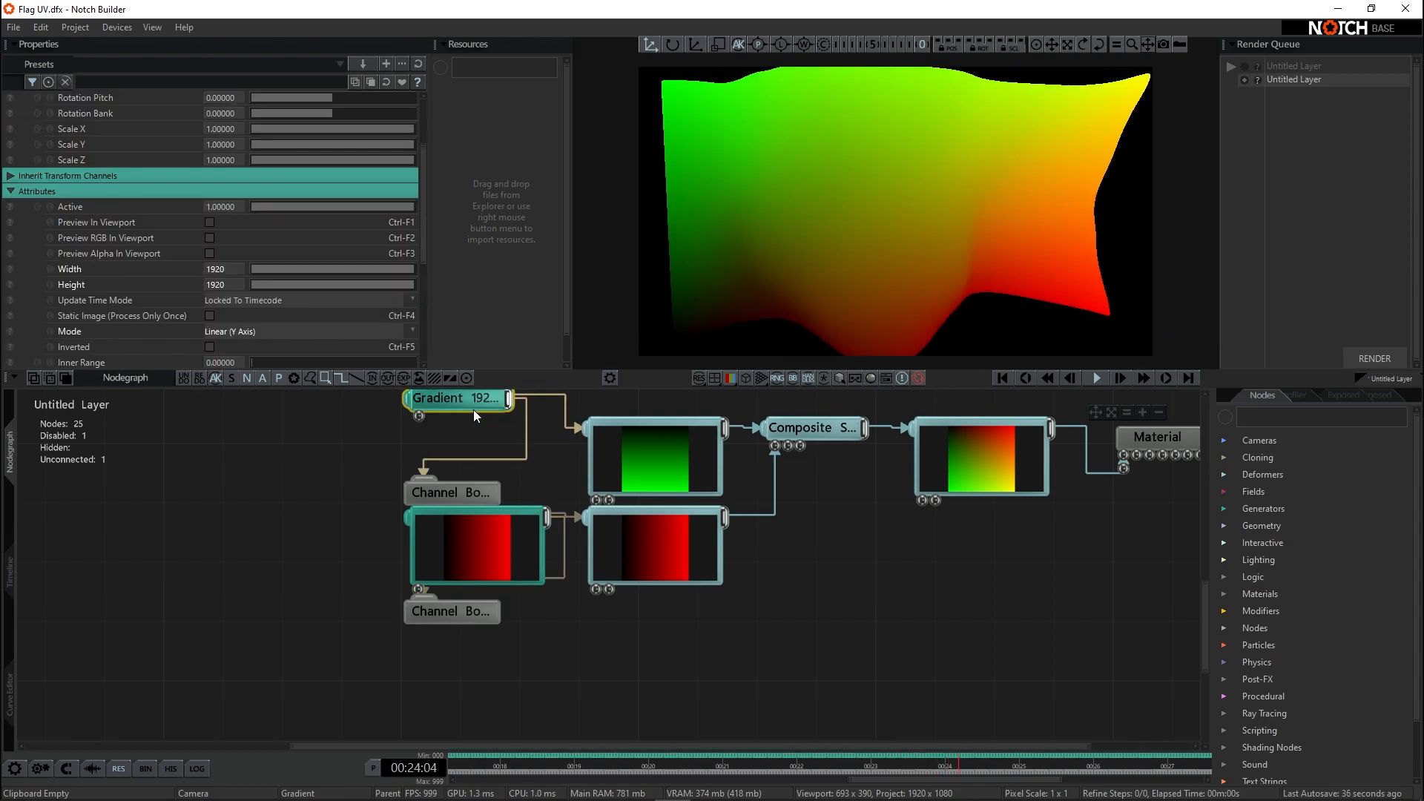
pyautogui.click(464, 532)
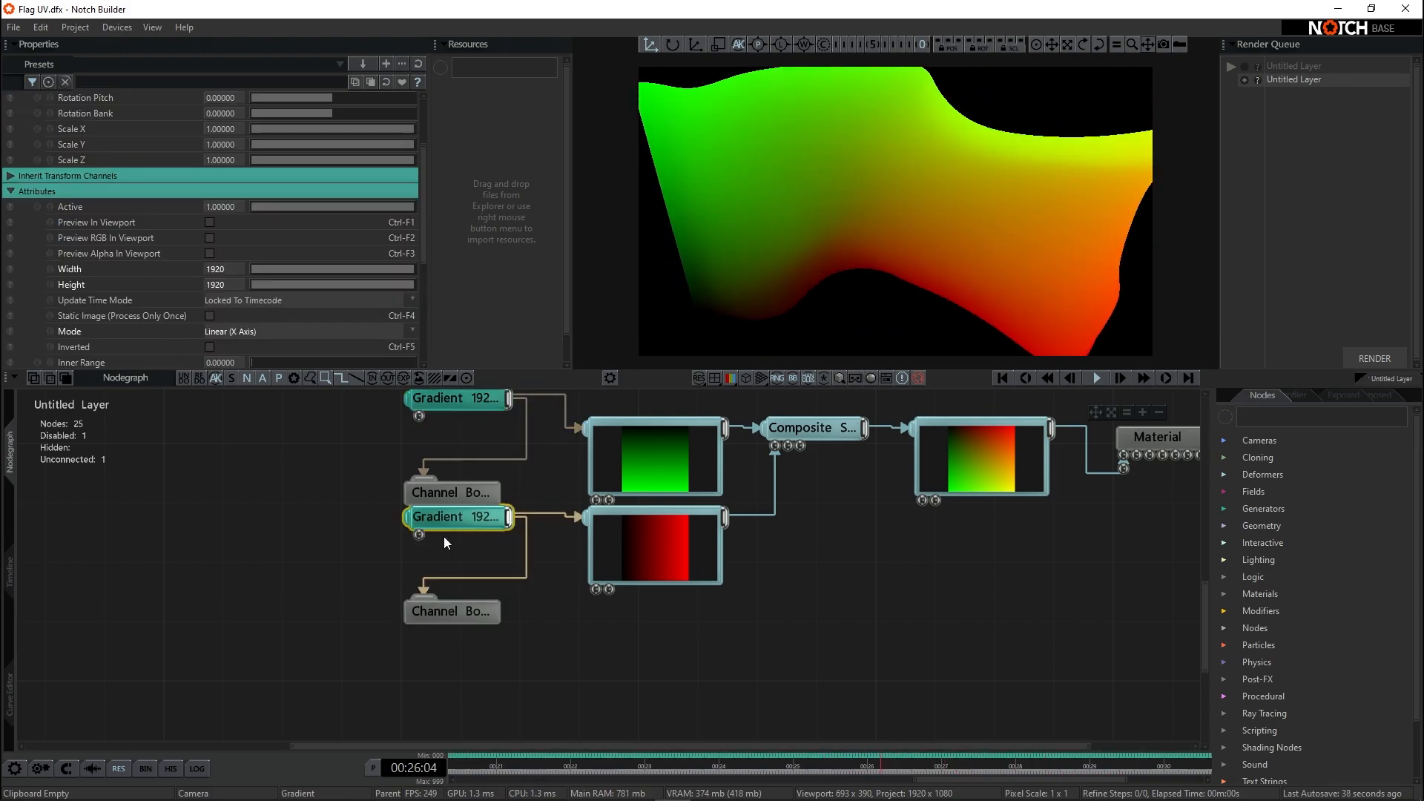
pyautogui.click(448, 485)
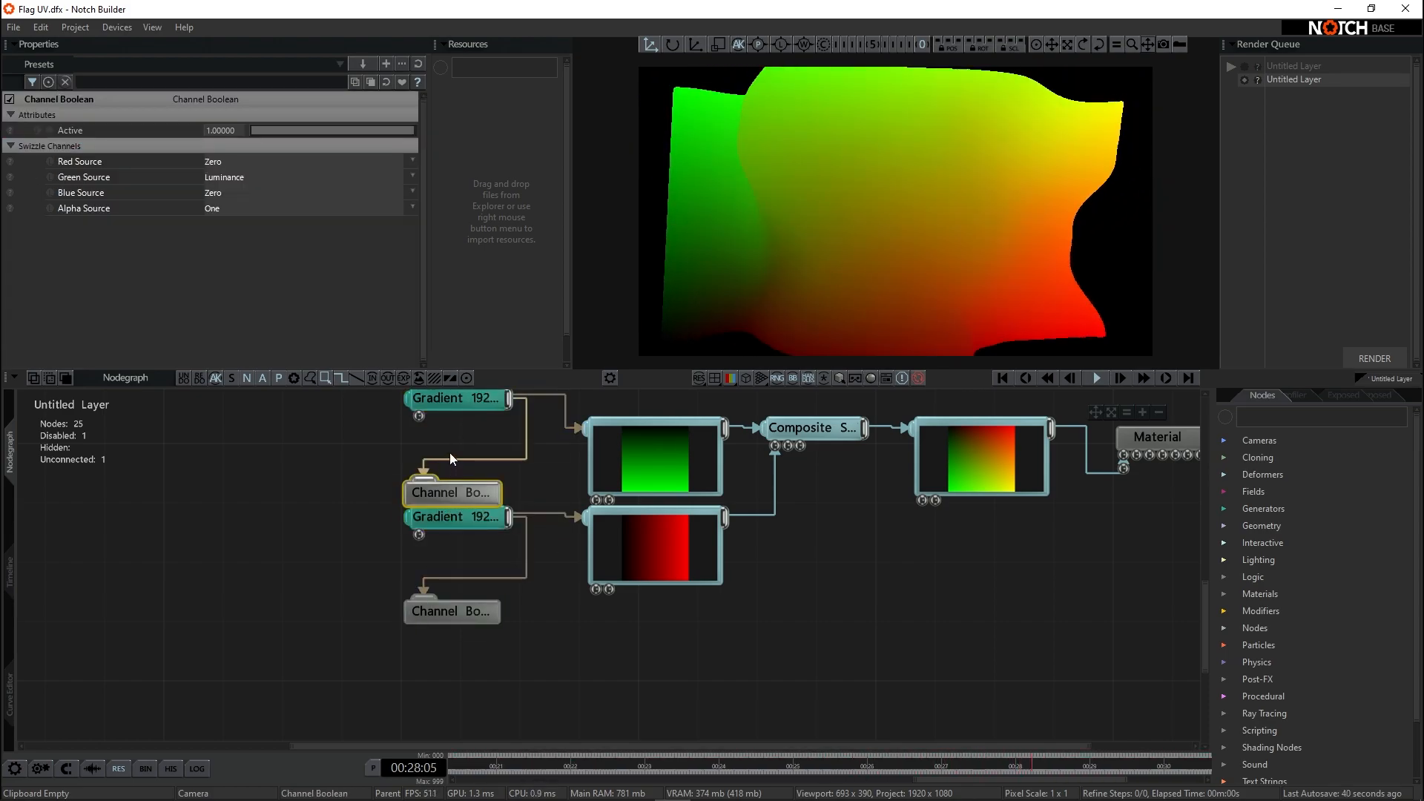
pyautogui.moveTo(450, 399); pyautogui.dragTo(451, 428)
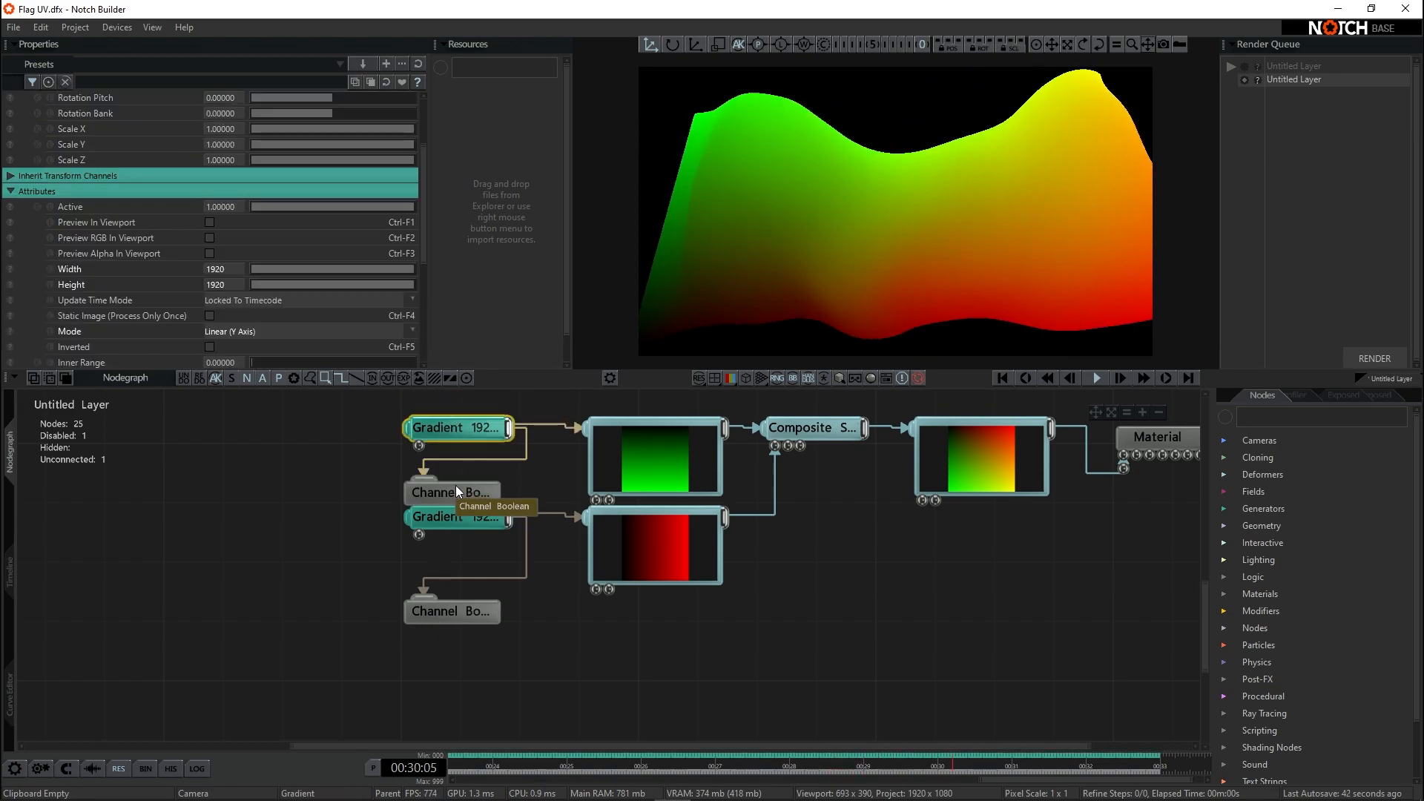
pyautogui.moveTo(456, 489); pyautogui.dragTo(457, 463)
pyautogui.moveTo(454, 612); pyautogui.dragTo(455, 553)
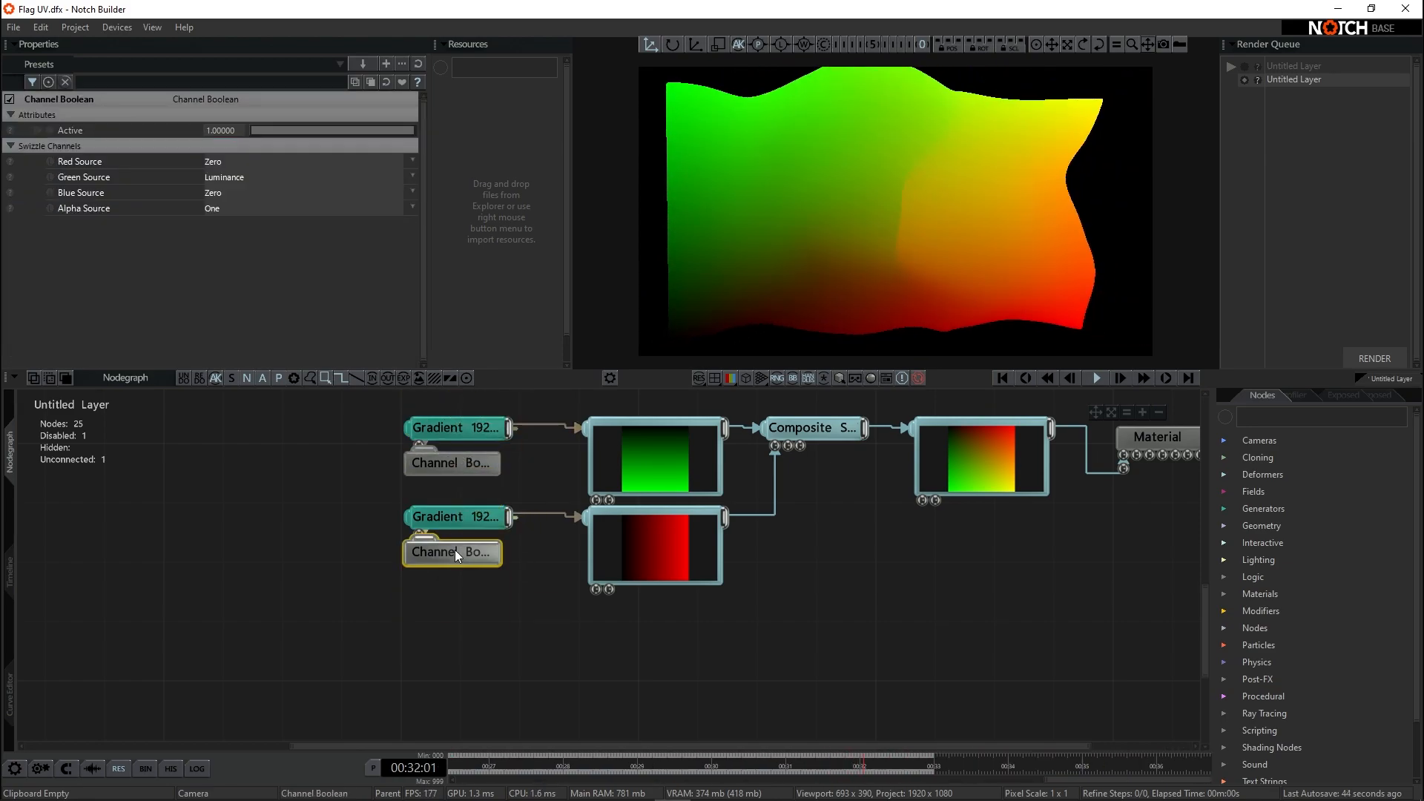
# - Follow the gradients through their Video Null nodes into Composite Sources, and review its Blend Mode and combined output
pyautogui.moveTo(497, 603); pyautogui.dragTo(220, 666, button='middle')
pyautogui.click(296, 438)
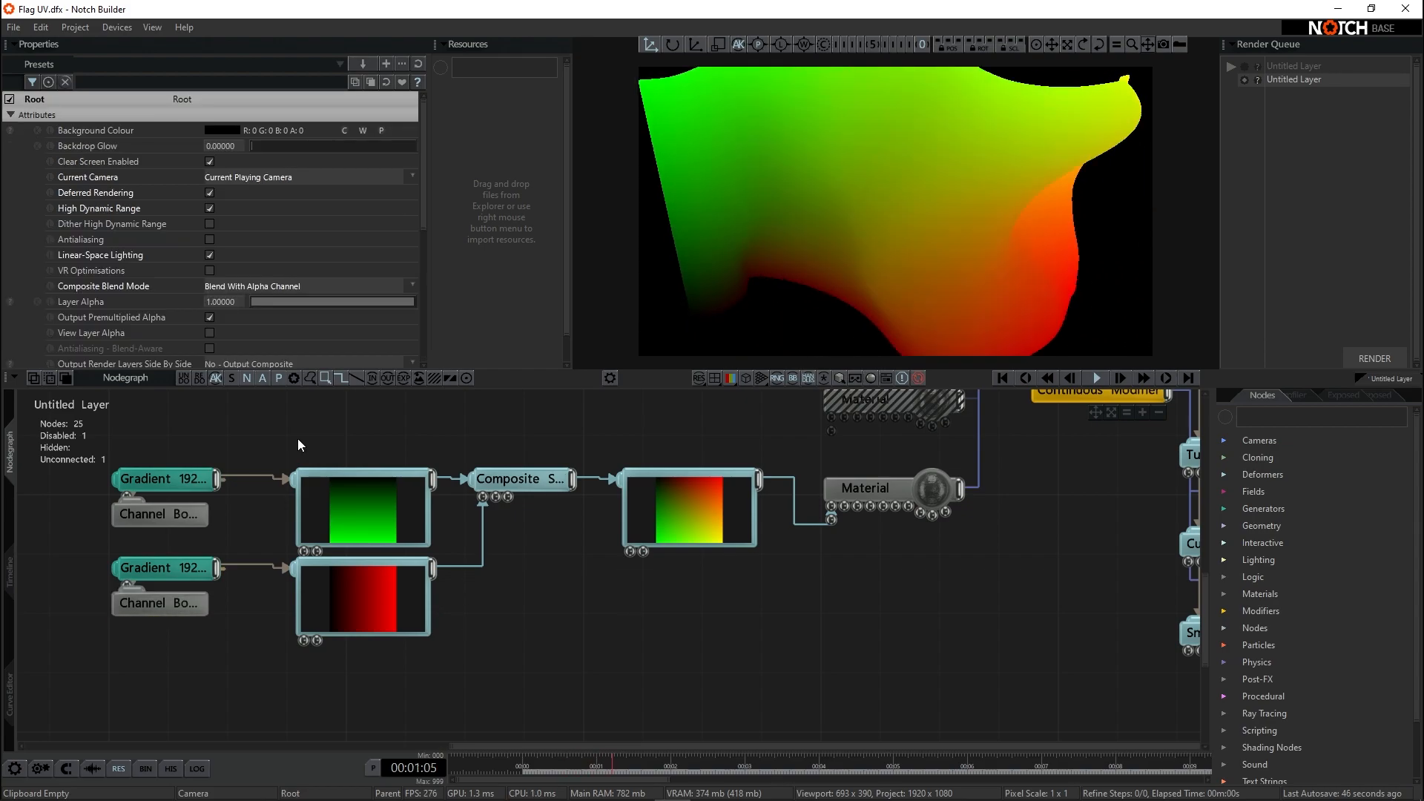
pyautogui.click(331, 540)
pyautogui.moveTo(354, 517)
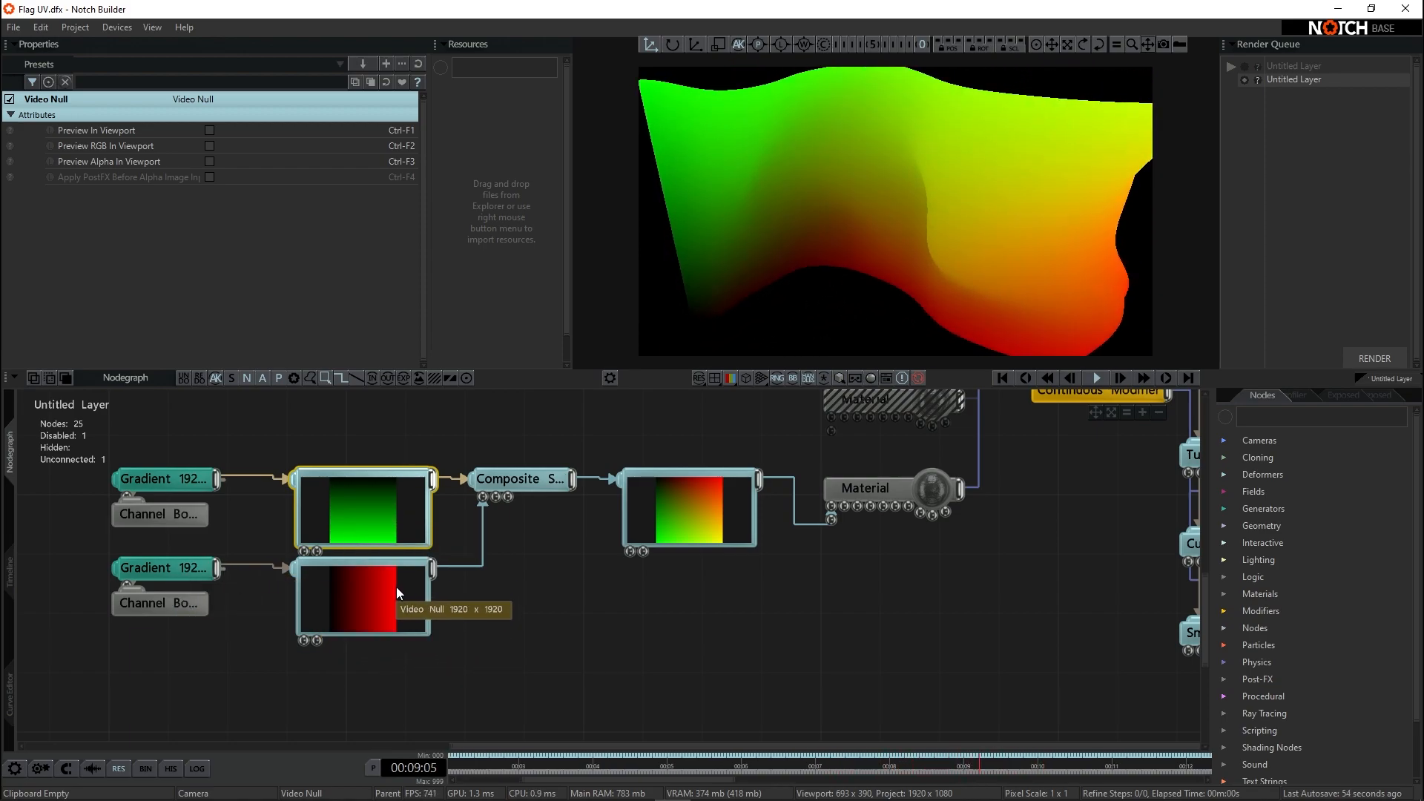
pyautogui.moveTo(511, 536); pyautogui.dragTo(443, 565, button='middle')
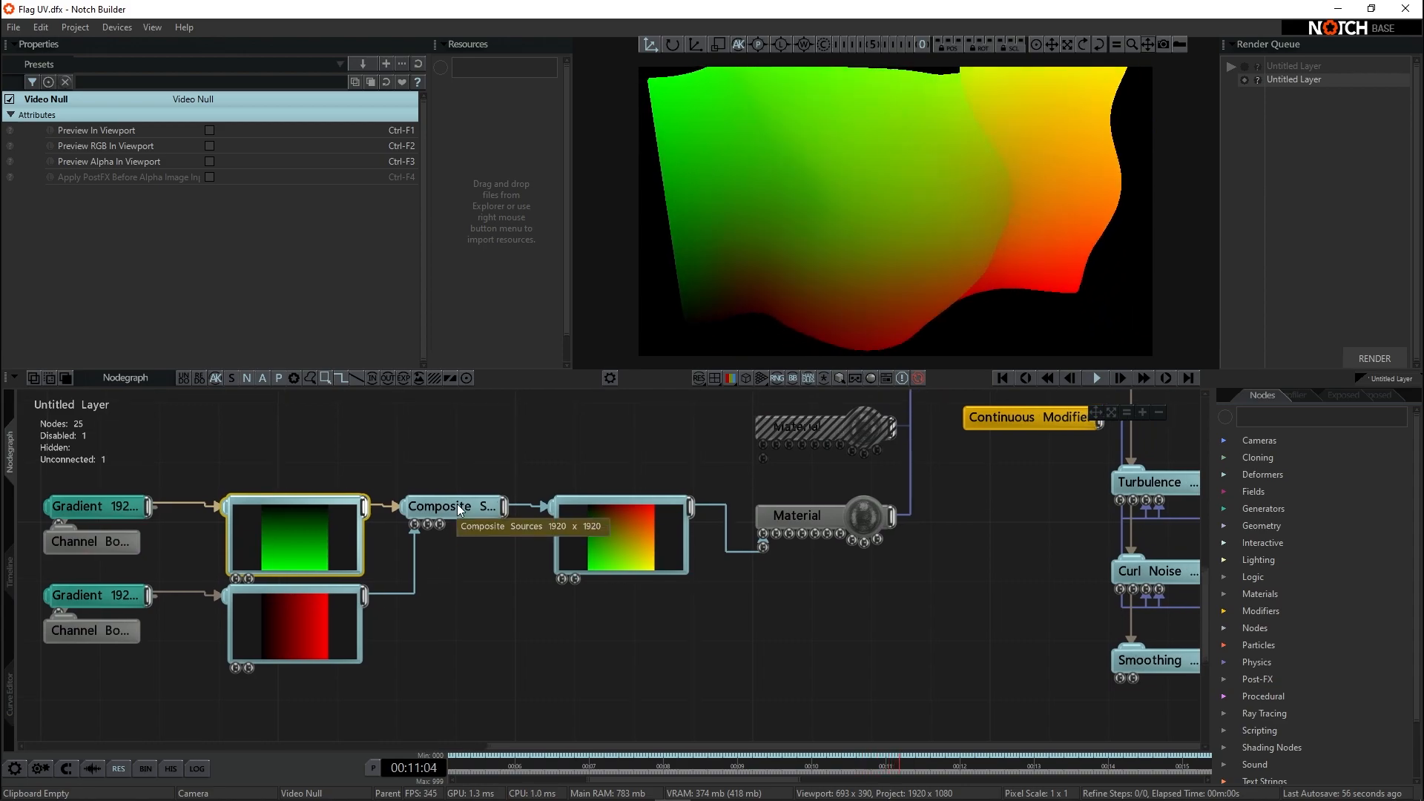
pyautogui.click(457, 506)
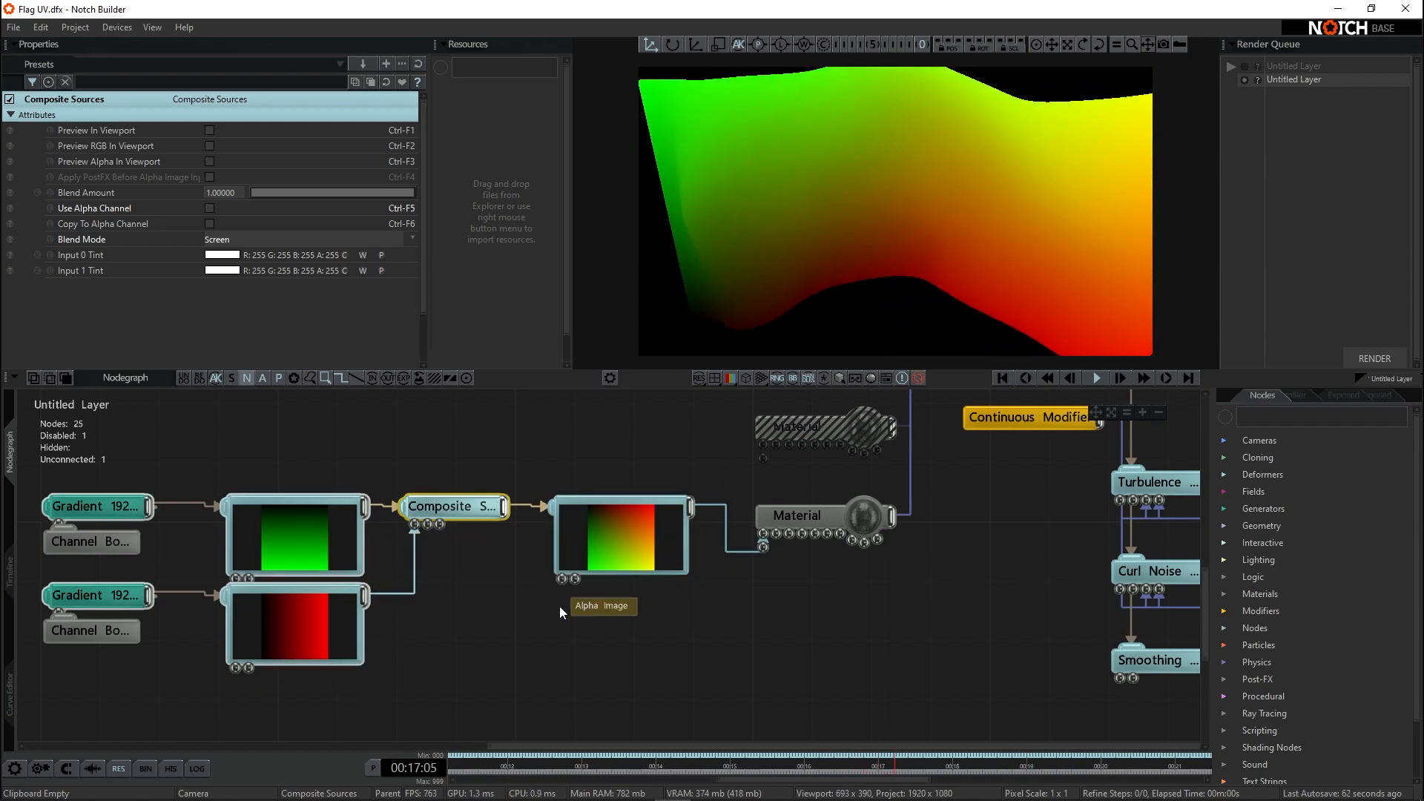
pyautogui.moveTo(719, 639); pyautogui.dragTo(611, 728, button='middle')
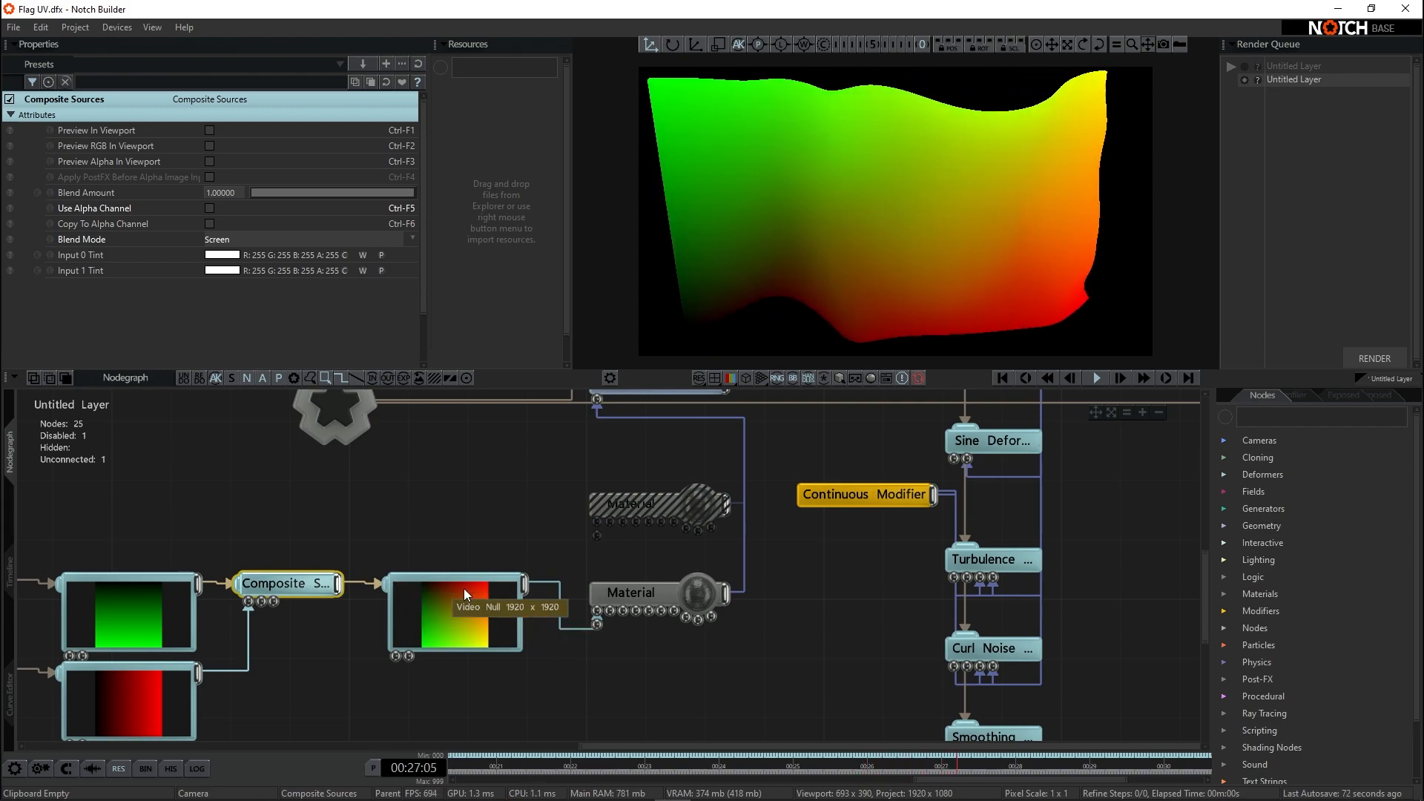
pyautogui.moveTo(457, 486); pyautogui.dragTo(455, 439, button='middle')
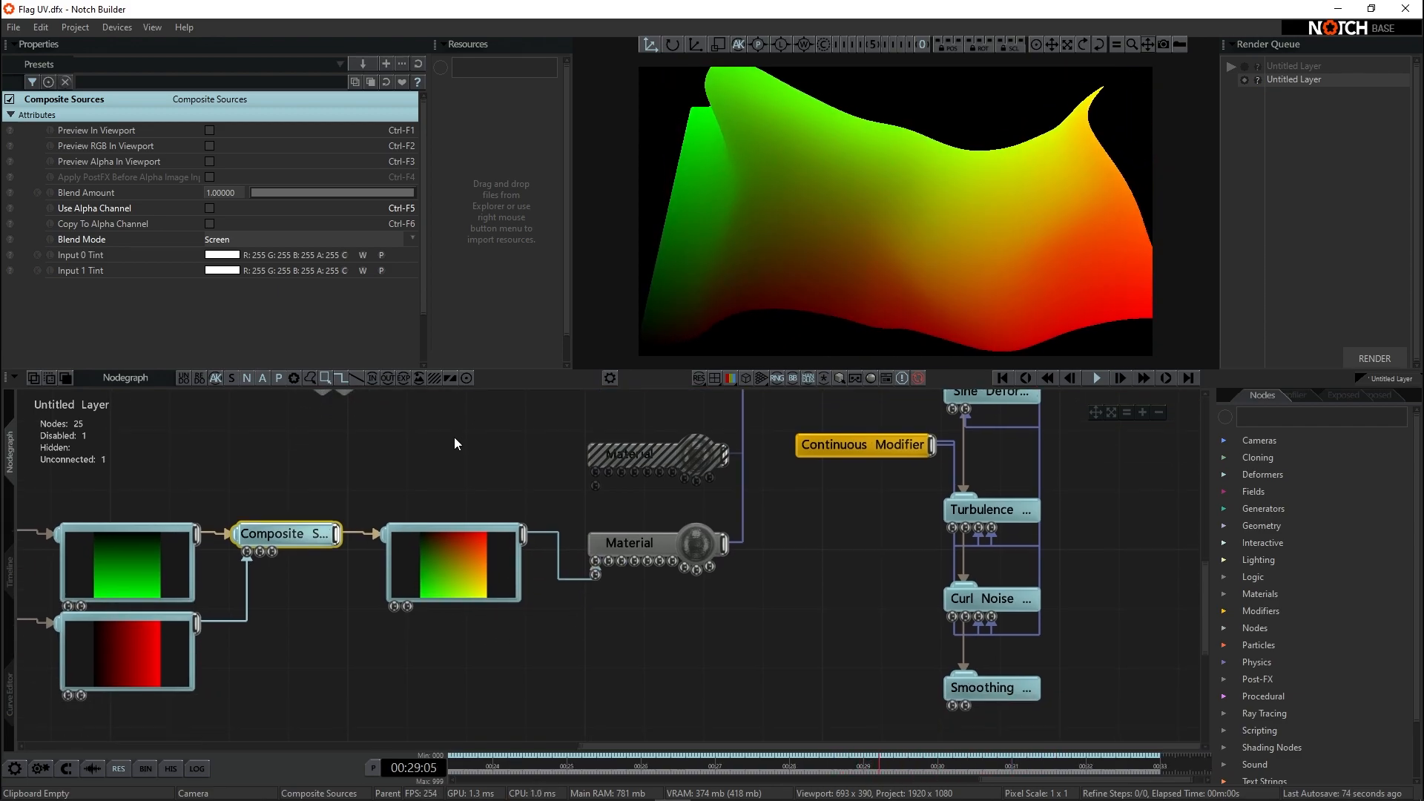
# - Turn on Lit for the lower Material to compare the flag's shading, and turn it off again
pyautogui.moveTo(568, 515); pyautogui.dragTo(367, 590, button='middle')
pyautogui.click(464, 648)
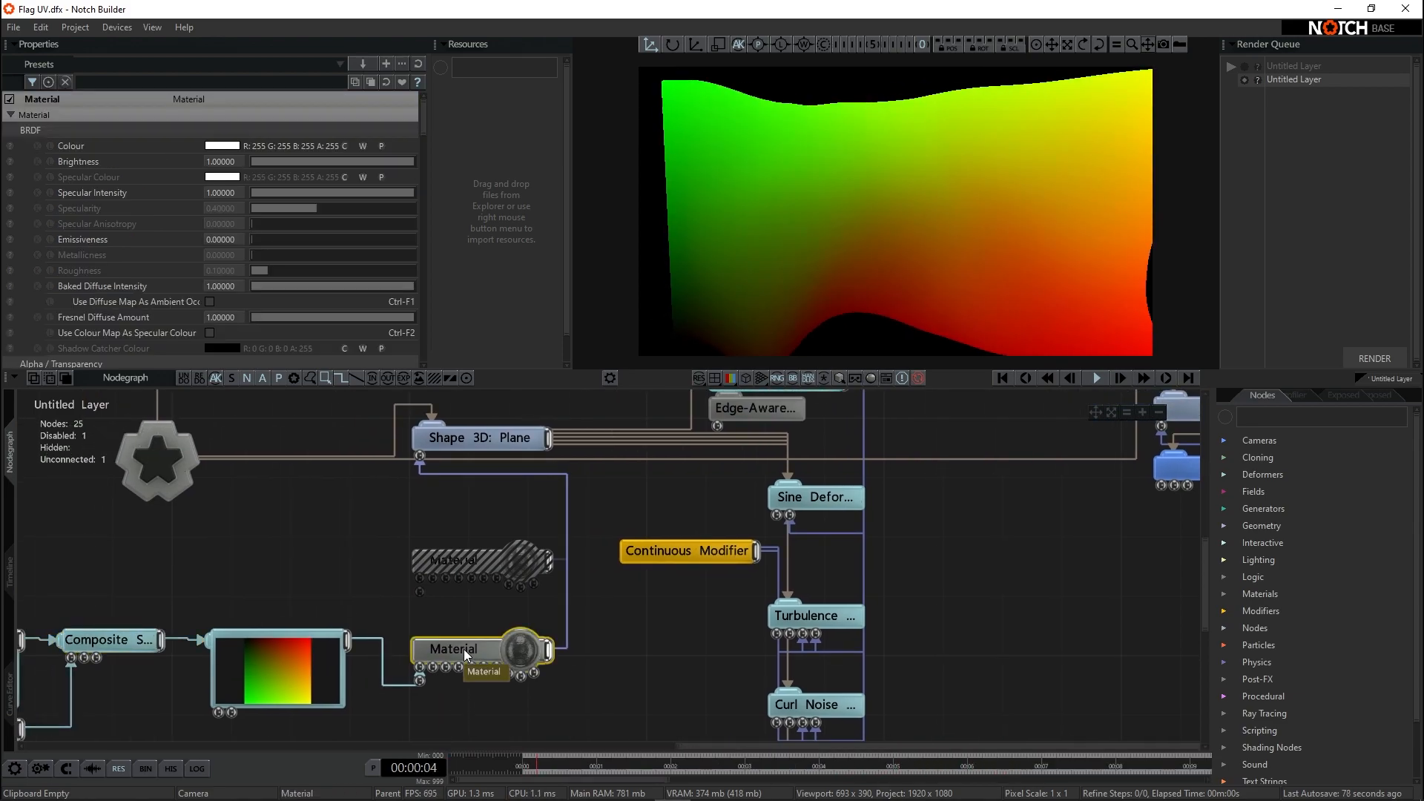
pyautogui.scroll(-3, 228, 184)
pyautogui.scroll(-5, 228, 184)
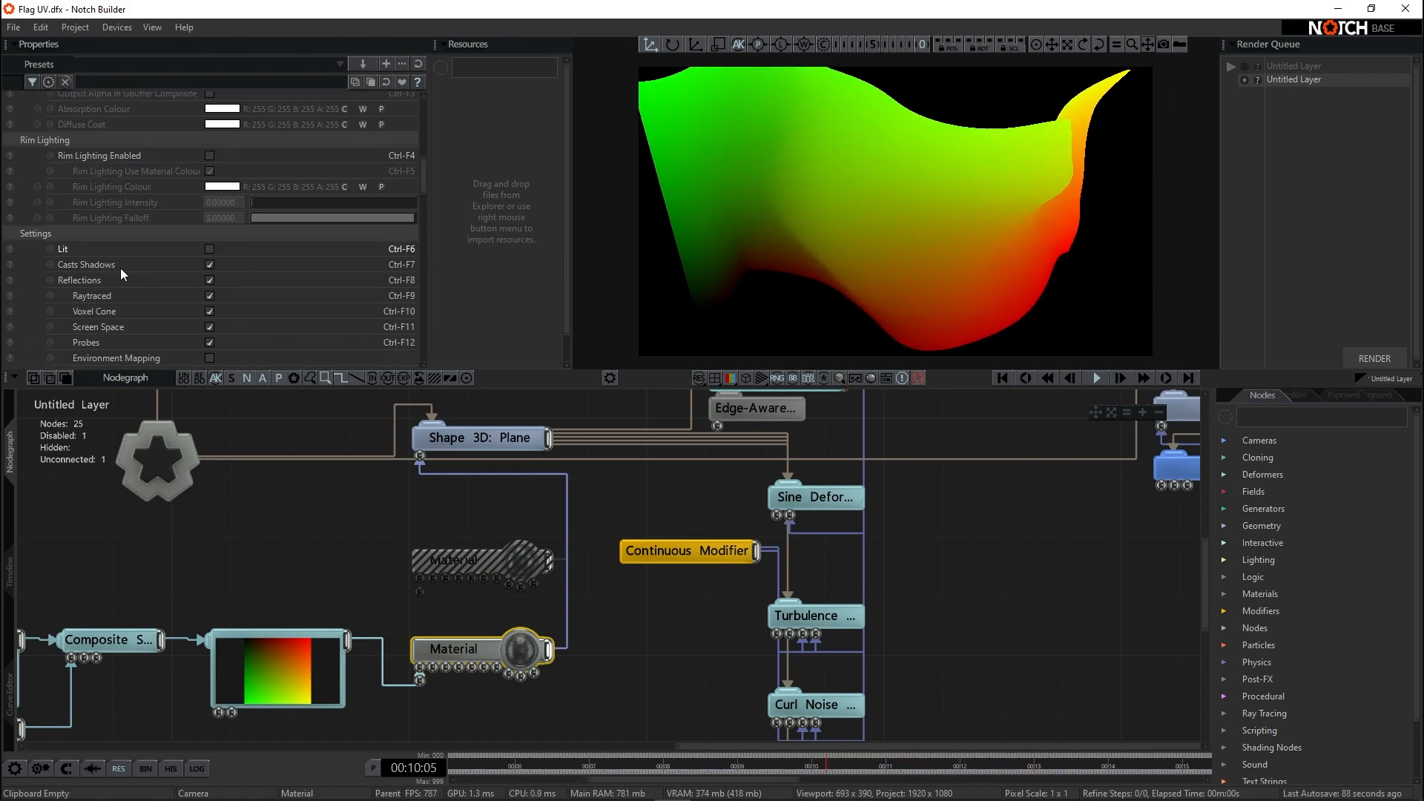
pyautogui.click(209, 250)
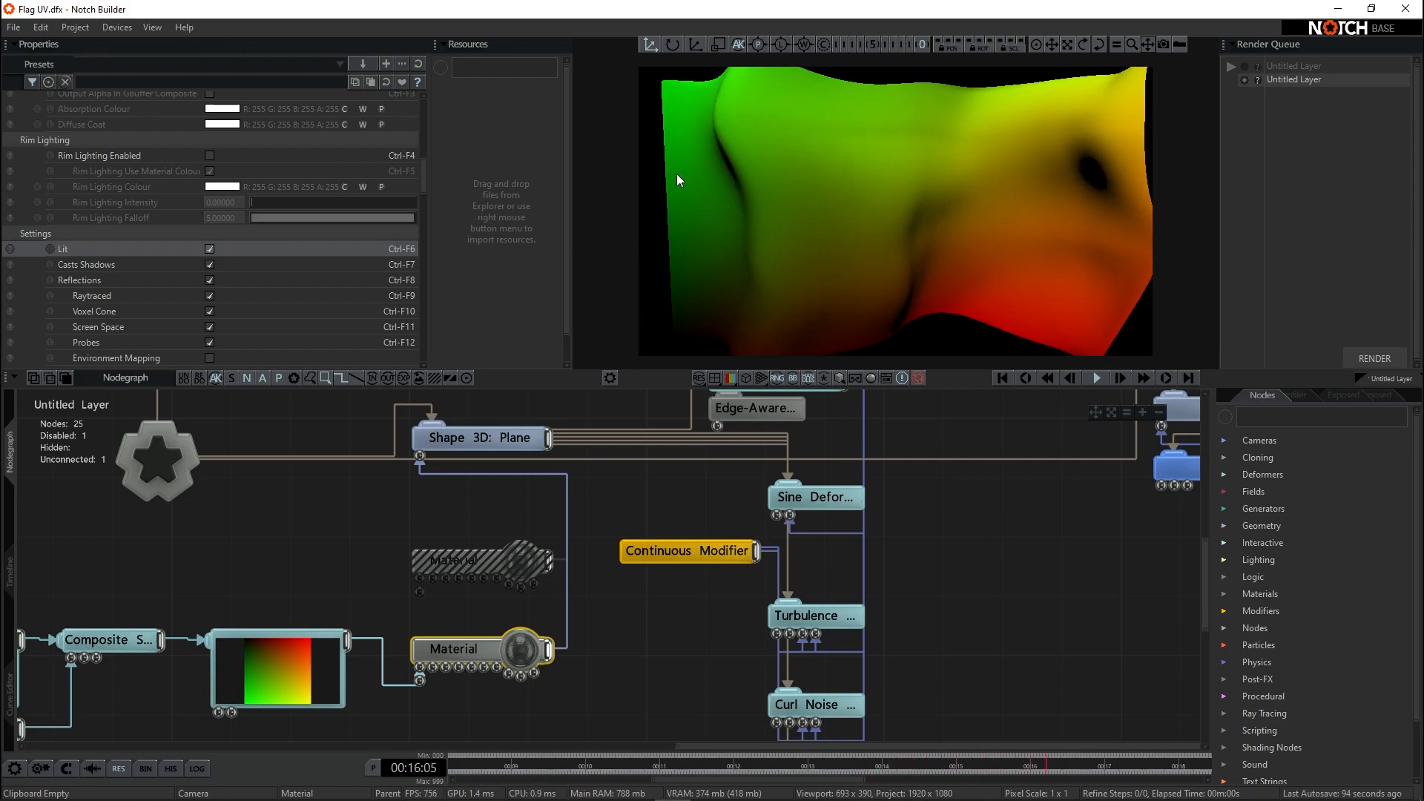
pyautogui.click(209, 249)
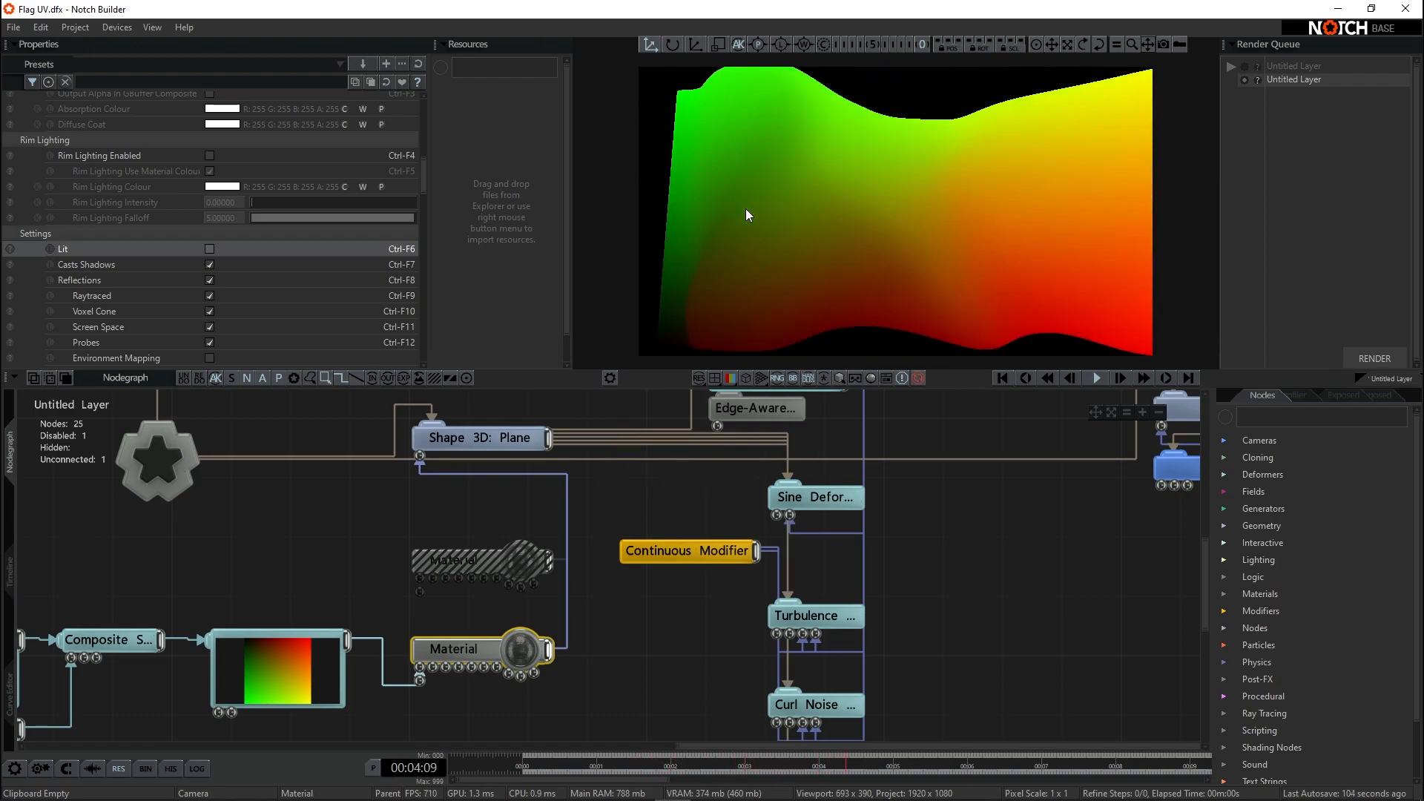
pyautogui.moveTo(1031, 562); pyautogui.dragTo(997, 549, button='middle')
pyautogui.scroll(-6, 996, 549)
pyautogui.moveTo(803, 481); pyautogui.dragTo(798, 536, button='middle')
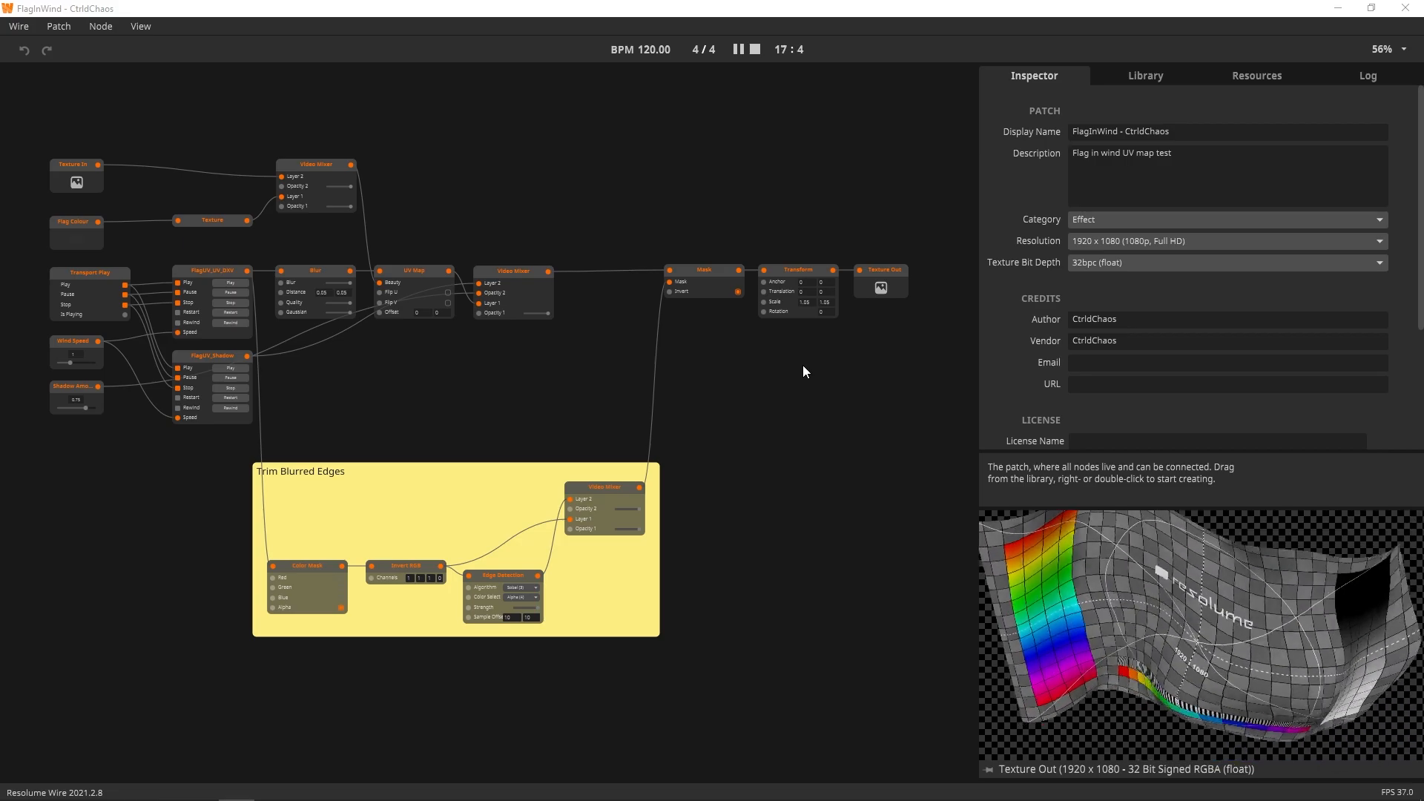
# - Switch to the FlagInWind patch in Resolume Wire and review the FlagUV_UV_DXV and FlagUV_Shadow players' outputs and attributes
pyautogui.moveTo(353, 389)
pyautogui.mouseDown(button='middle')
pyautogui.moveTo(394, 389)
pyautogui.moveTo(357, 396)
pyautogui.mouseUp(button='middle')
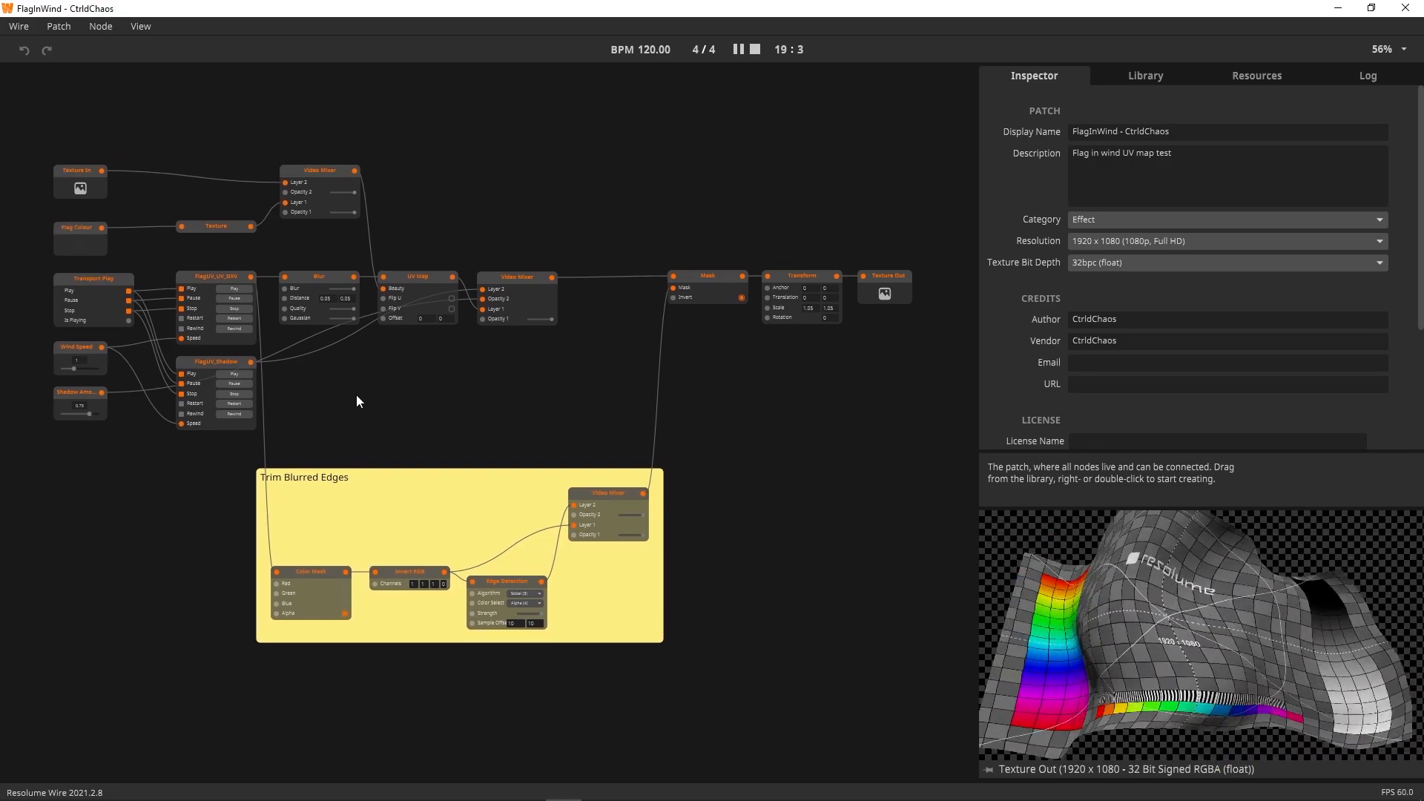
pyautogui.click(216, 273)
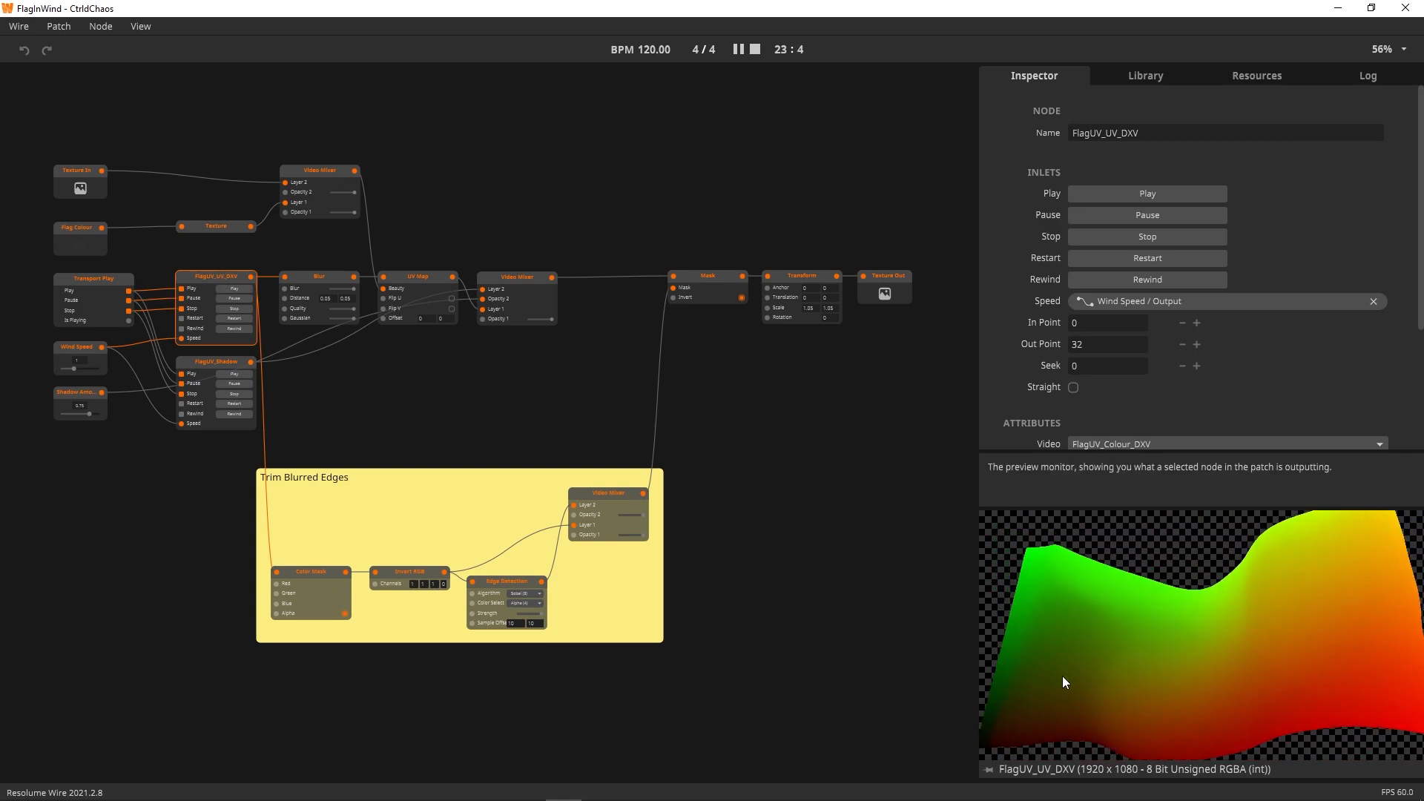
pyautogui.click(206, 364)
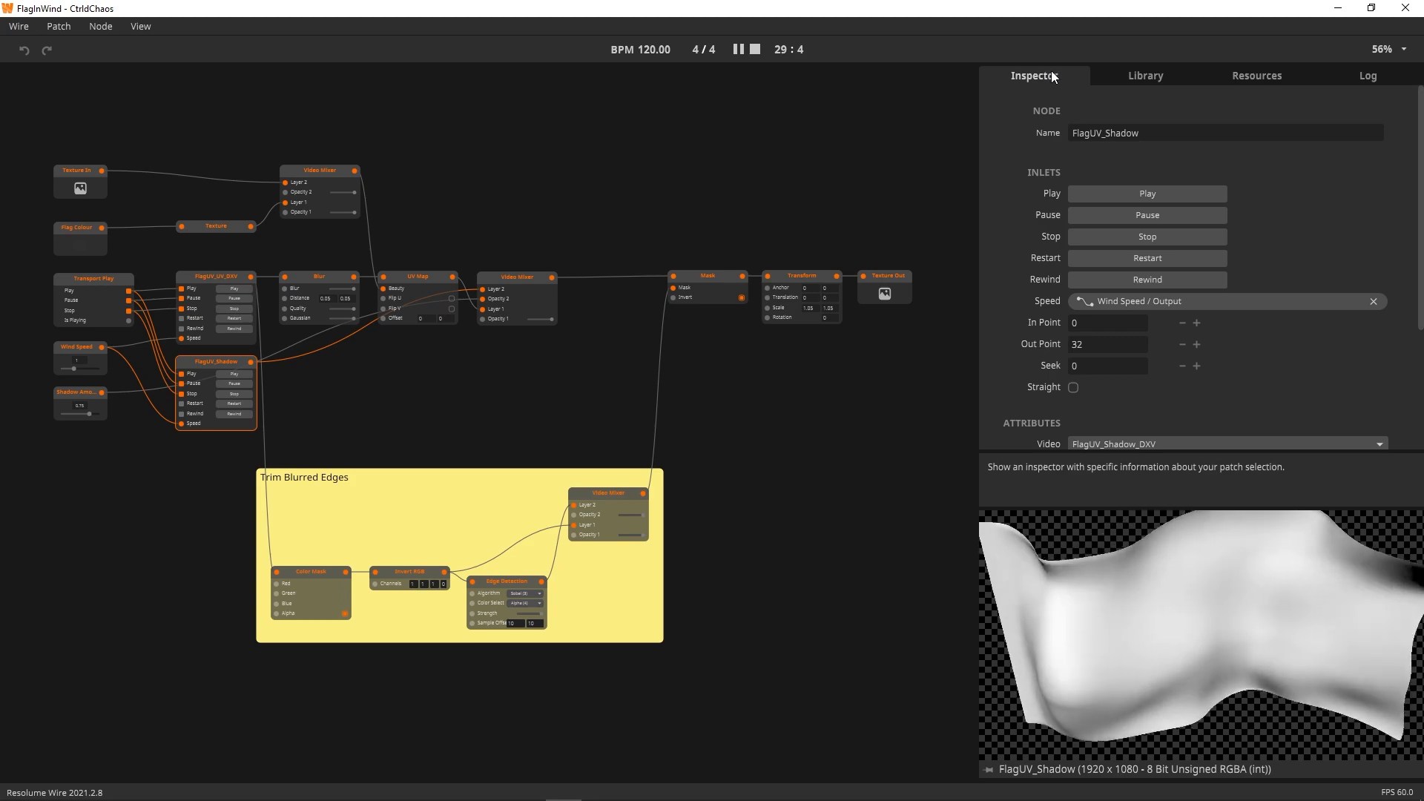
pyautogui.scroll(-1, 1275, 242)
pyautogui.scroll(-2, 1275, 242)
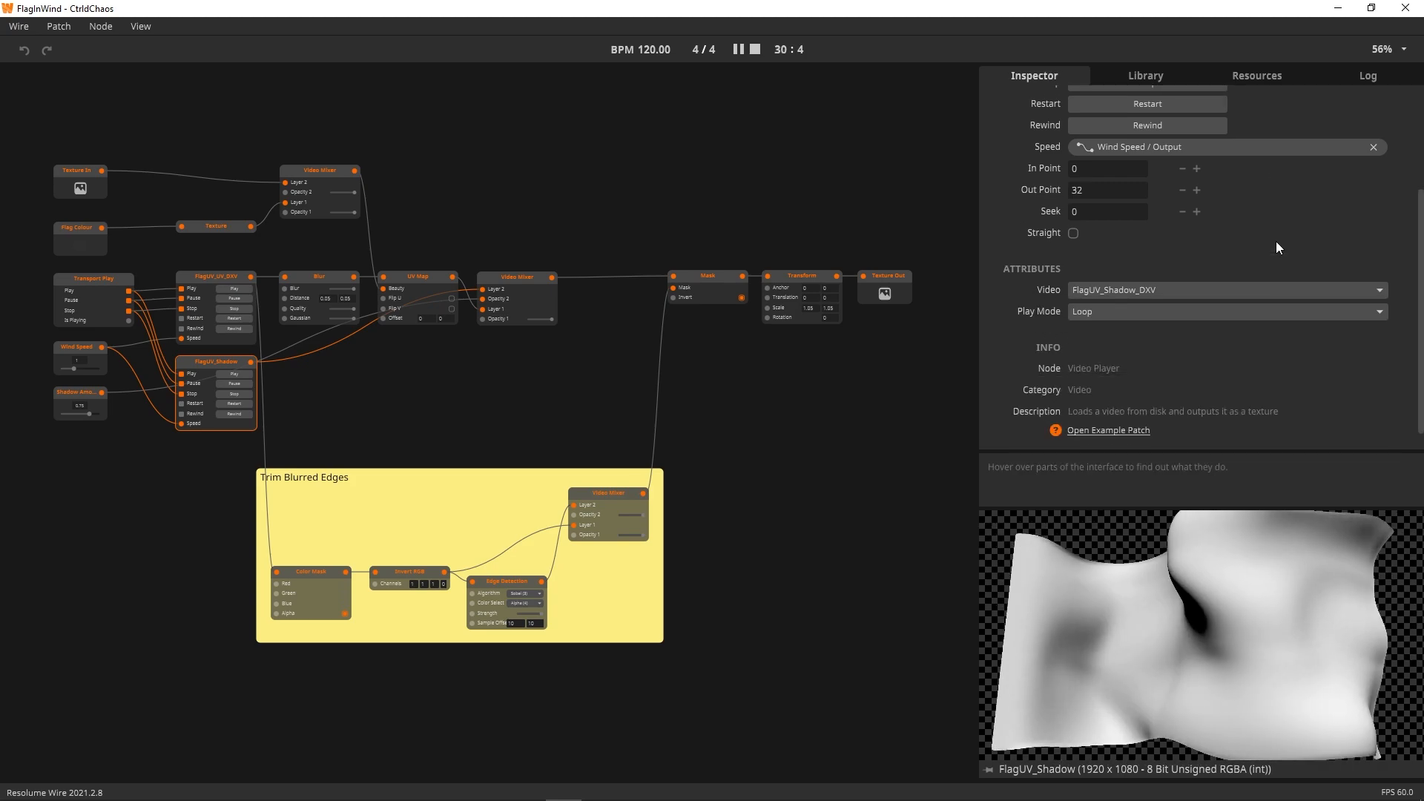
pyautogui.scroll(3, 1276, 241)
# - Switch the patch's Category through None, Source, Effect and Mixer, and set it back to Effect
pyautogui.click(785, 125)
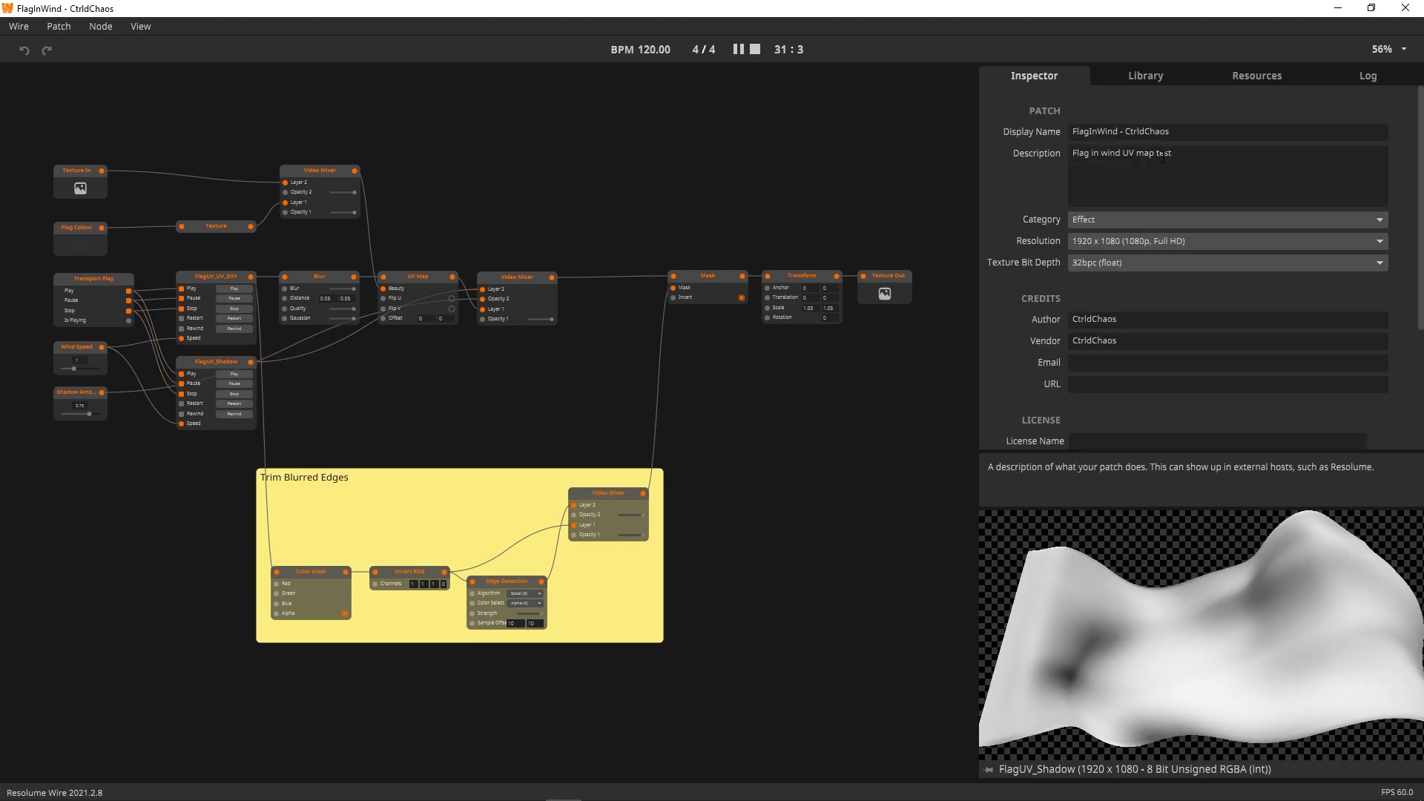
pyautogui.click(1107, 219)
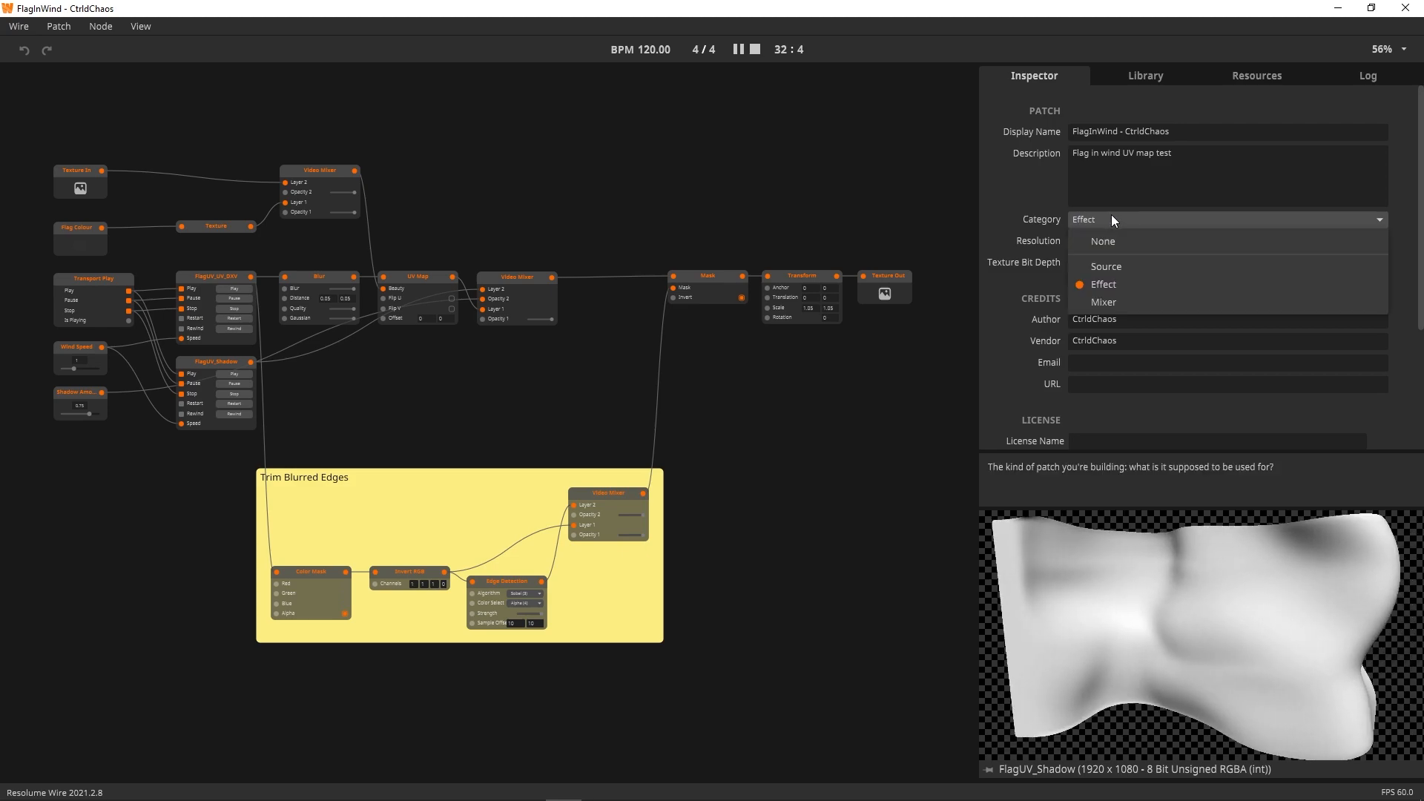
pyautogui.click(1110, 239)
pyautogui.click(1110, 220)
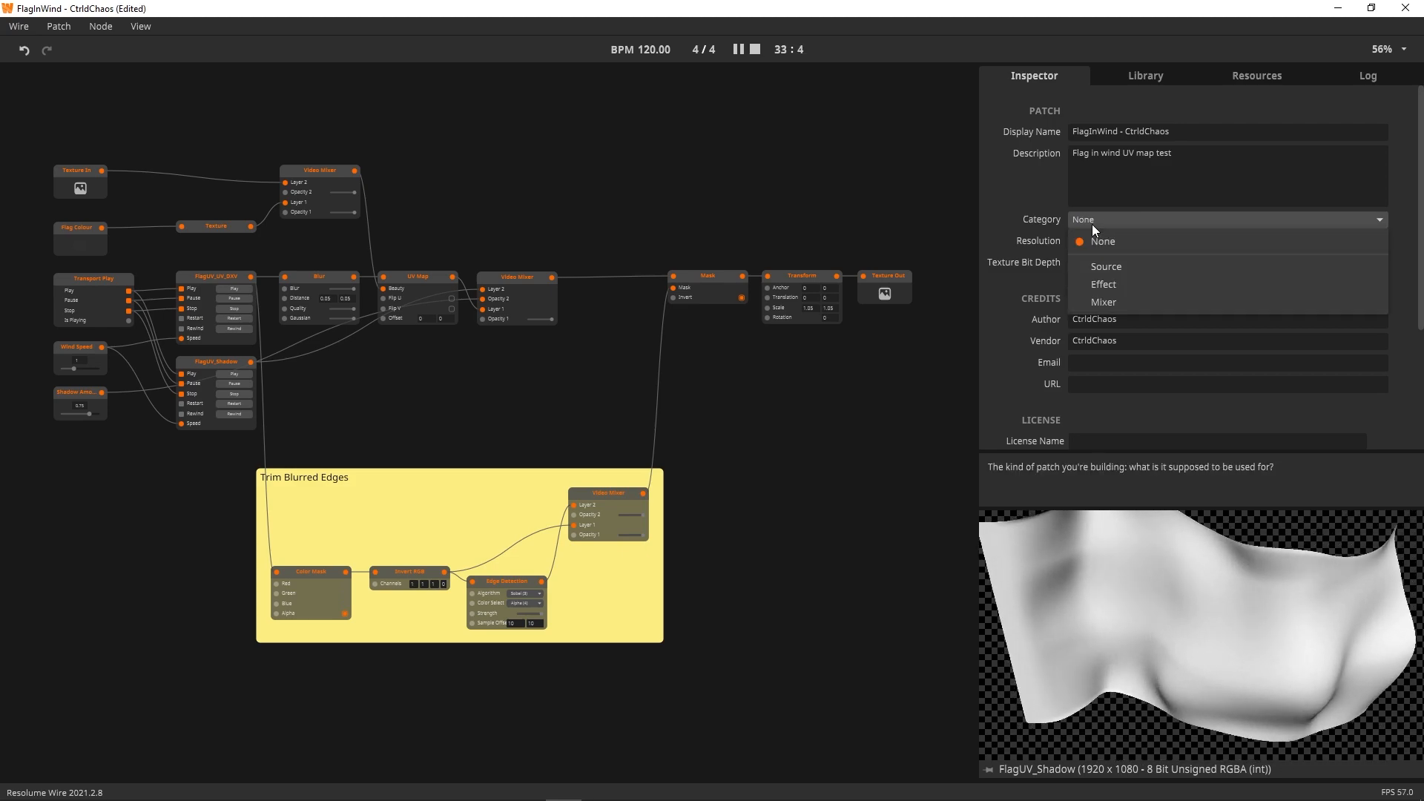
pyautogui.click(1119, 266)
pyautogui.click(1116, 217)
pyautogui.click(1119, 287)
pyautogui.click(1101, 222)
pyautogui.click(1127, 303)
pyautogui.click(1118, 217)
pyautogui.click(1108, 282)
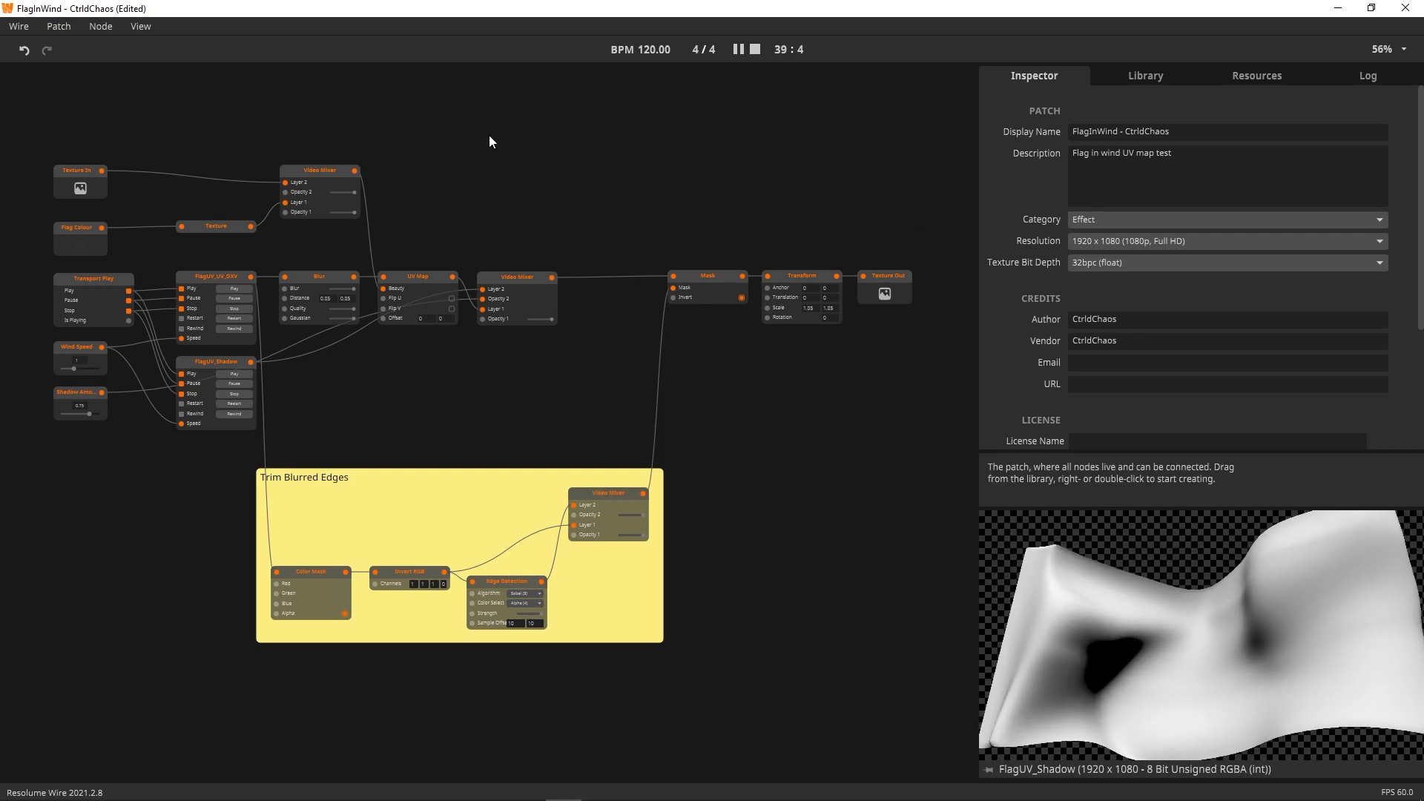
# - Inspect the Texture In node's routing, the Video Mixer it feeds, and the Flag Colour node's attributes
pyautogui.moveTo(262, 108); pyautogui.dragTo(493, 191, button='middle')
pyautogui.scroll(2, 492, 191)
pyautogui.scroll(1, 468, 179)
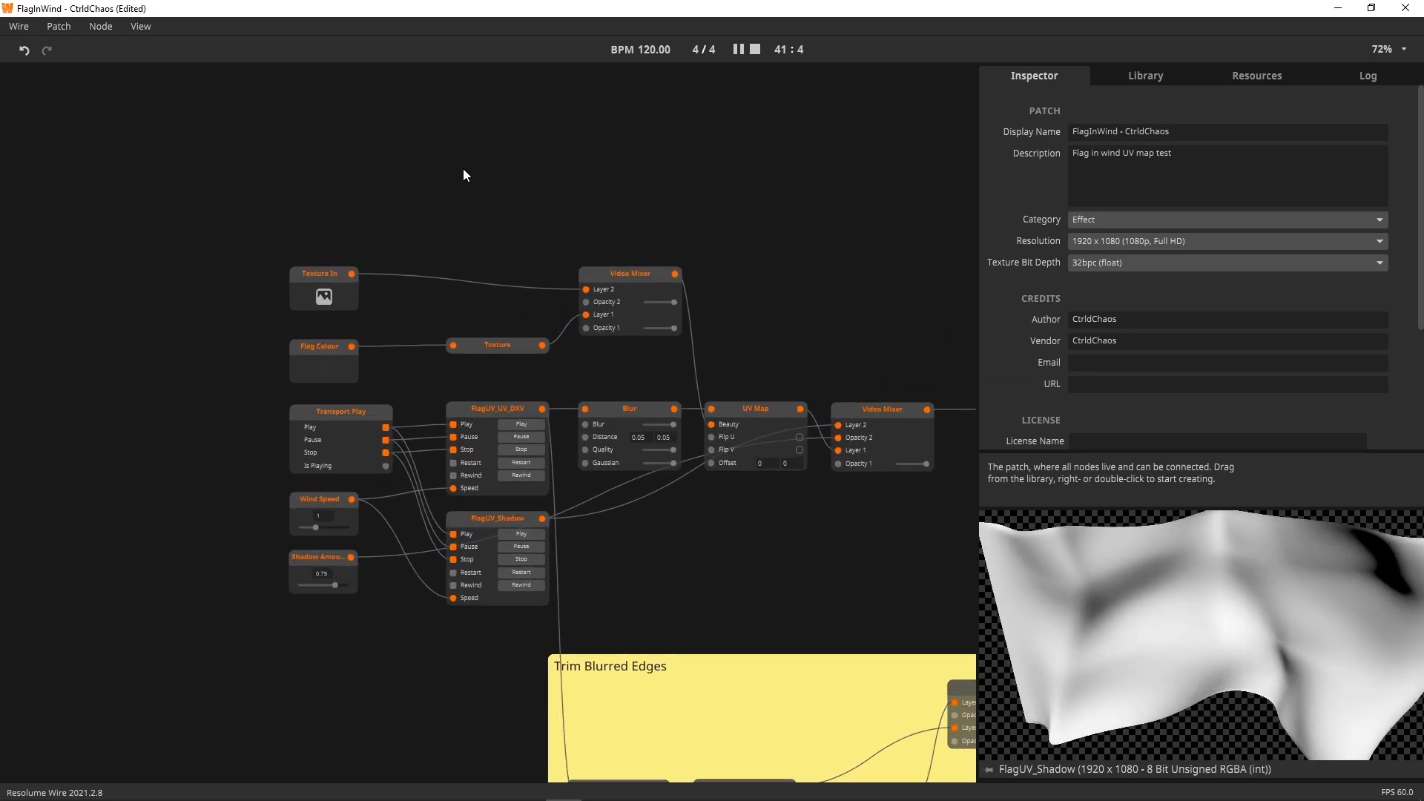
pyautogui.click(323, 277)
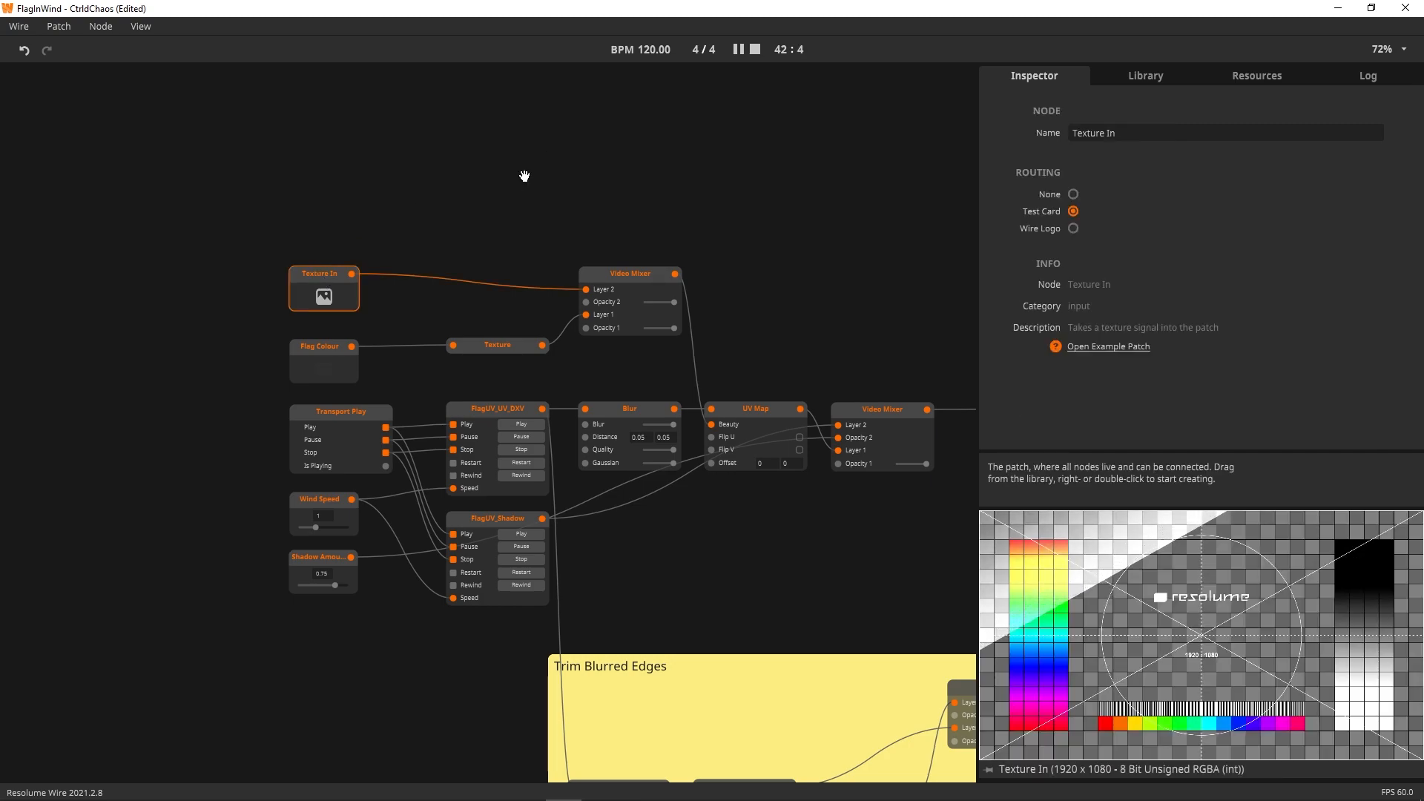
pyautogui.moveTo(519, 178); pyautogui.dragTo(507, 125, button='middle')
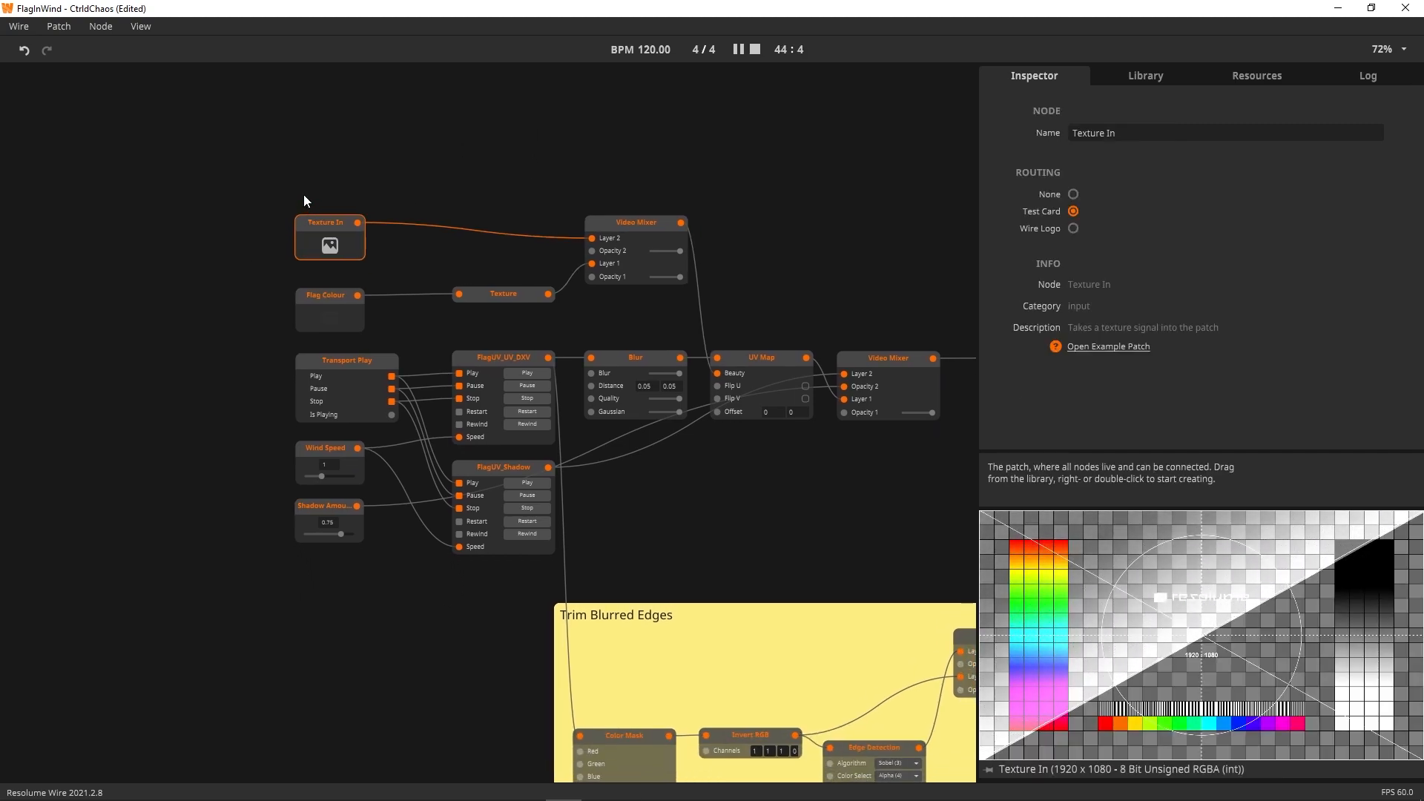
pyautogui.moveTo(504, 169); pyautogui.dragTo(345, 109, button='middle')
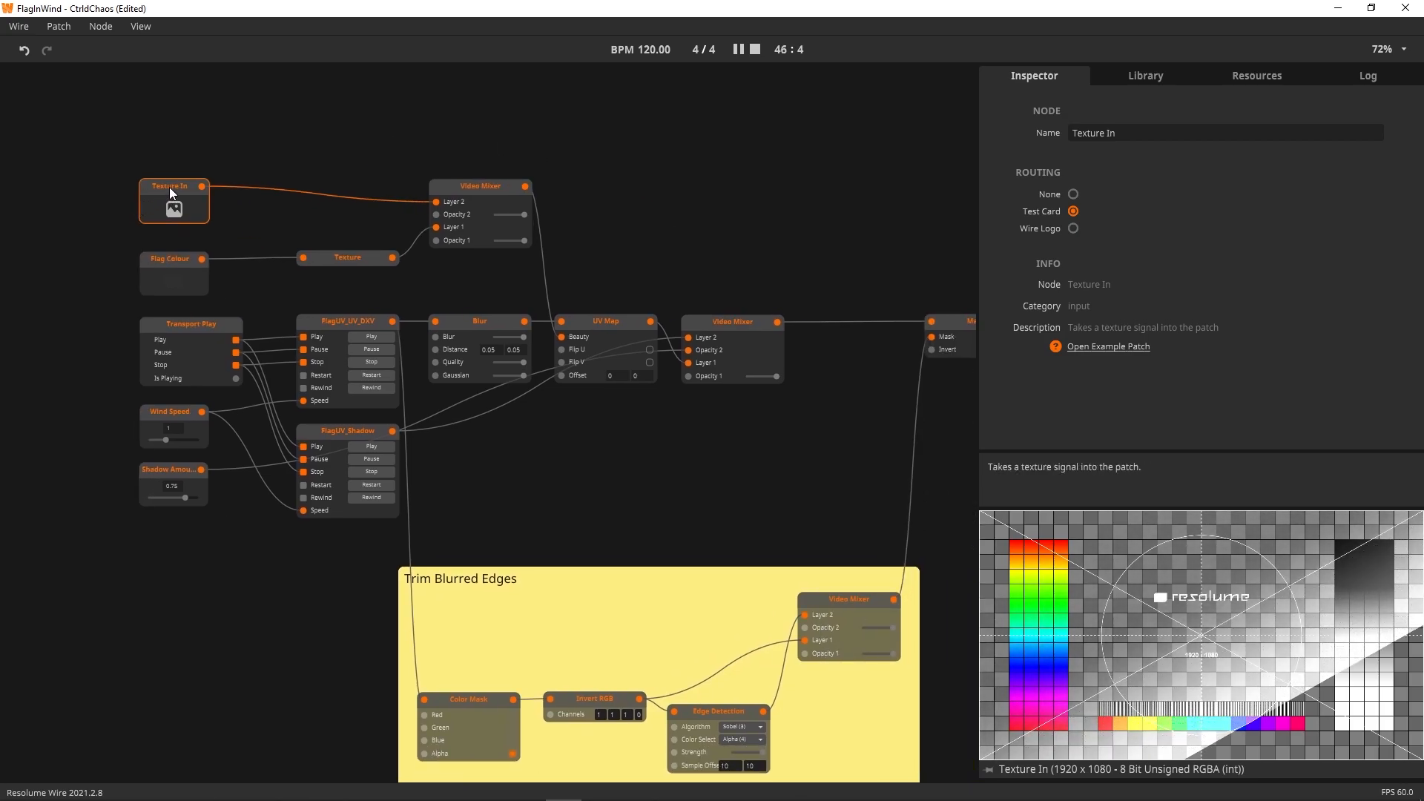
pyautogui.click(488, 187)
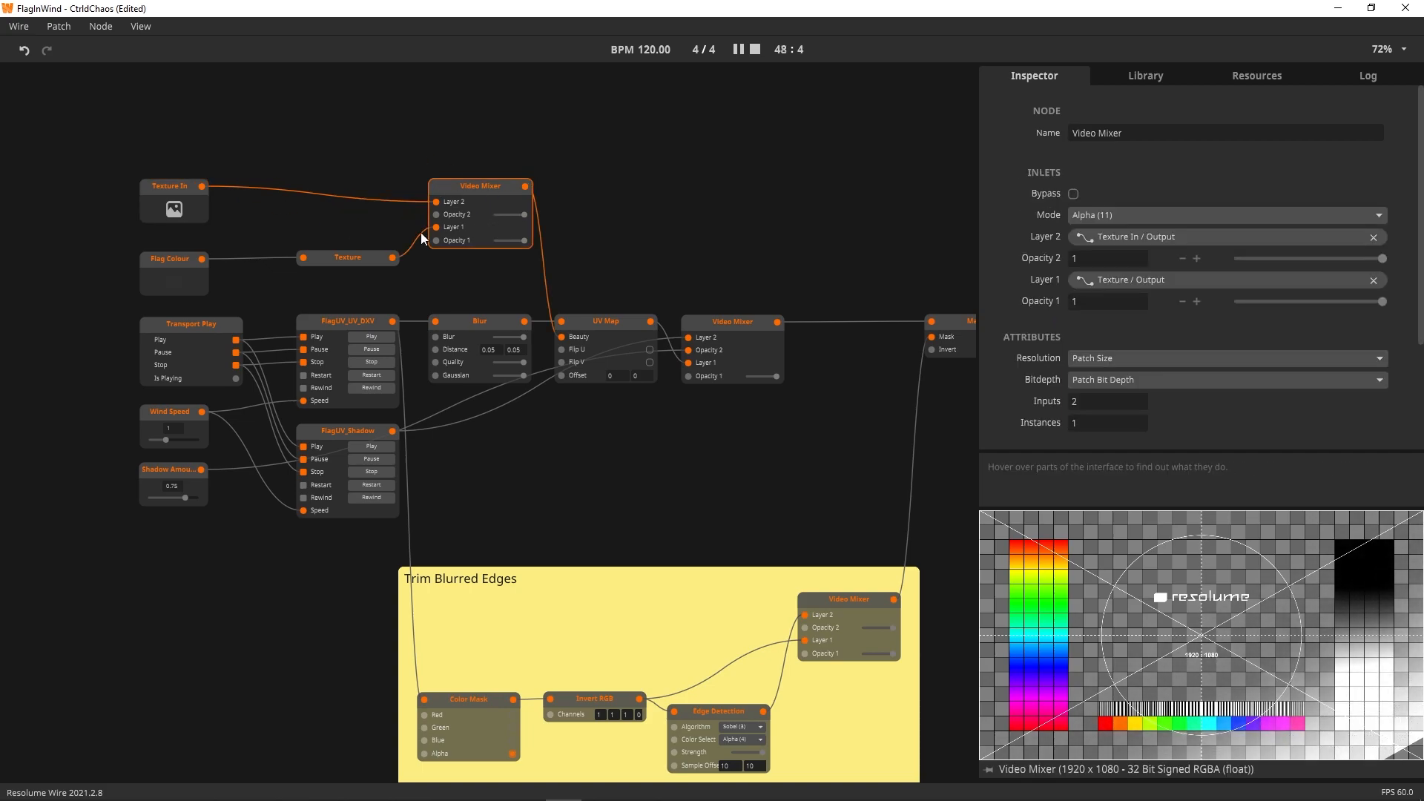
pyautogui.click(178, 260)
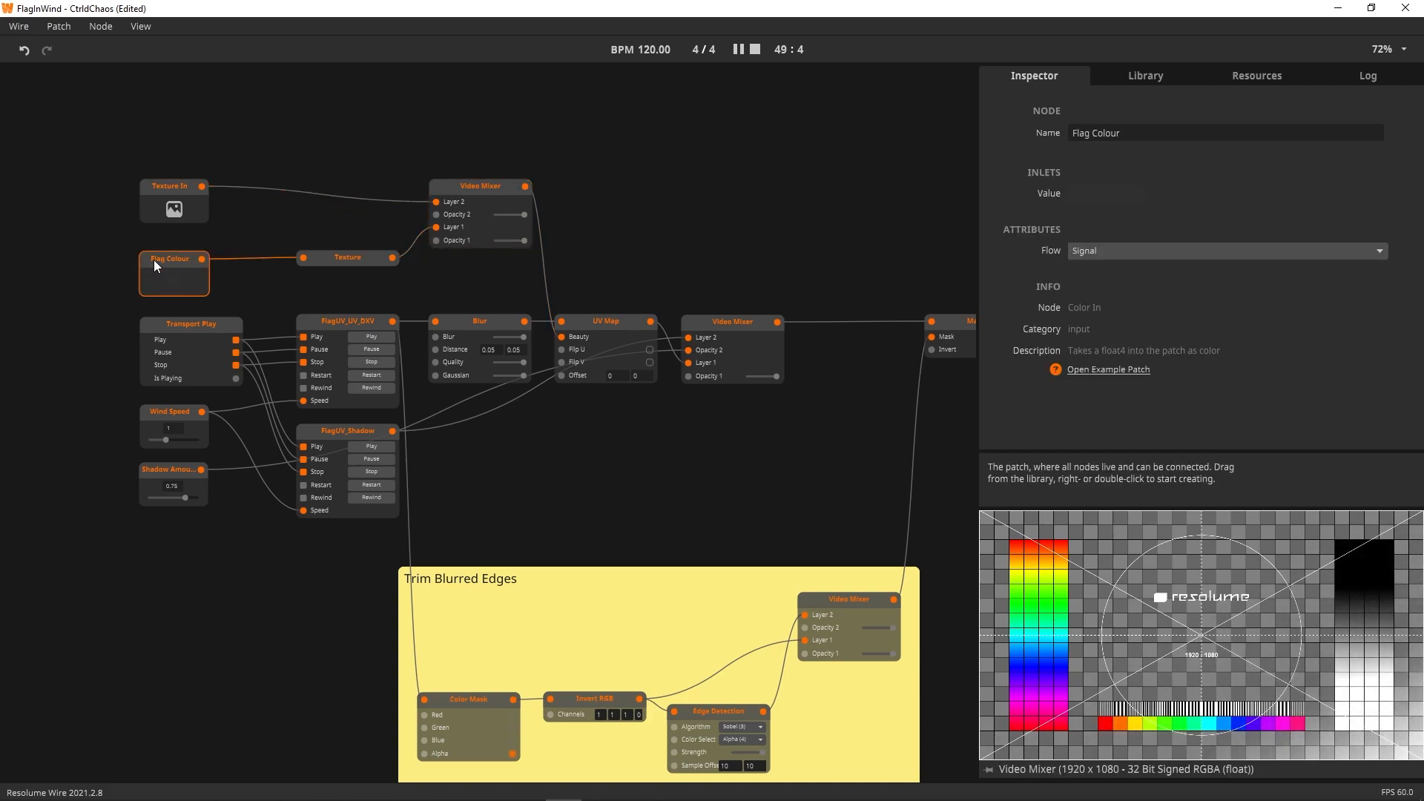
# - Add a Color In node in the empty area beside the patch, open its colour picker, and delete the node again
pyautogui.moveTo(132, 241); pyautogui.dragTo(229, 264, button='middle')
pyautogui.doubleClick(177, 273)
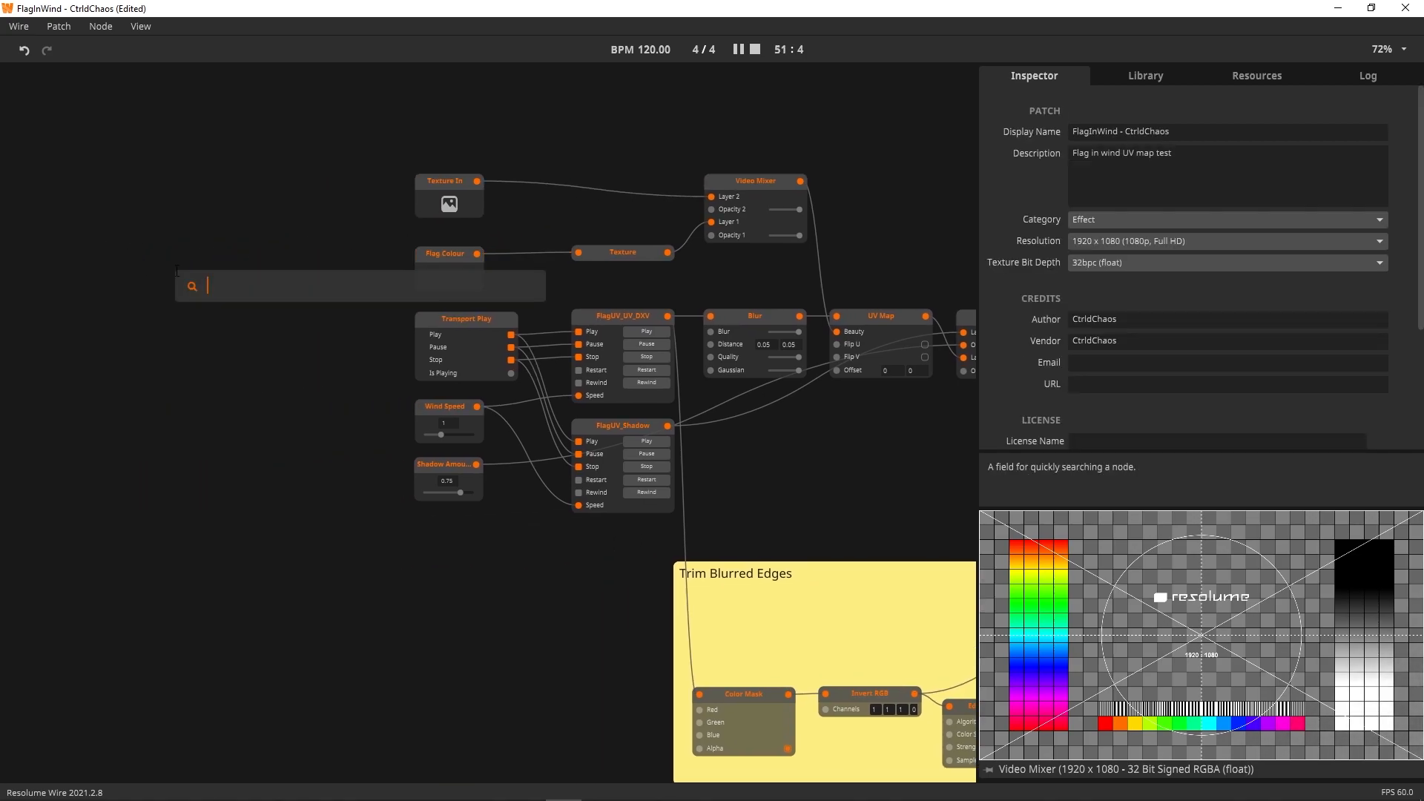
pyautogui.write('color')
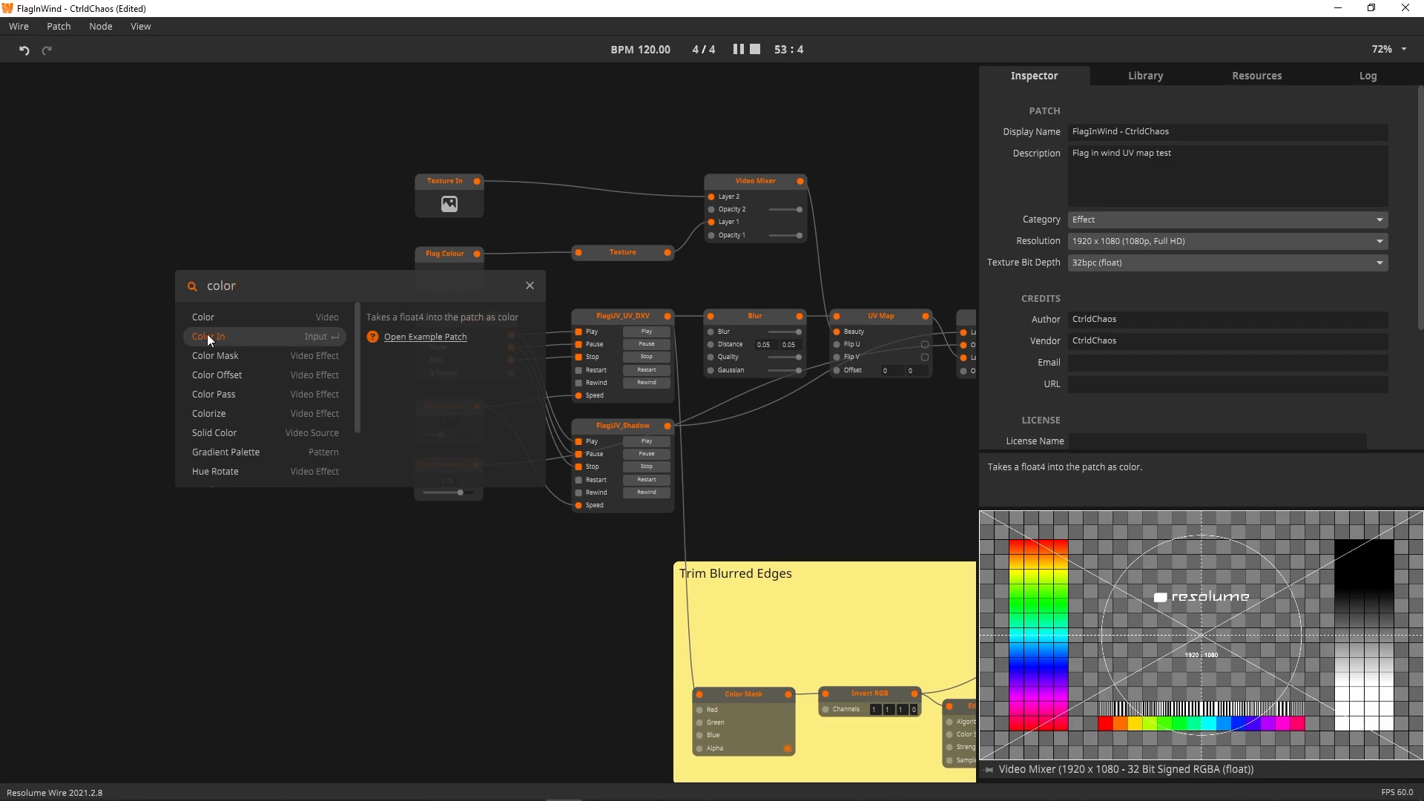
pyautogui.click(258, 336)
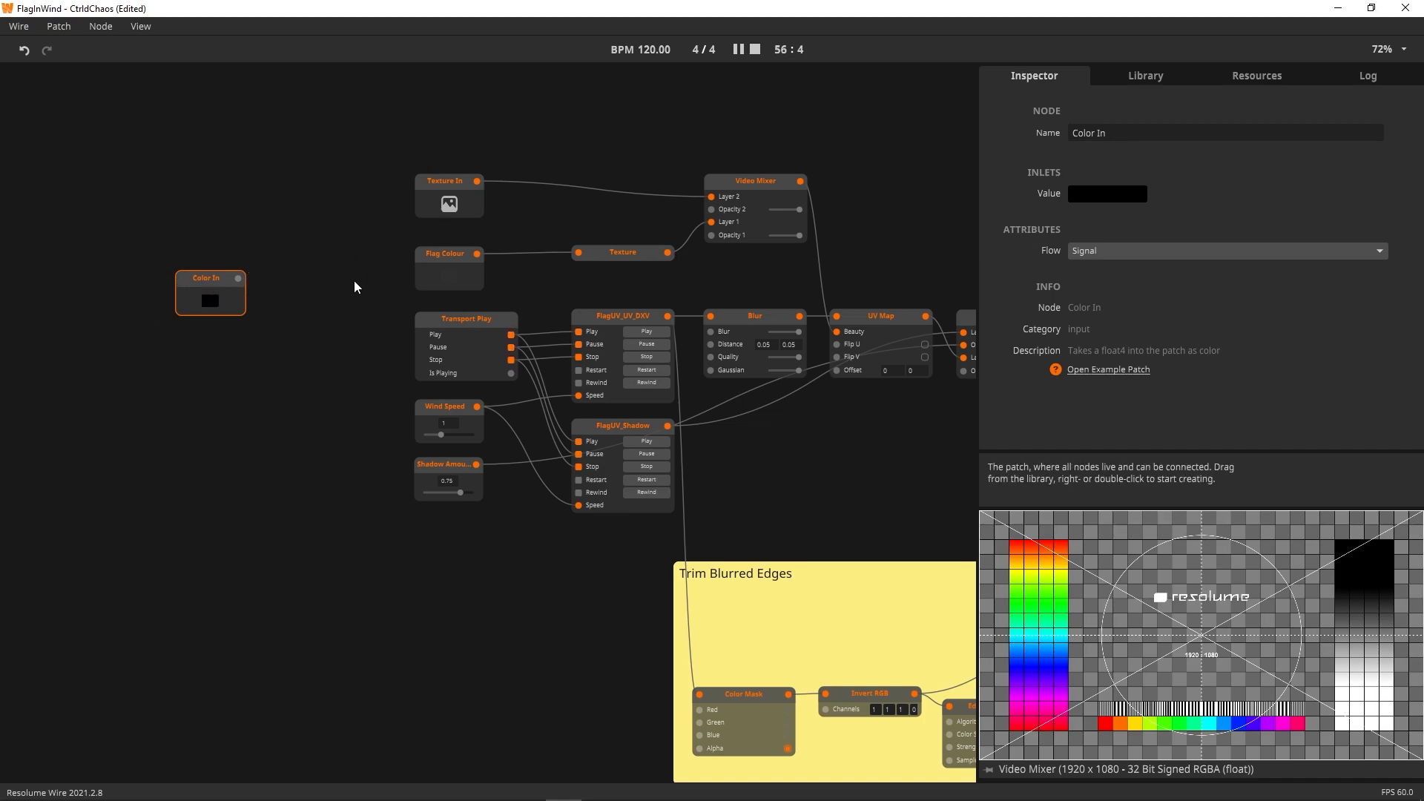
pyautogui.click(220, 302)
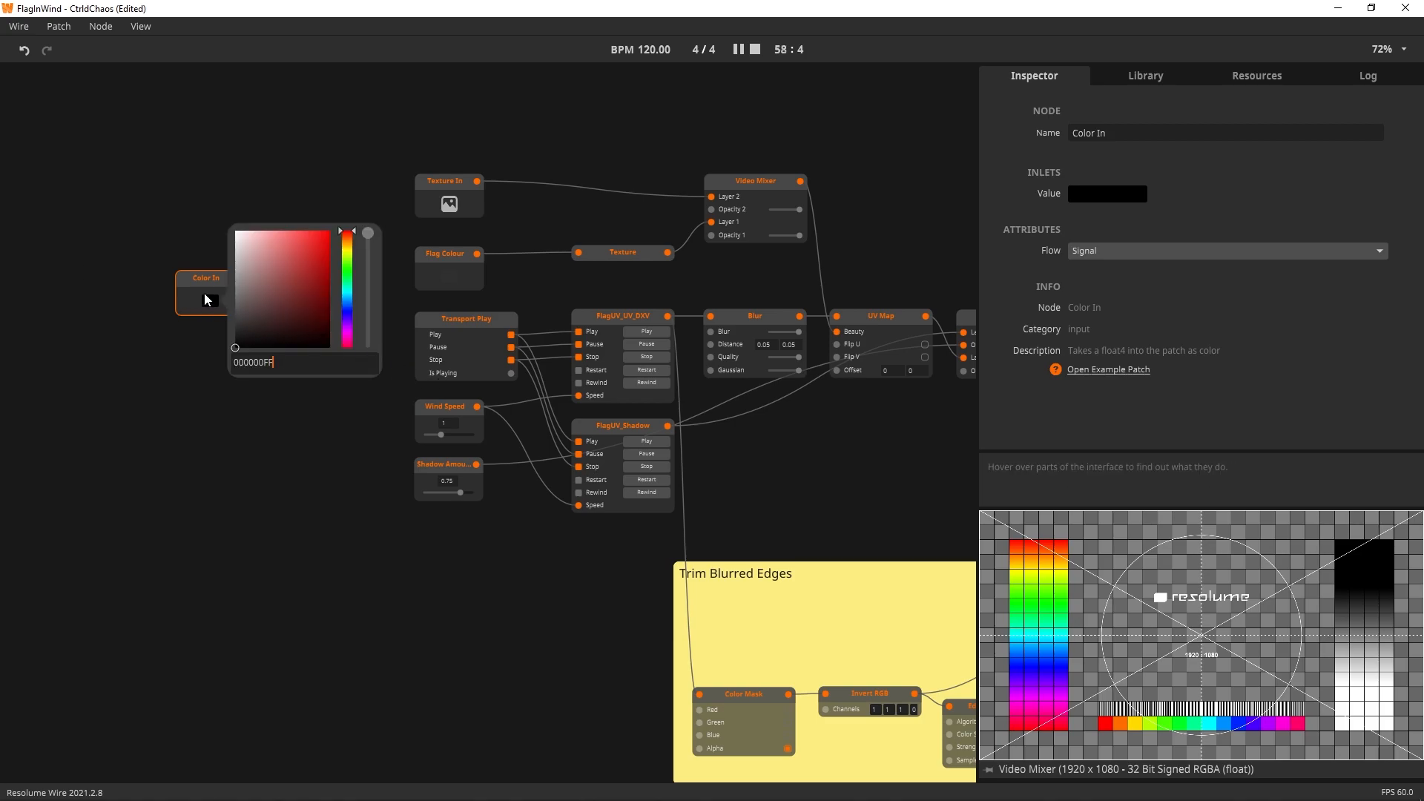
pyautogui.click(212, 278)
pyautogui.press('Delete')
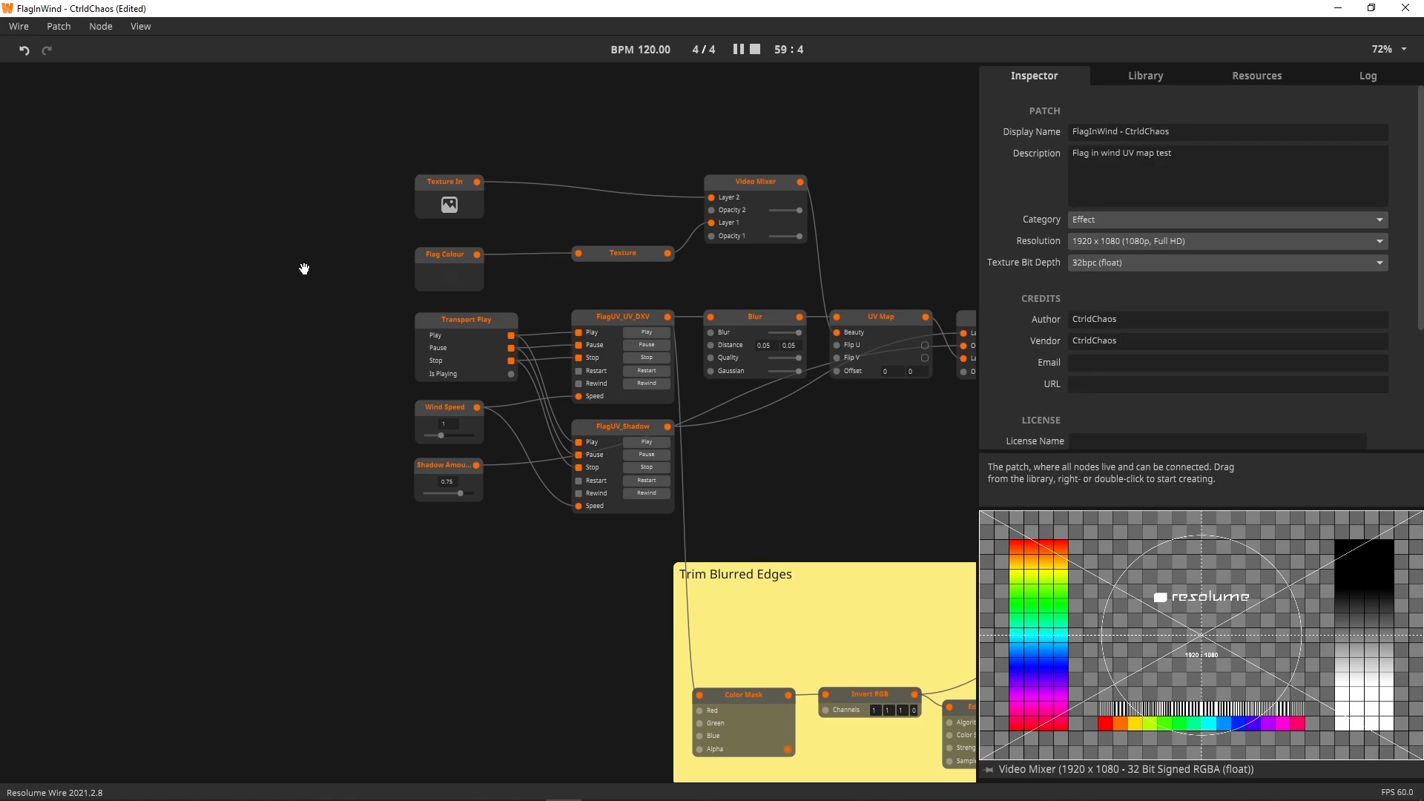
# - Move the Texture node closer to the Flag Colour node
pyautogui.moveTo(333, 262); pyautogui.dragTo(21, 276, button='middle')
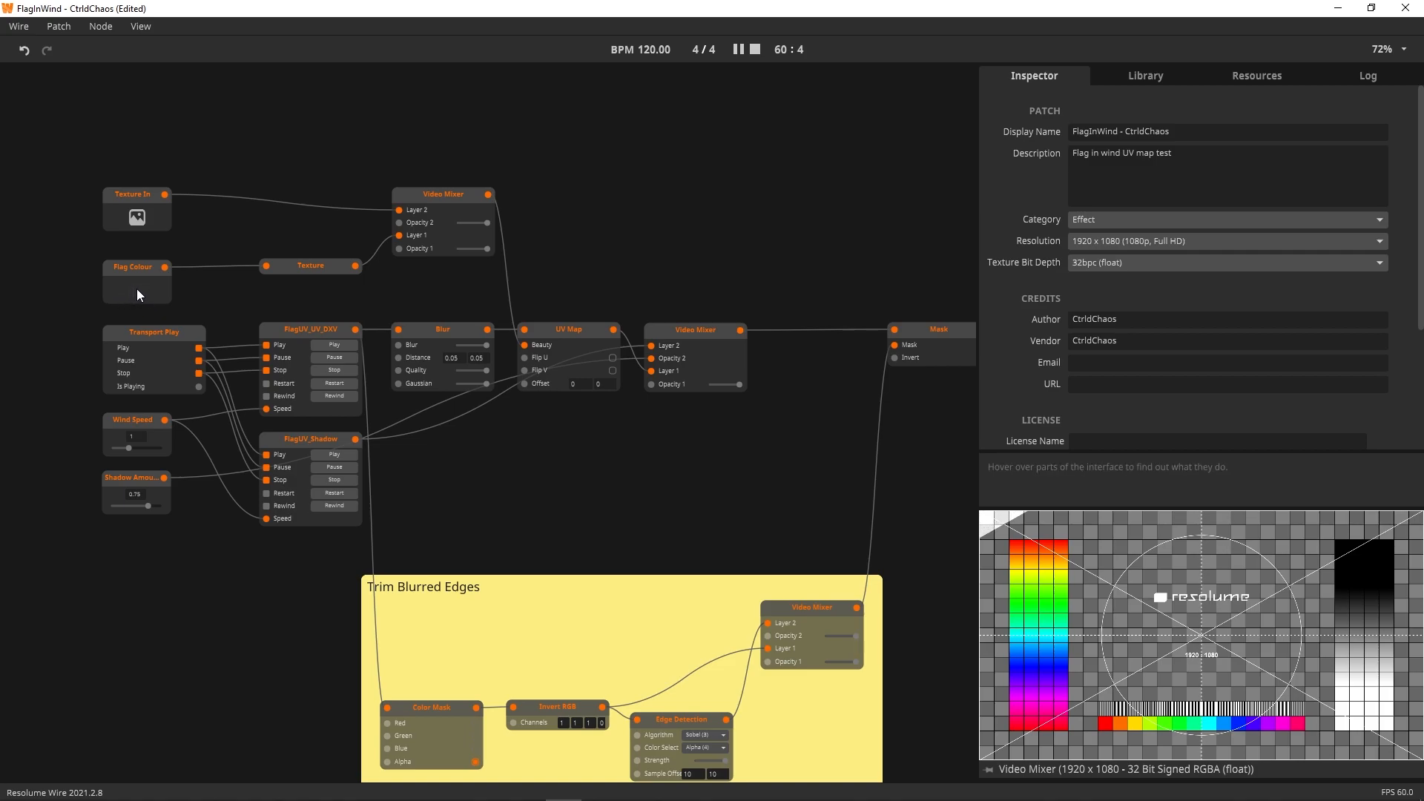
pyautogui.click(276, 267)
pyautogui.moveTo(276, 267)
pyautogui.mouseDown()
pyautogui.moveTo(190, 276)
pyautogui.moveTo(290, 274)
pyautogui.mouseUp()
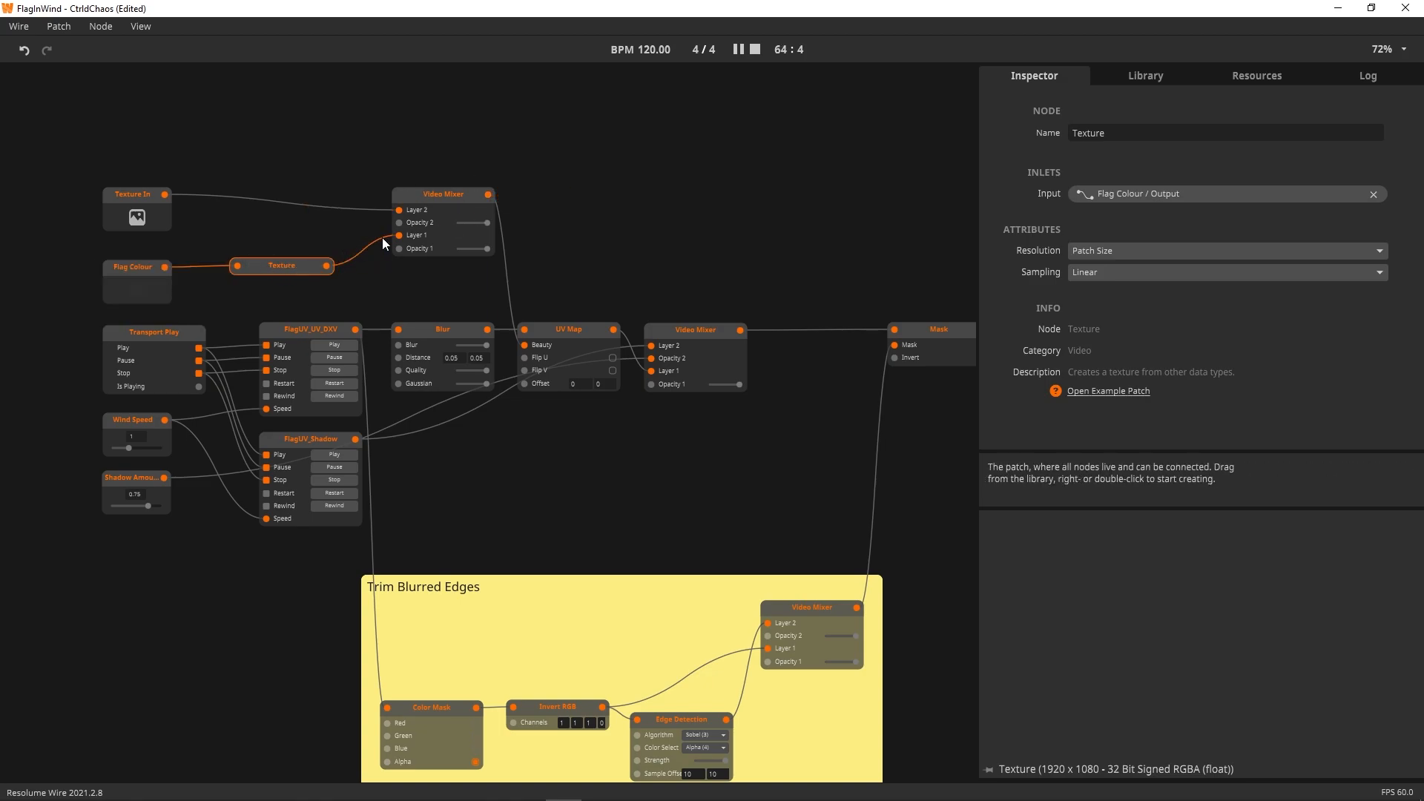
# - Inspect the inlets and blend mode of the Video Mixer fed by Texture In and Texture
pyautogui.moveTo(397, 236); pyautogui.dragTo(397, 236)
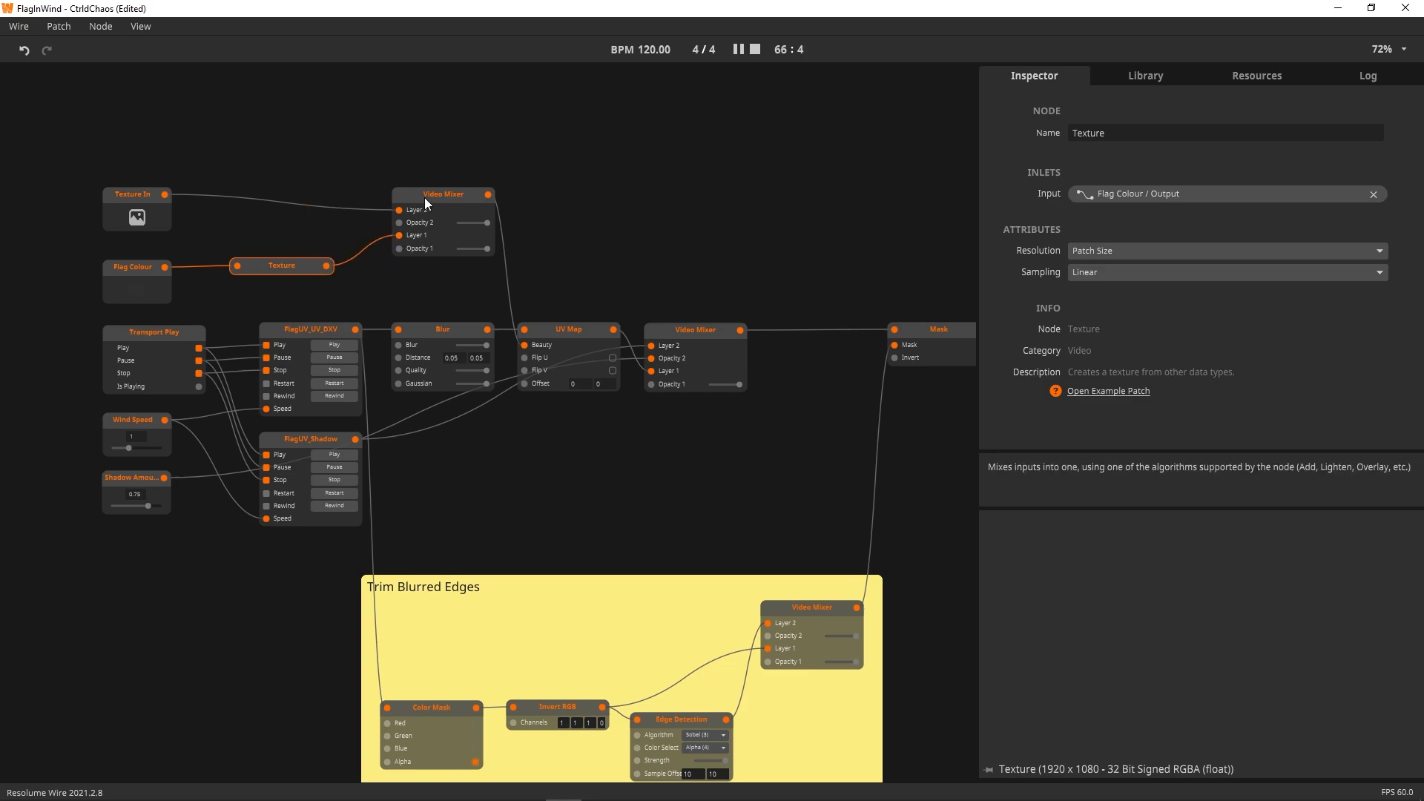
pyautogui.click(439, 186)
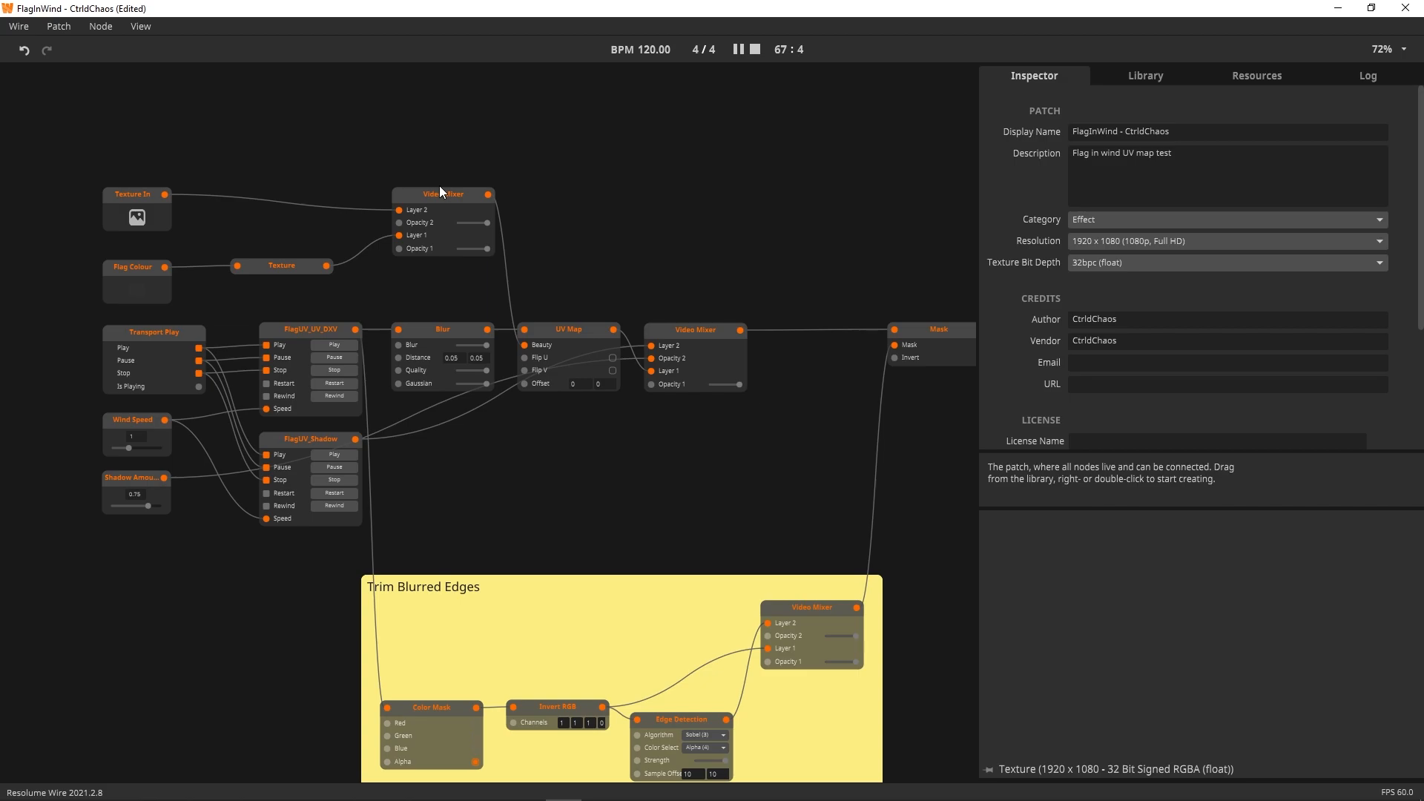
pyautogui.click(439, 189)
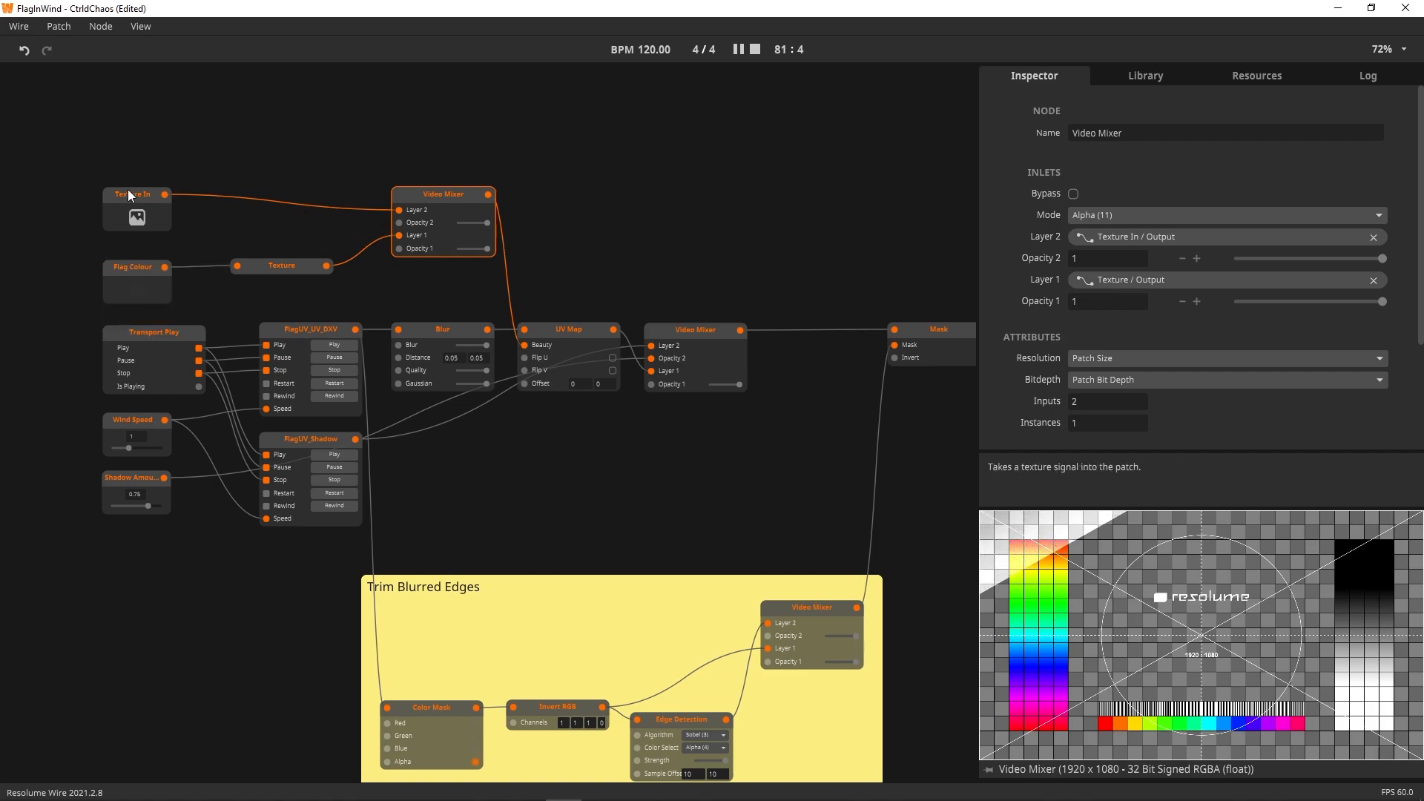
# - Inspect the FlagUV_UV_DXV player, toggle the patch transport, and check the Transport Play node that drives the player
pyautogui.moveTo(612, 221); pyautogui.dragTo(690, 167)
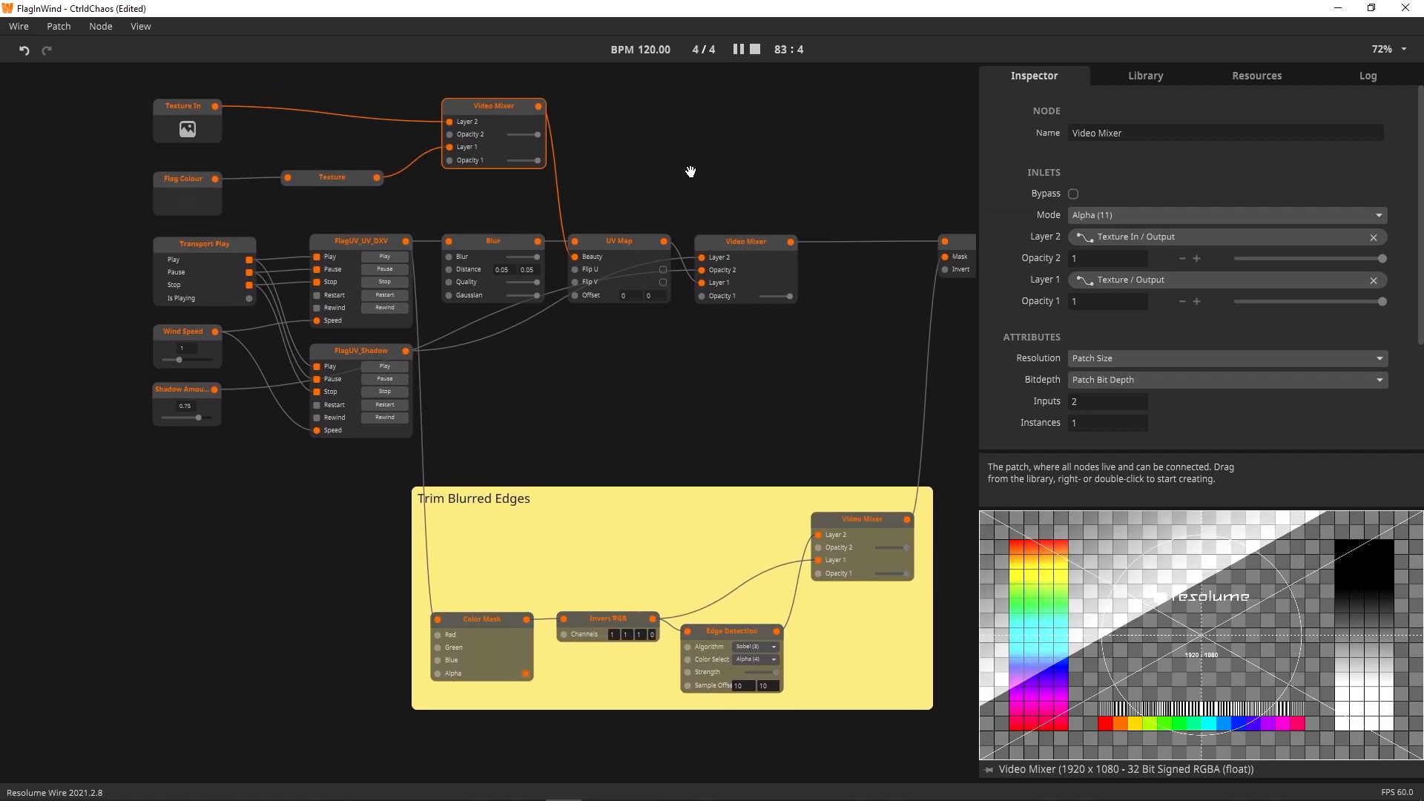
pyautogui.click(446, 234)
pyautogui.click(368, 241)
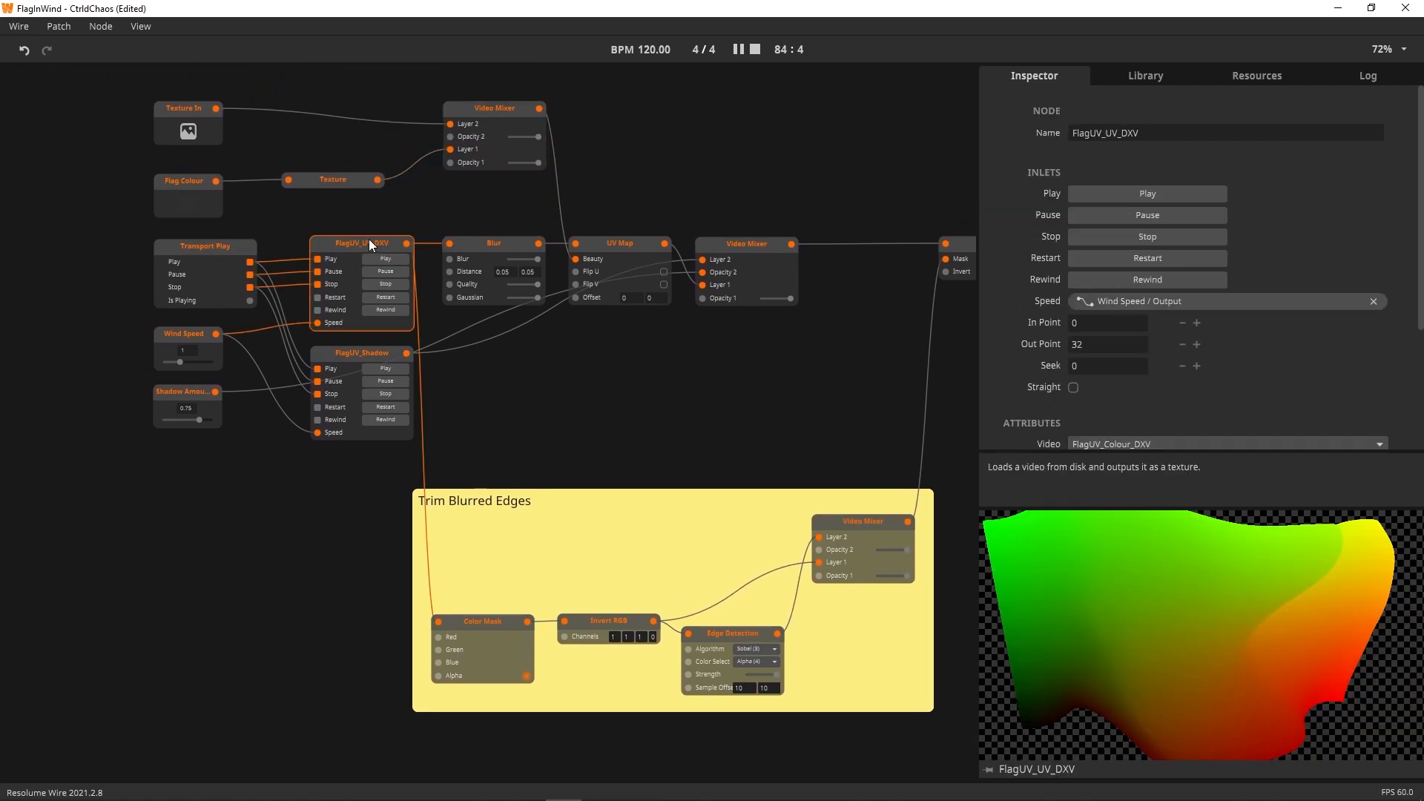
pyautogui.click(738, 48)
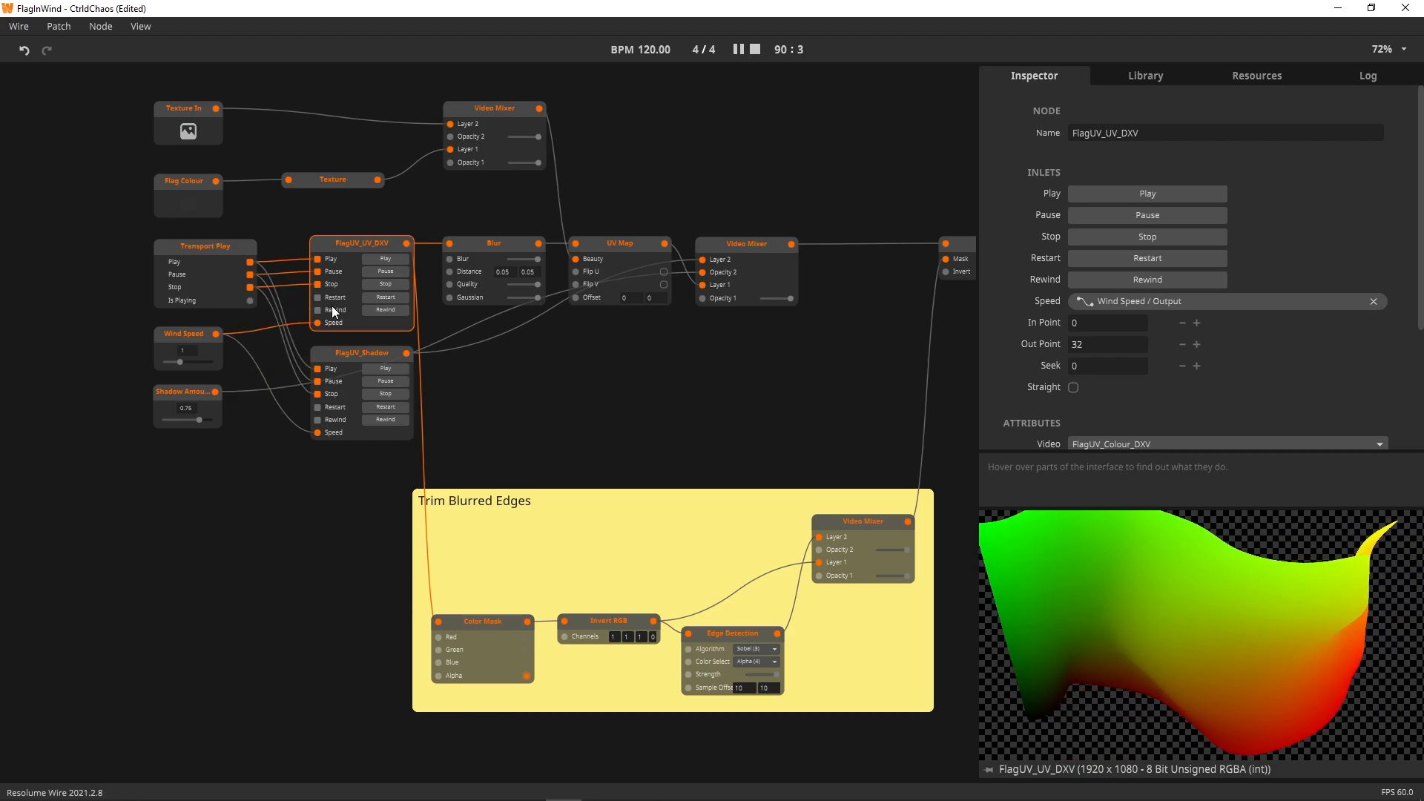
pyautogui.click(194, 252)
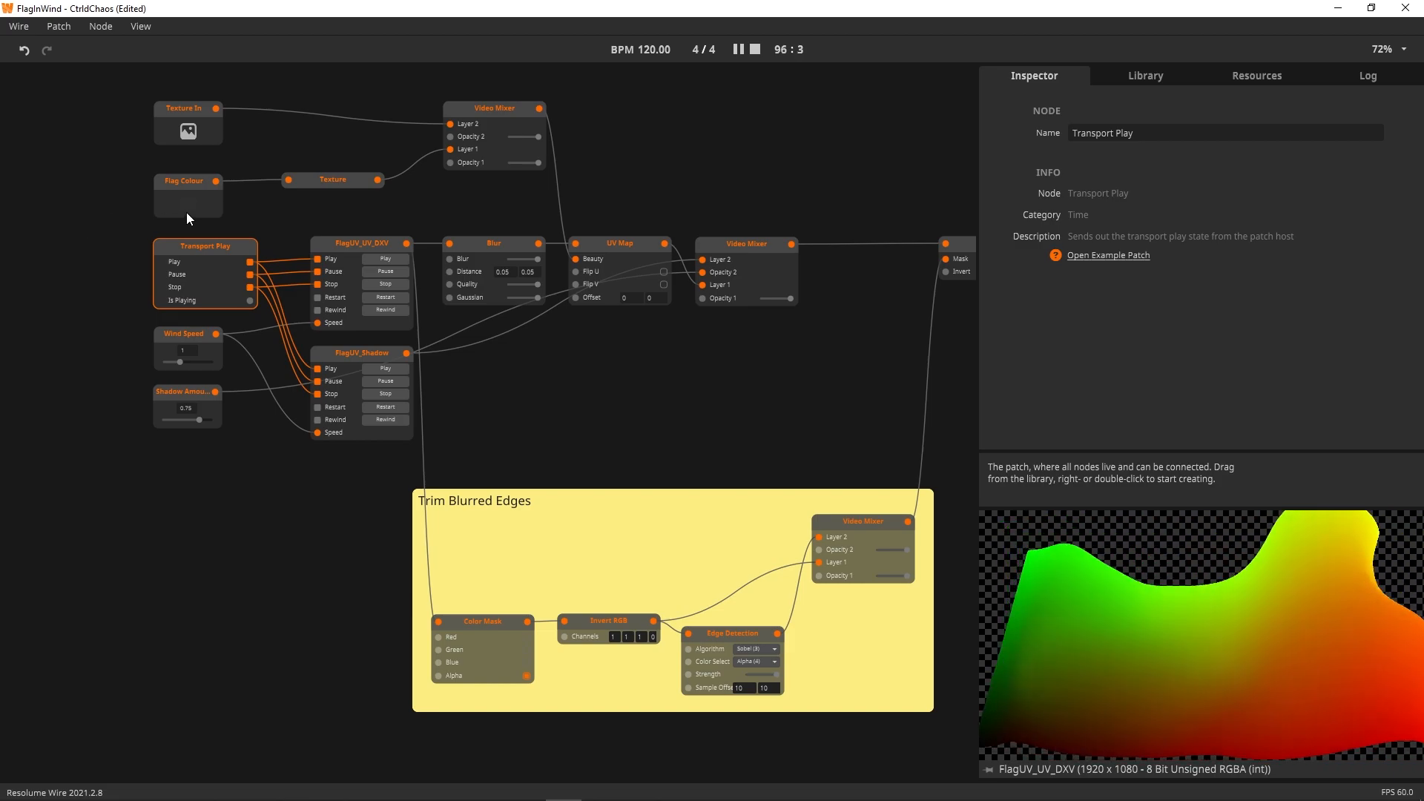
# - Compare the outputs and inlet settings of the Blur and UV Map nodes
pyautogui.moveTo(657, 405); pyautogui.dragTo(563, 408, button='middle')
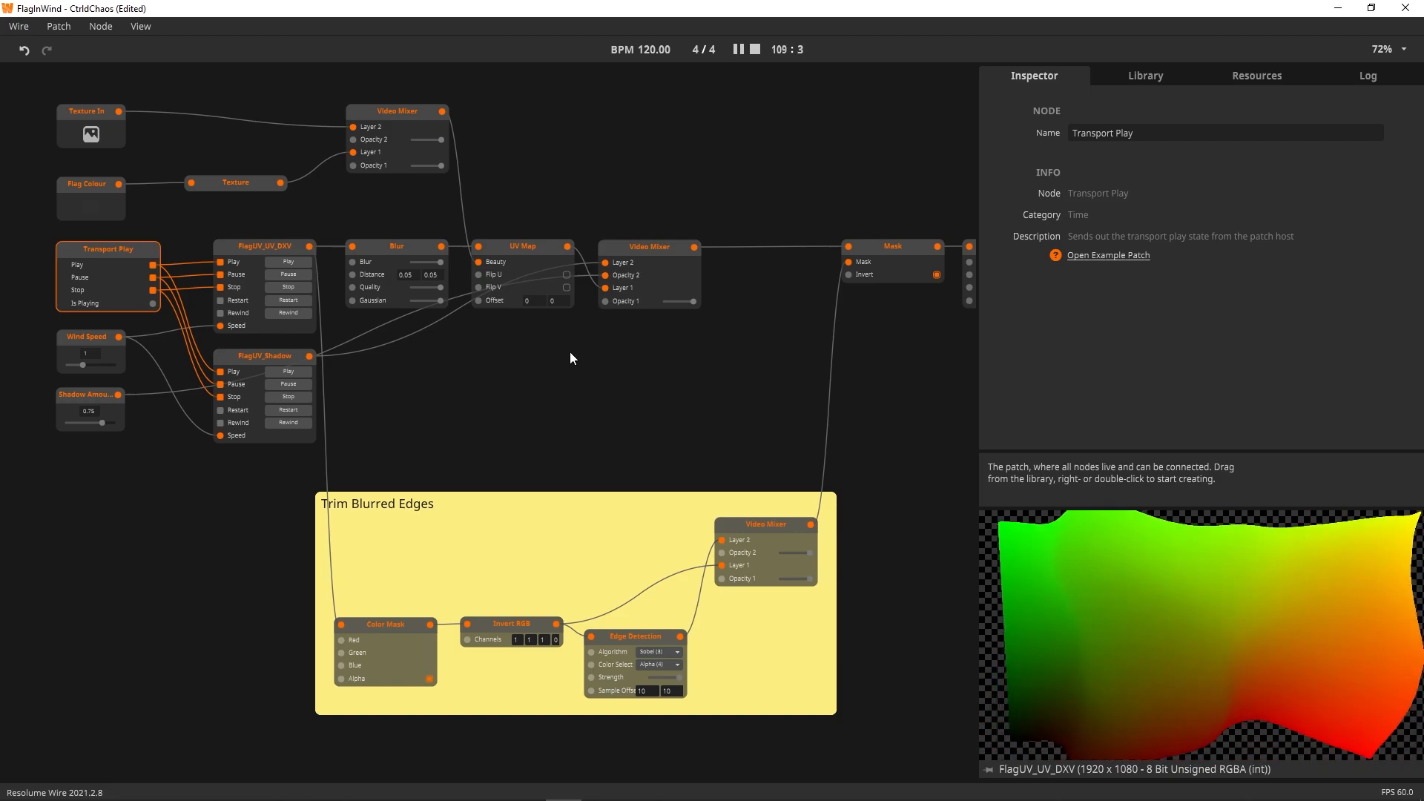
pyautogui.click(514, 245)
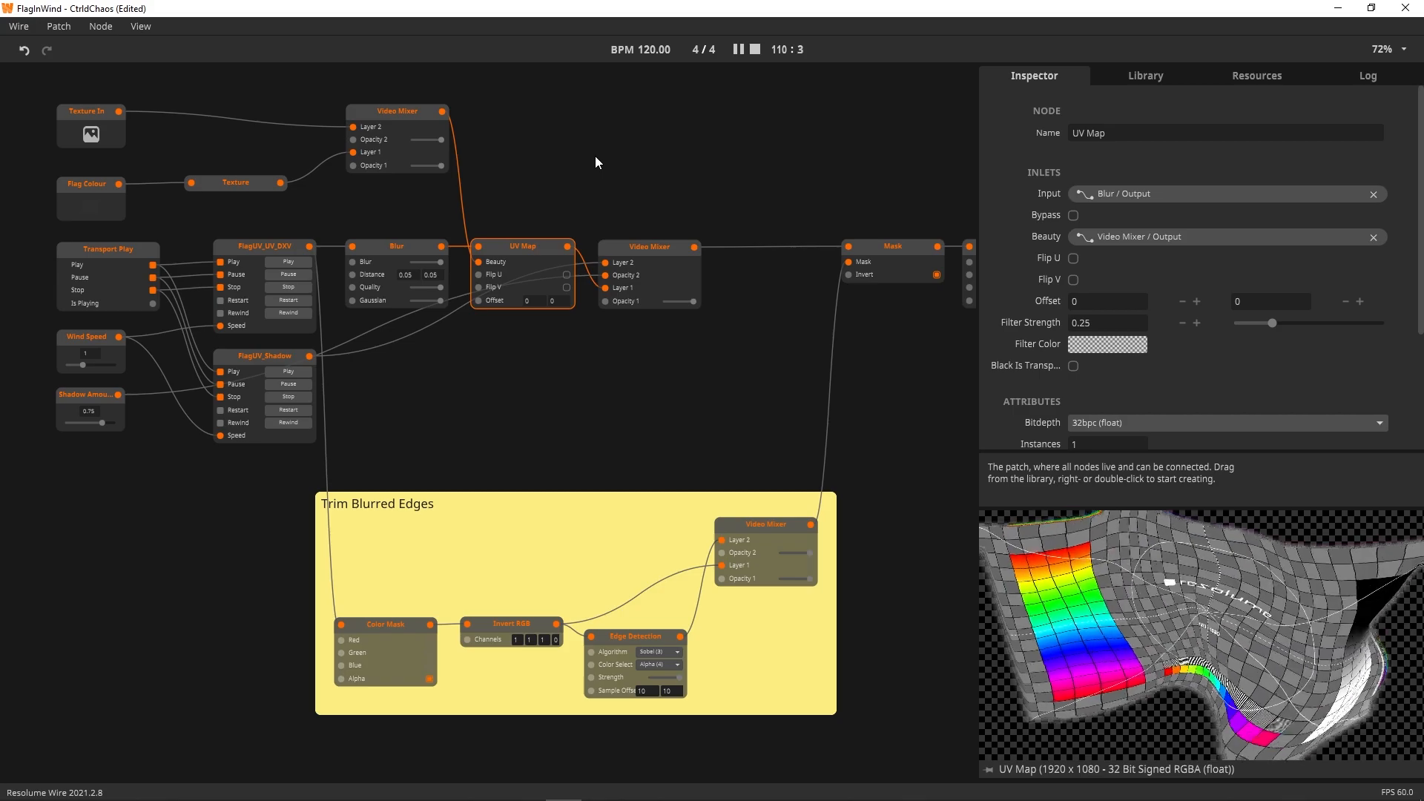
pyautogui.click(395, 244)
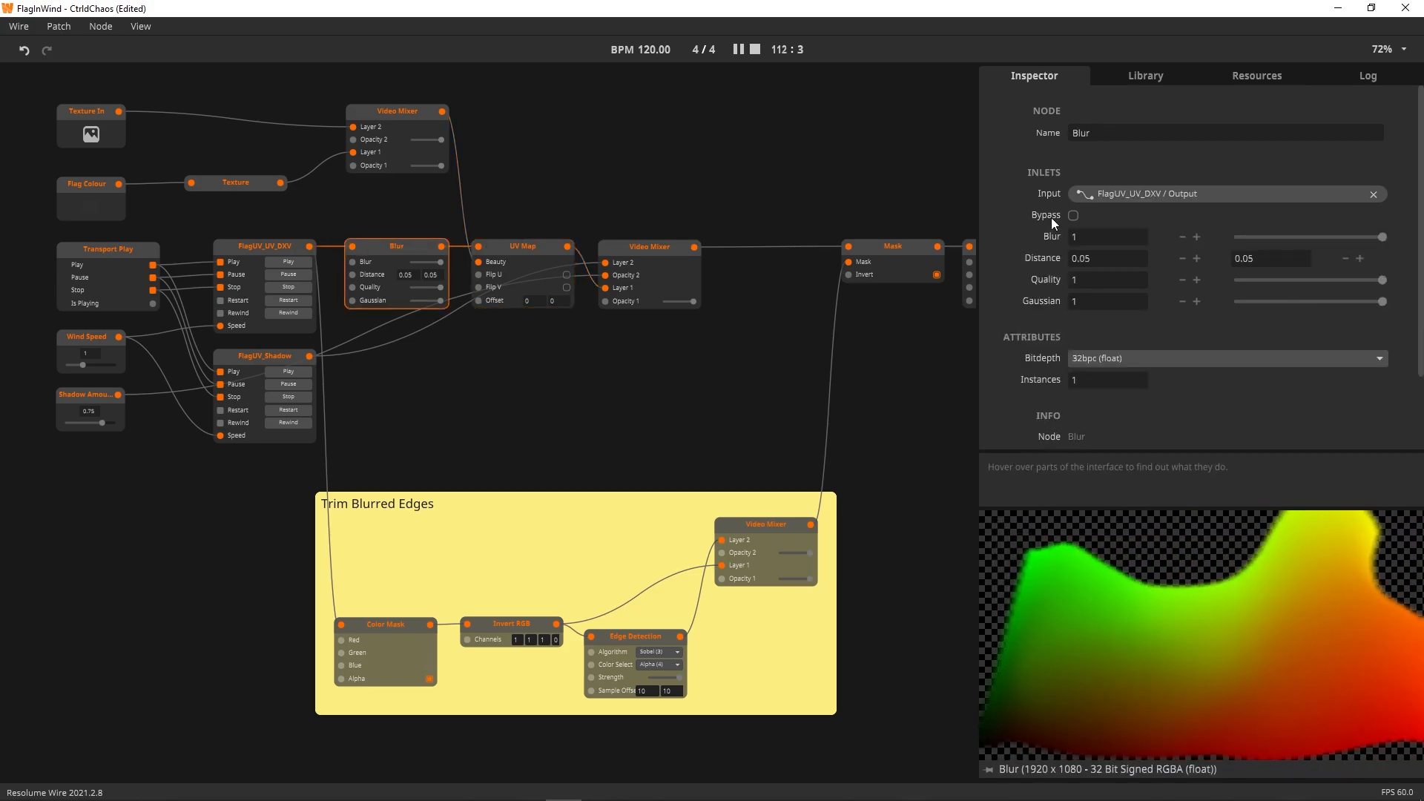
pyautogui.click(537, 244)
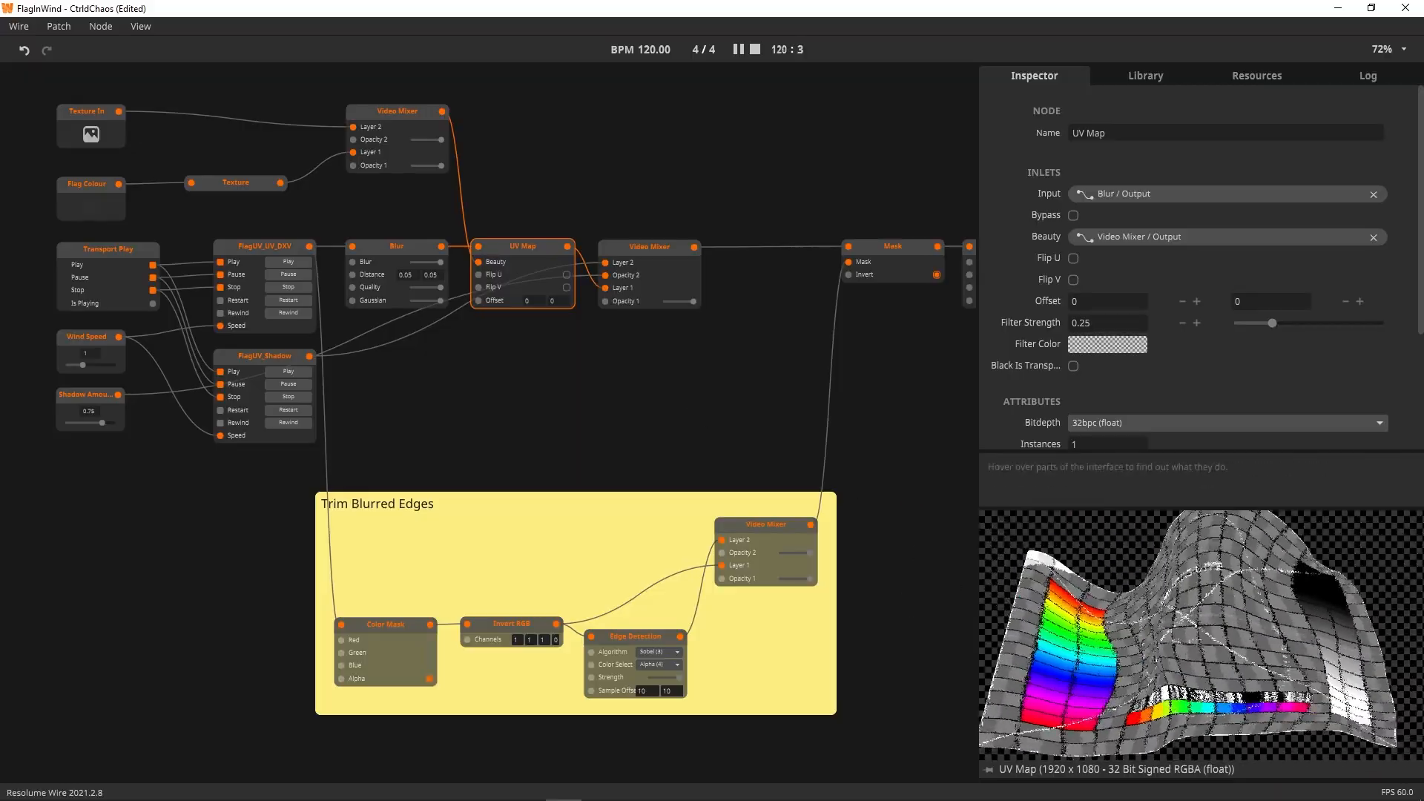
pyautogui.click(397, 248)
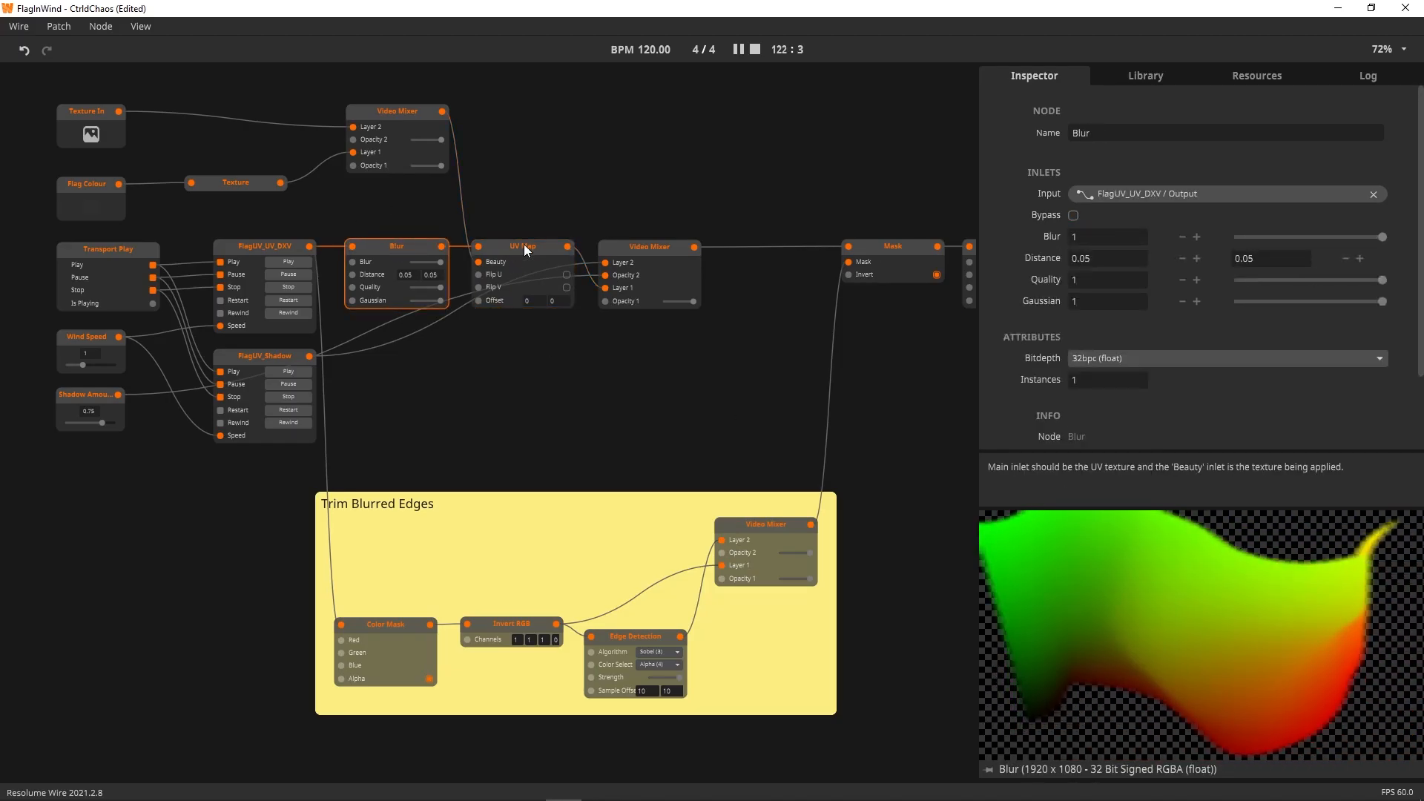
pyautogui.click(501, 247)
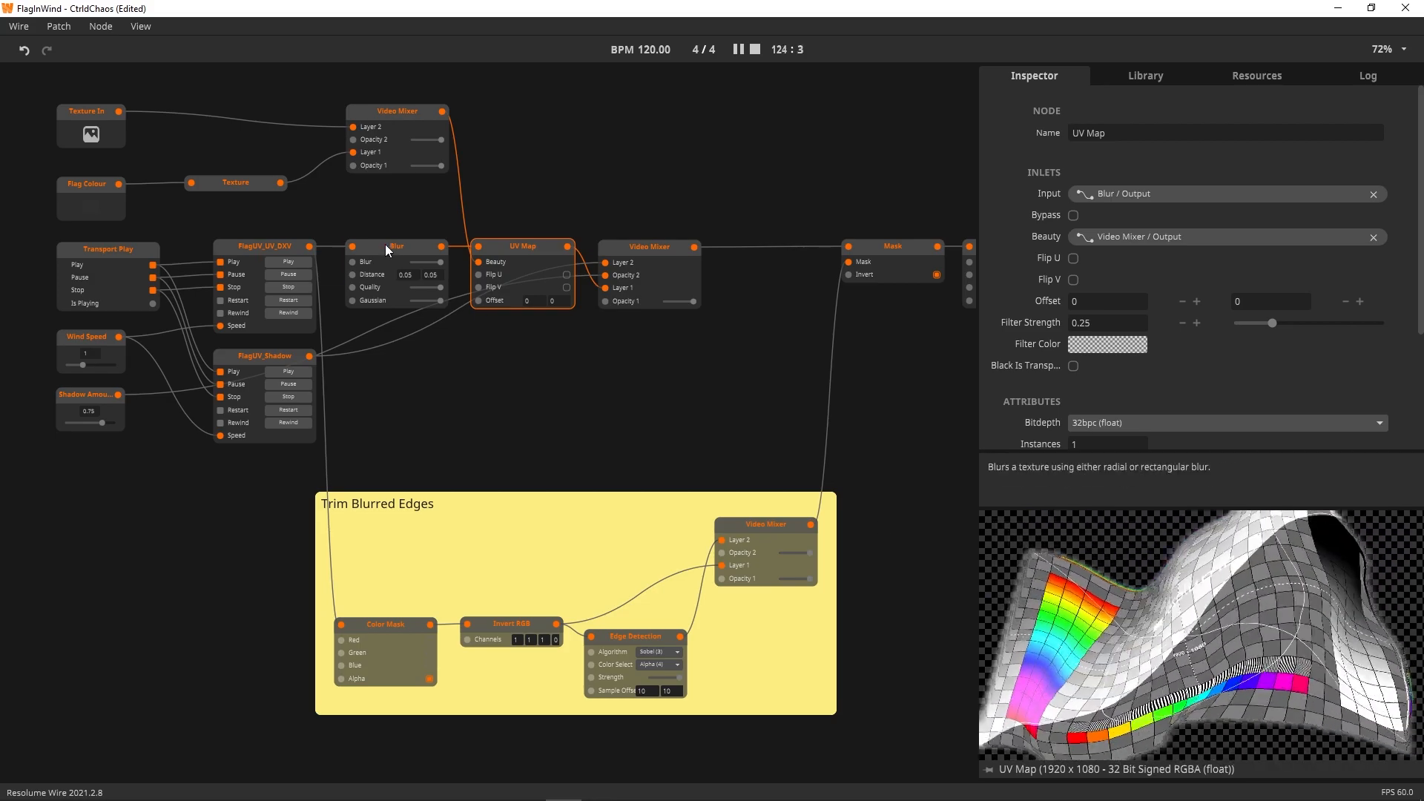
pyautogui.click(407, 247)
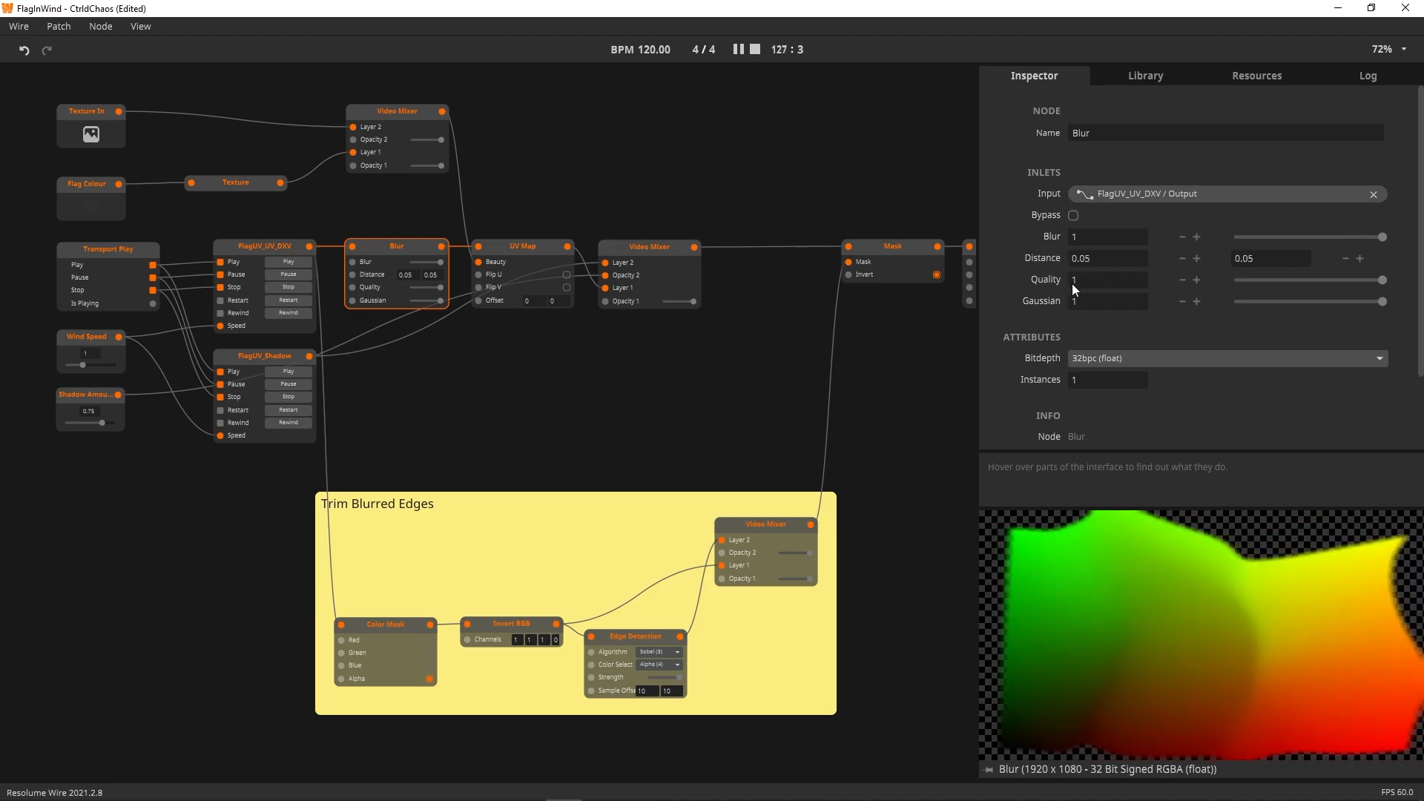
pyautogui.click(531, 252)
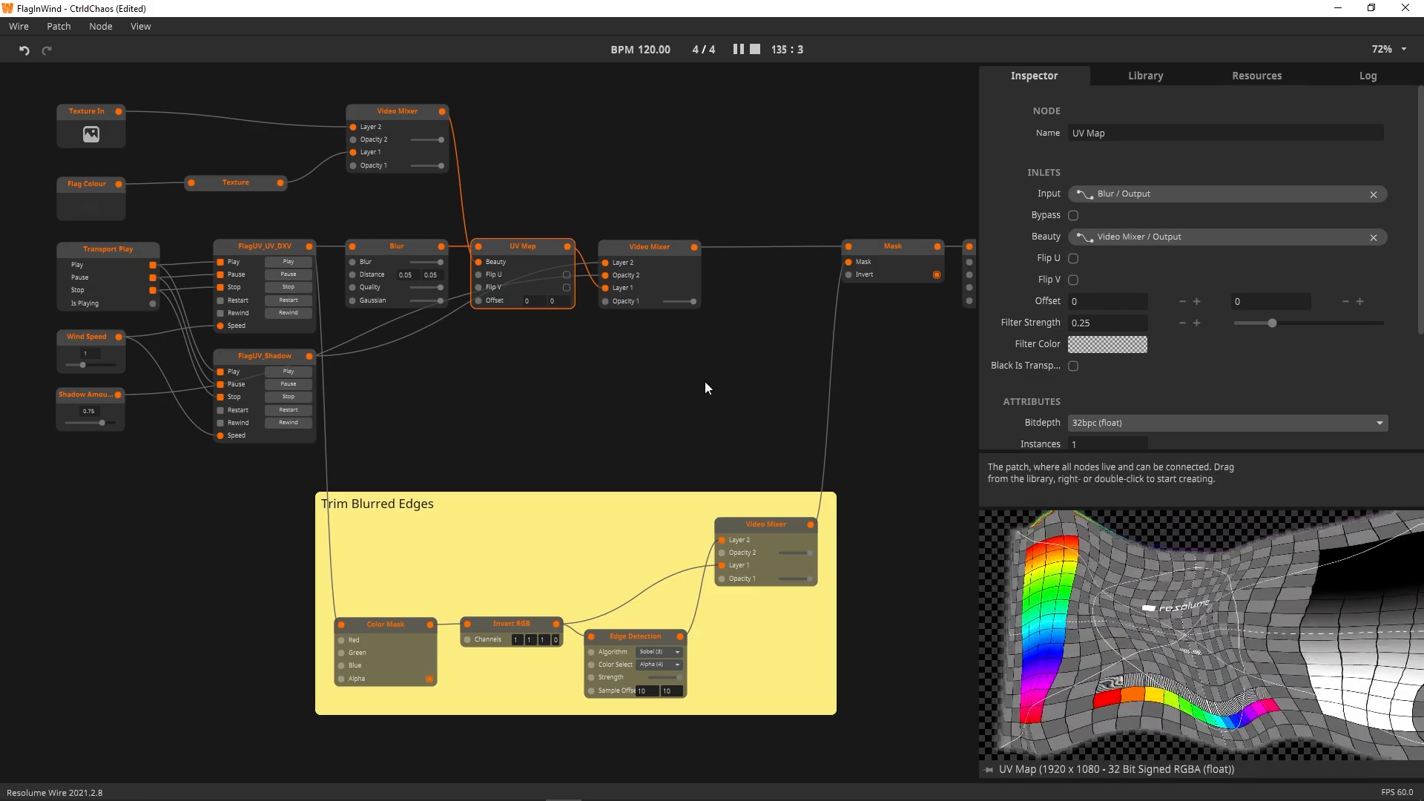
pyautogui.click(706, 310)
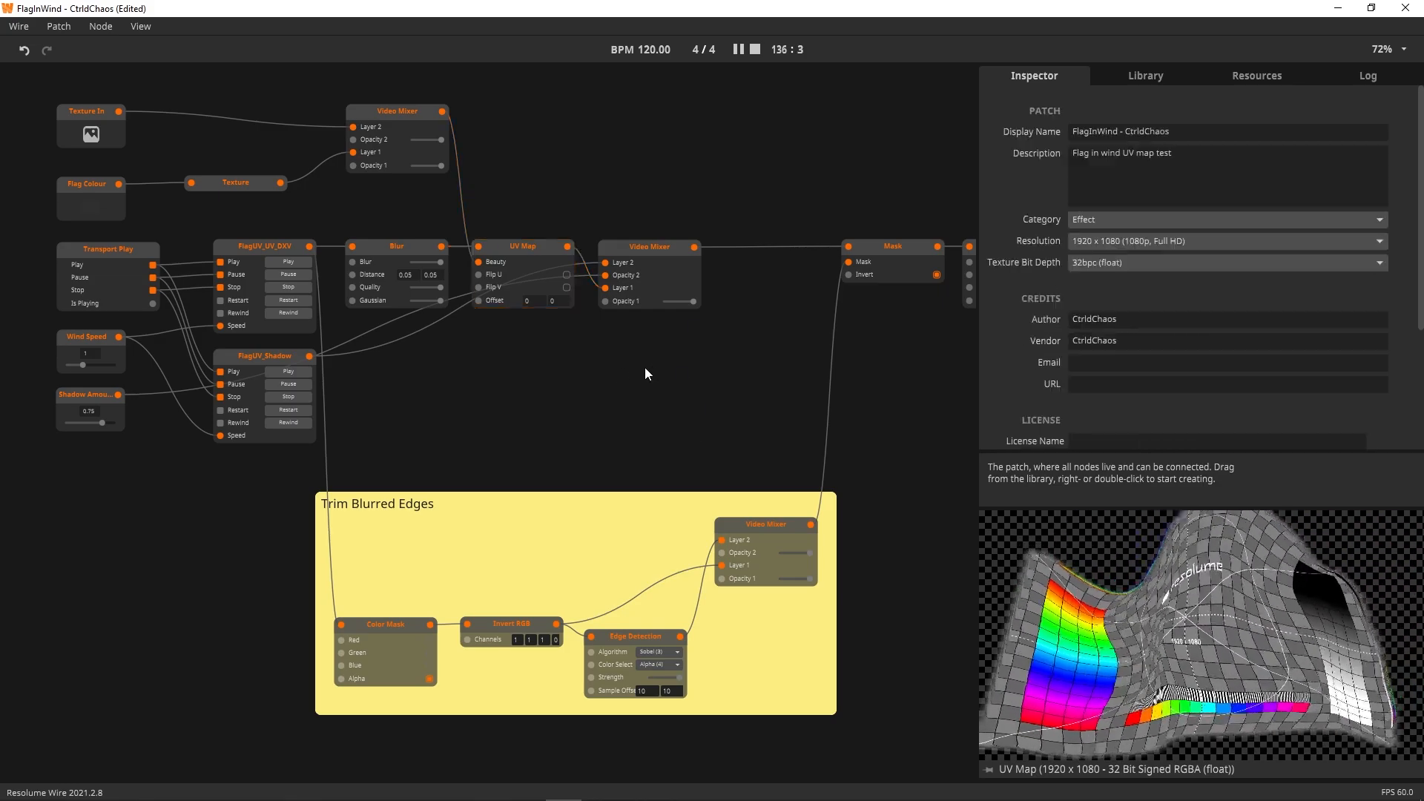
pyautogui.click(408, 243)
pyautogui.click(463, 244)
pyautogui.click(534, 248)
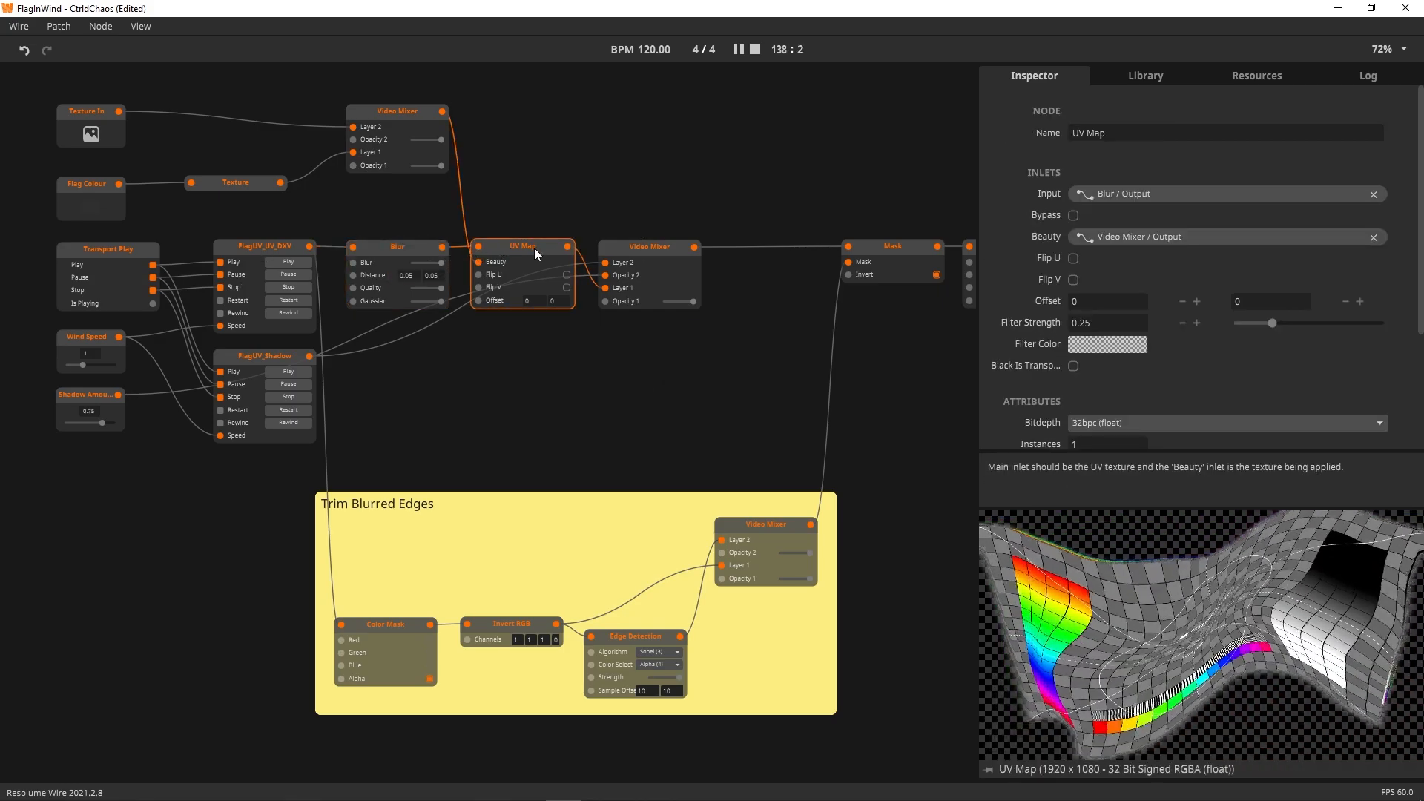
# - Examine how the Video Mixer after UV Map combines the FlagUV_Shadow and UV Map outputs, comparing the three nodes' previews
pyautogui.click(643, 247)
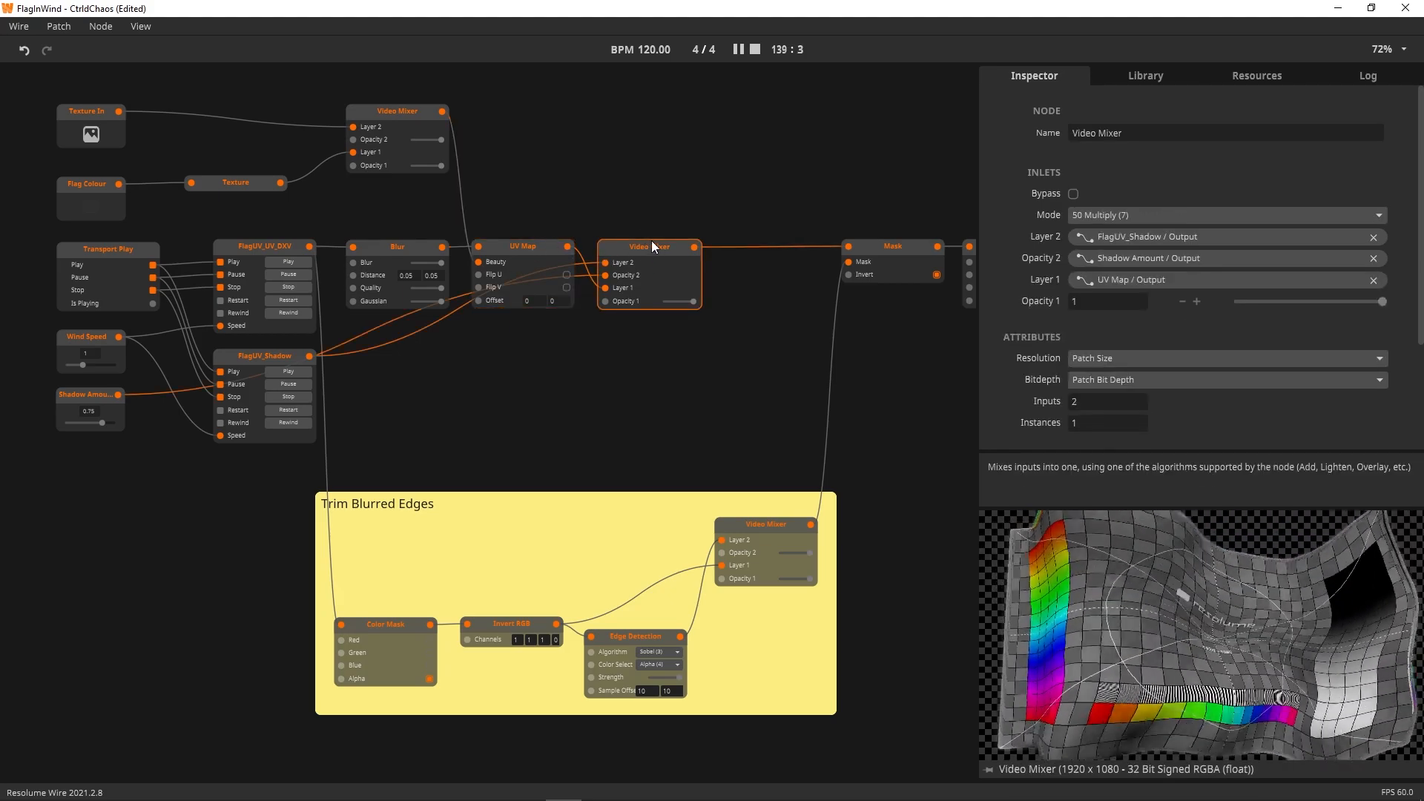
pyautogui.click(291, 357)
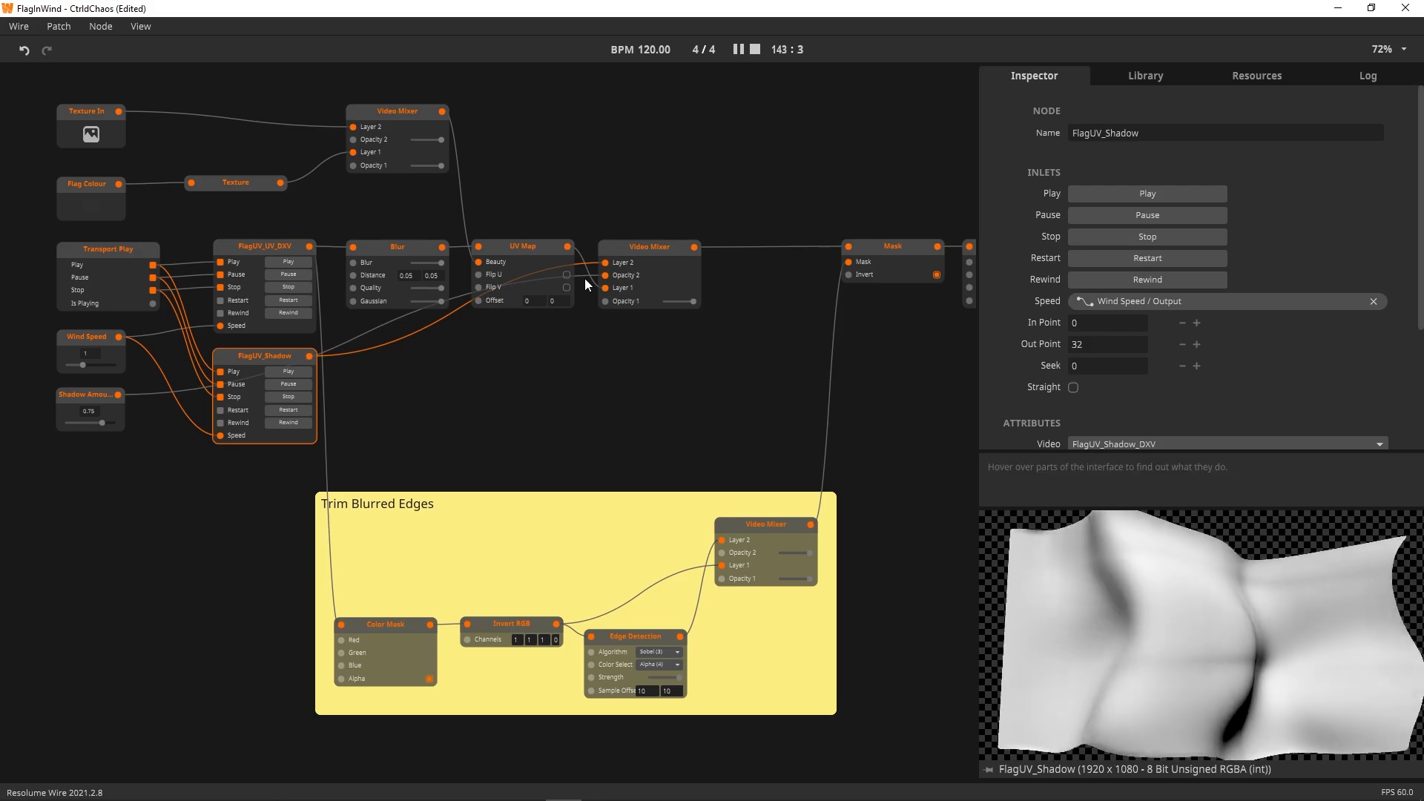
pyautogui.click(632, 250)
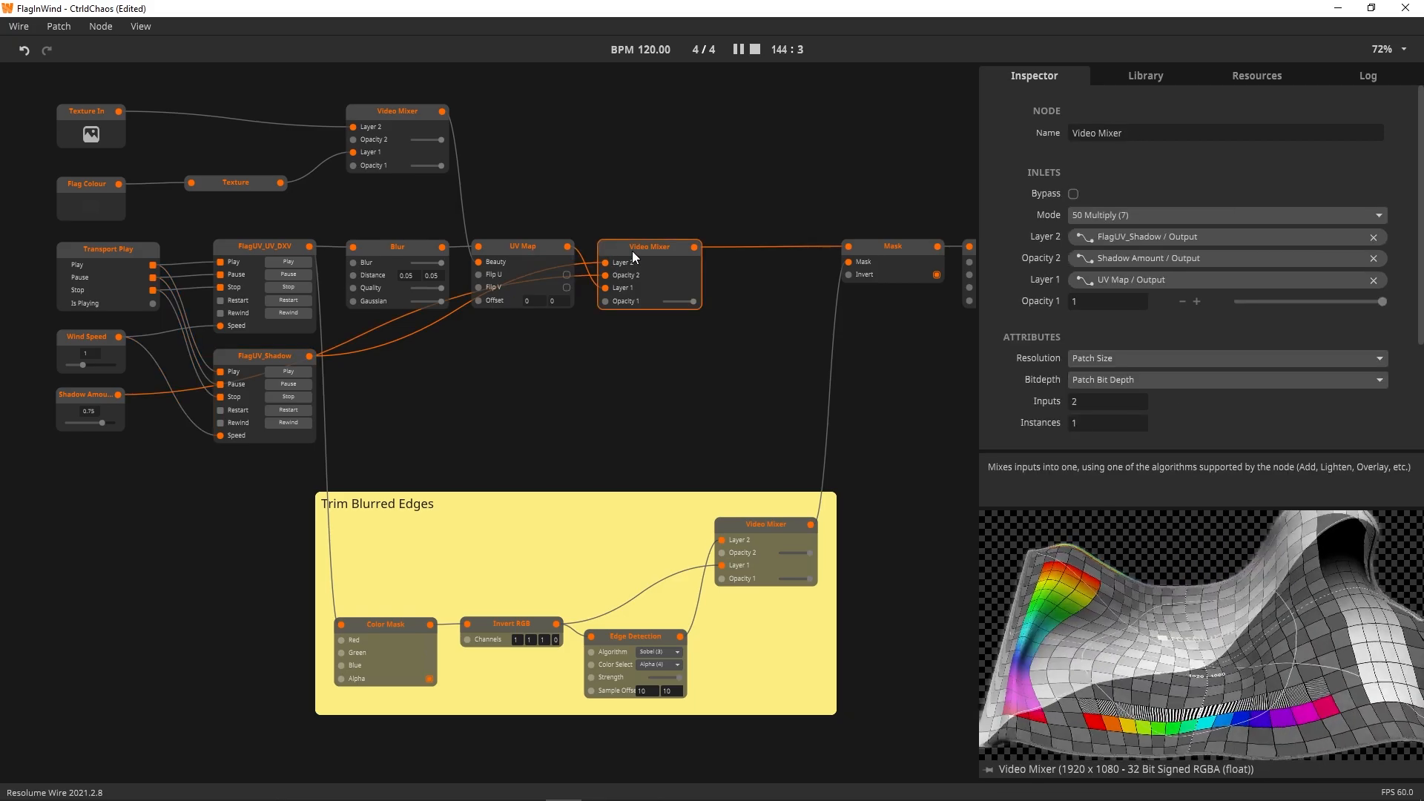
pyautogui.click(533, 241)
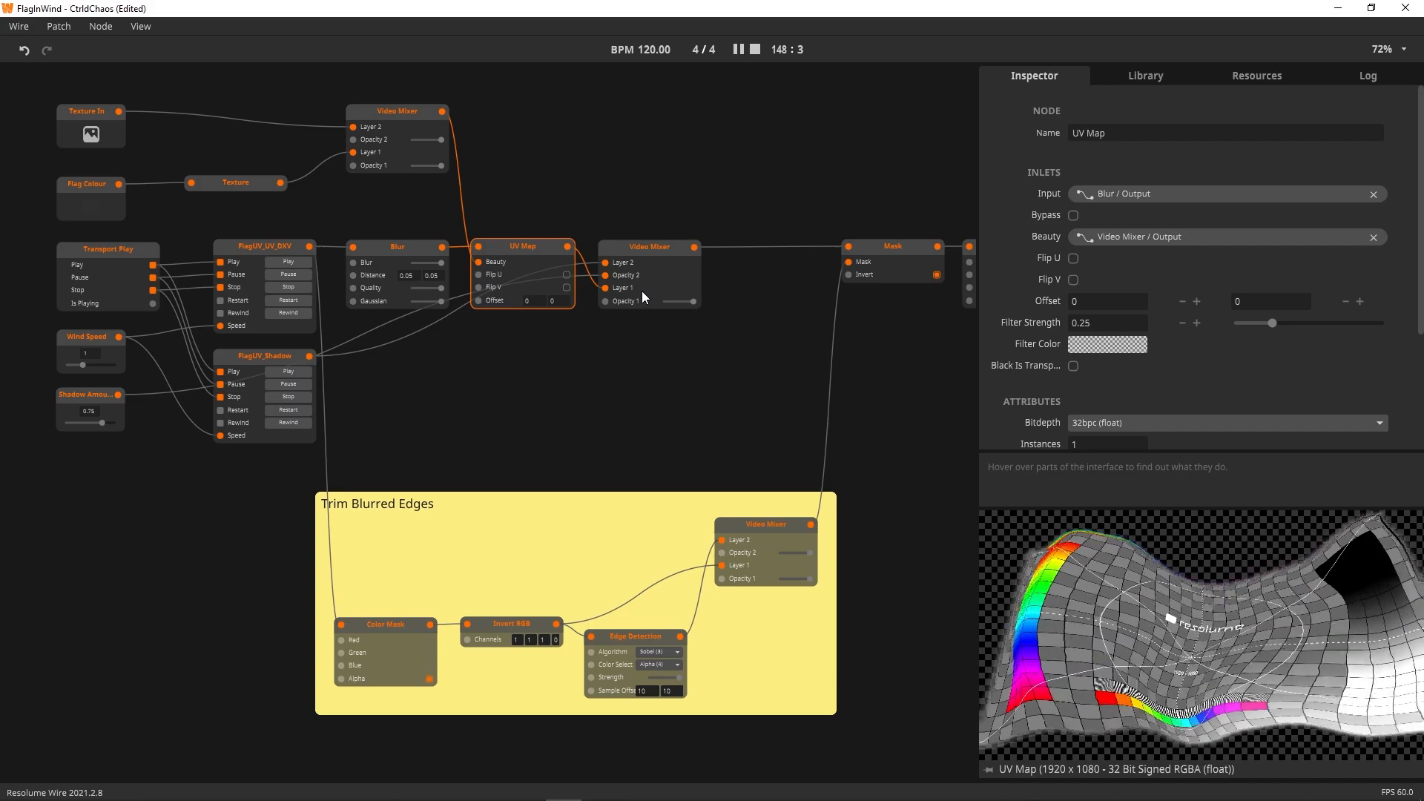
pyautogui.click(269, 363)
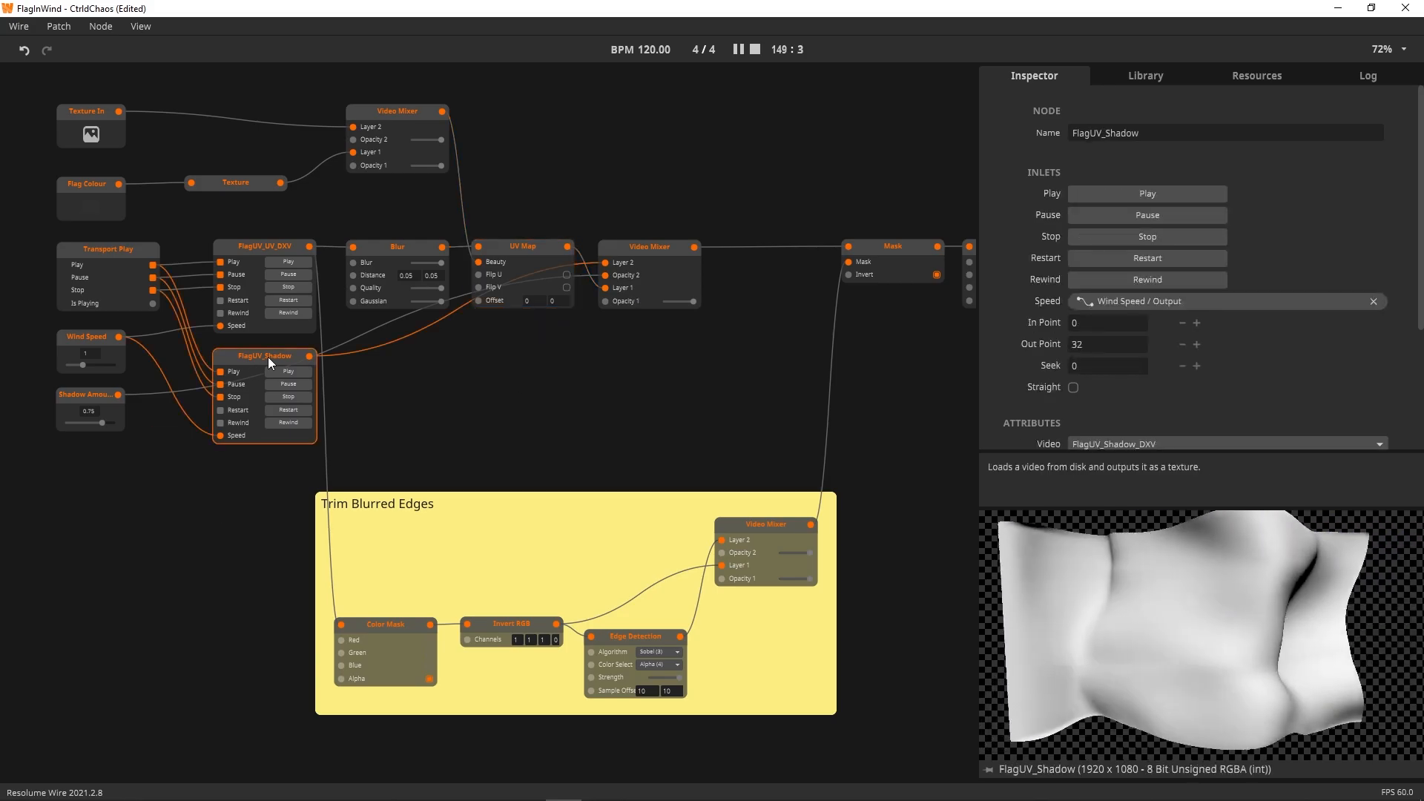
pyautogui.click(653, 244)
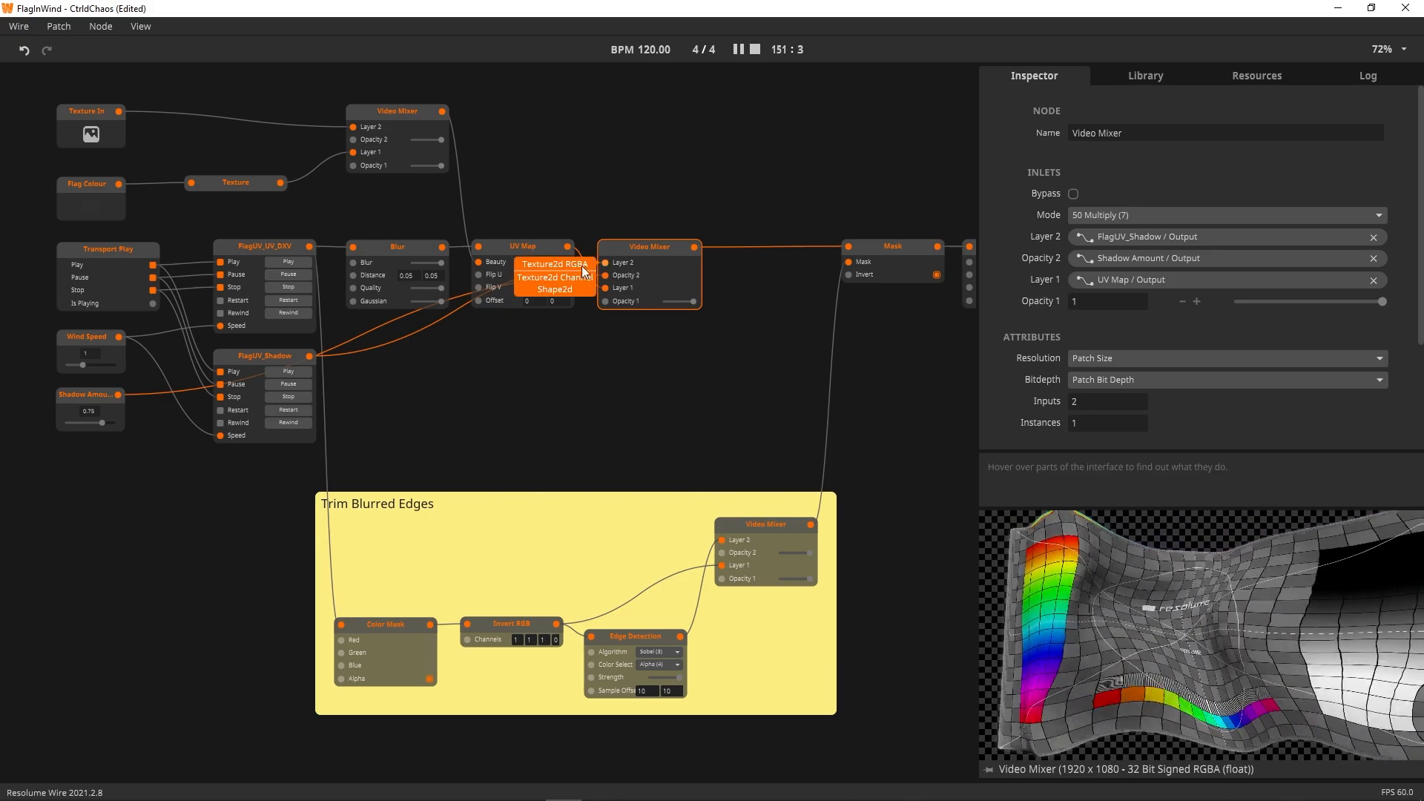
# - Inspect the Shadow Amount node's value and range attributes
pyautogui.scroll(-1, 78, 507)
pyautogui.moveTo(79, 507); pyautogui.dragTo(275, 498, button='middle')
pyautogui.click(266, 399)
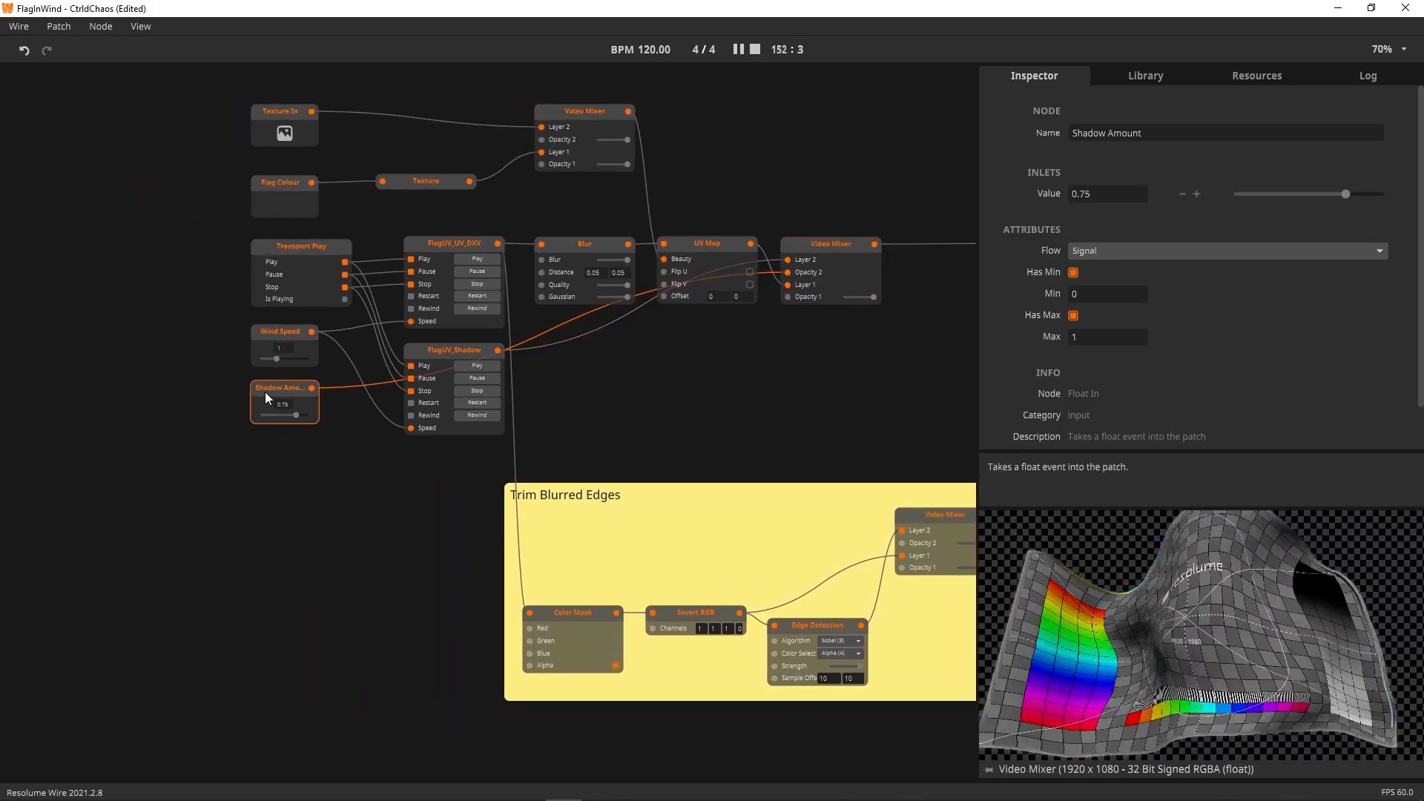
# - Add a Float In node below Shadow Amount, try its Value slider, and delete the node again
pyautogui.doubleClick(243, 496)
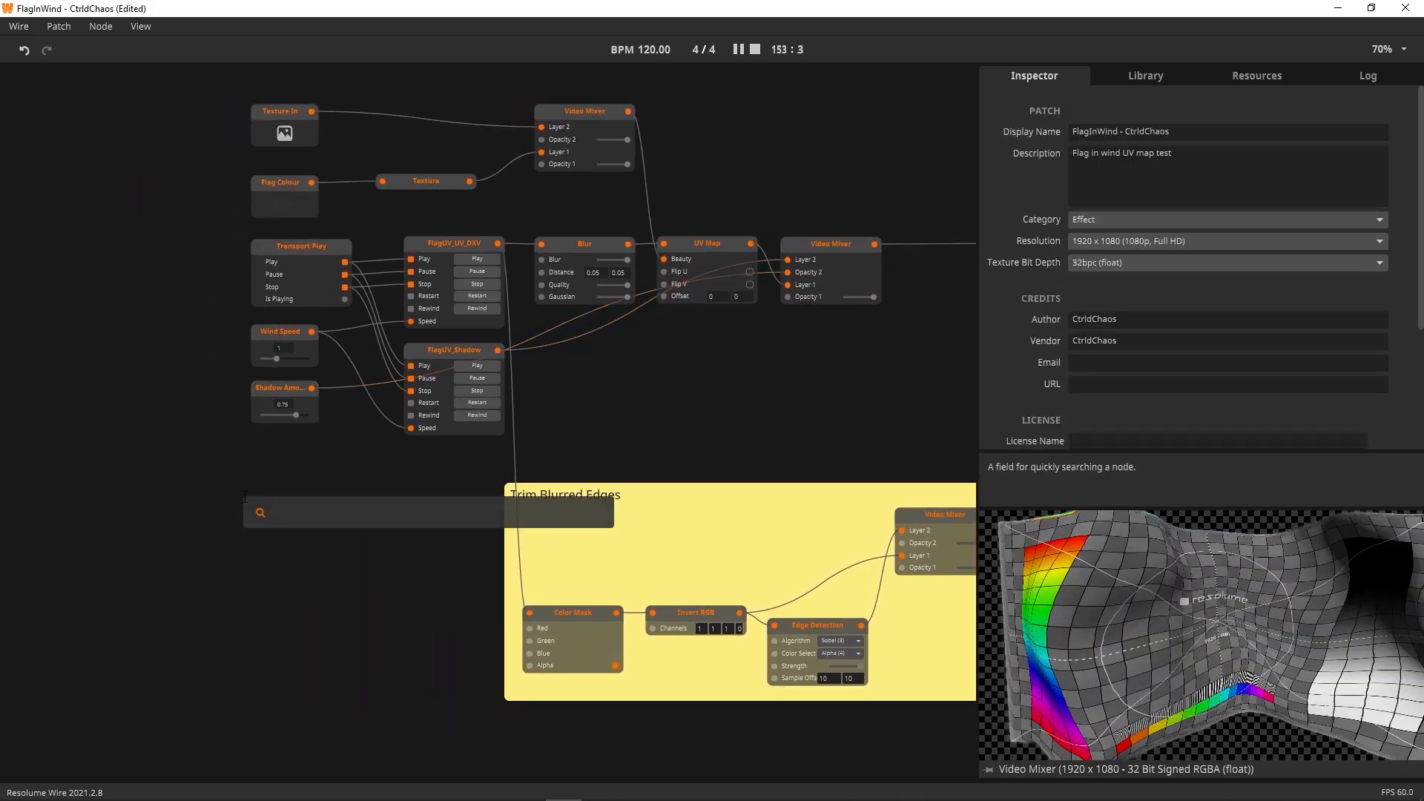
pyautogui.write('float')
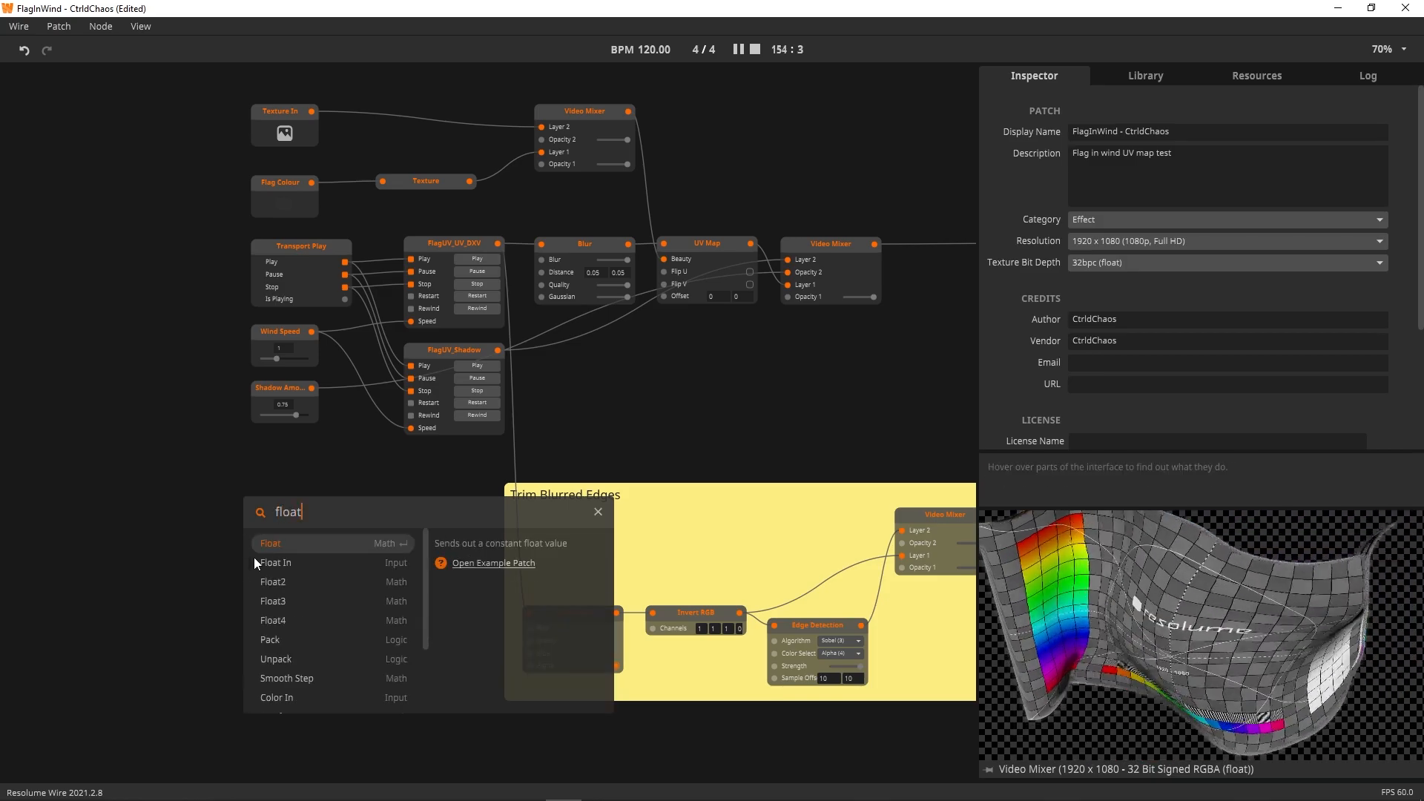
pyautogui.click(256, 563)
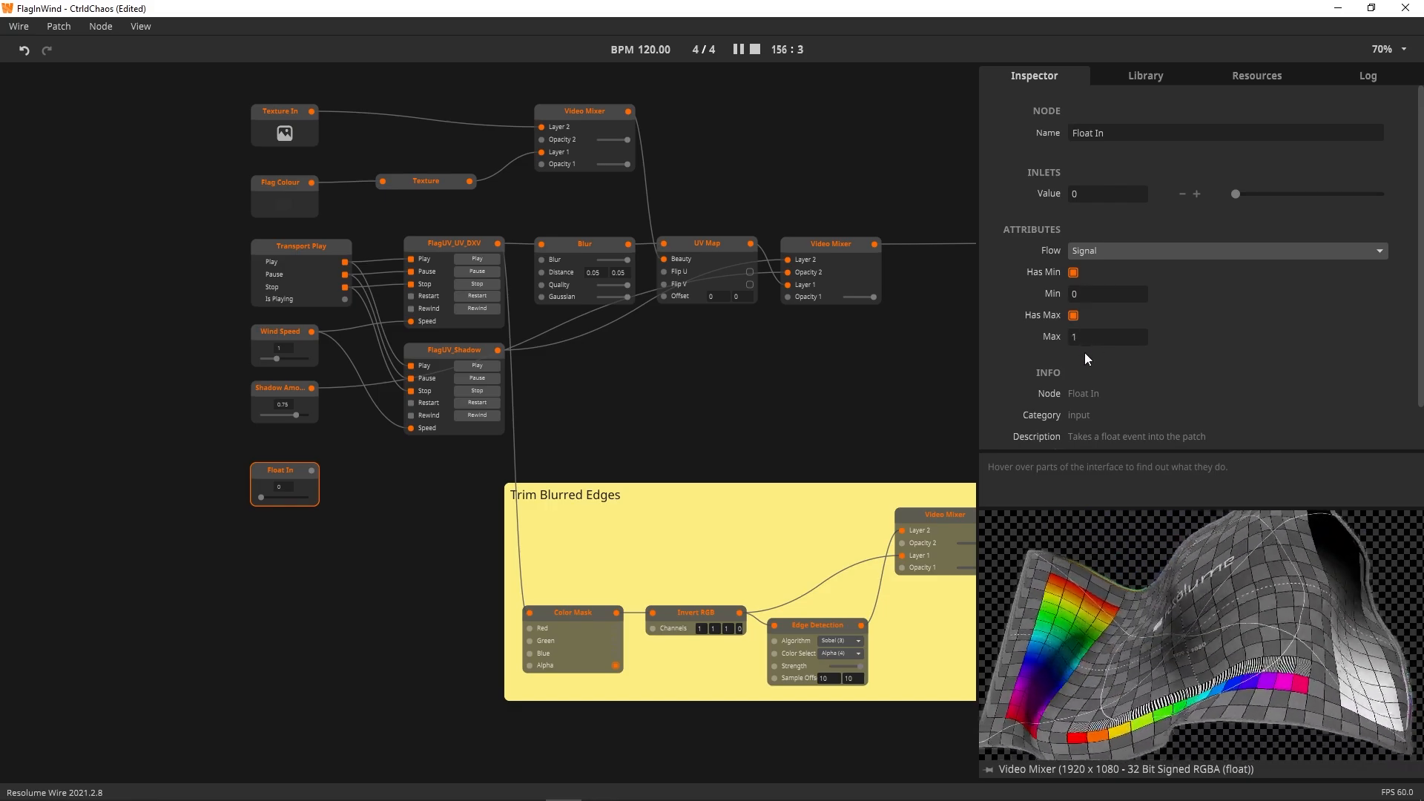
pyautogui.moveTo(1271, 195); pyautogui.dragTo(939, 228)
pyautogui.click(406, 543)
pyautogui.click(295, 476)
pyautogui.press('Delete')
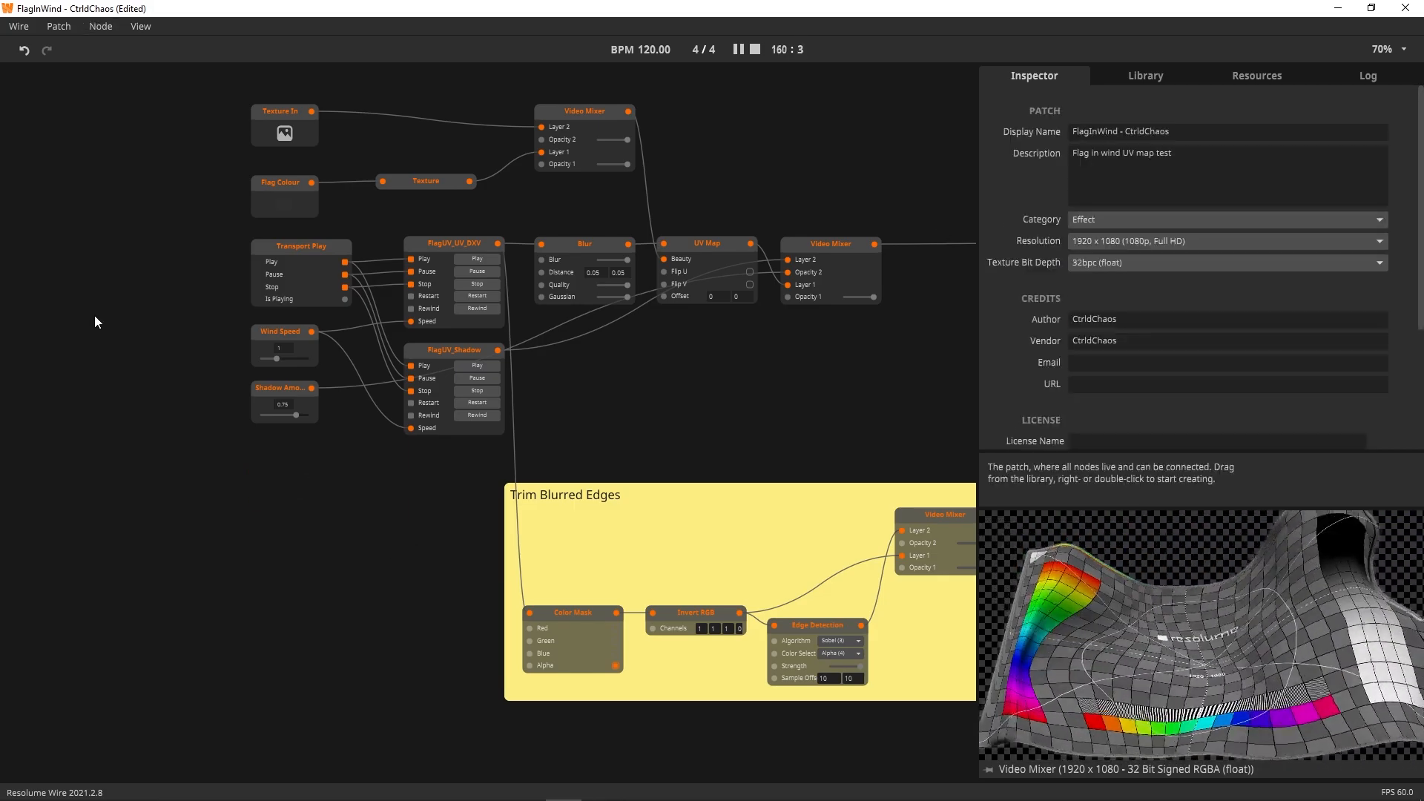
# - Inspect the Shadow Amount and Wind Speed nodes' value ranges, and trace Wind Speed's connections to both flag clips' Speed inlets
pyautogui.click(273, 386)
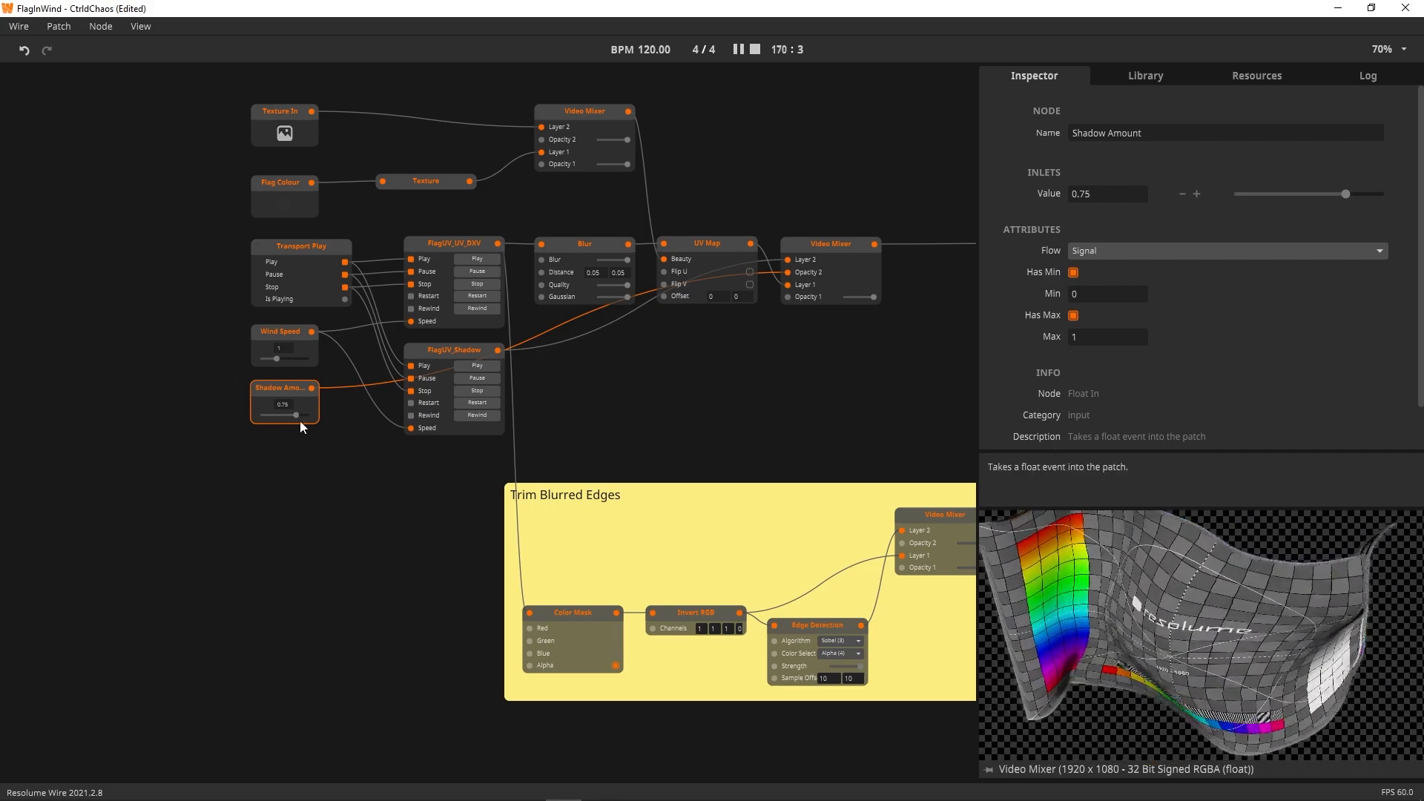
pyautogui.moveTo(375, 546); pyautogui.dragTo(228, 537)
pyautogui.moveTo(607, 435)
pyautogui.mouseDown()
pyautogui.moveTo(536, 442)
pyautogui.moveTo(614, 439)
pyautogui.mouseUp()
pyautogui.moveTo(104, 508); pyautogui.dragTo(185, 527)
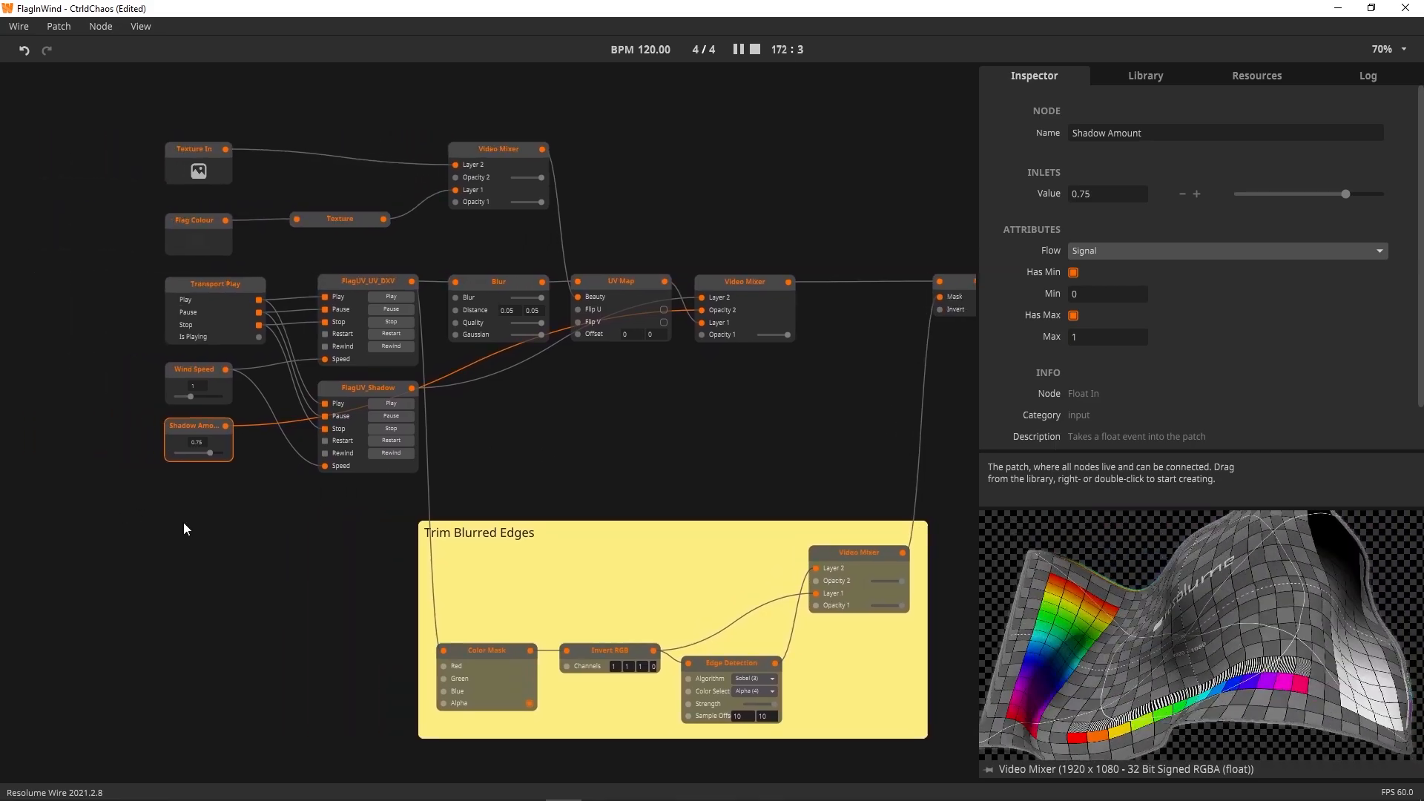
pyautogui.click(189, 370)
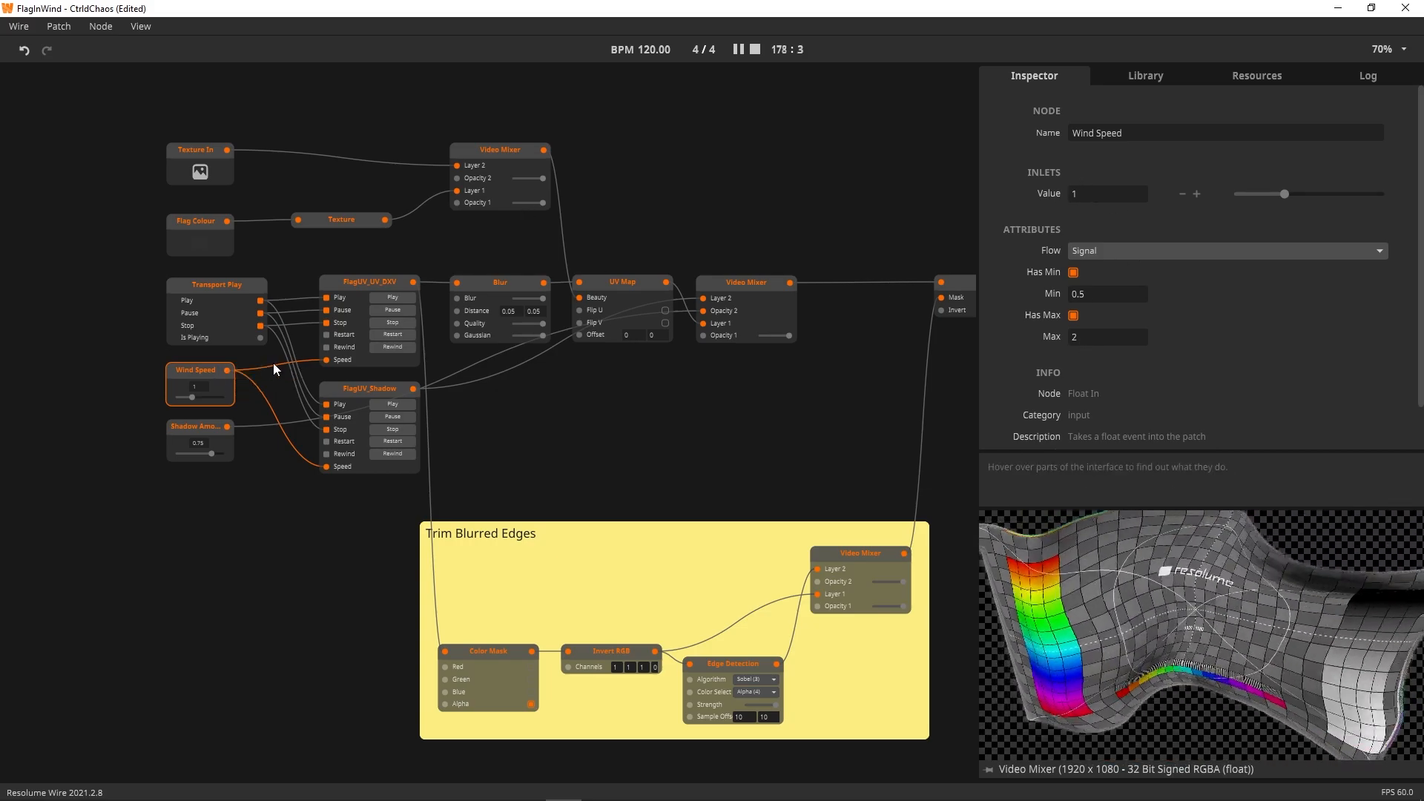
pyautogui.moveTo(322, 356)
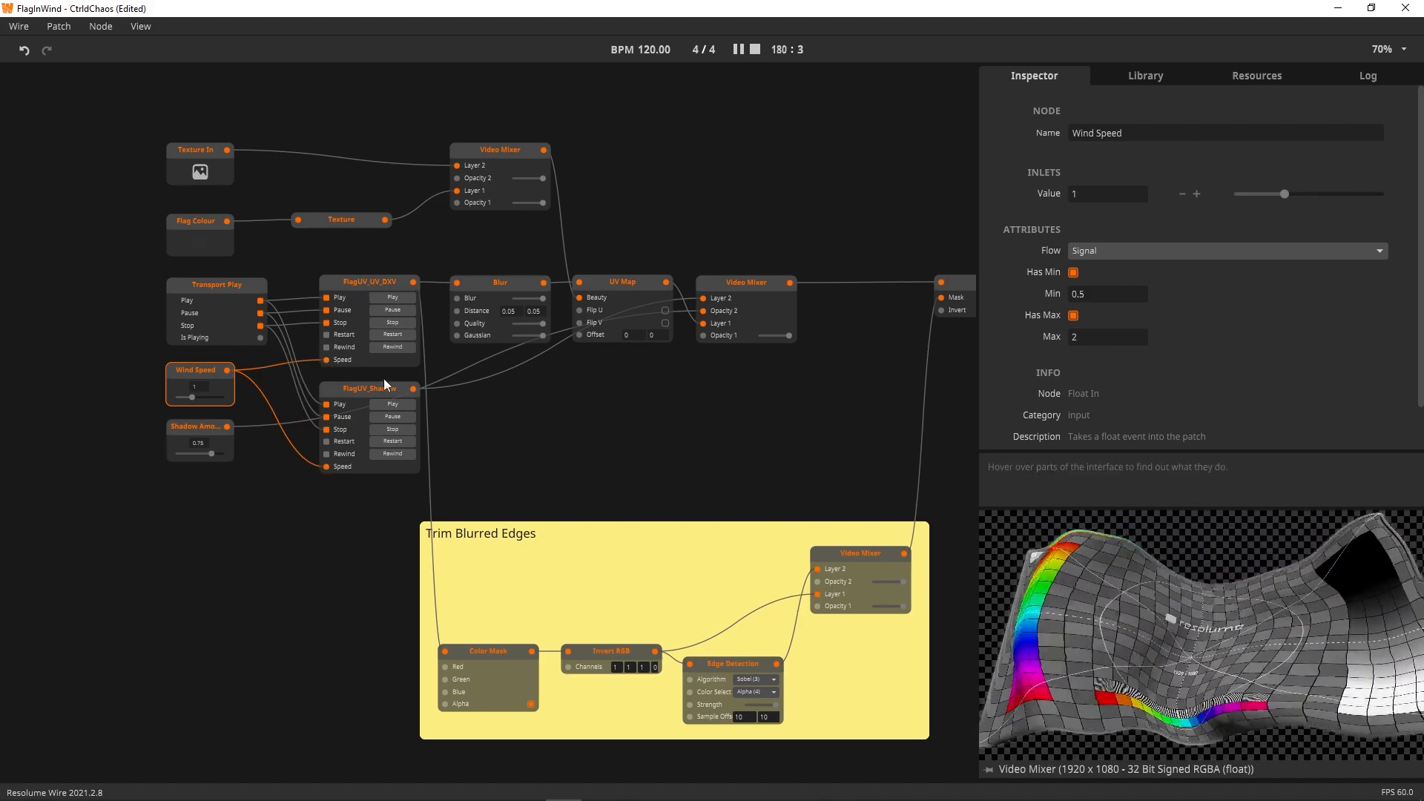
# - Try the Wind Speed value at its minimum of 0.5, and set it back to 1
pyautogui.moveTo(195, 401)
pyautogui.mouseDown()
pyautogui.moveTo(229, 403)
pyautogui.moveTo(170, 400)
pyautogui.mouseUp()
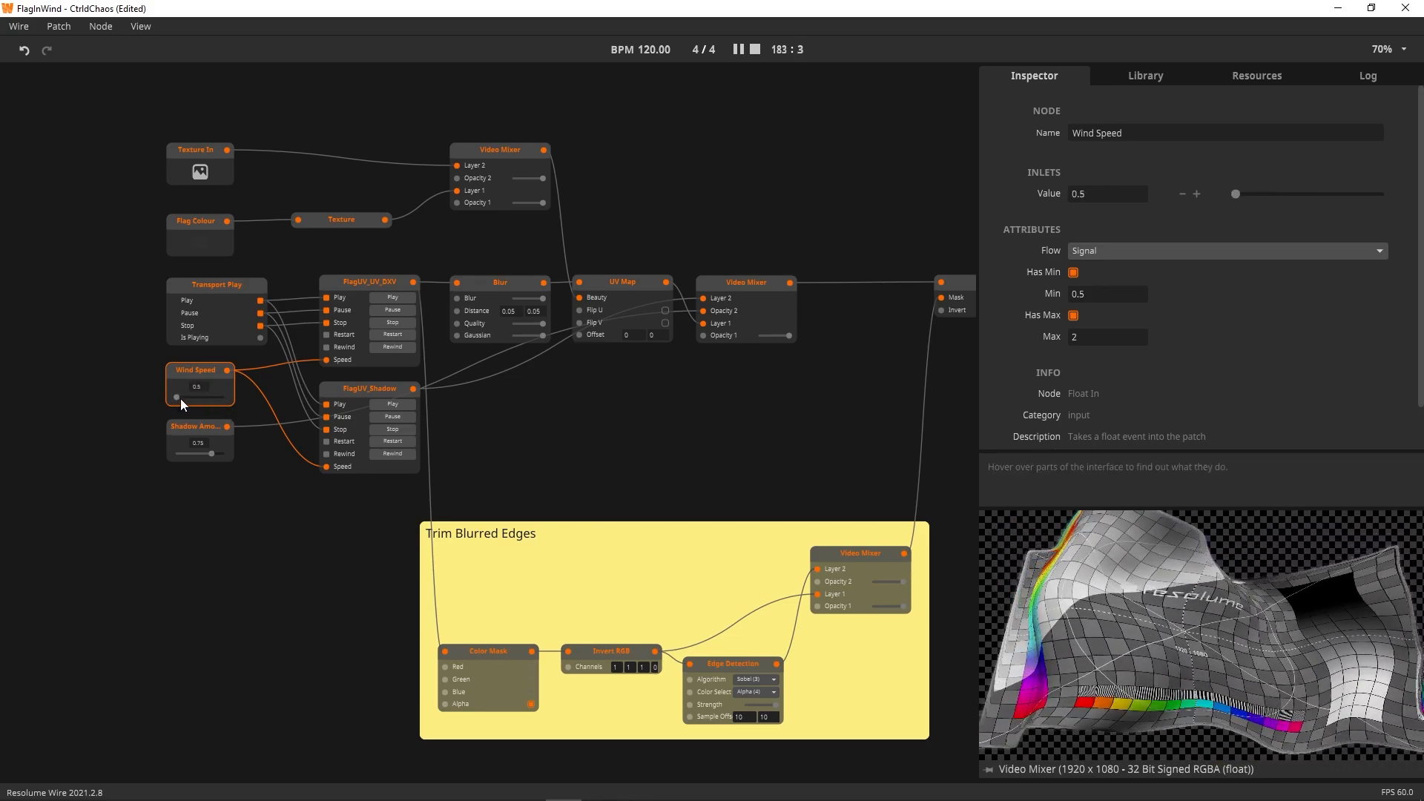
pyautogui.click(1118, 197)
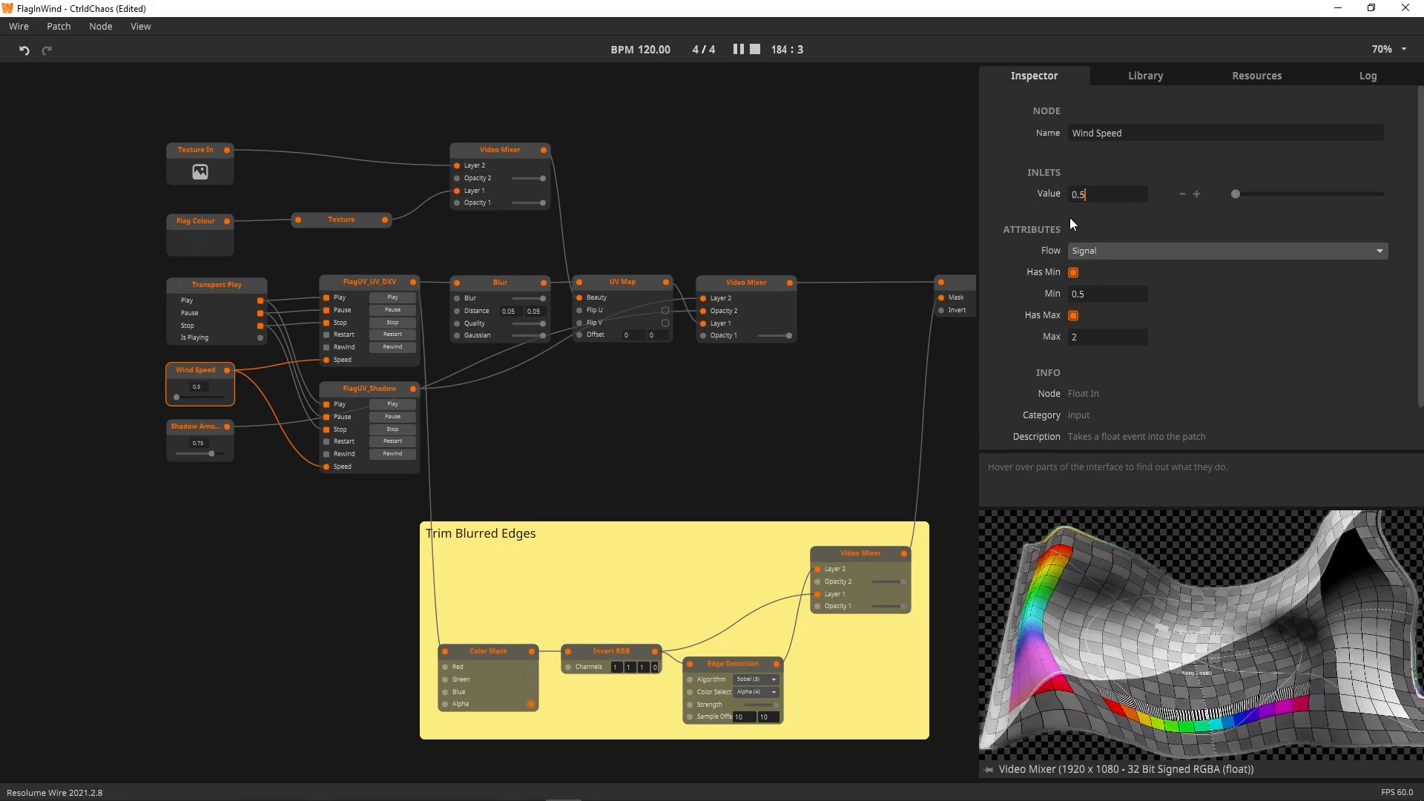
pyautogui.write('1')
pyautogui.press('Return')
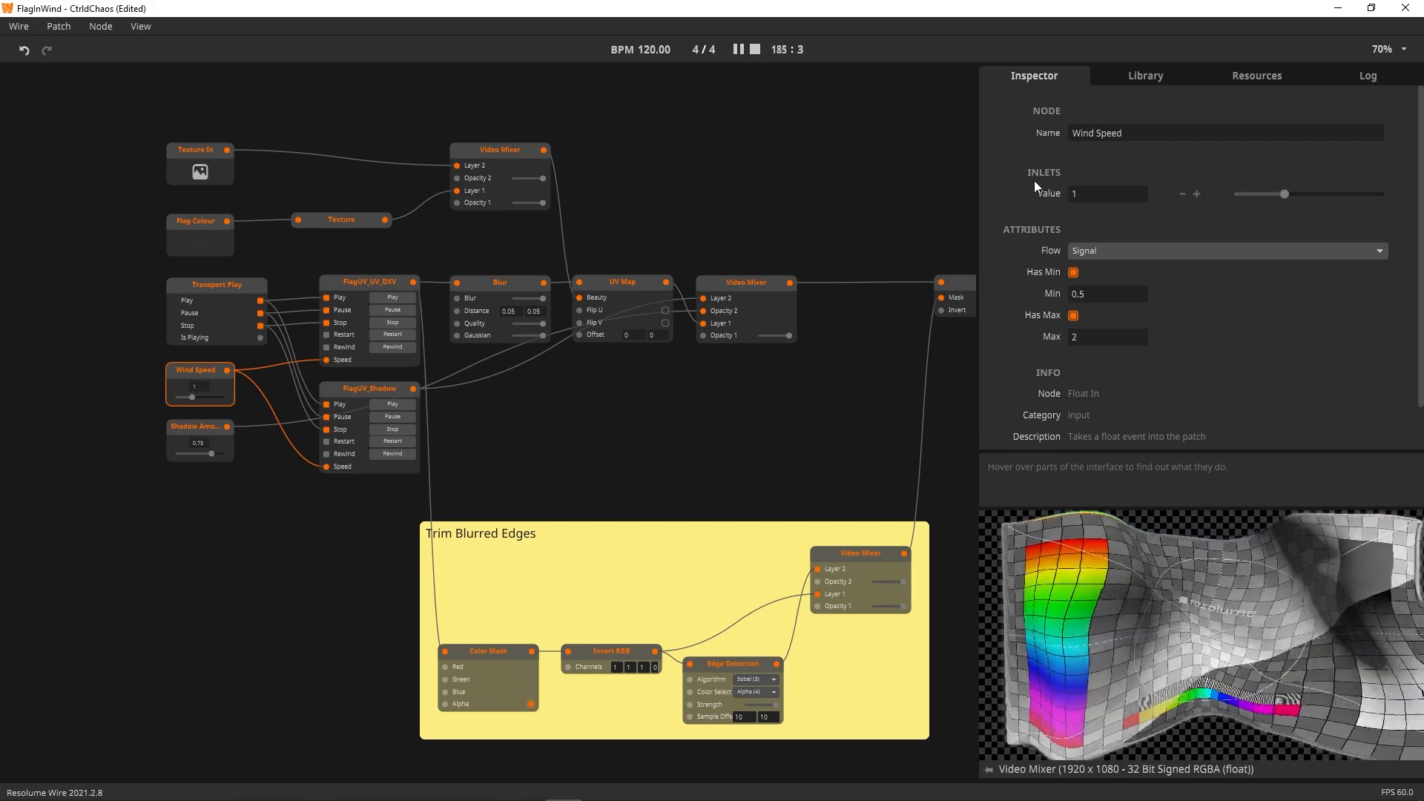
# - Review the signal chain by comparing the previews of FlagUV_UV_DXV, FlagUV_Shadow, UV Map and the two Video Mixers beside them
pyautogui.moveTo(749, 431); pyautogui.dragTo(645, 426)
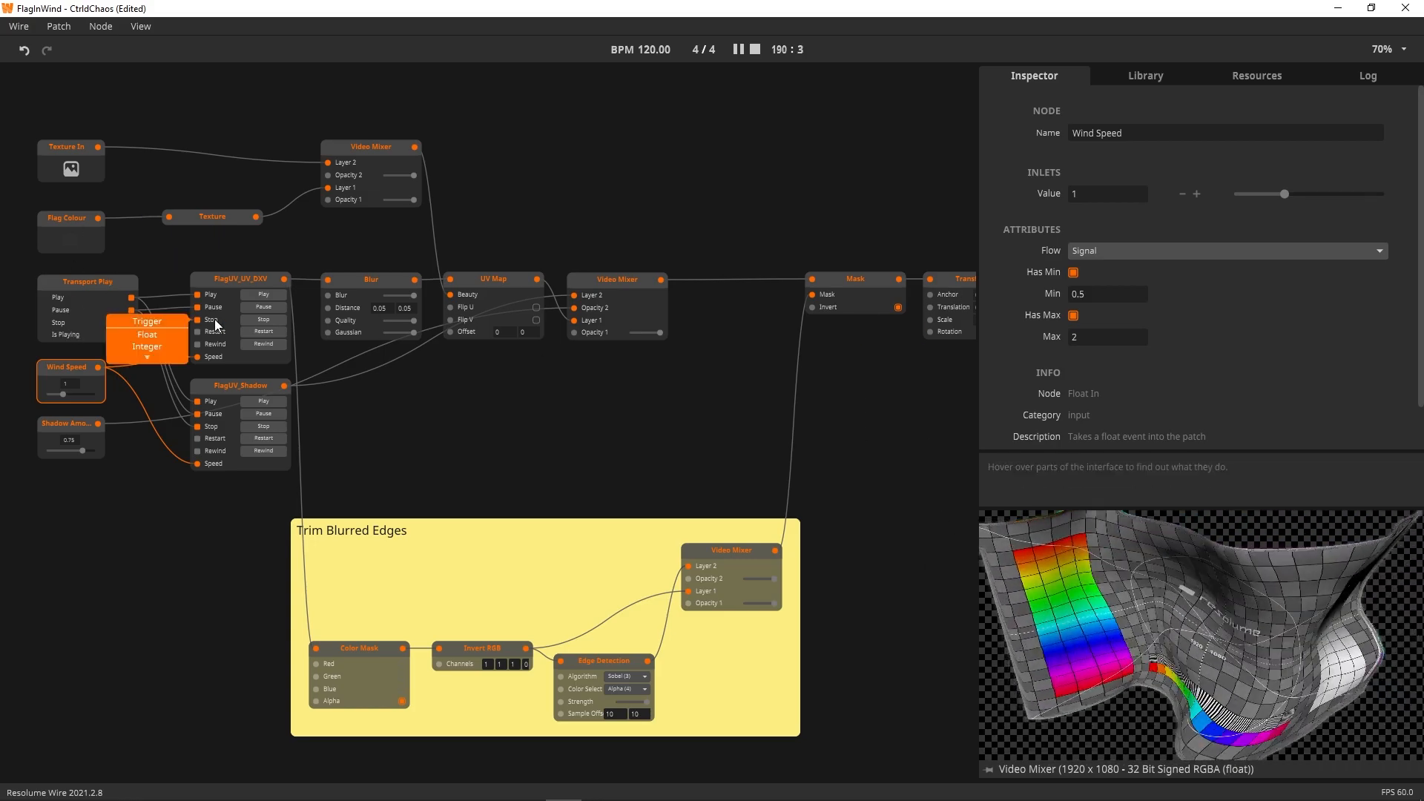
pyautogui.click(236, 279)
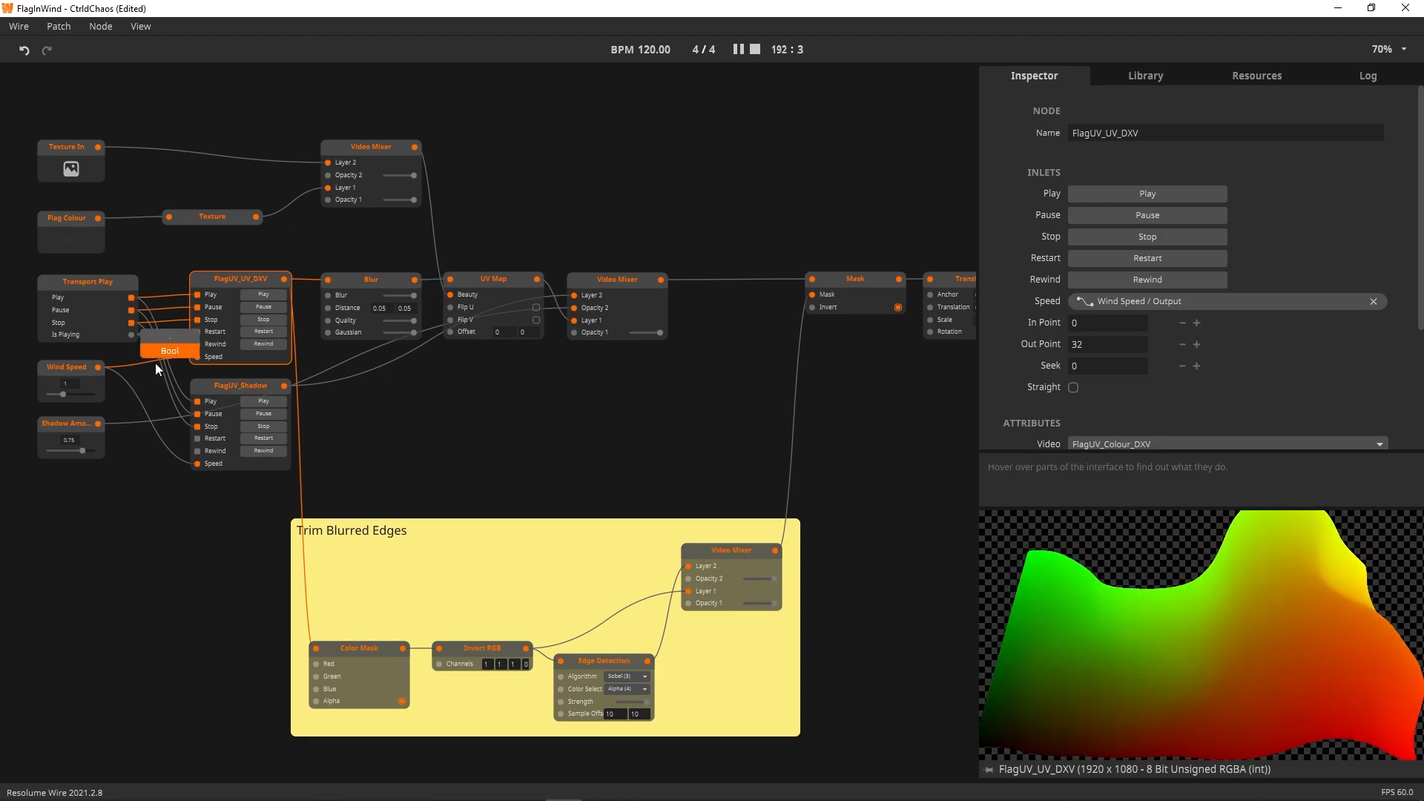
pyautogui.click(216, 389)
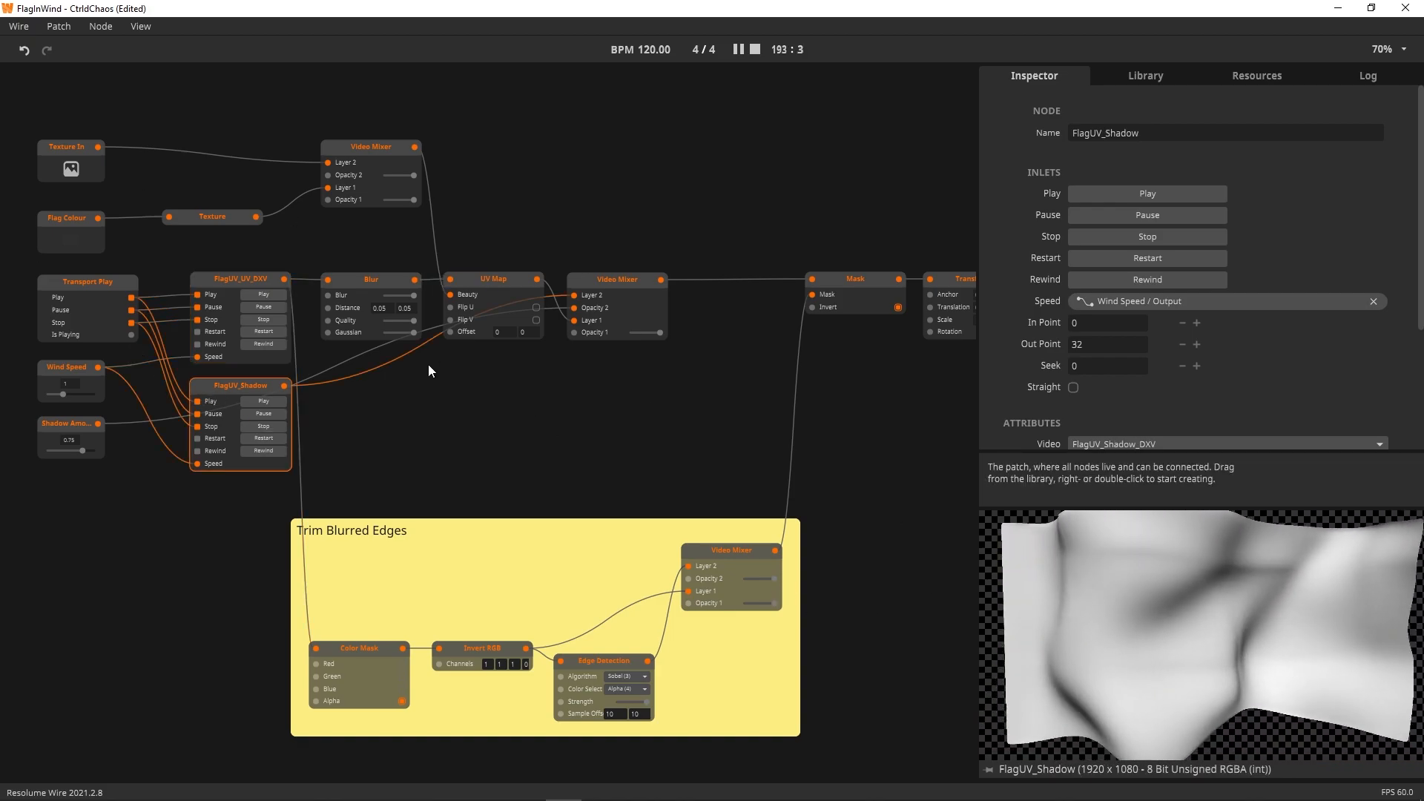
pyautogui.click(387, 151)
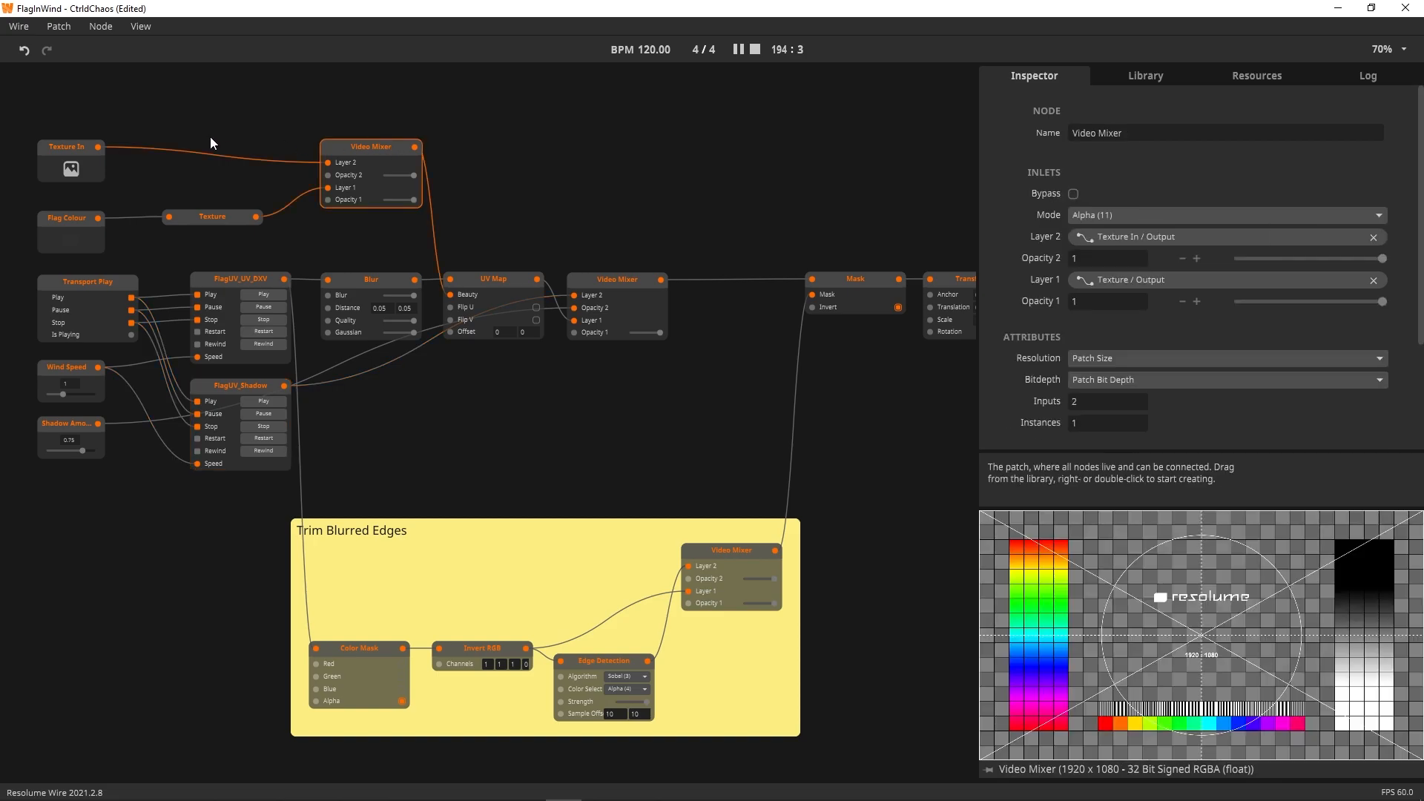
pyautogui.click(503, 280)
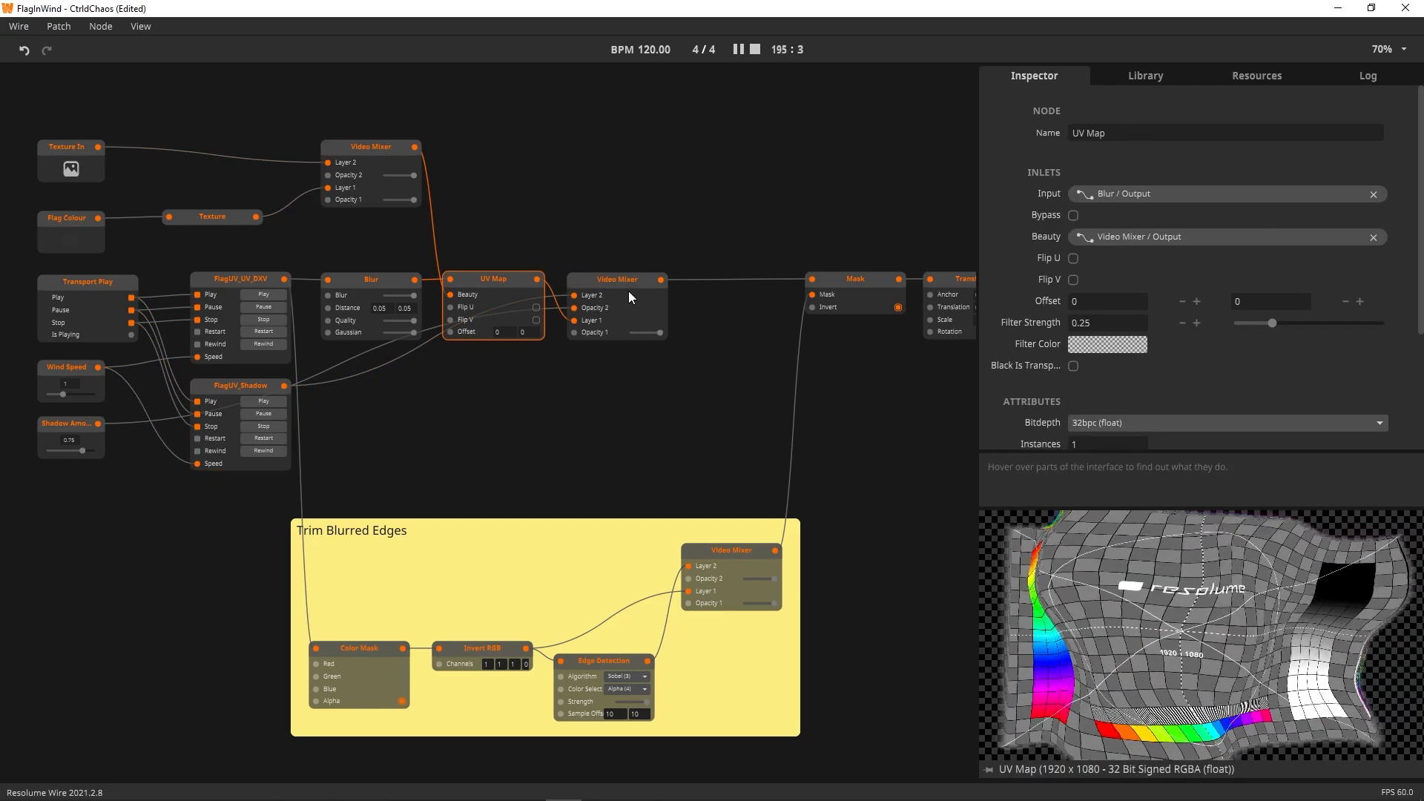
pyautogui.click(608, 278)
pyautogui.moveTo(747, 366); pyautogui.dragTo(577, 339, button='middle')
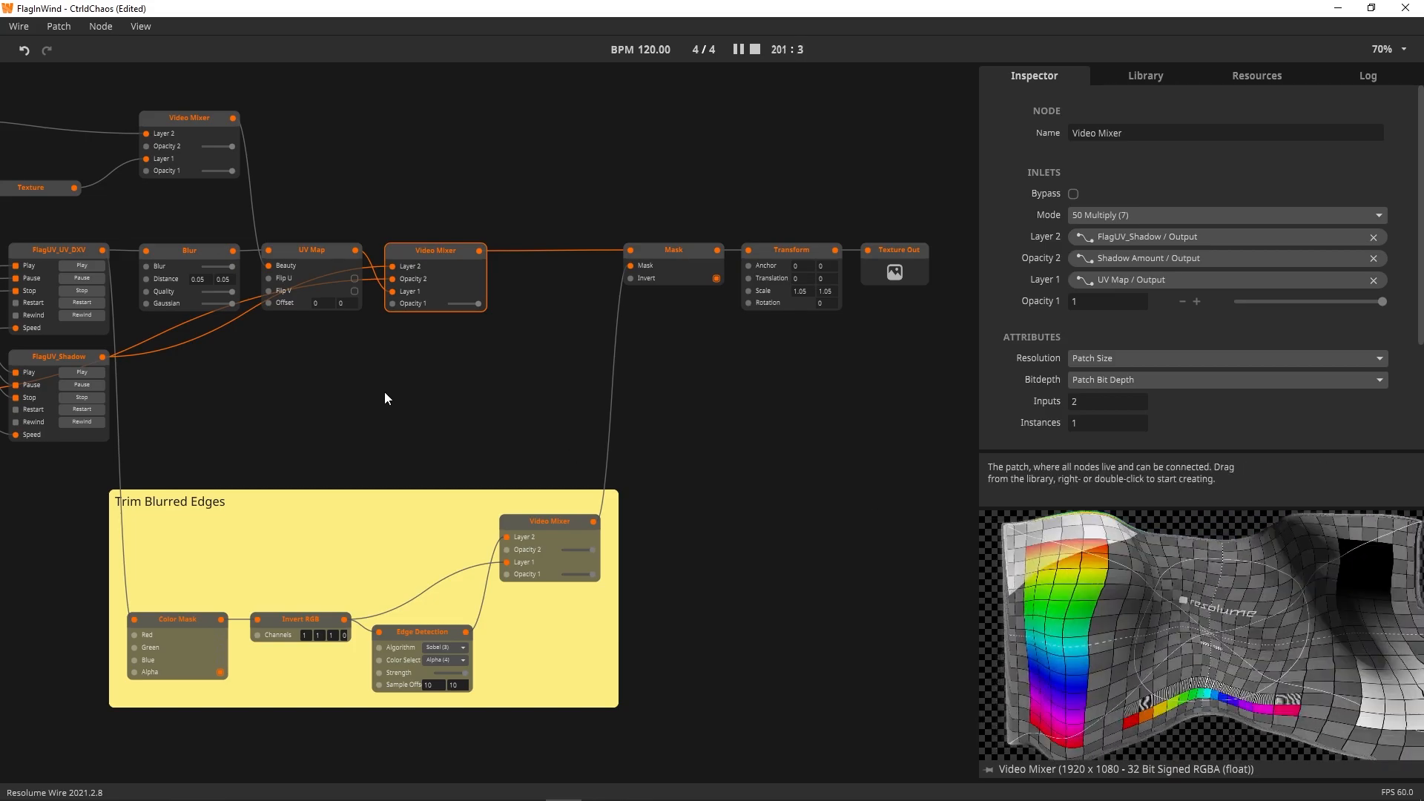
pyautogui.moveTo(385, 391); pyautogui.dragTo(516, 360, button='middle')
pyautogui.click(423, 366)
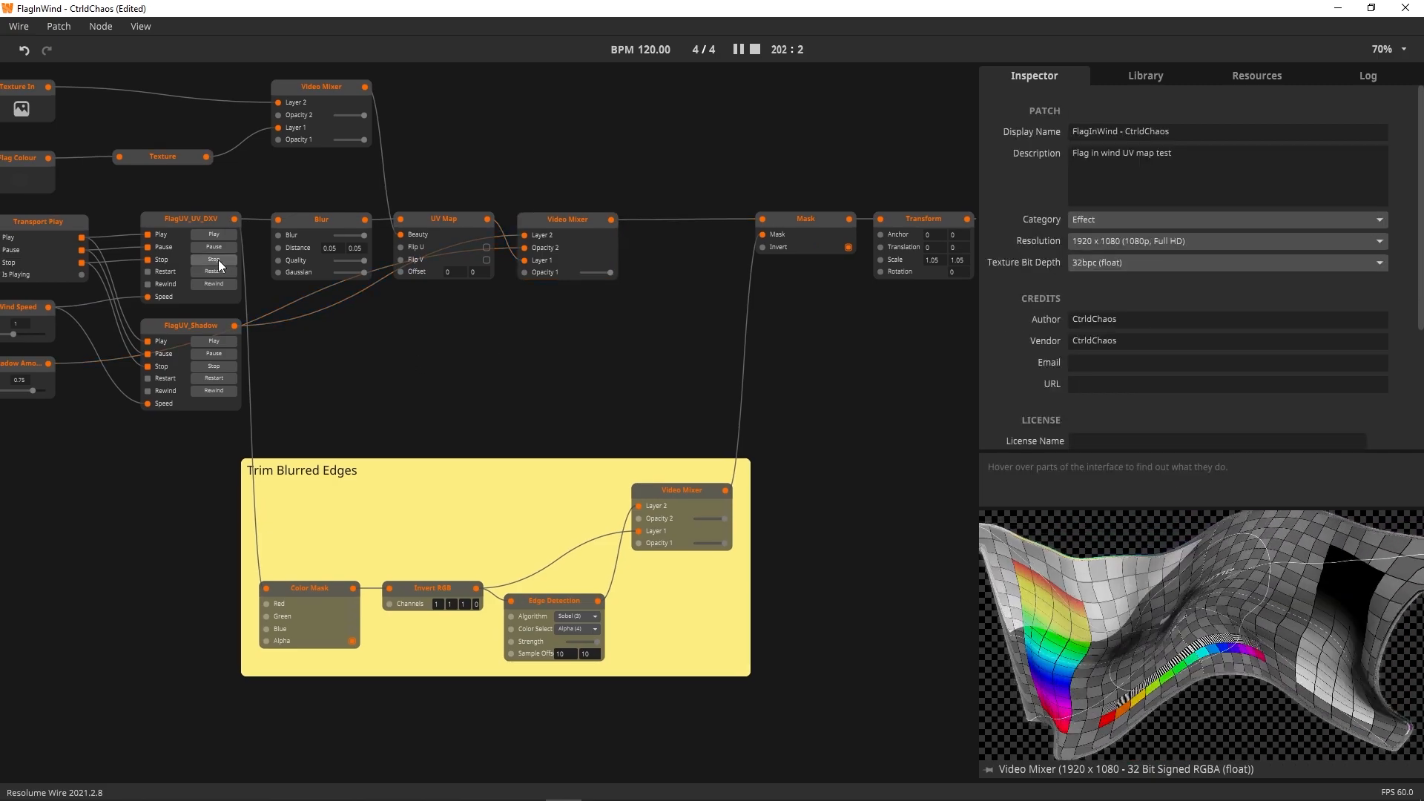
pyautogui.click(194, 217)
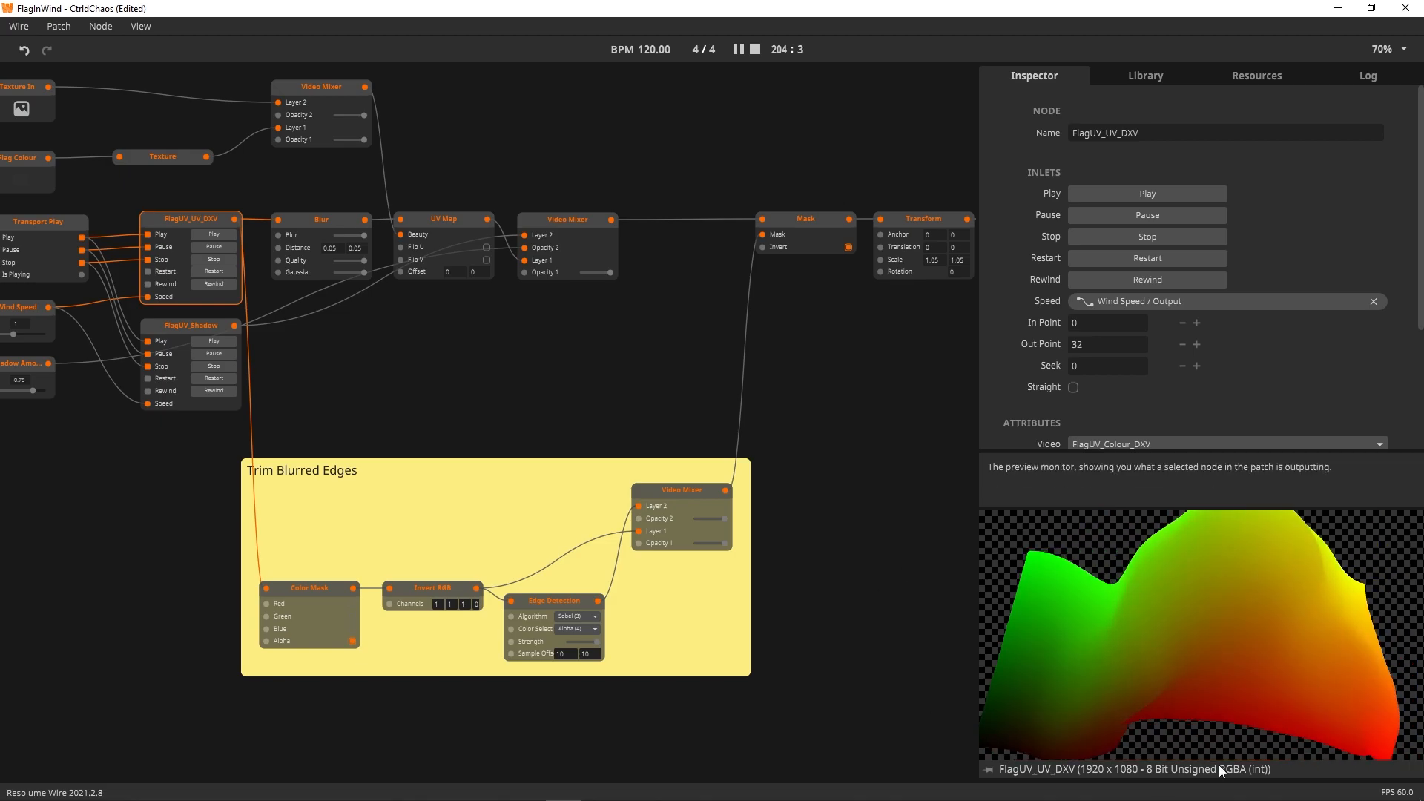
pyautogui.click(269, 537)
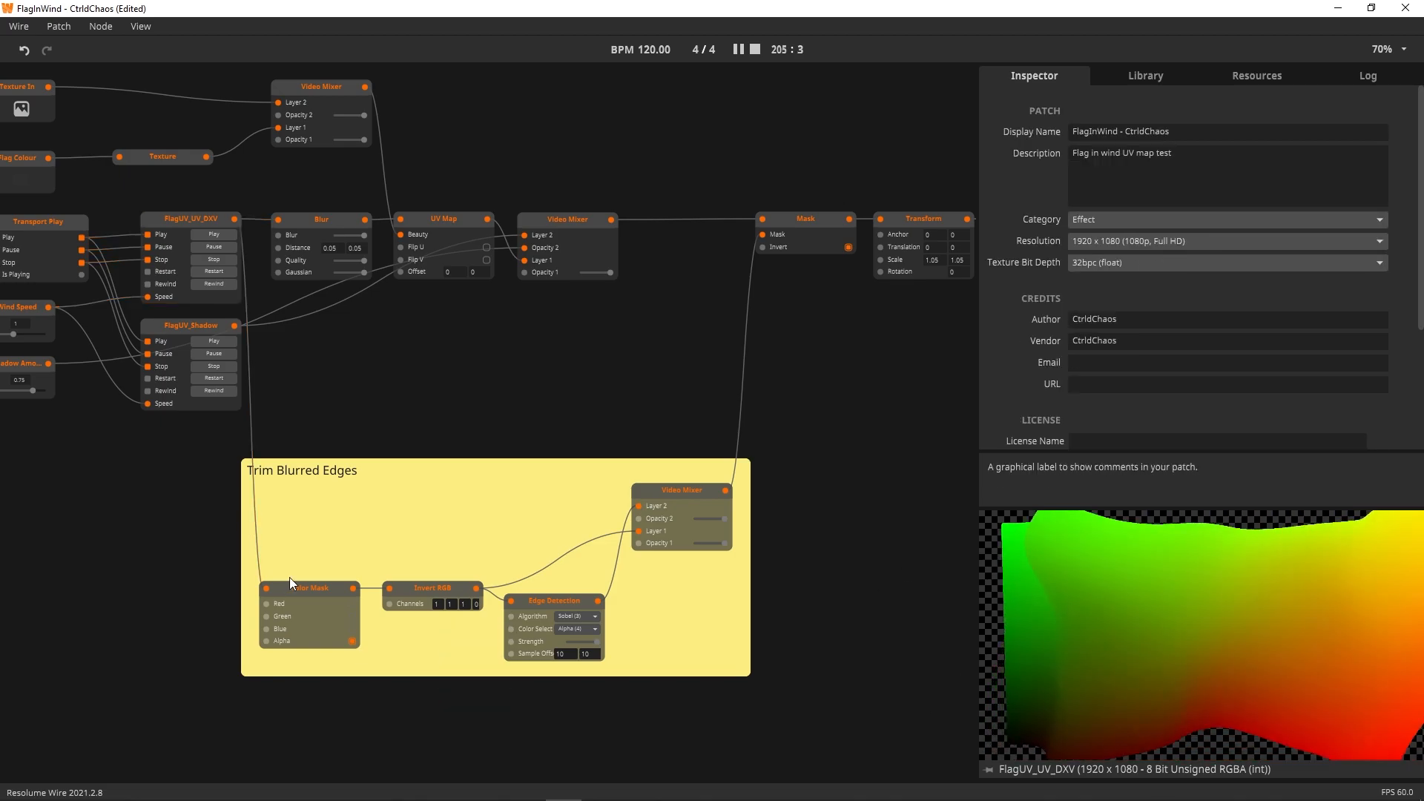
pyautogui.click(301, 594)
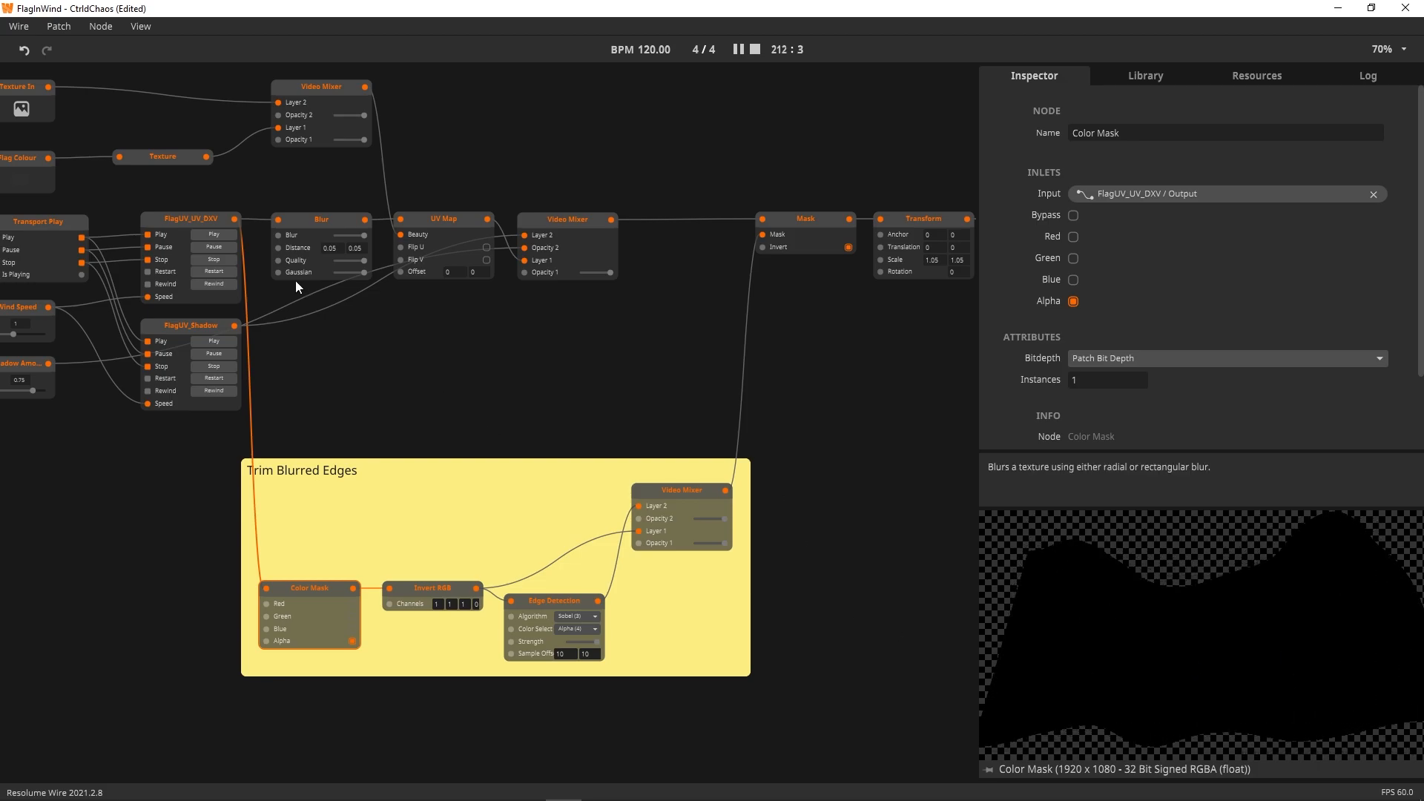
pyautogui.click(199, 224)
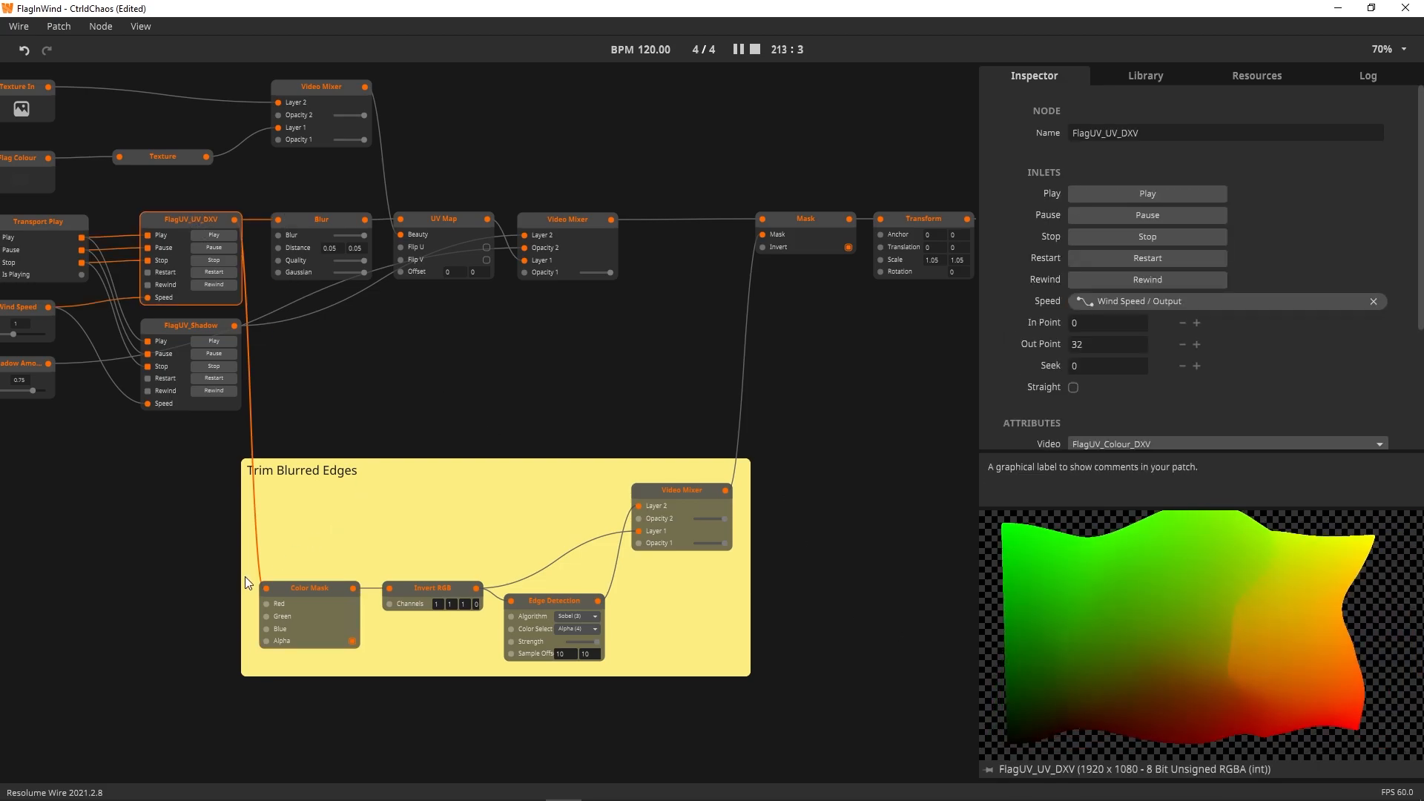
pyautogui.click(295, 585)
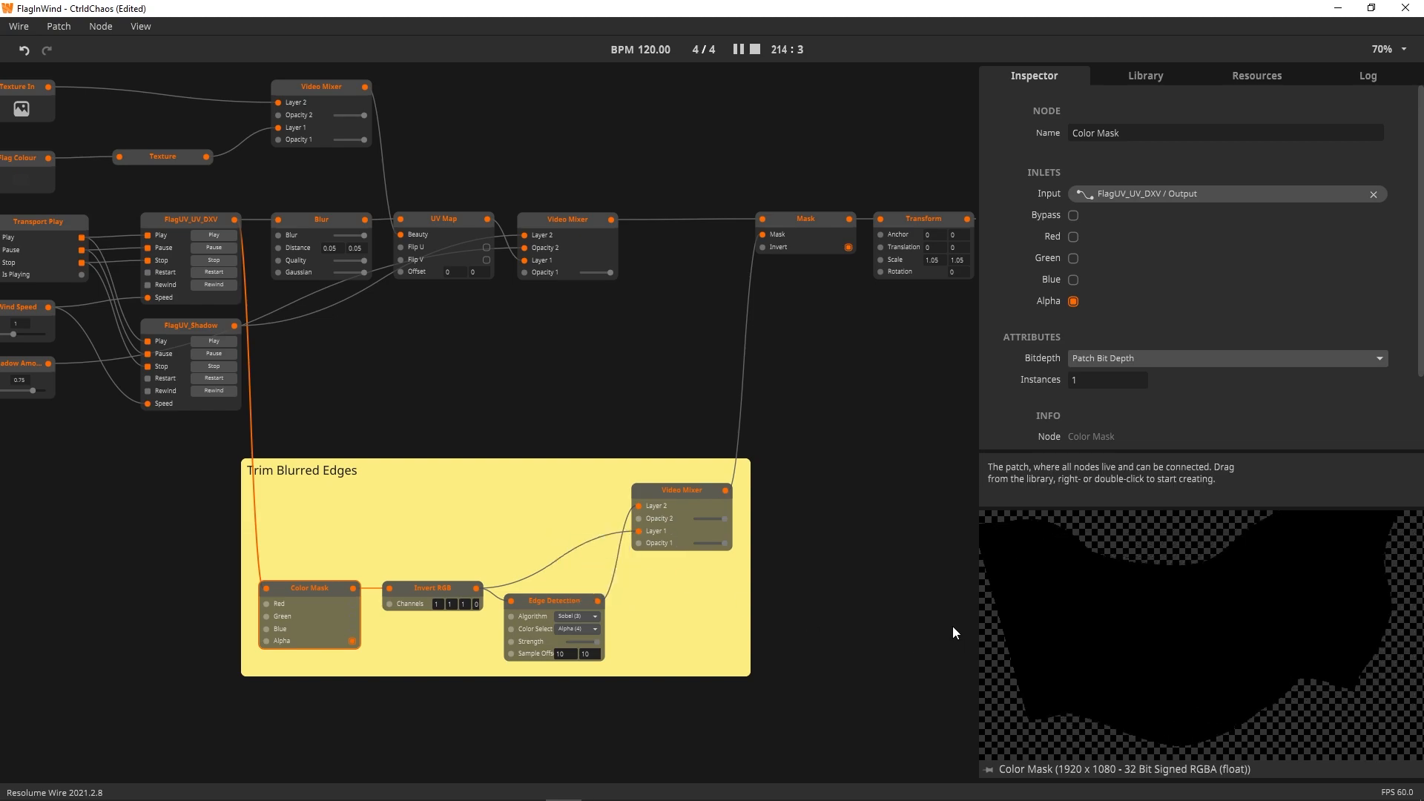
pyautogui.moveTo(805, 705); pyautogui.dragTo(715, 692, button='middle')
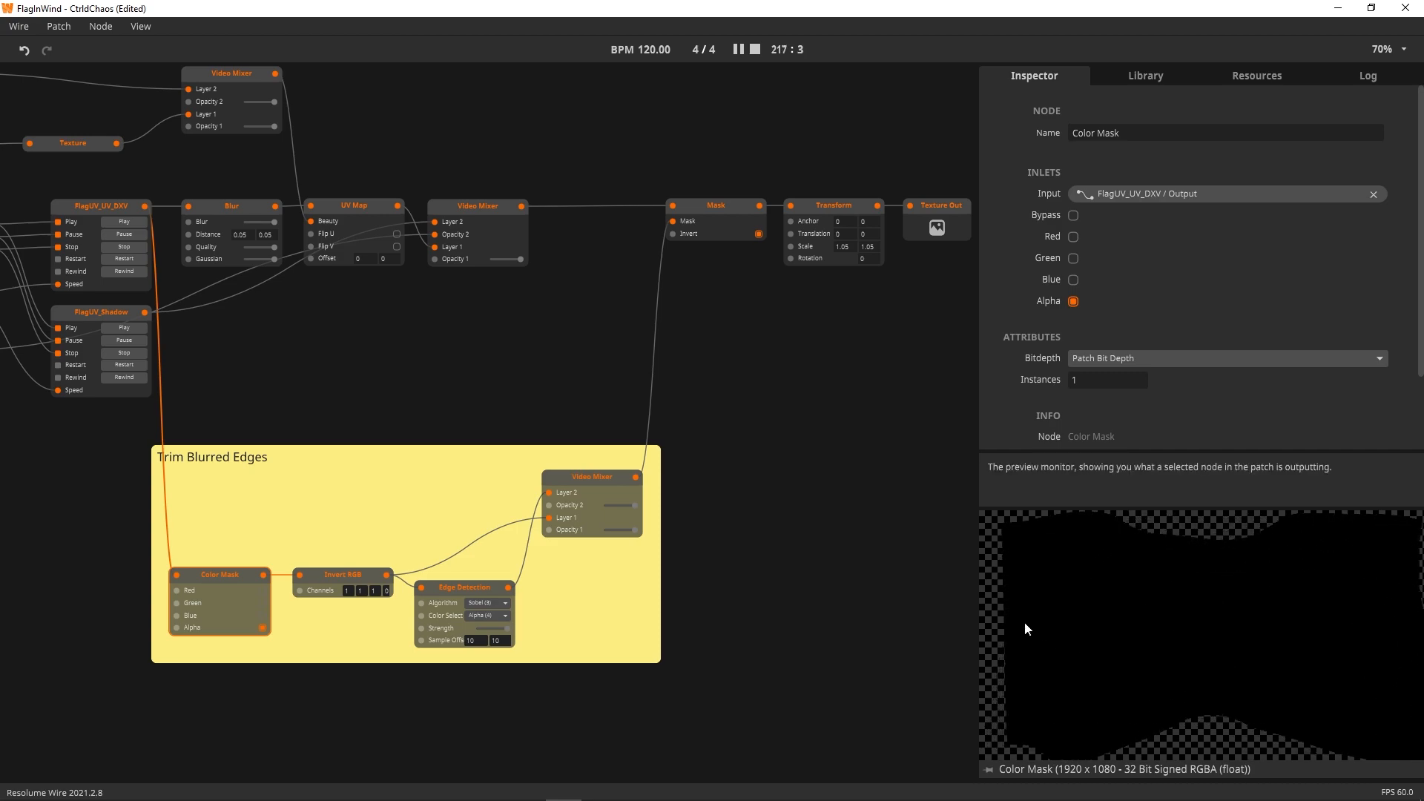
# - Examine the Invert RGB node's output and channel settings, and locate Invert RGB among the node library's video effects
pyautogui.click(320, 580)
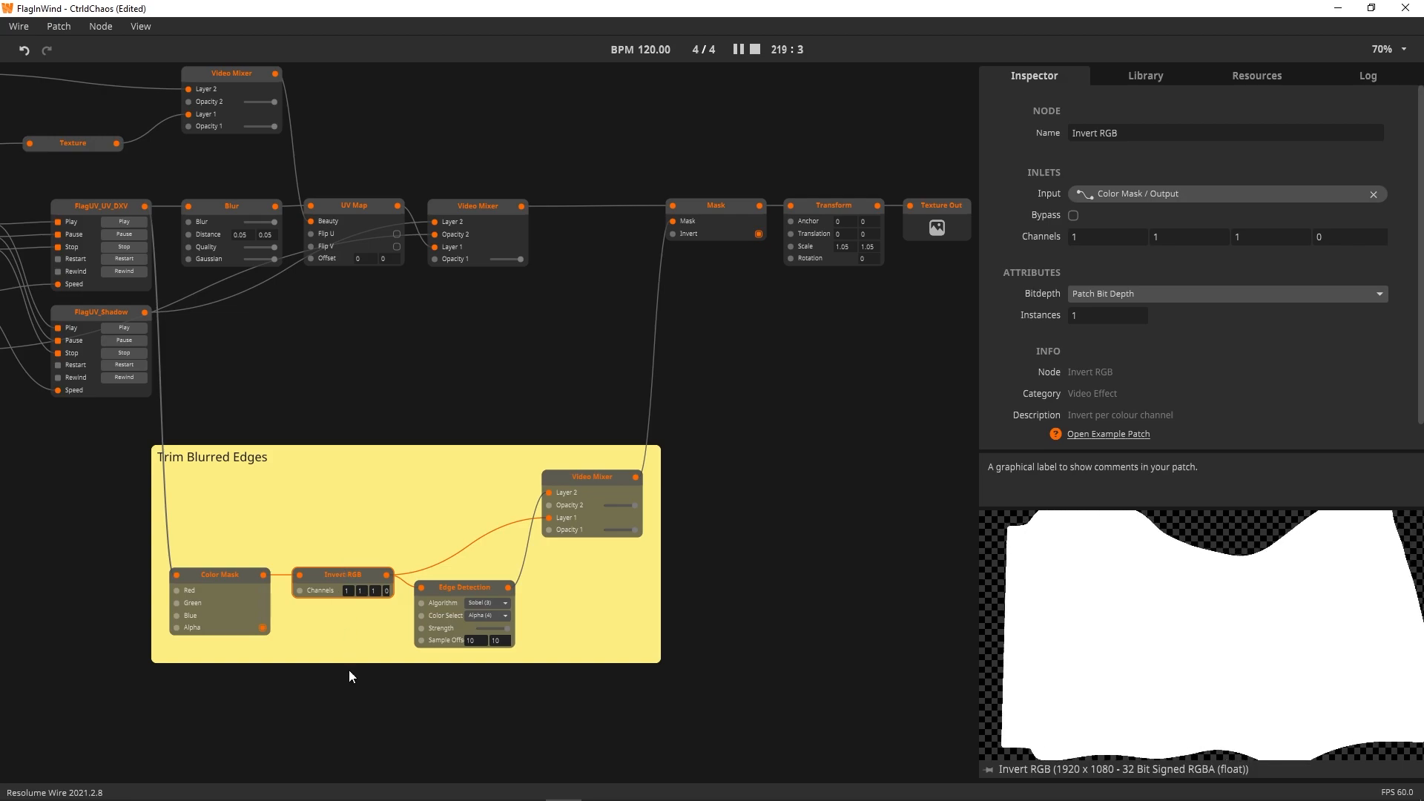
pyautogui.rightClick(361, 709)
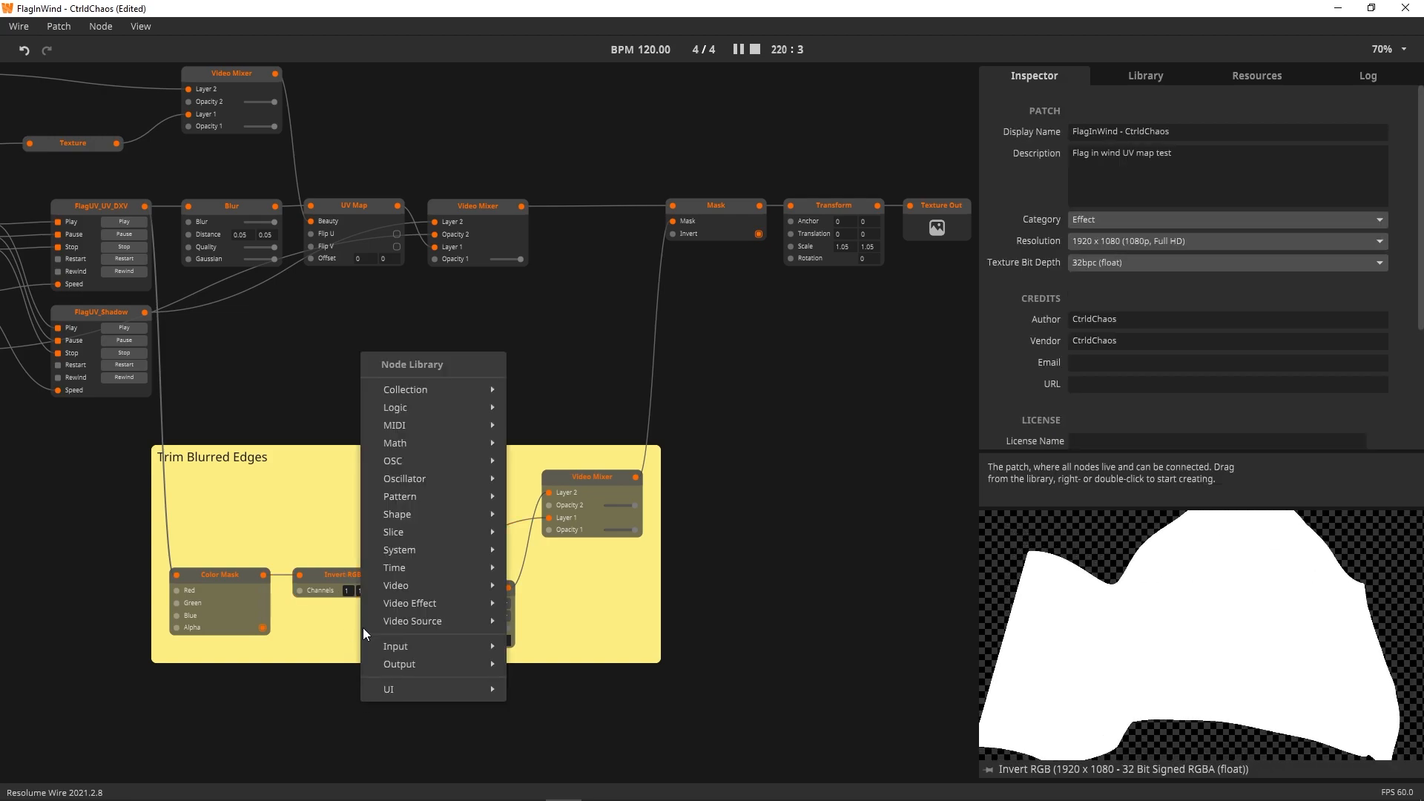
pyautogui.moveTo(415, 602)
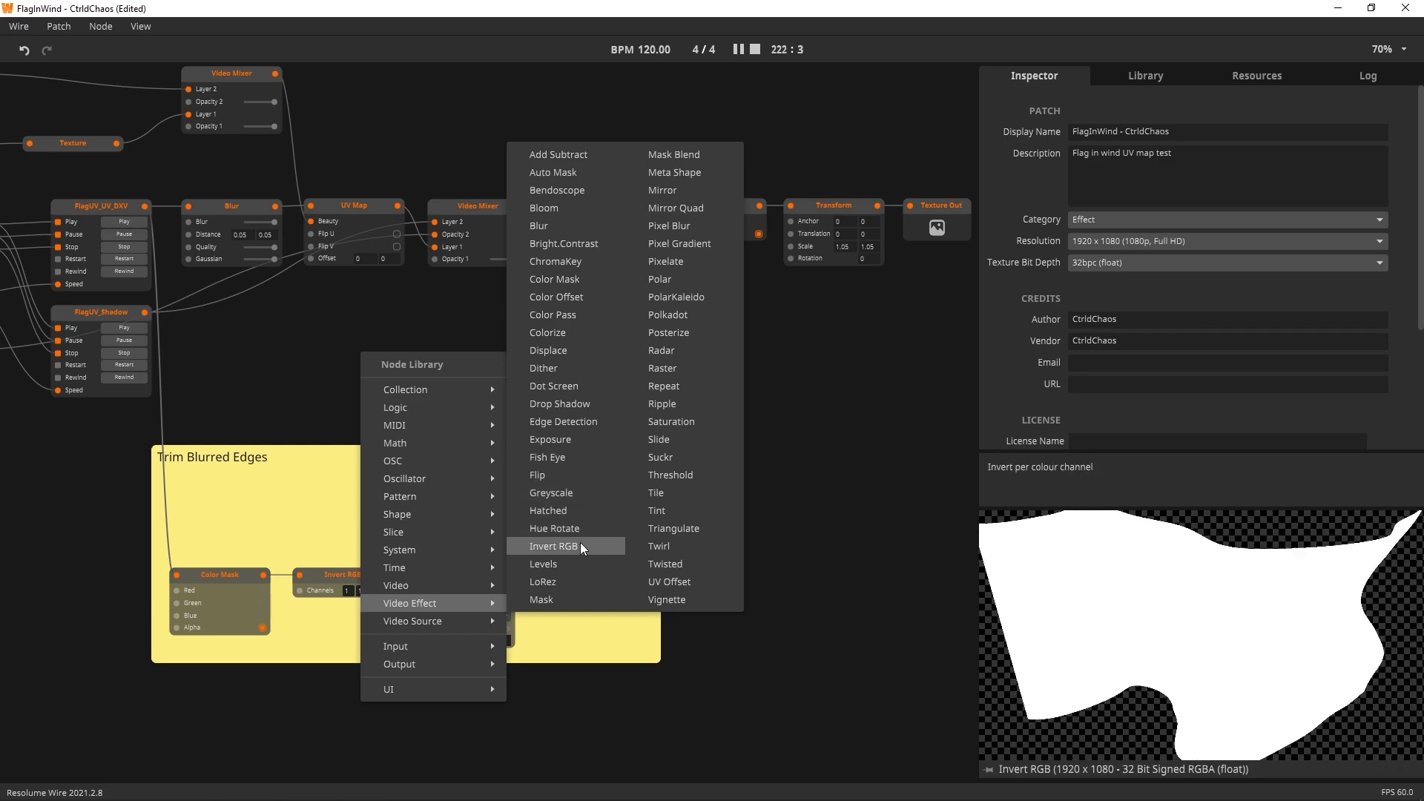
pyautogui.click(541, 724)
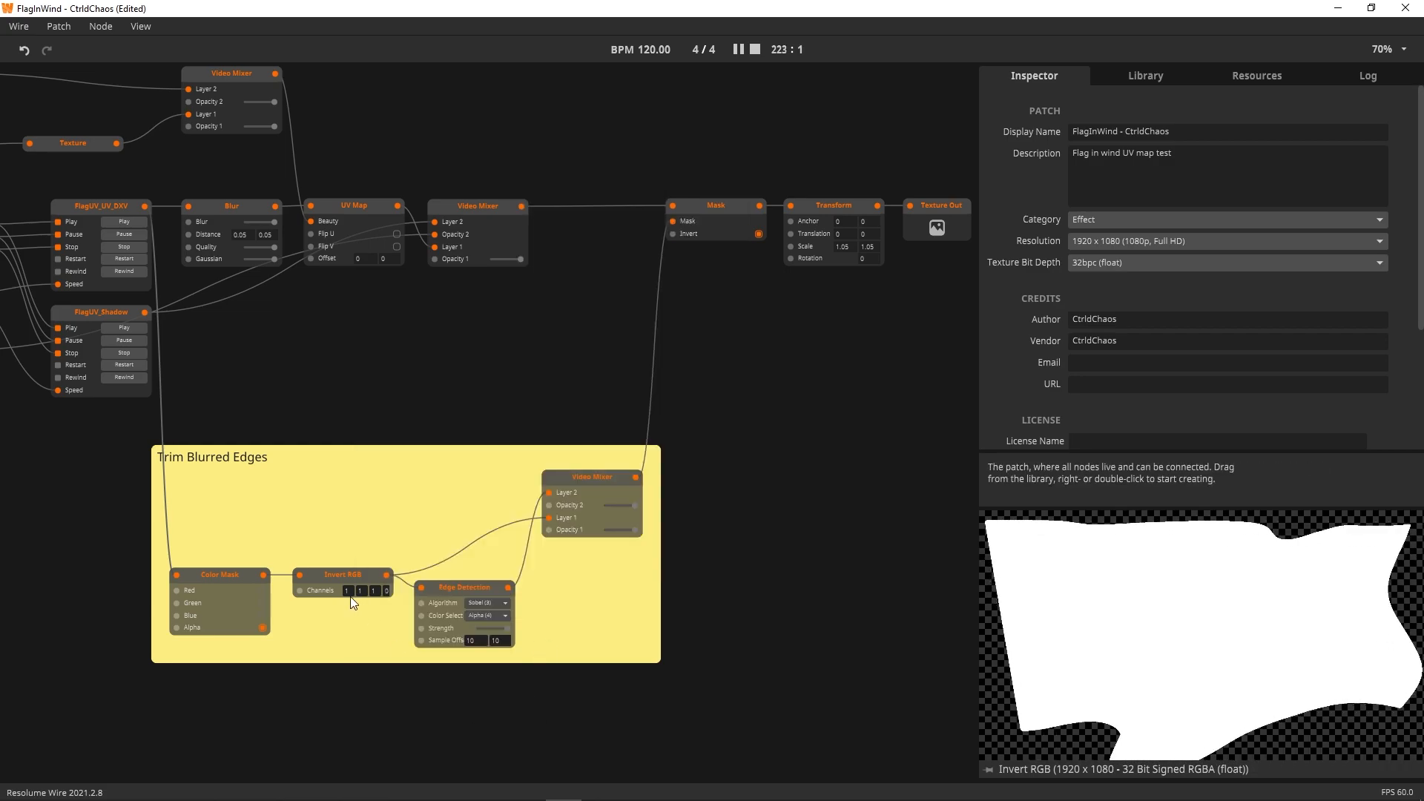
pyautogui.click(316, 573)
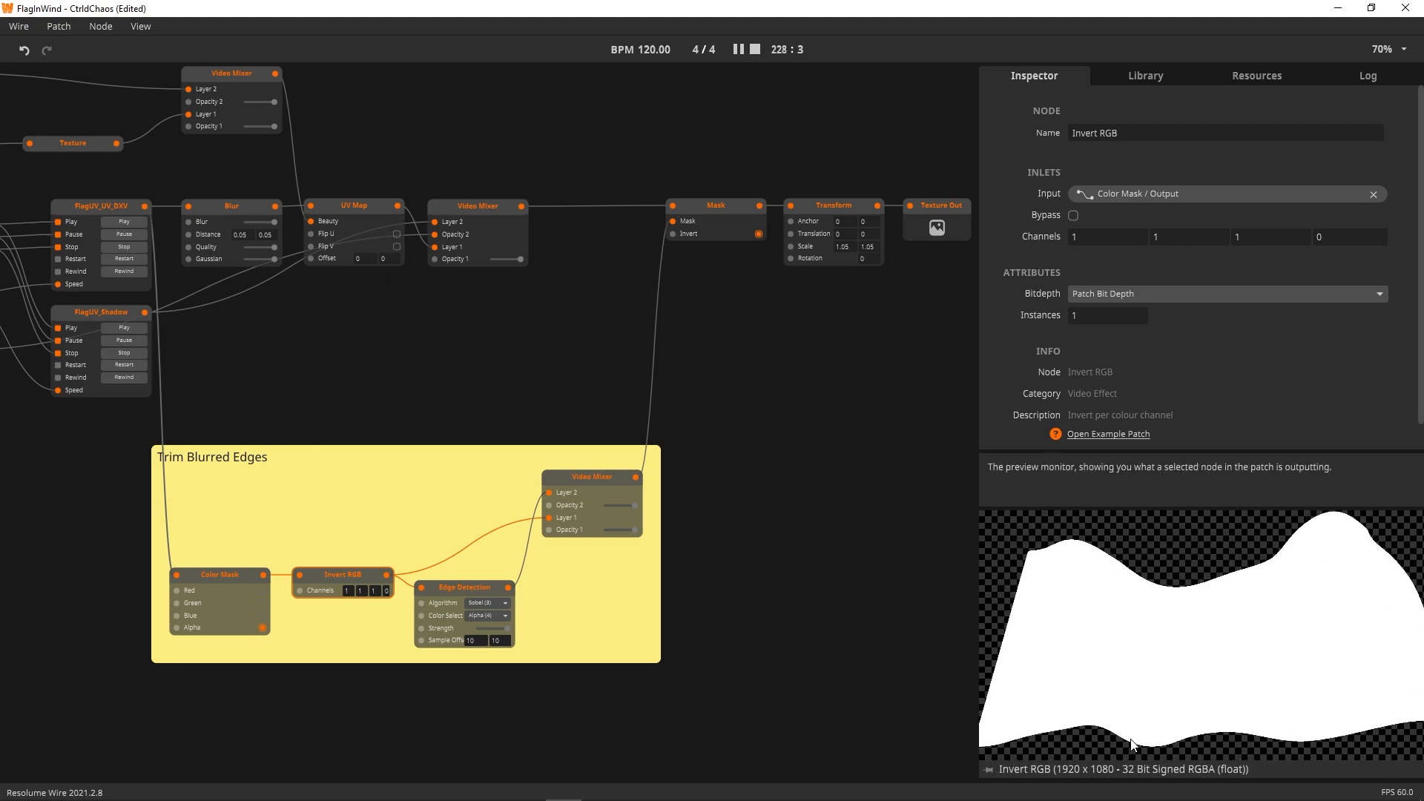
pyautogui.click(340, 696)
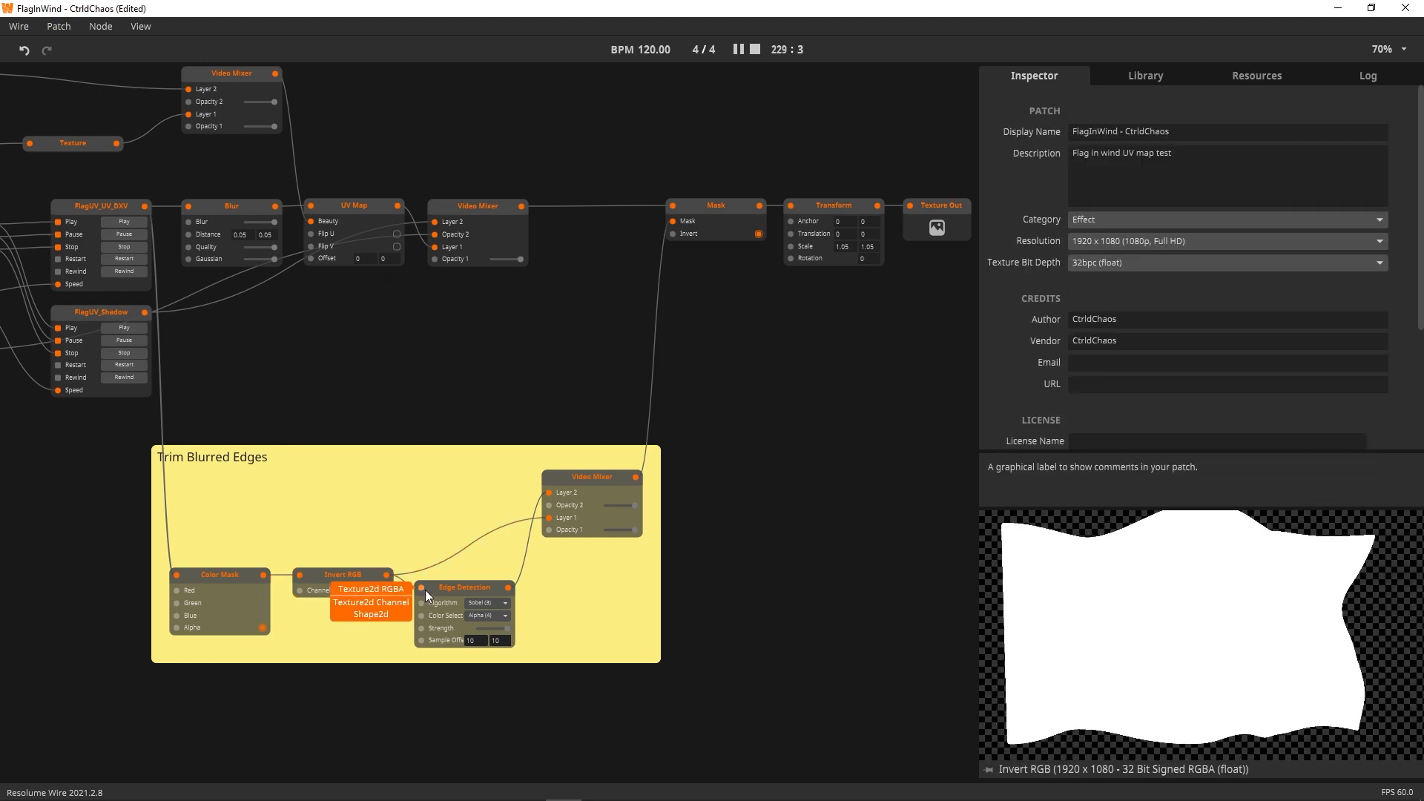
# - Examine how the Trim Blurred Edges Video Mixer combines Edge Detection and Invert RGB, comparing the three nodes' outputs and settings
pyautogui.click(466, 589)
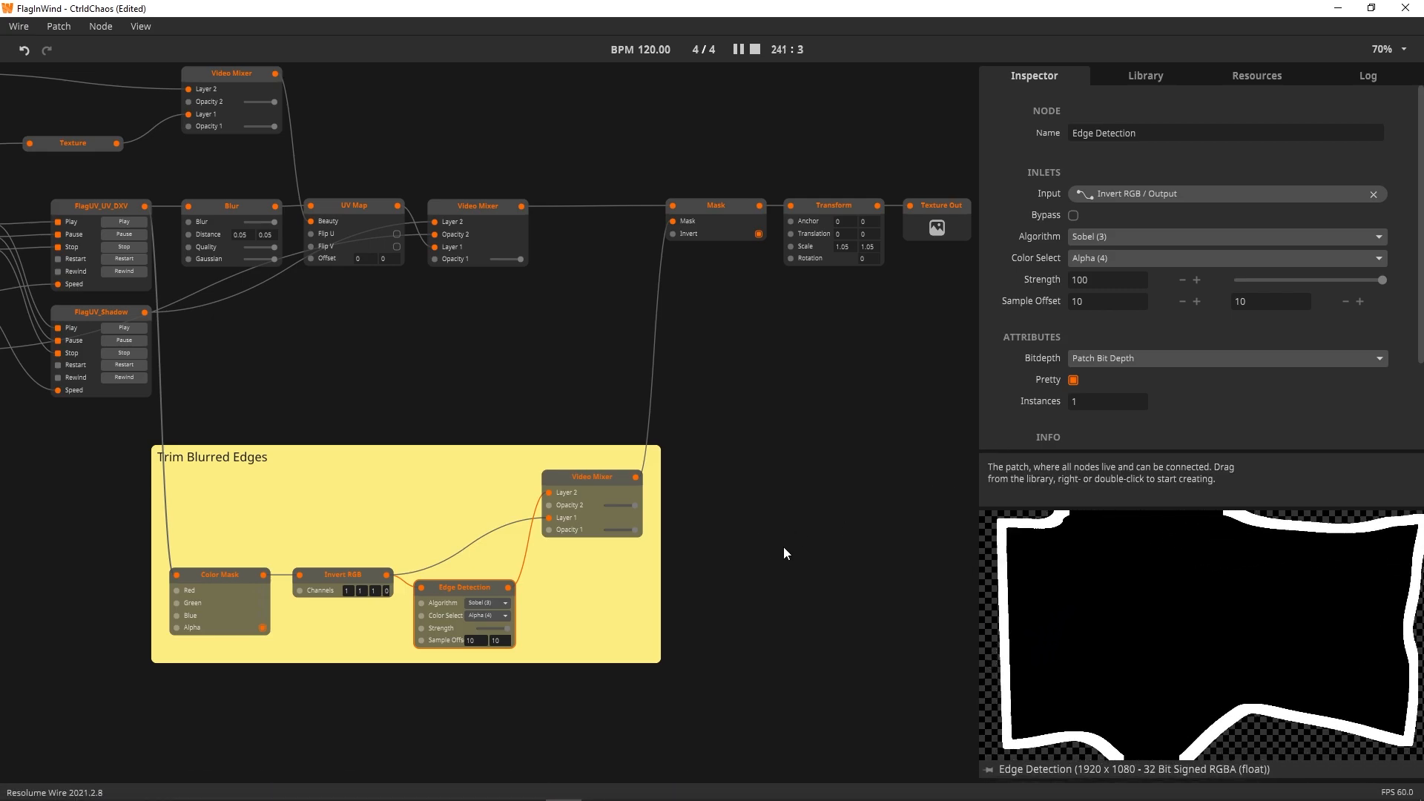
pyautogui.moveTo(590, 478)
pyautogui.mouseDown()
pyautogui.moveTo(572, 488)
pyautogui.moveTo(581, 473)
pyautogui.mouseUp()
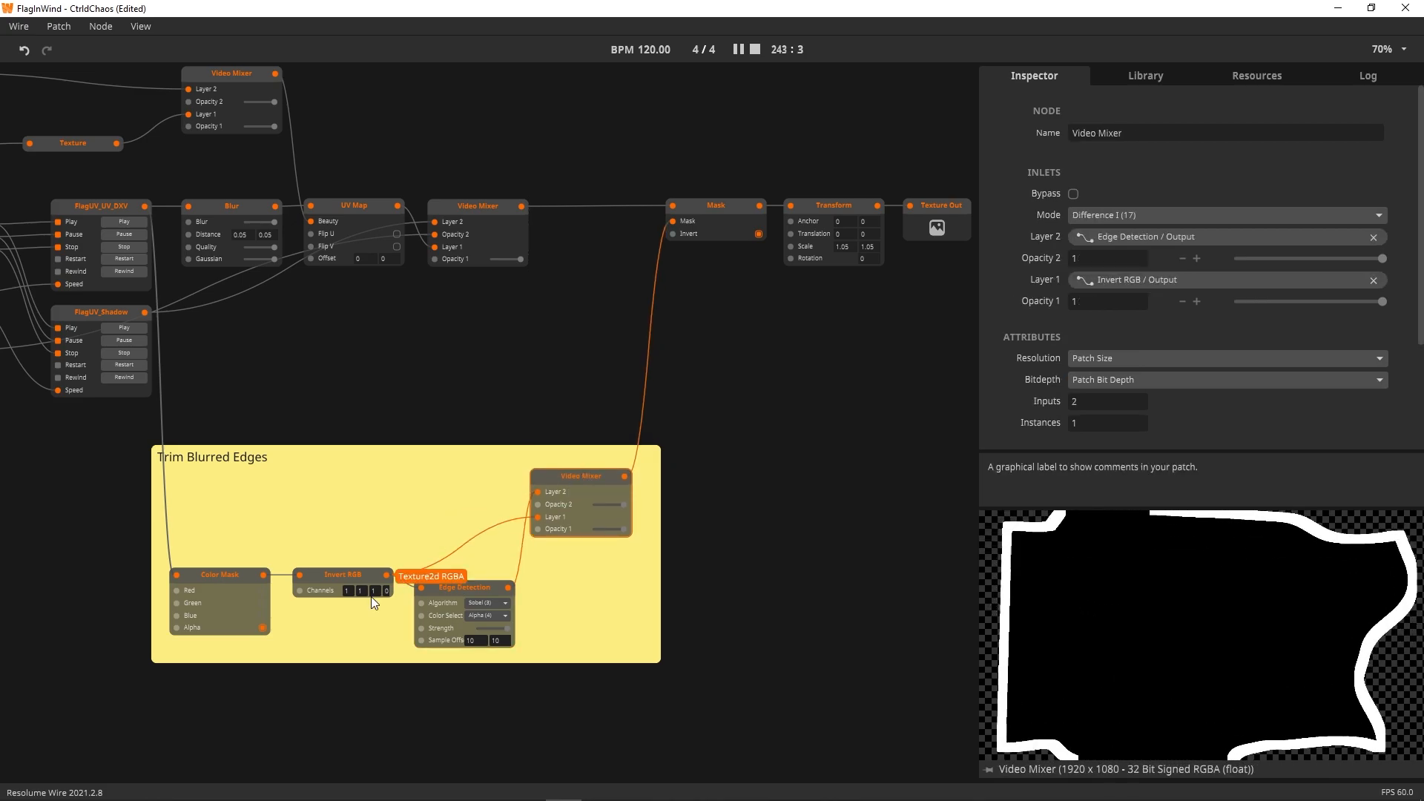
pyautogui.click(360, 576)
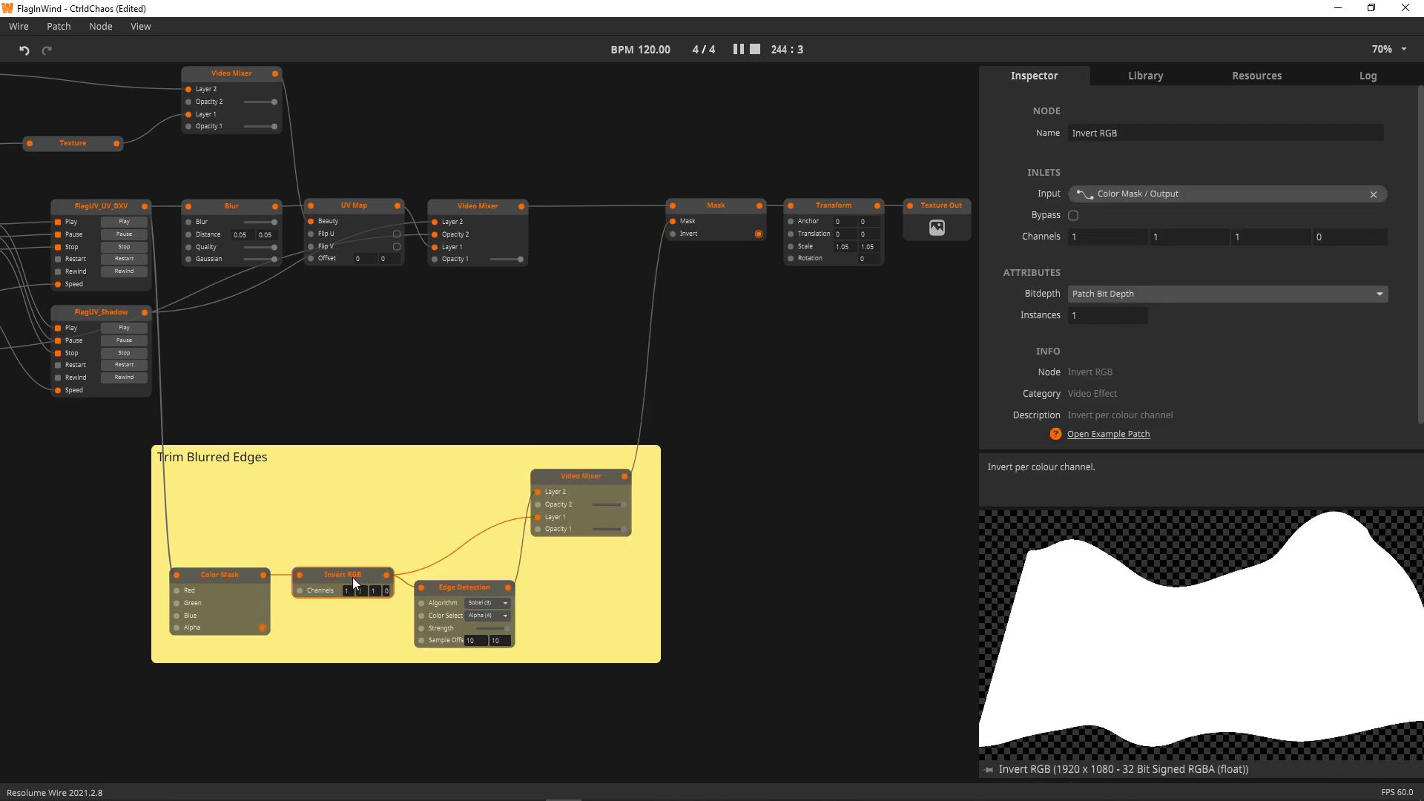
pyautogui.moveTo(391, 576); pyautogui.dragTo(537, 515)
pyautogui.click(544, 576)
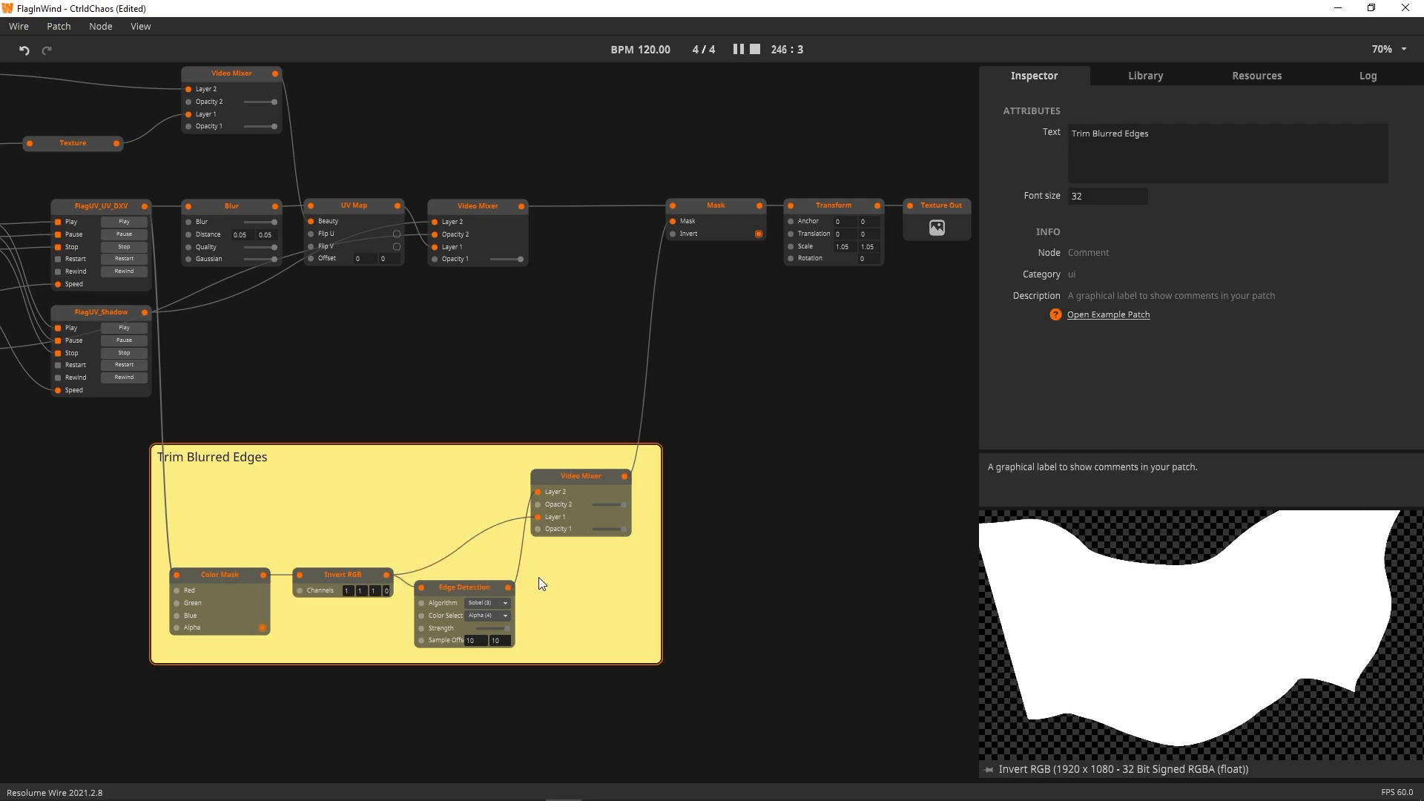
pyautogui.moveTo(382, 576); pyautogui.dragTo(421, 587)
pyautogui.click(460, 585)
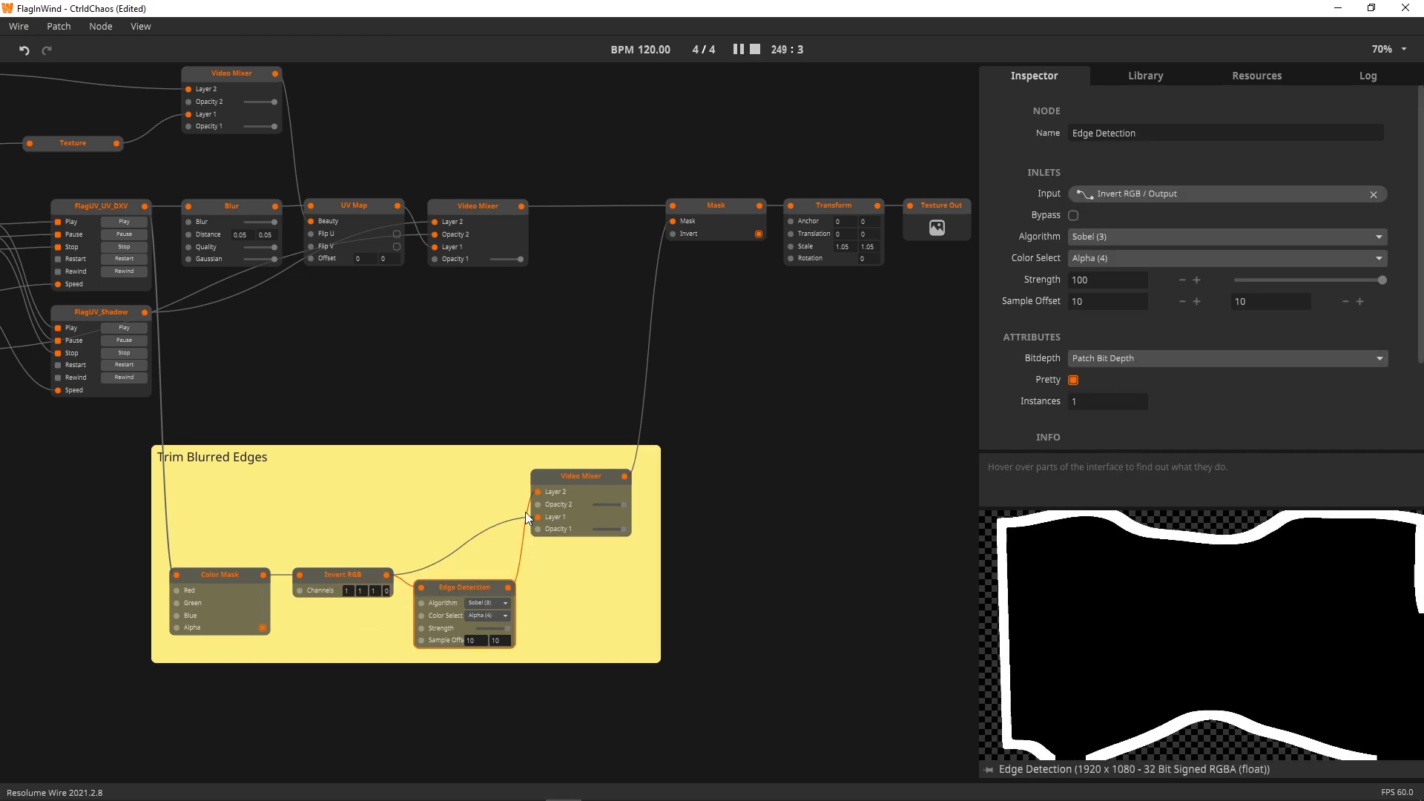
pyautogui.moveTo(538, 492); pyautogui.dragTo(538, 493)
pyautogui.click(577, 475)
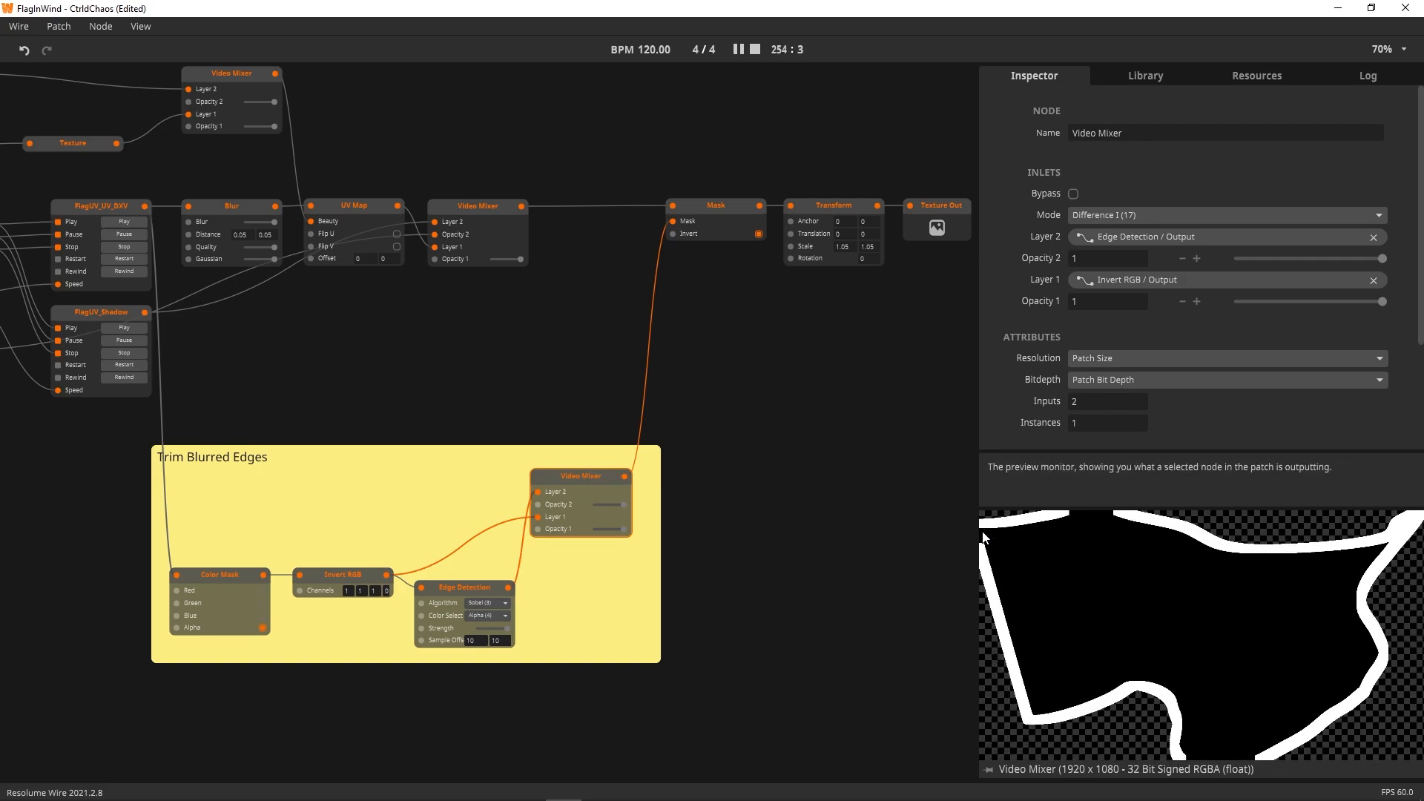
# - Recheck the Invert RGB and Edge Detection outputs, and inspect the Mask node's output and its Mask and Invert inlets
pyautogui.click(318, 576)
pyautogui.click(447, 586)
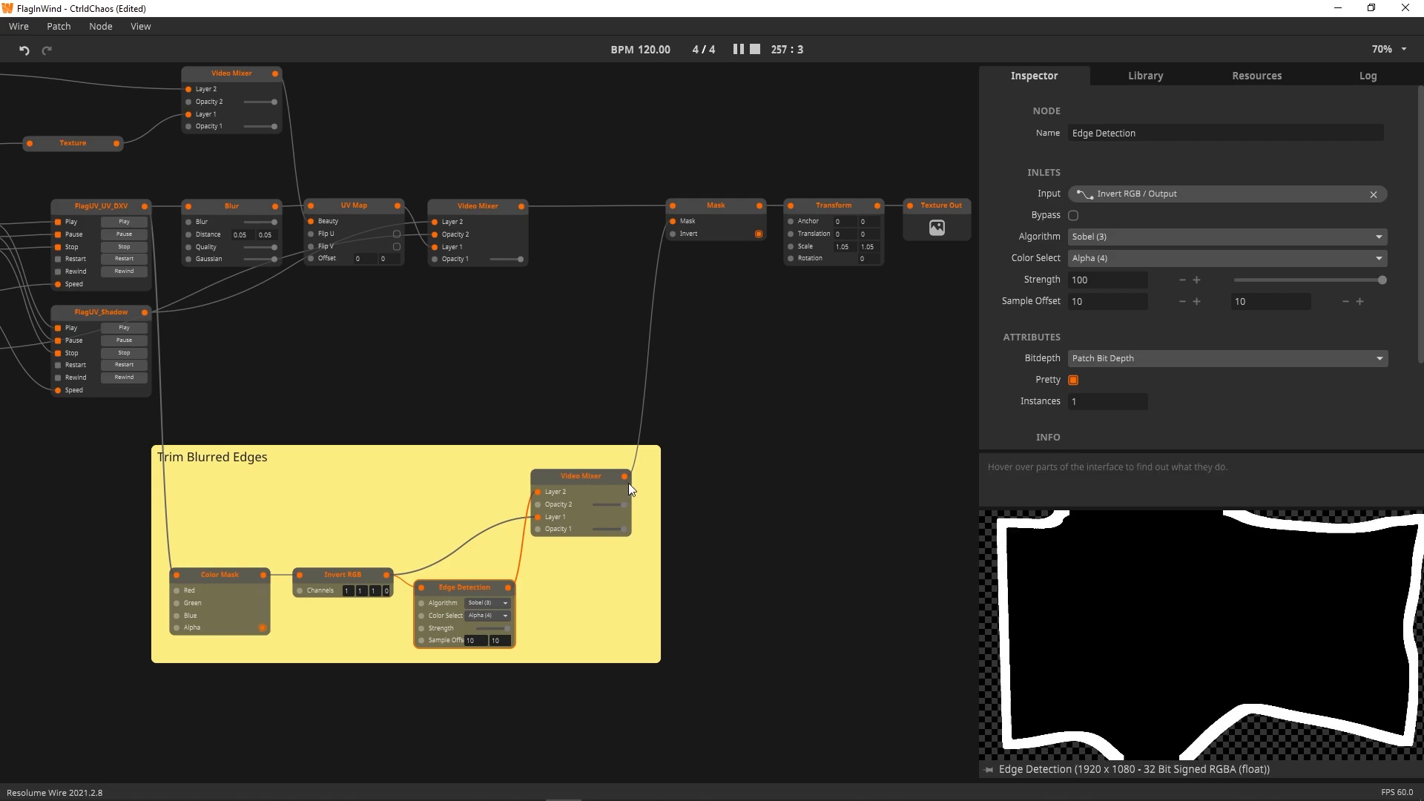
pyautogui.click(725, 204)
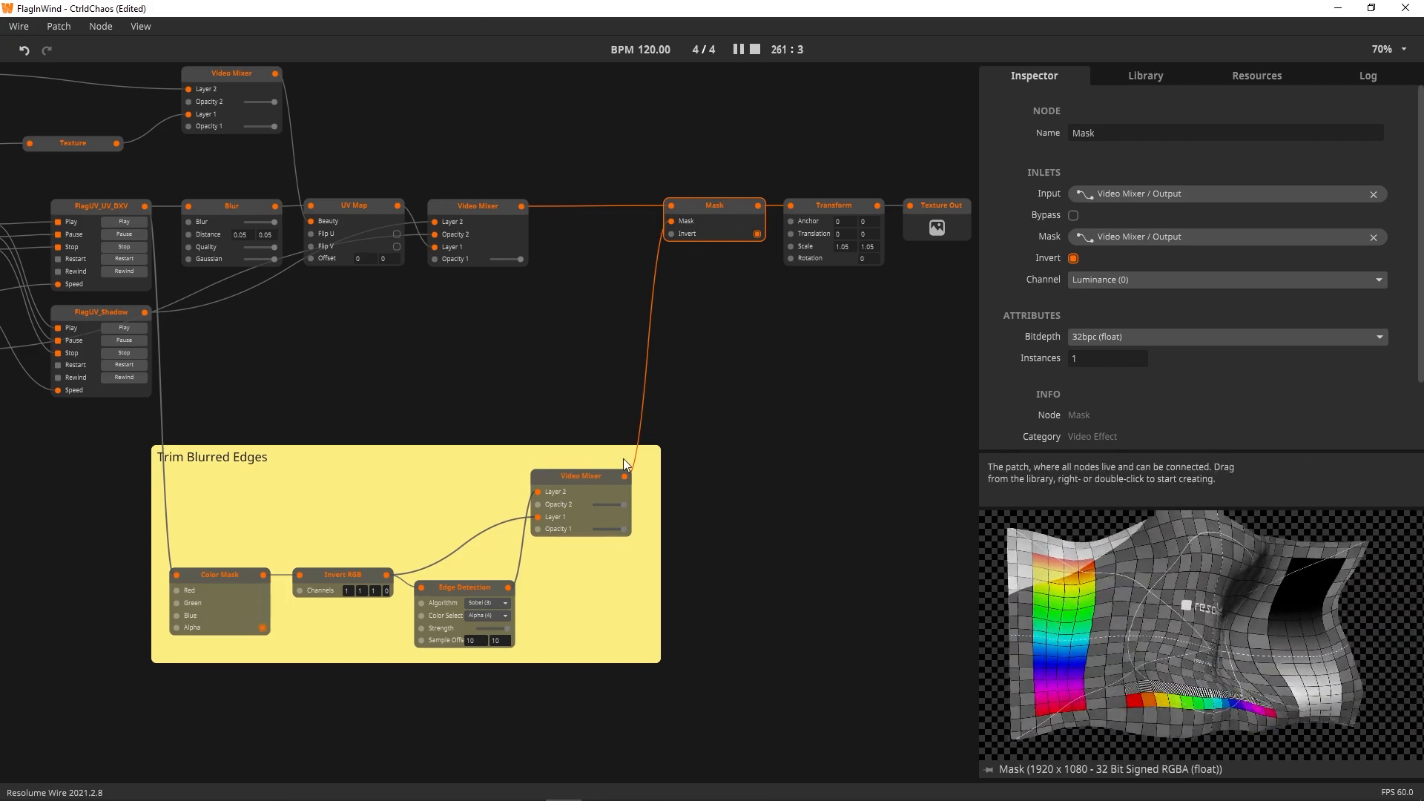
pyautogui.moveTo(665, 229)
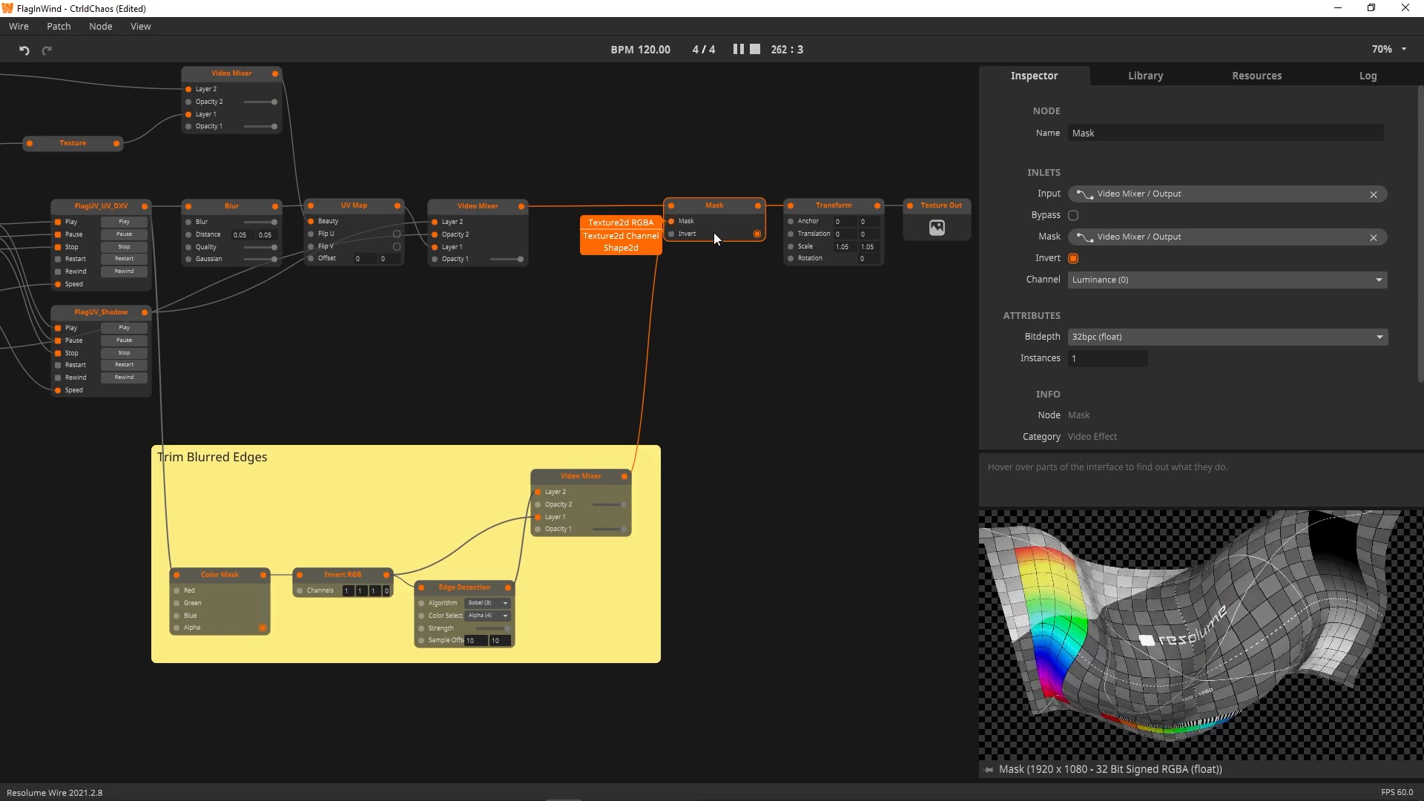
# - Toggle the Mask node's Invert off and on again, and compare its output with the 50 Multiply Video Mixer's
pyautogui.click(758, 234)
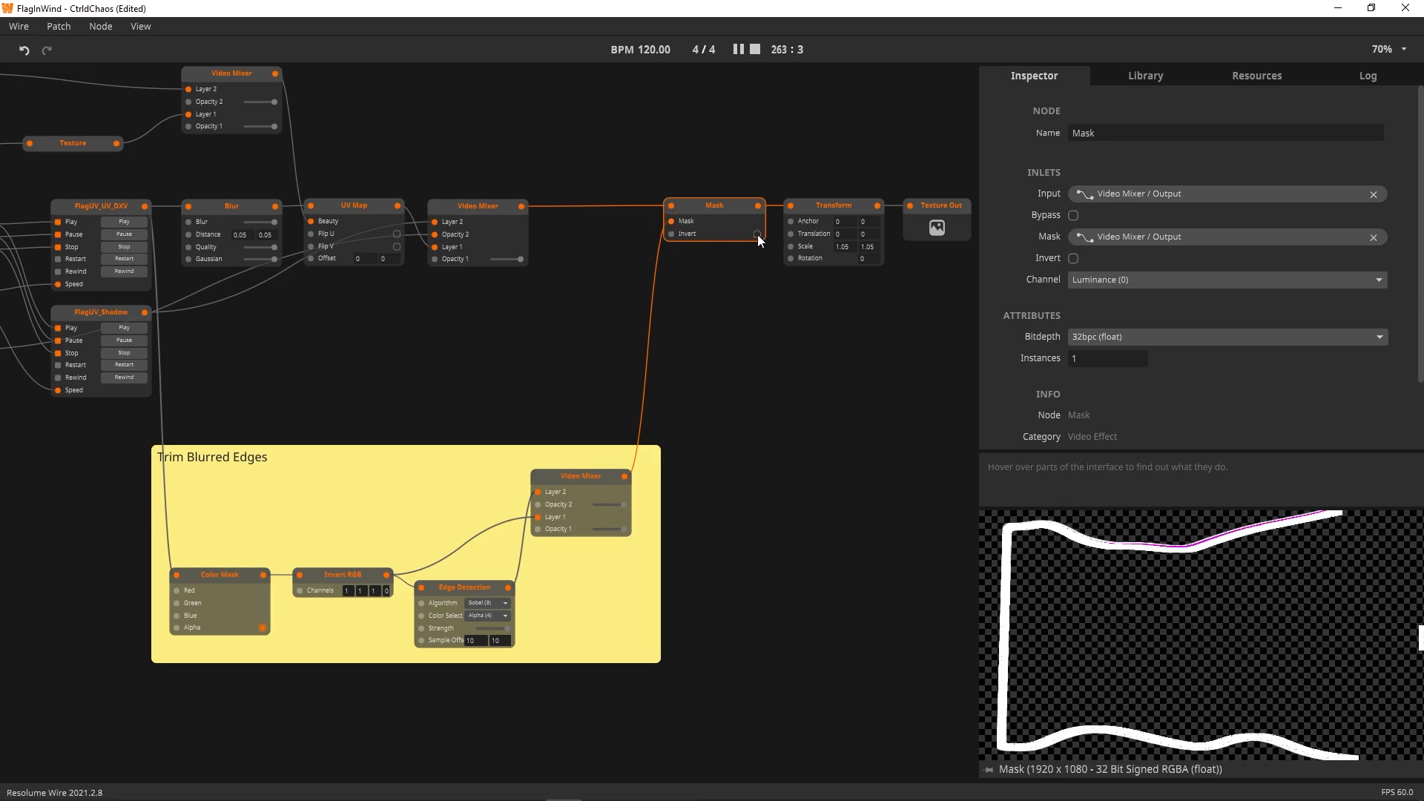
pyautogui.click(757, 234)
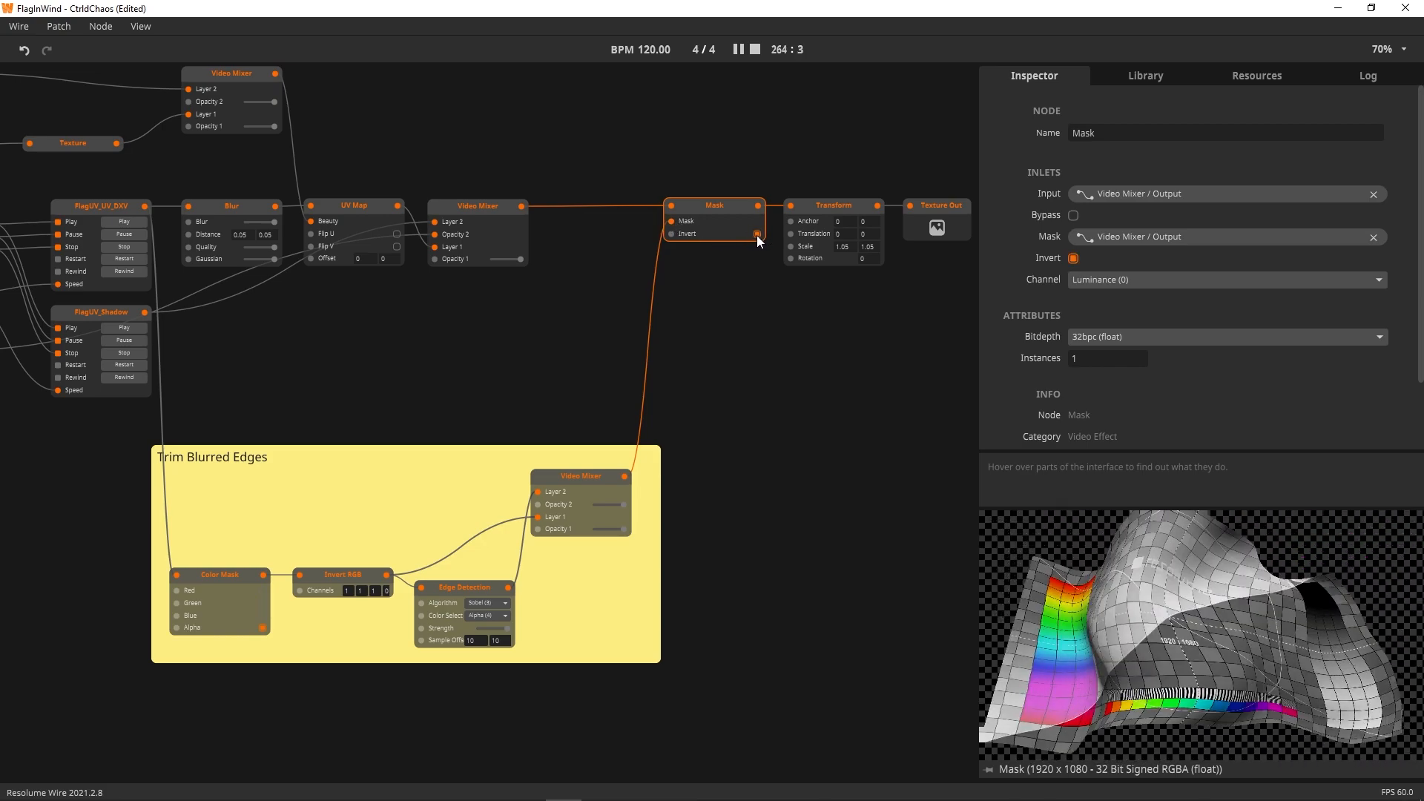
pyautogui.click(485, 207)
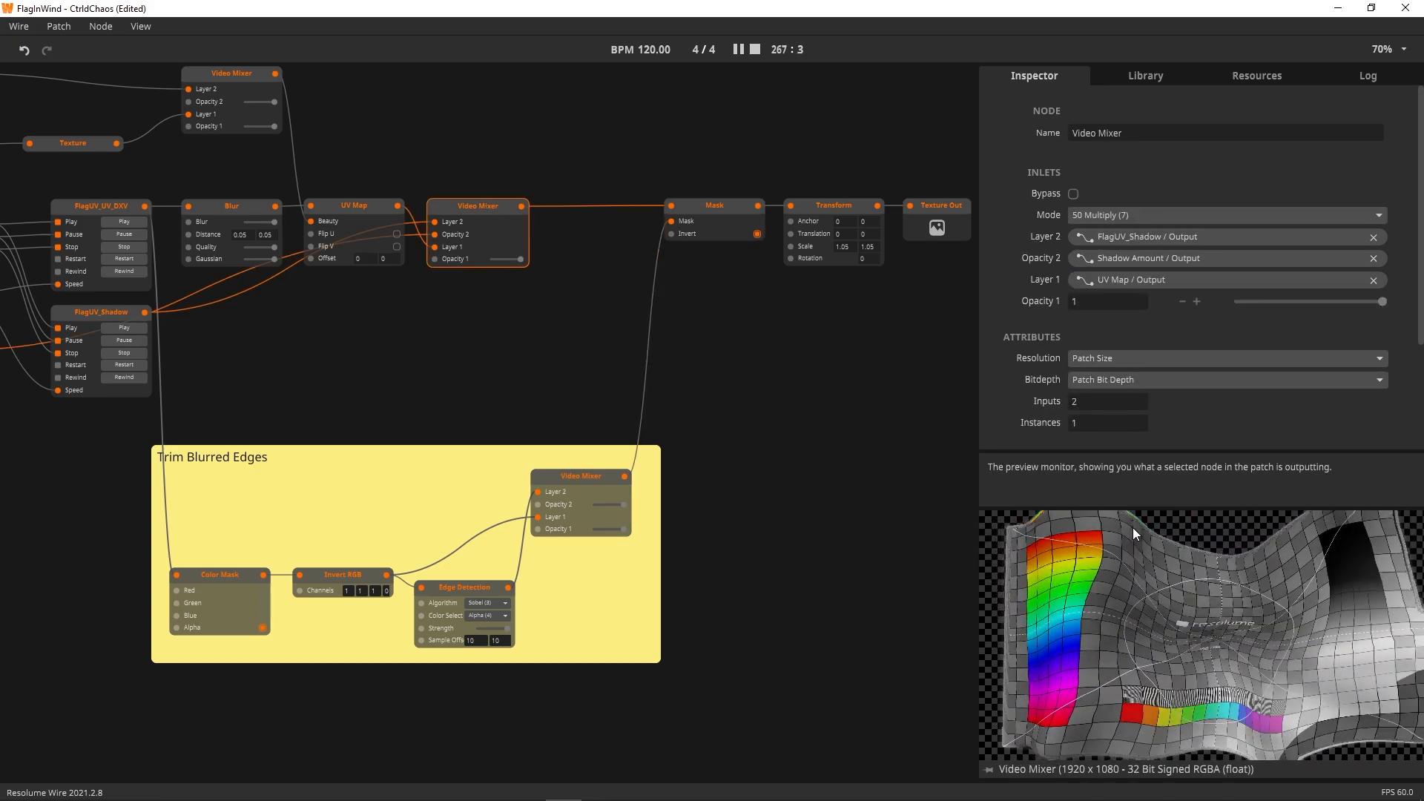
pyautogui.click(718, 208)
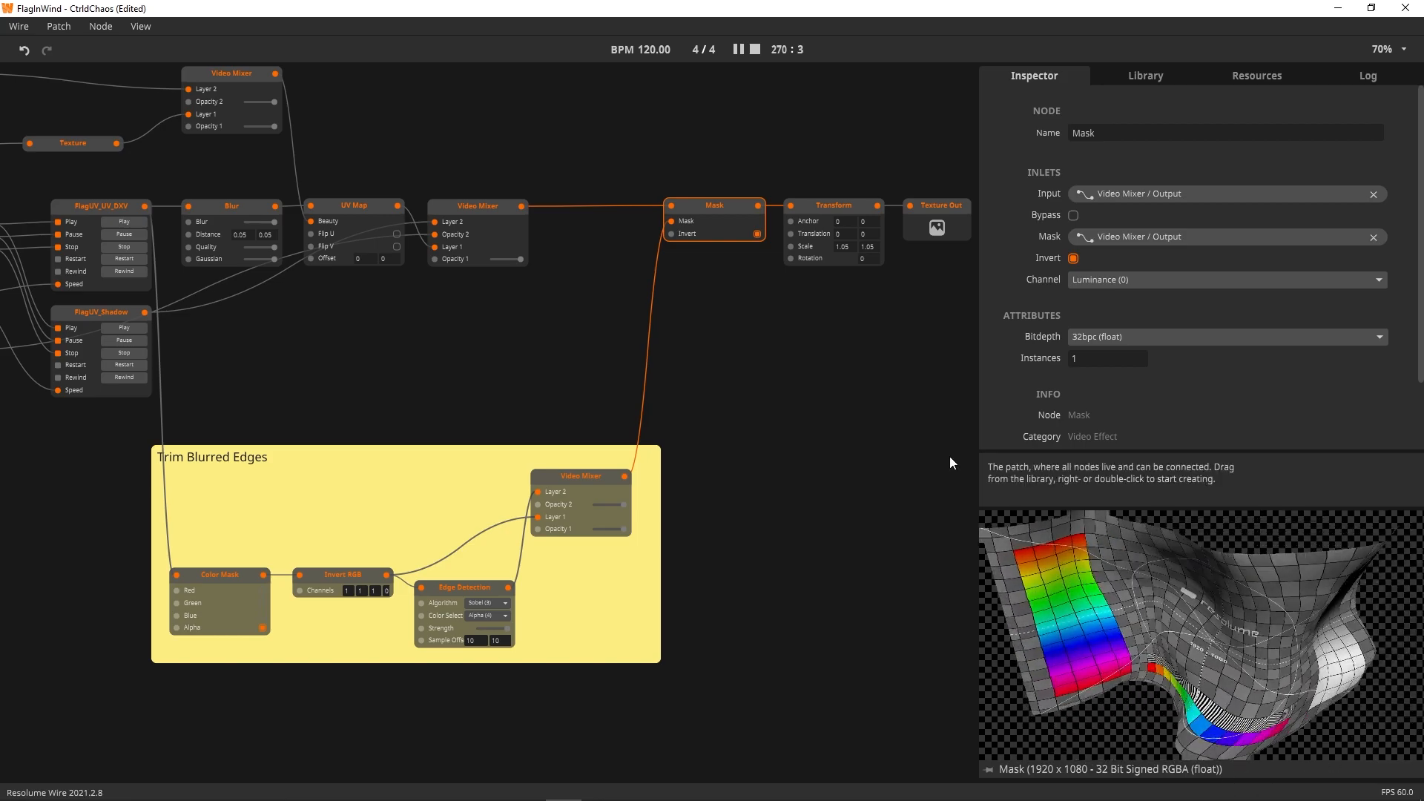
# - Inspect the Transform node's scale settings and output, and check the Texture Out node it feeds
pyautogui.moveTo(838, 378); pyautogui.dragTo(604, 387, button='middle')
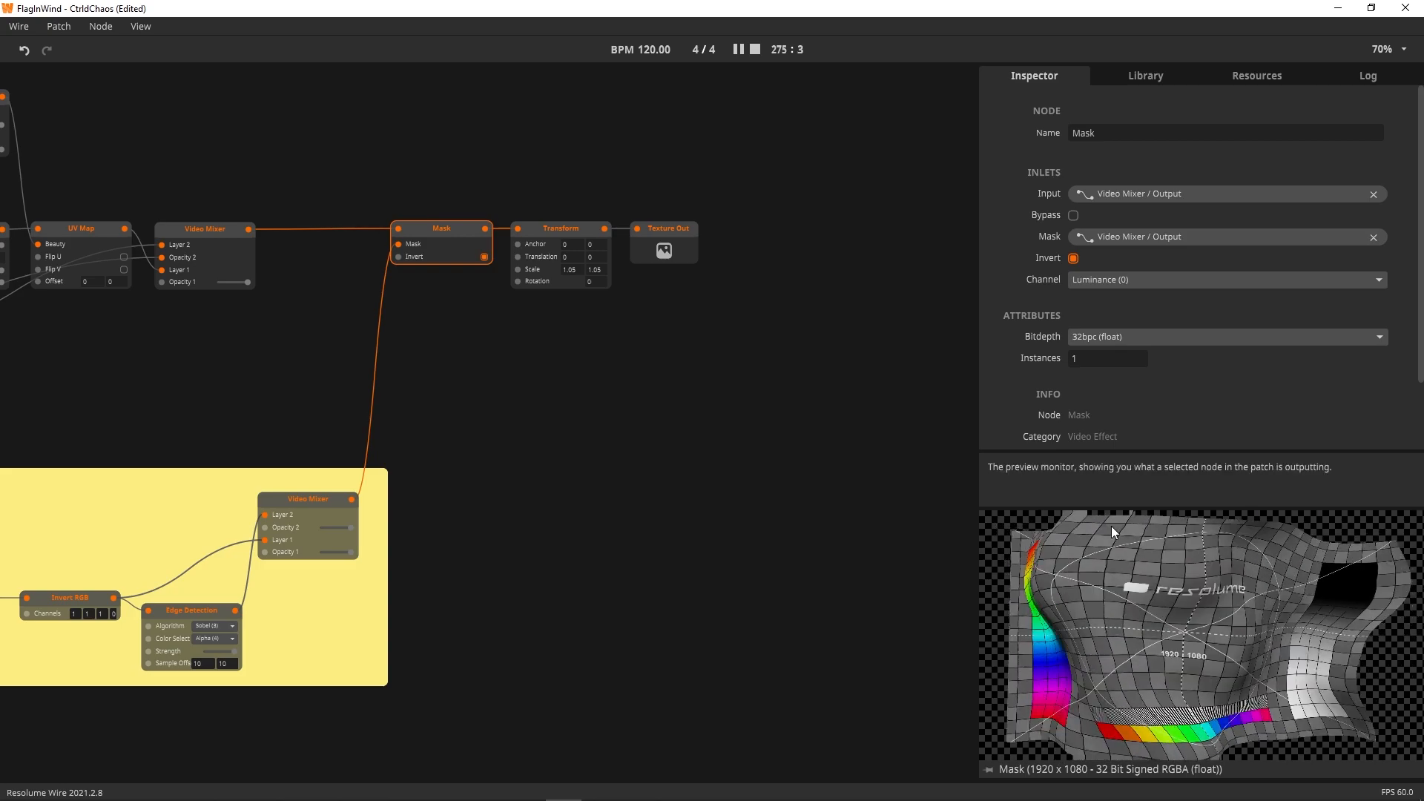
pyautogui.click(561, 230)
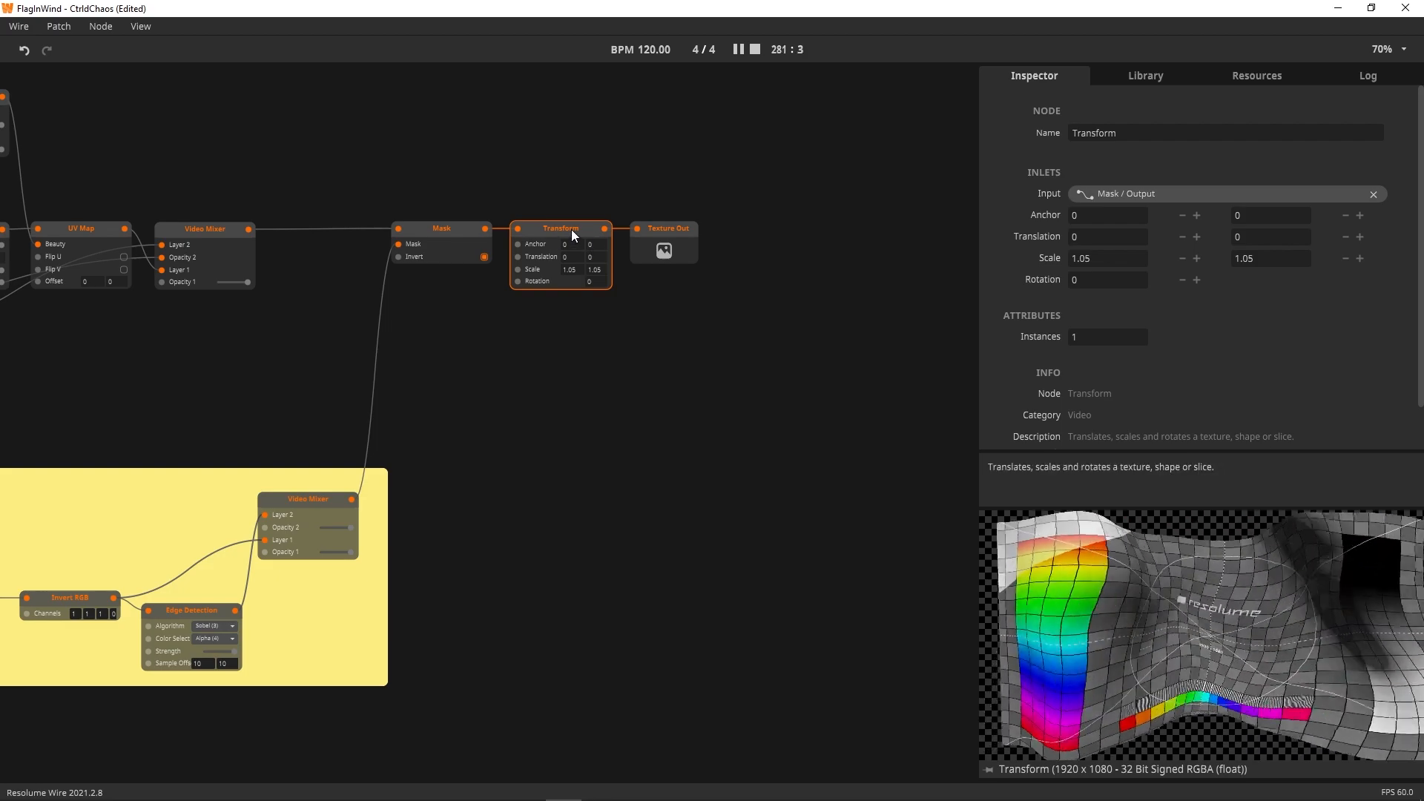
pyautogui.click(667, 230)
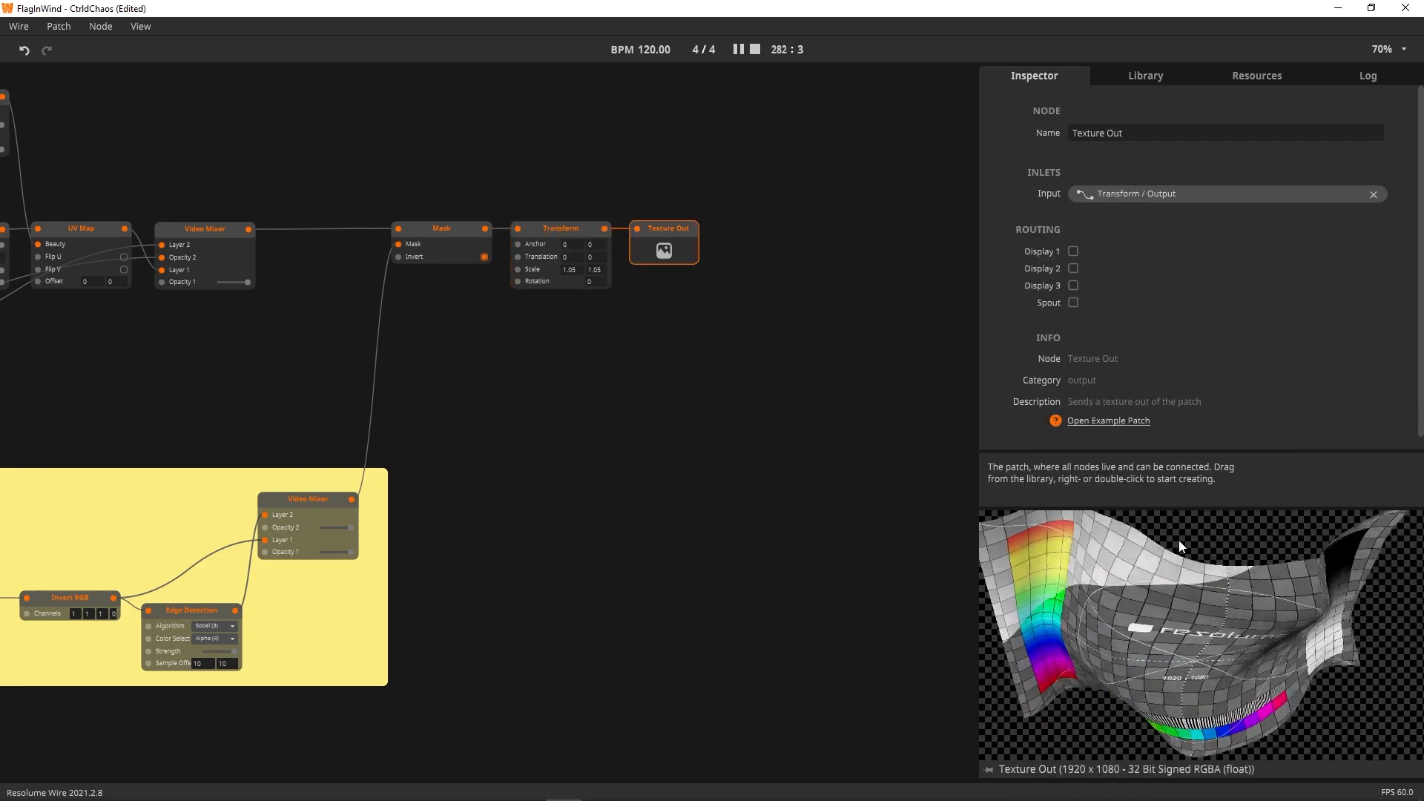
# - Review the patch's sources by previewing the Texture In, FlagUV_Shadow and FlagUV_UV_DXV outputs
pyautogui.moveTo(630, 473); pyautogui.dragTo(718, 495)
pyautogui.scroll(-5, 717, 494)
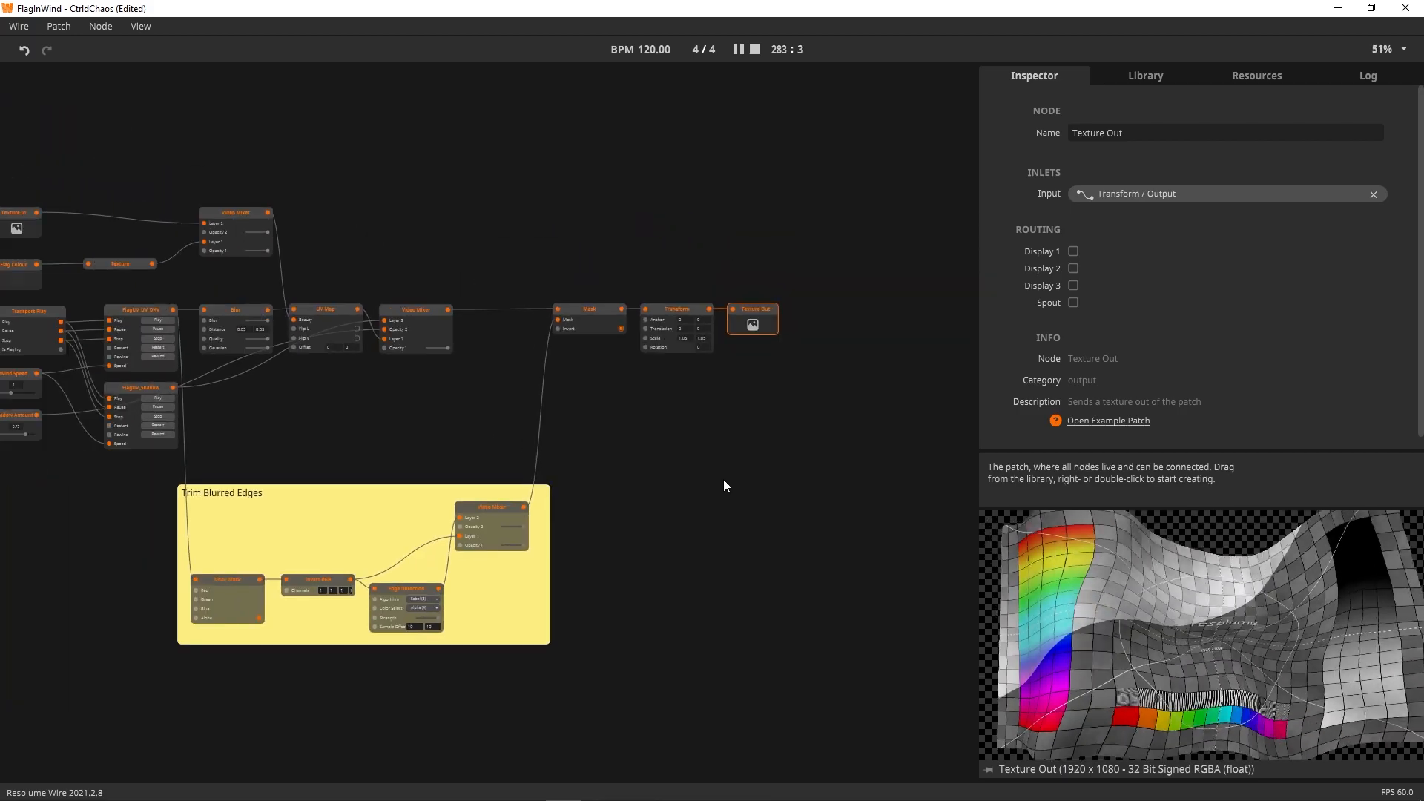
pyautogui.moveTo(578, 452); pyautogui.dragTo(571, 420)
pyautogui.scroll(3, 628, 461)
pyautogui.scroll(1, 564, 430)
pyautogui.click(76, 201)
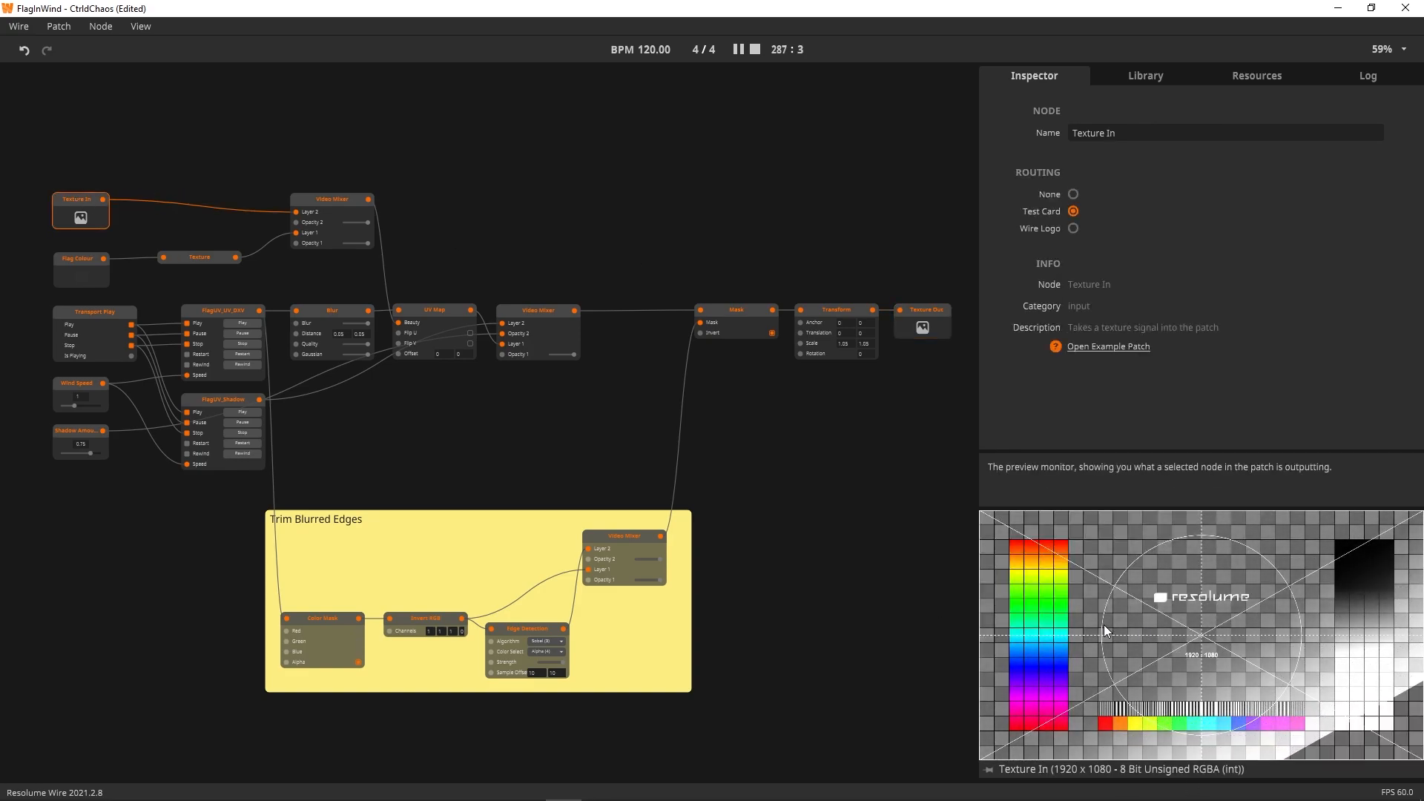
pyautogui.click(363, 390)
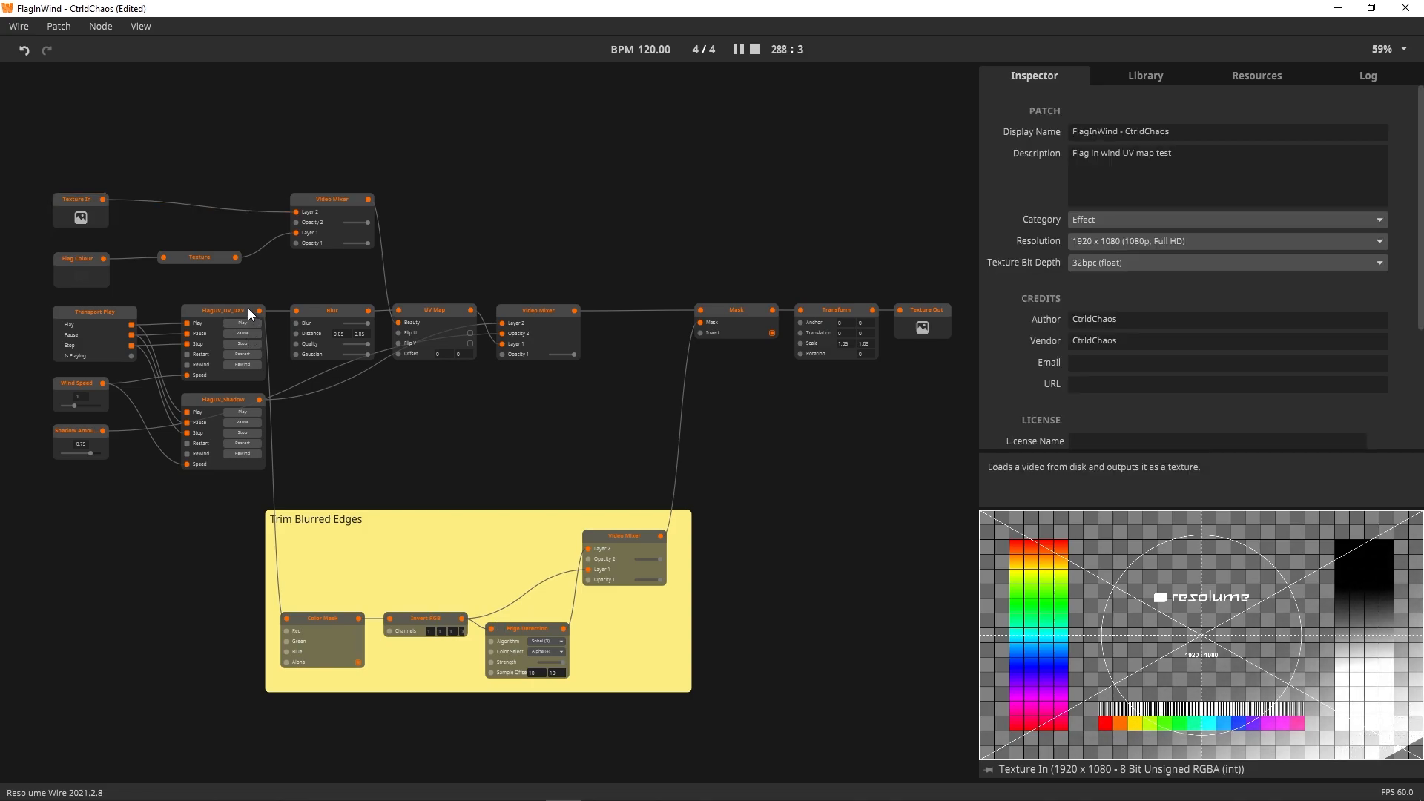
pyautogui.click(247, 308)
pyautogui.click(240, 399)
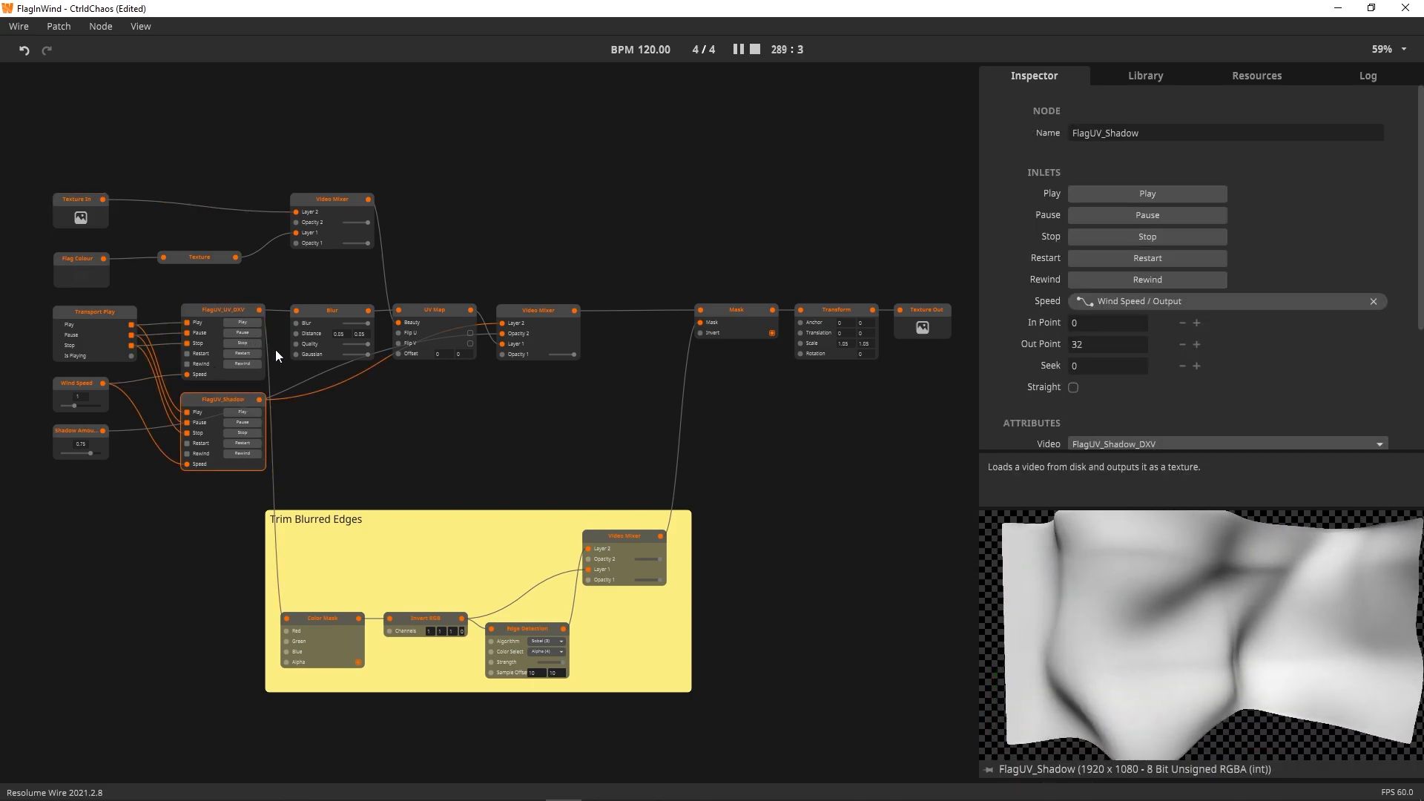
pyautogui.click(228, 309)
pyautogui.click(285, 280)
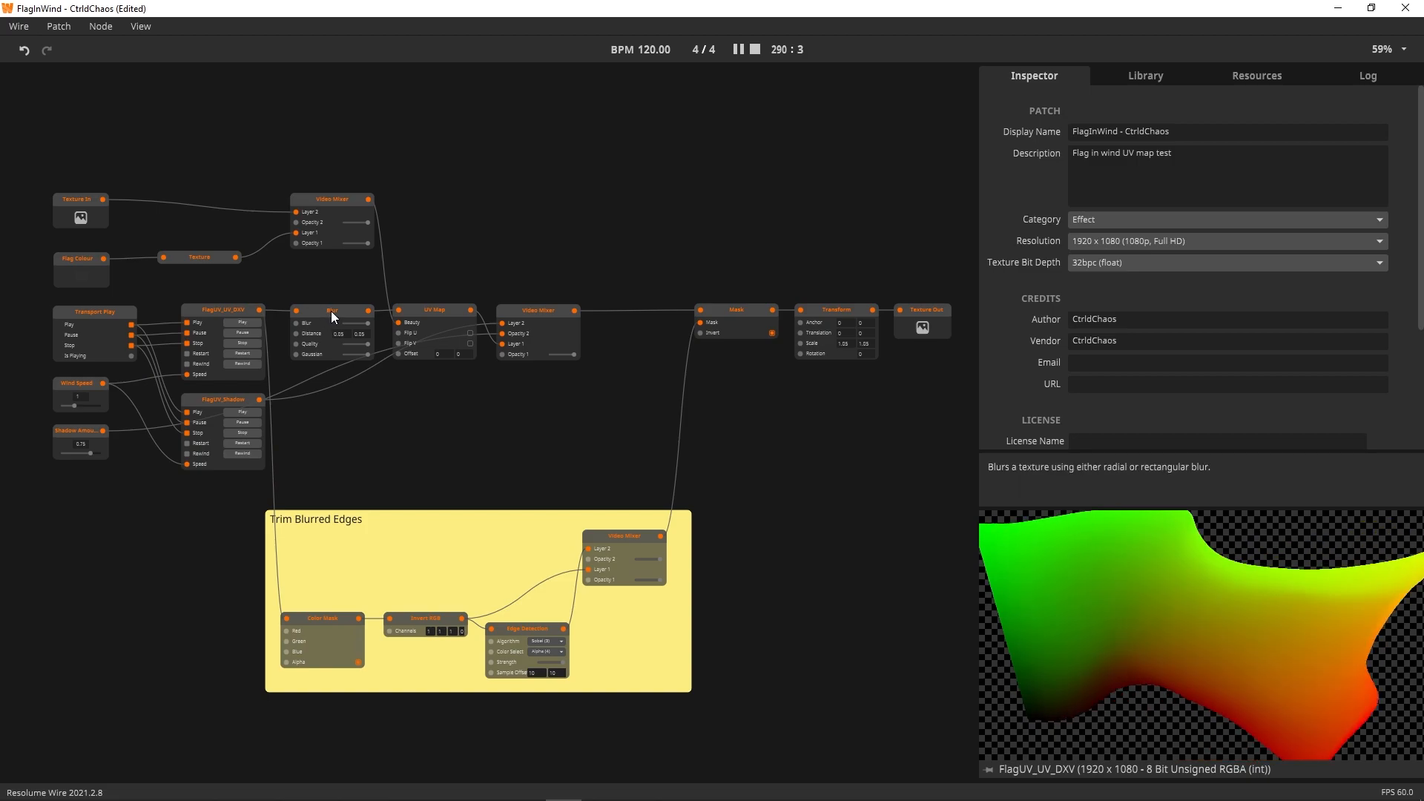
# - Trace how the blurred UV clip and the Alpha-mode Video Mixer feed UV Map, comparing the three nodes' outputs
pyautogui.click(331, 312)
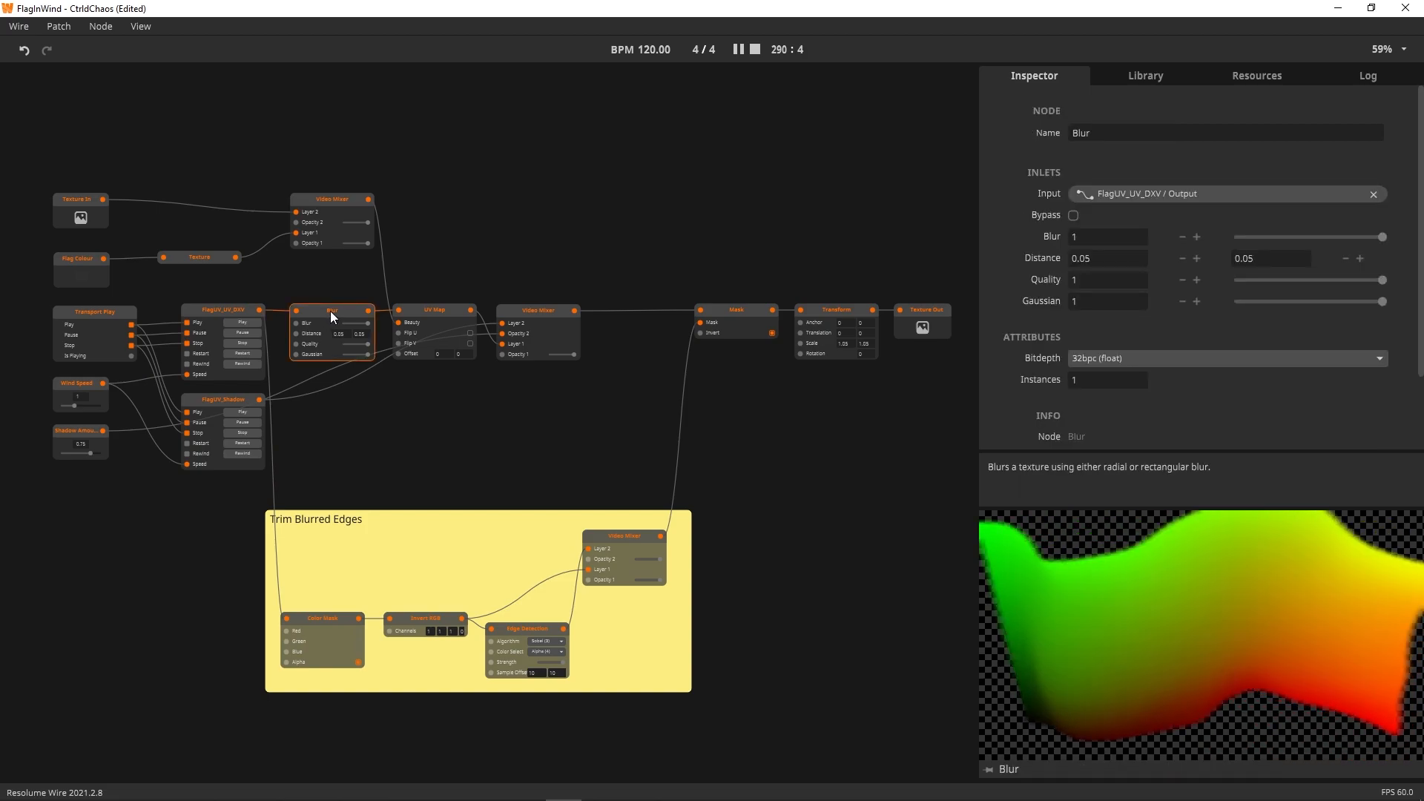
pyautogui.click(425, 310)
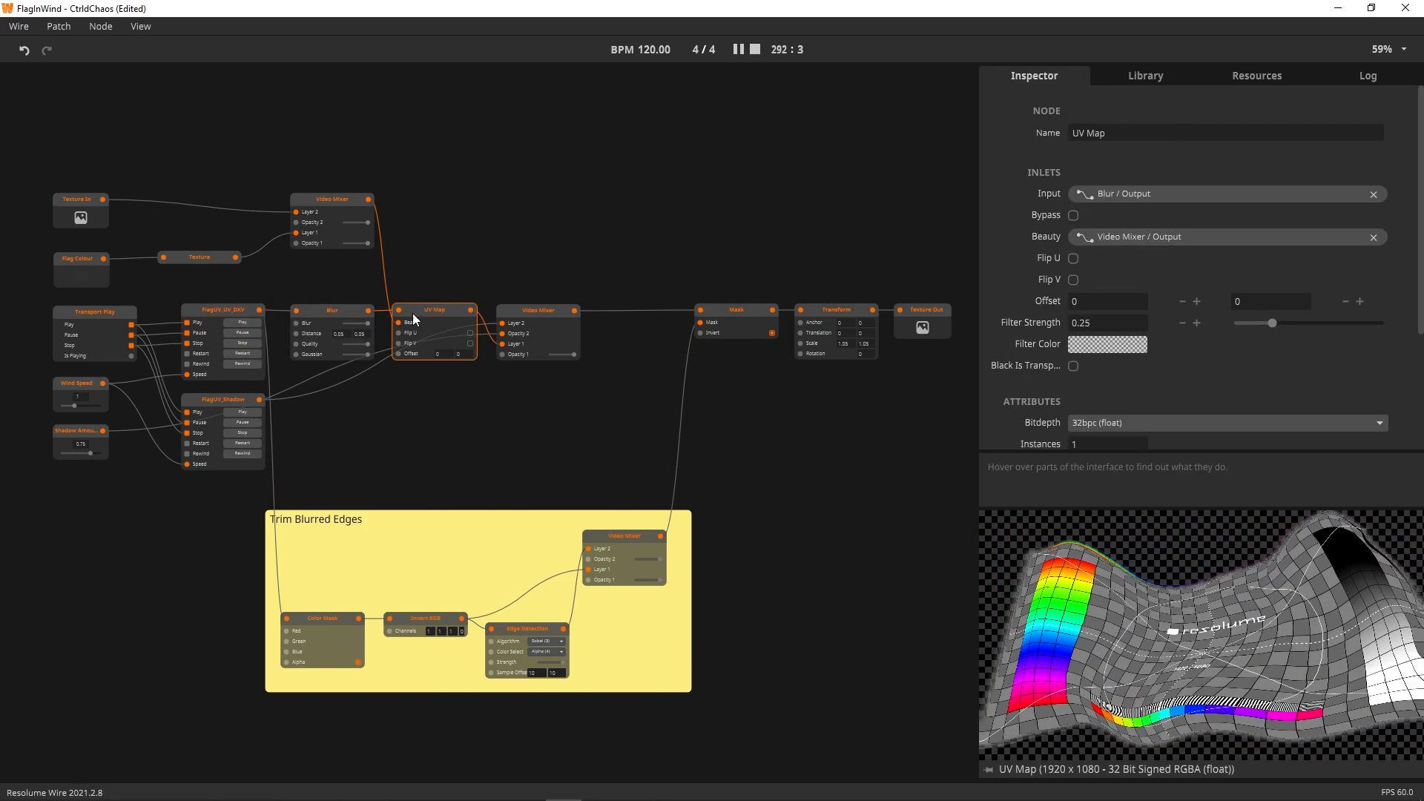
pyautogui.click(337, 196)
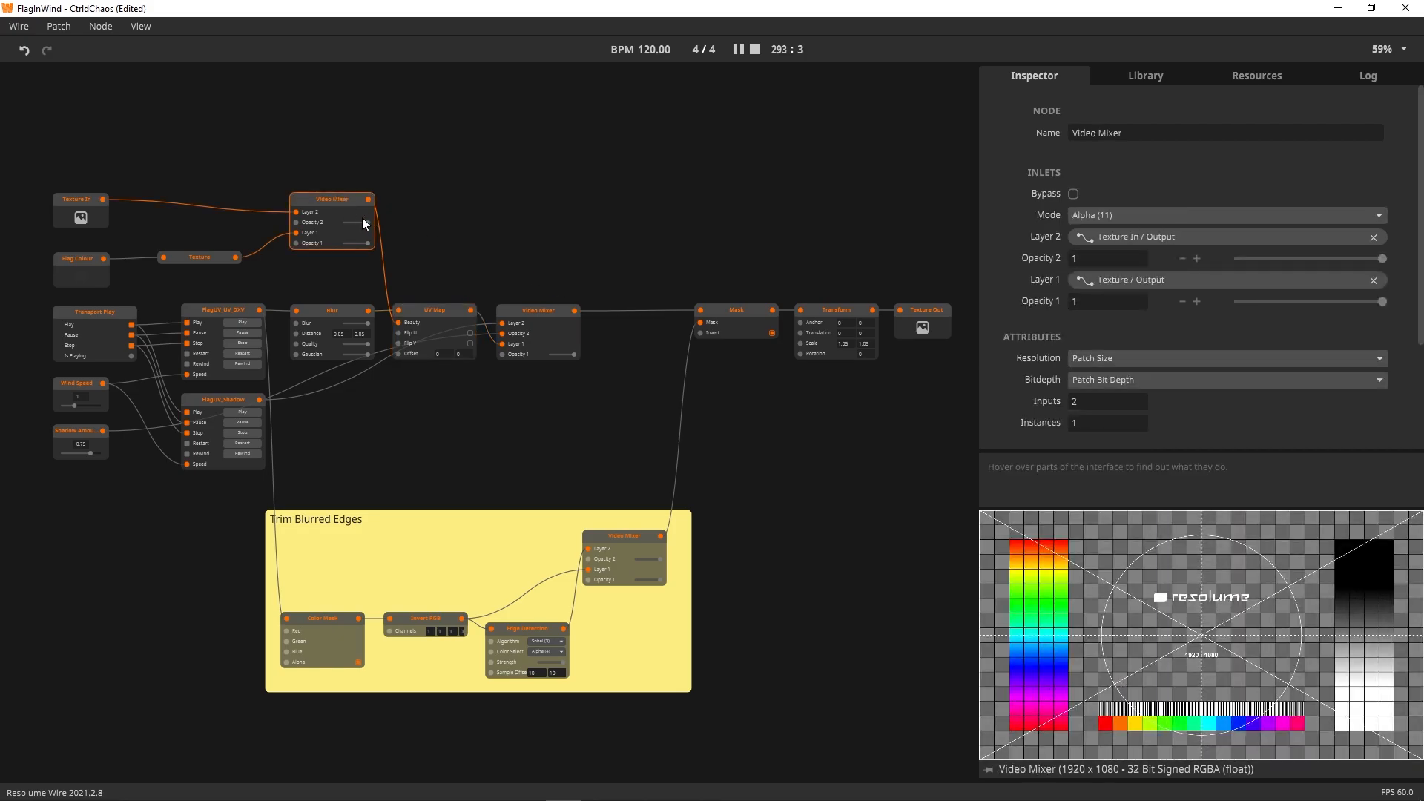
pyautogui.click(418, 309)
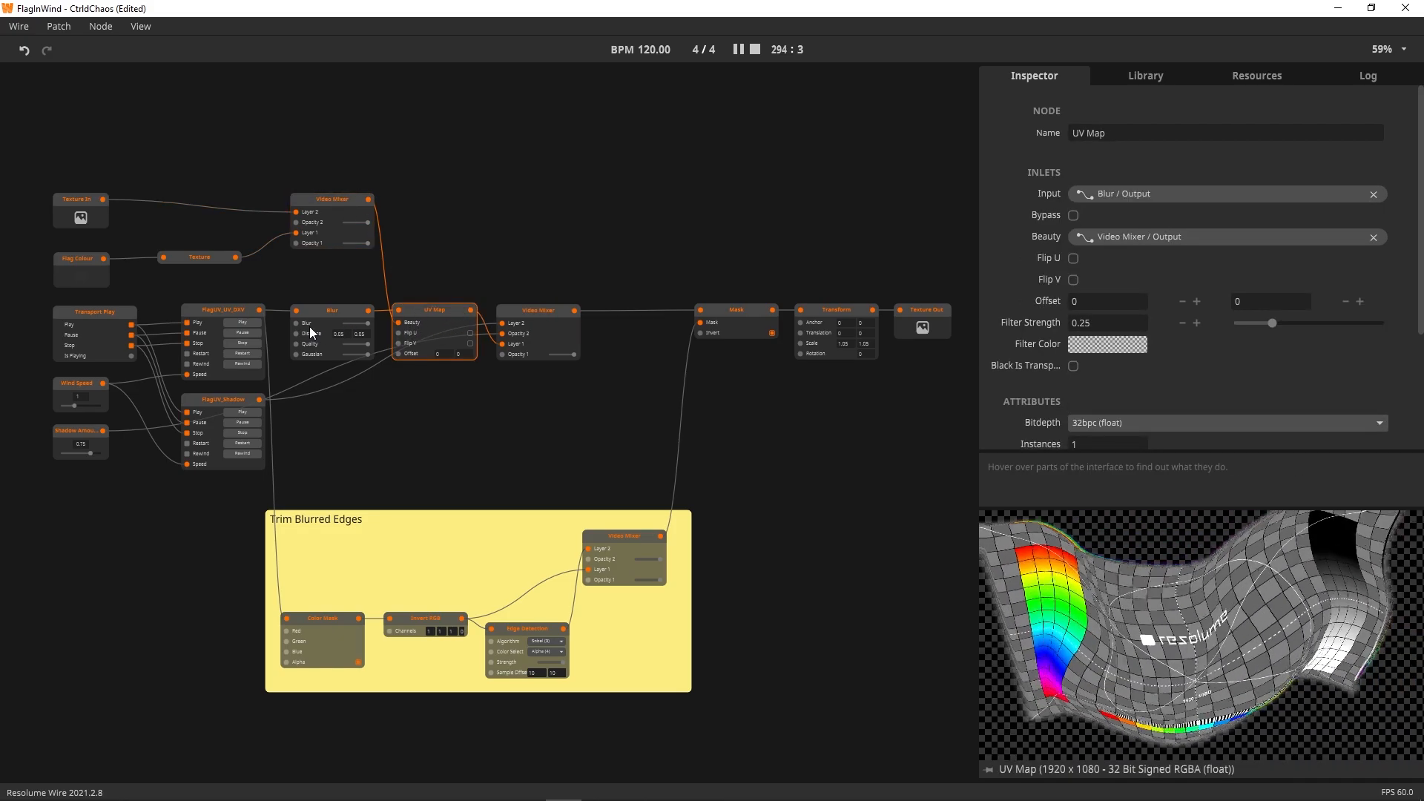
pyautogui.click(334, 309)
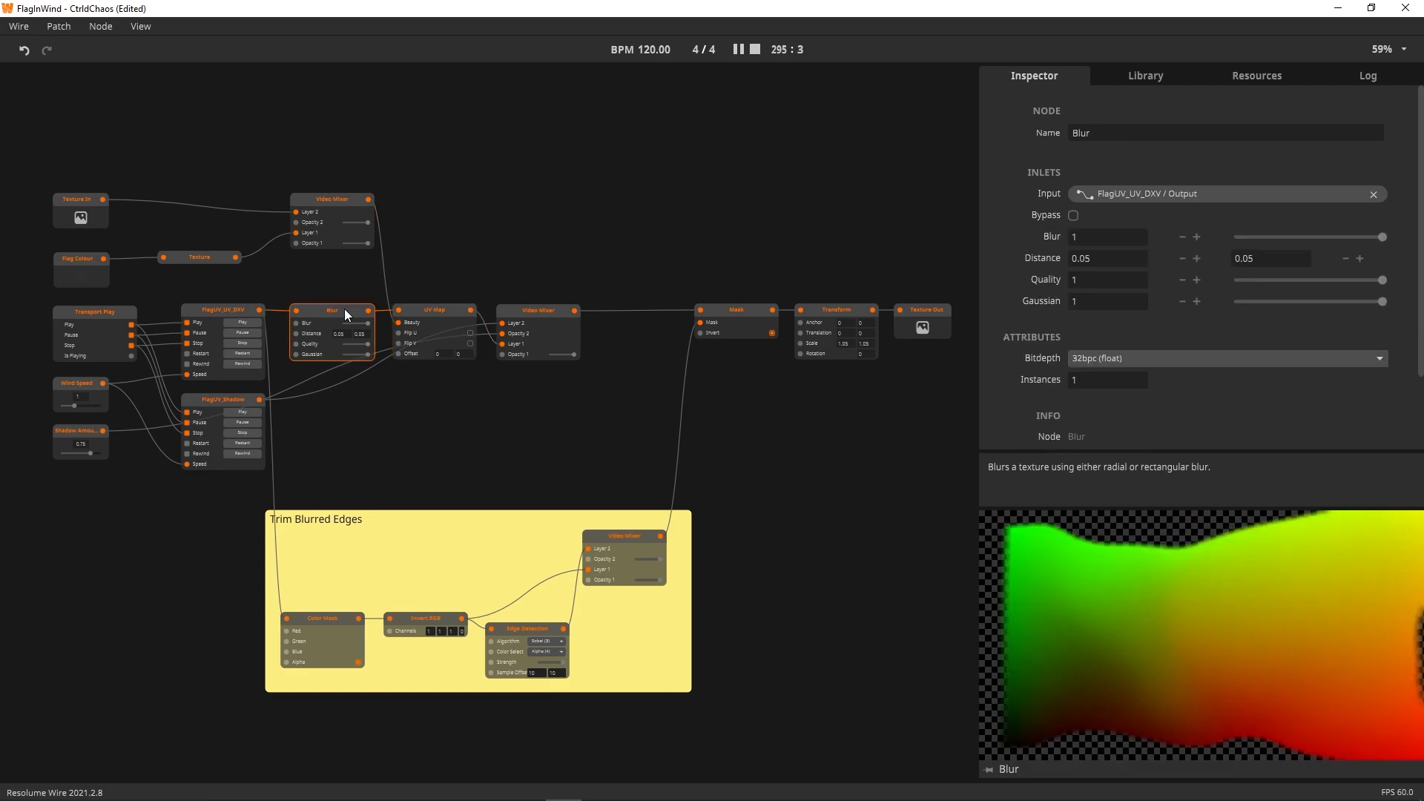
# - Follow the output chain from the 50 Multiply Video Mixer through Mask and its trim-edge mixer to Transform and Texture Out
pyautogui.click(539, 311)
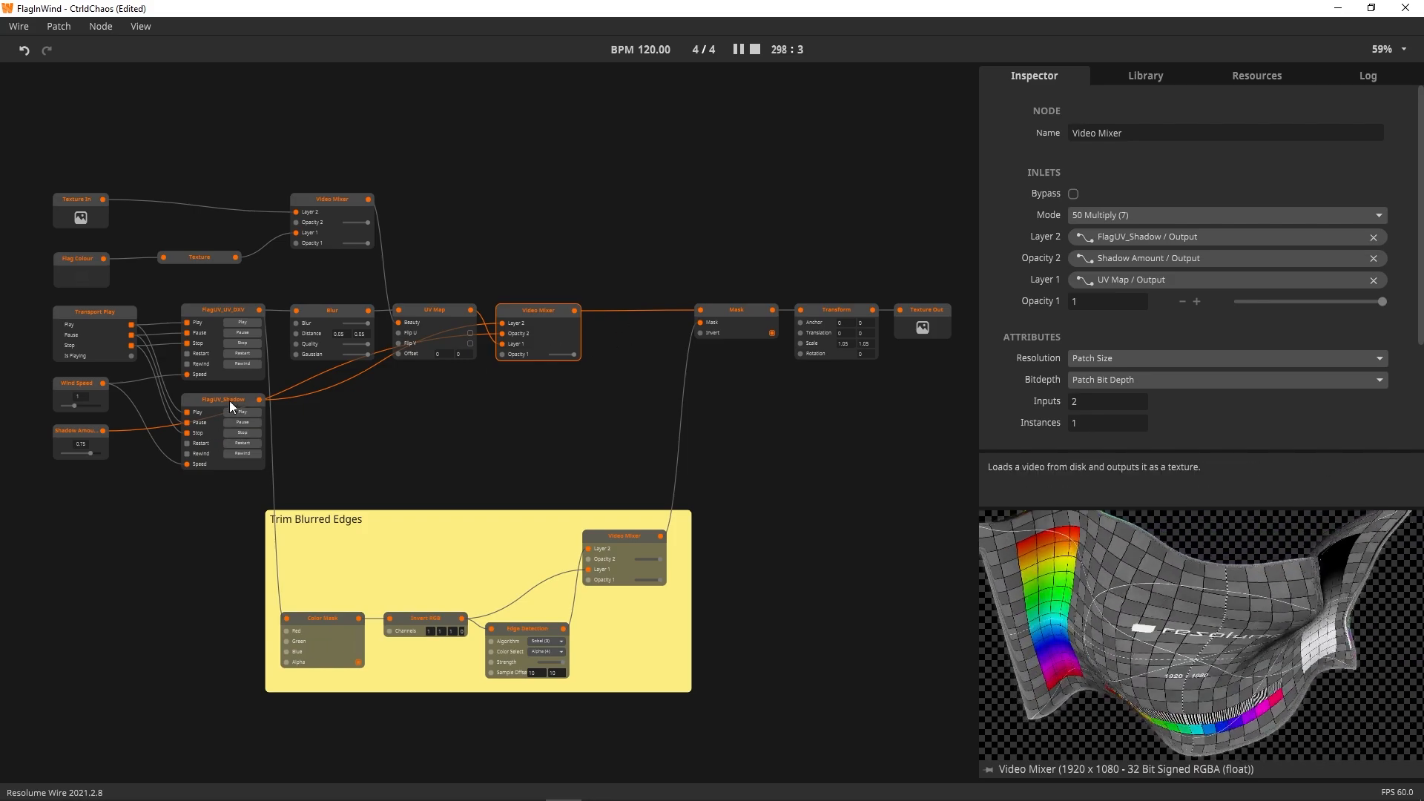
pyautogui.moveTo(754, 377); pyautogui.dragTo(613, 361, button='middle')
pyautogui.click(611, 297)
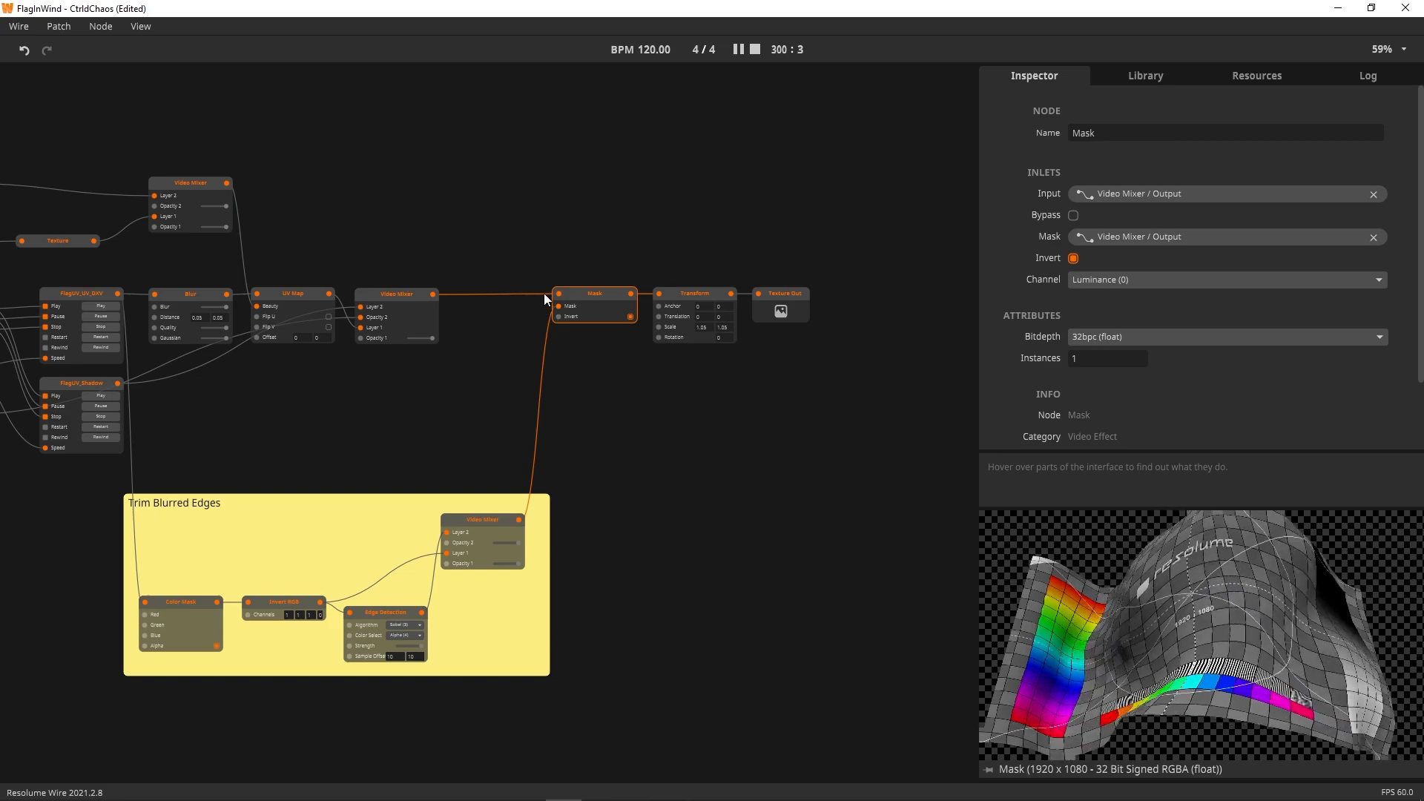
pyautogui.click(503, 526)
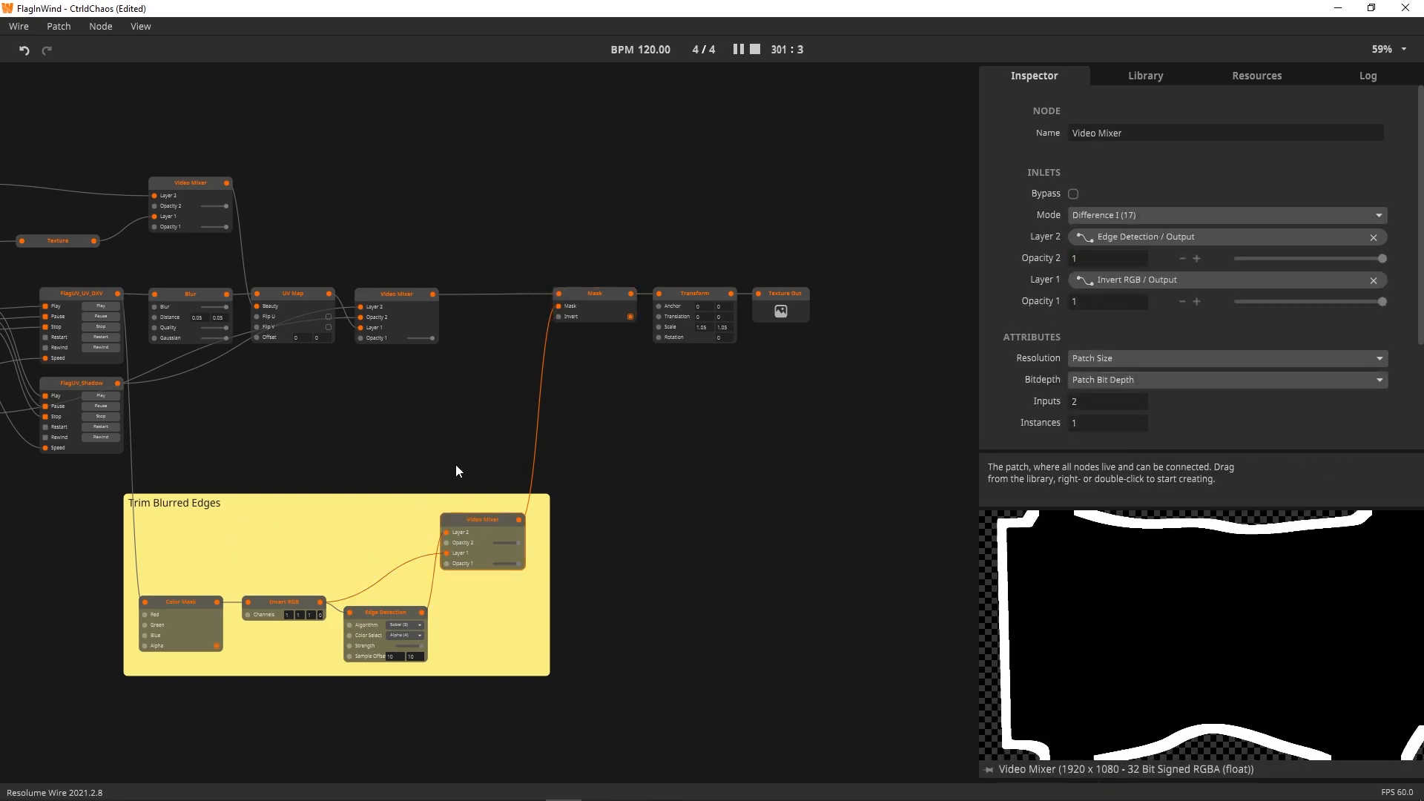
pyautogui.click(596, 292)
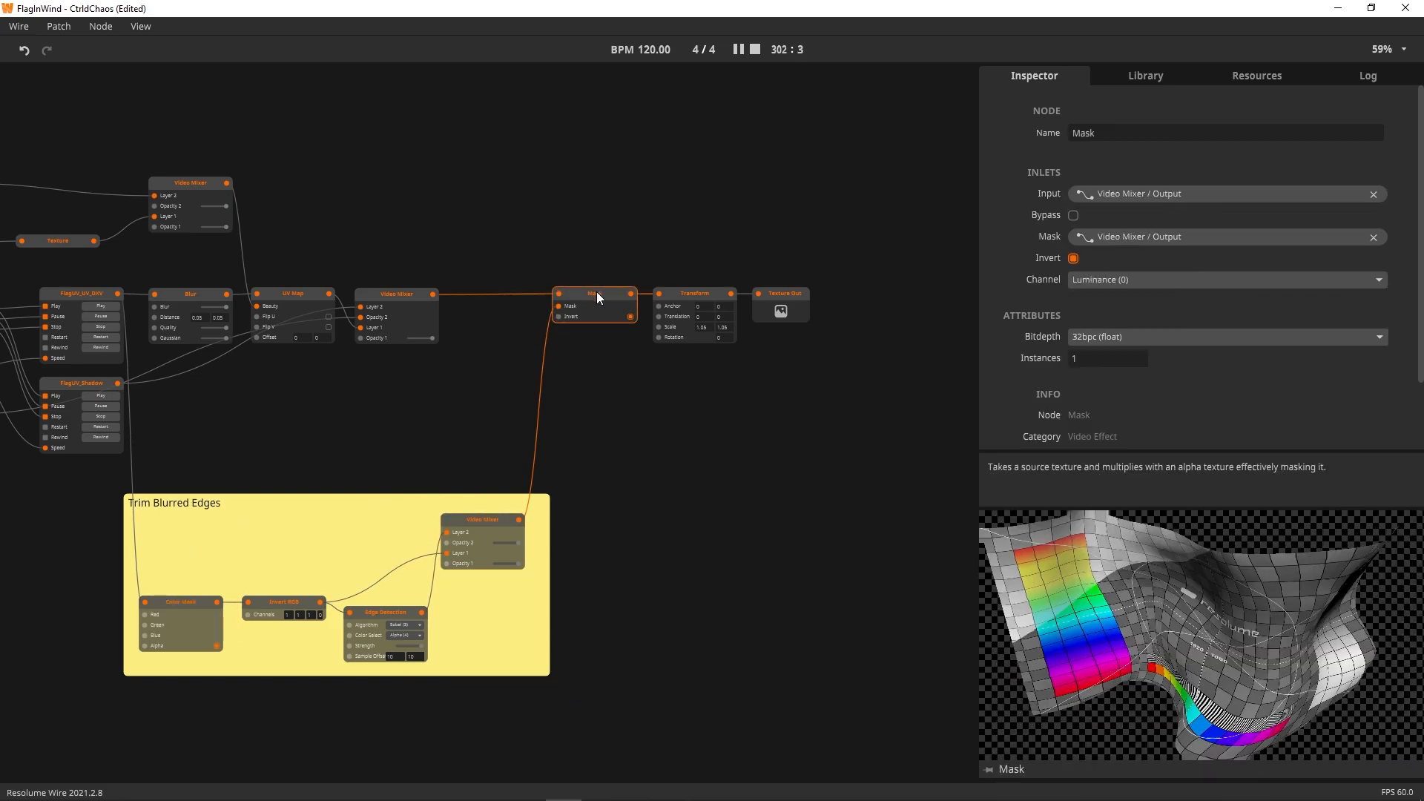
pyautogui.click(697, 292)
pyautogui.click(773, 293)
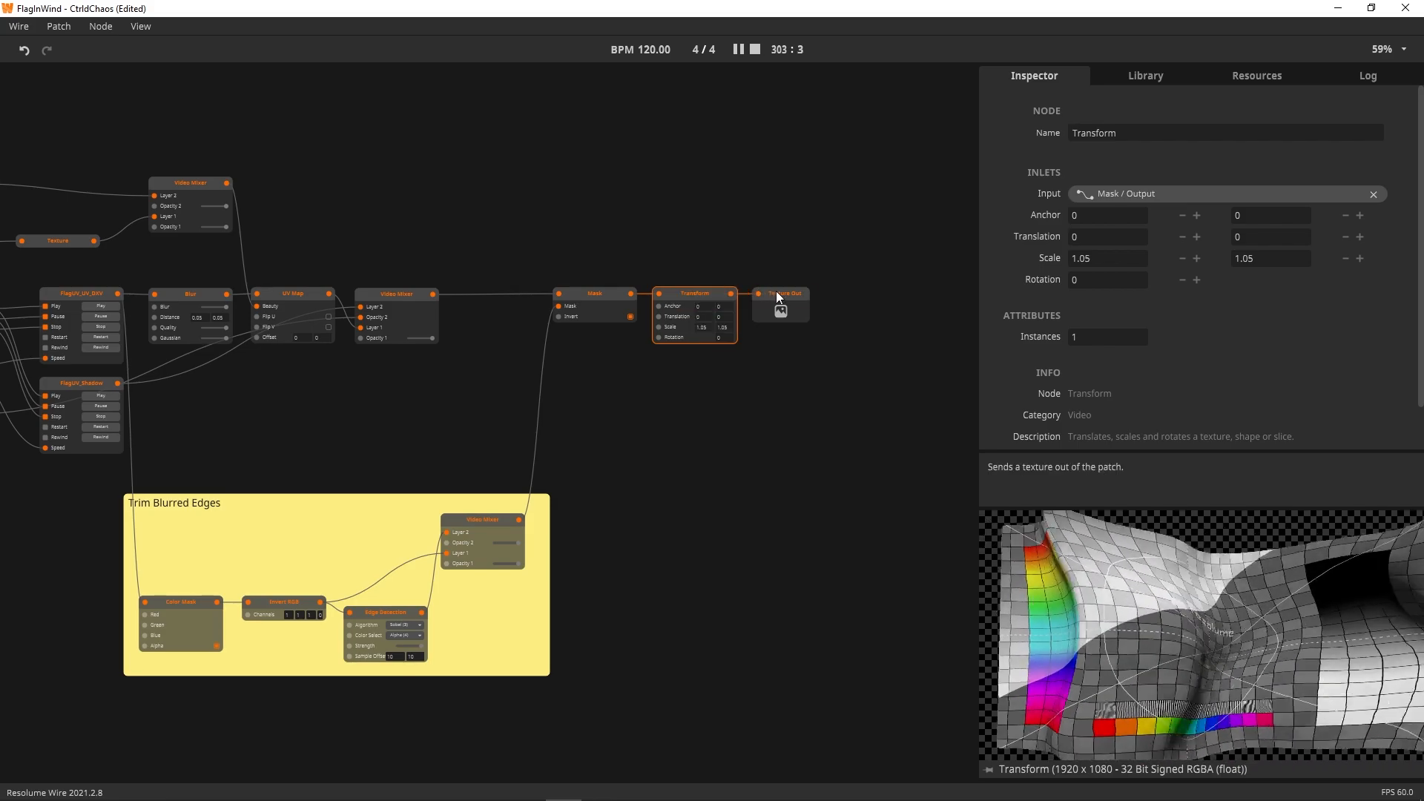
# - Preview the FlagUV_UV_DXV and FlagUV_Shadow clips again, and list the patch's video resources
pyautogui.moveTo(495, 200); pyautogui.dragTo(578, 157, button='middle')
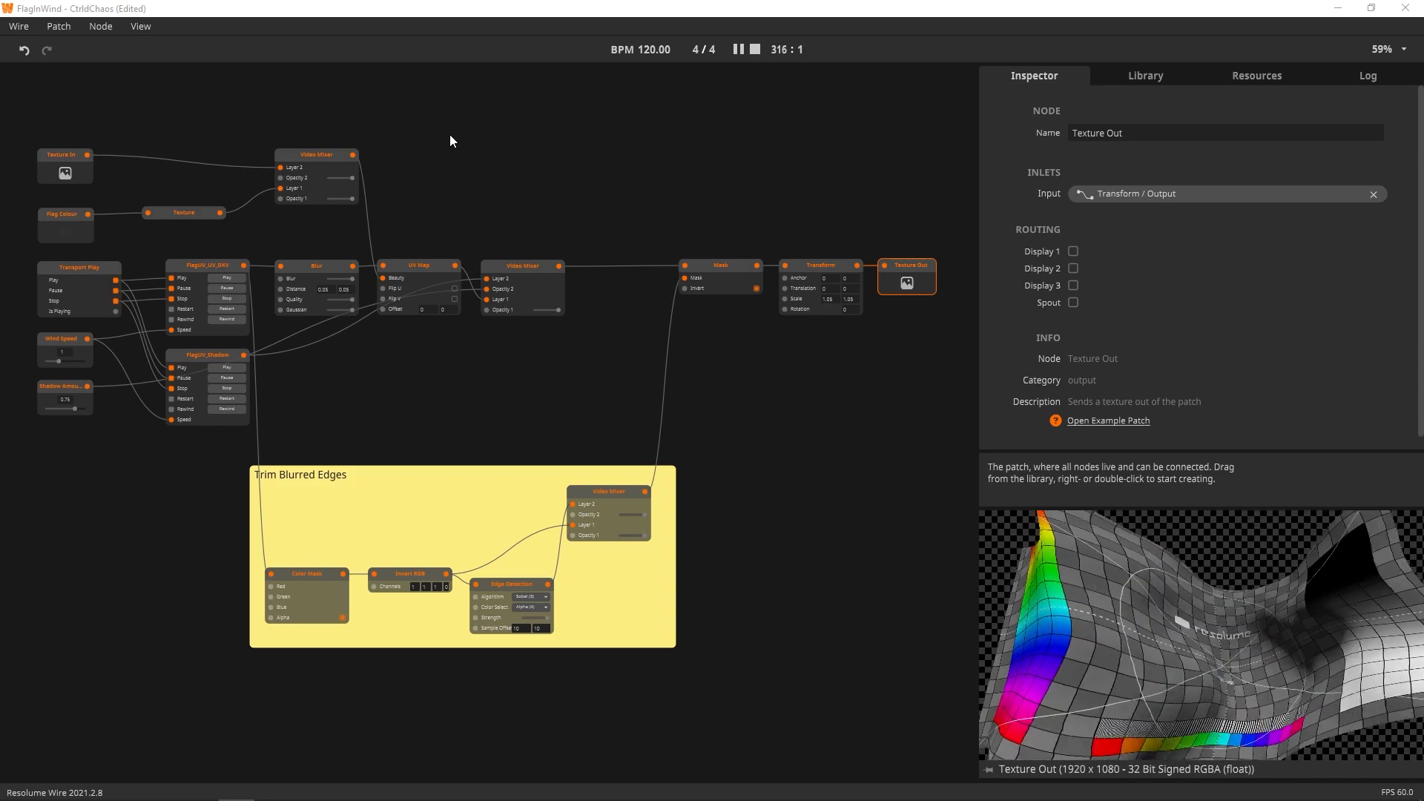
pyautogui.click(207, 266)
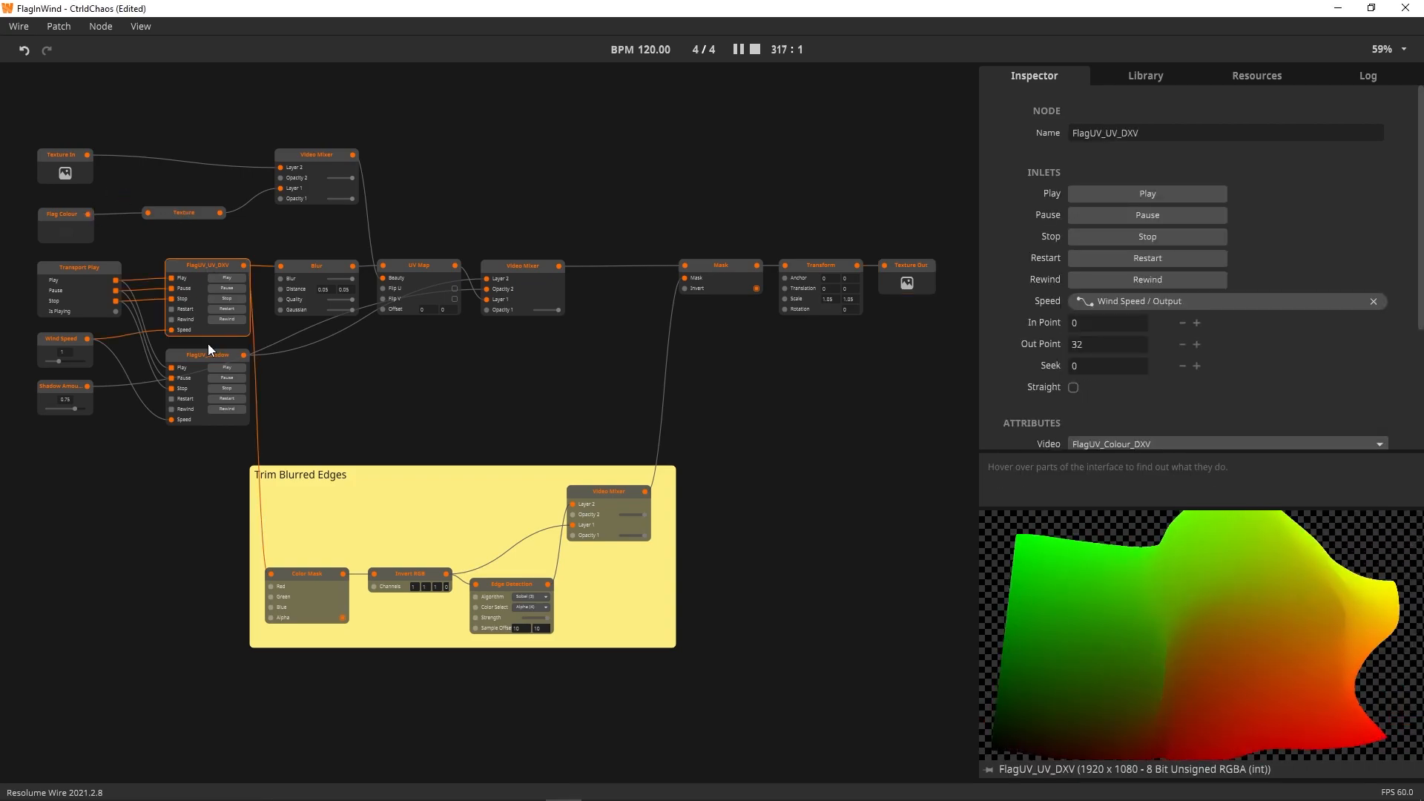
pyautogui.click(238, 176)
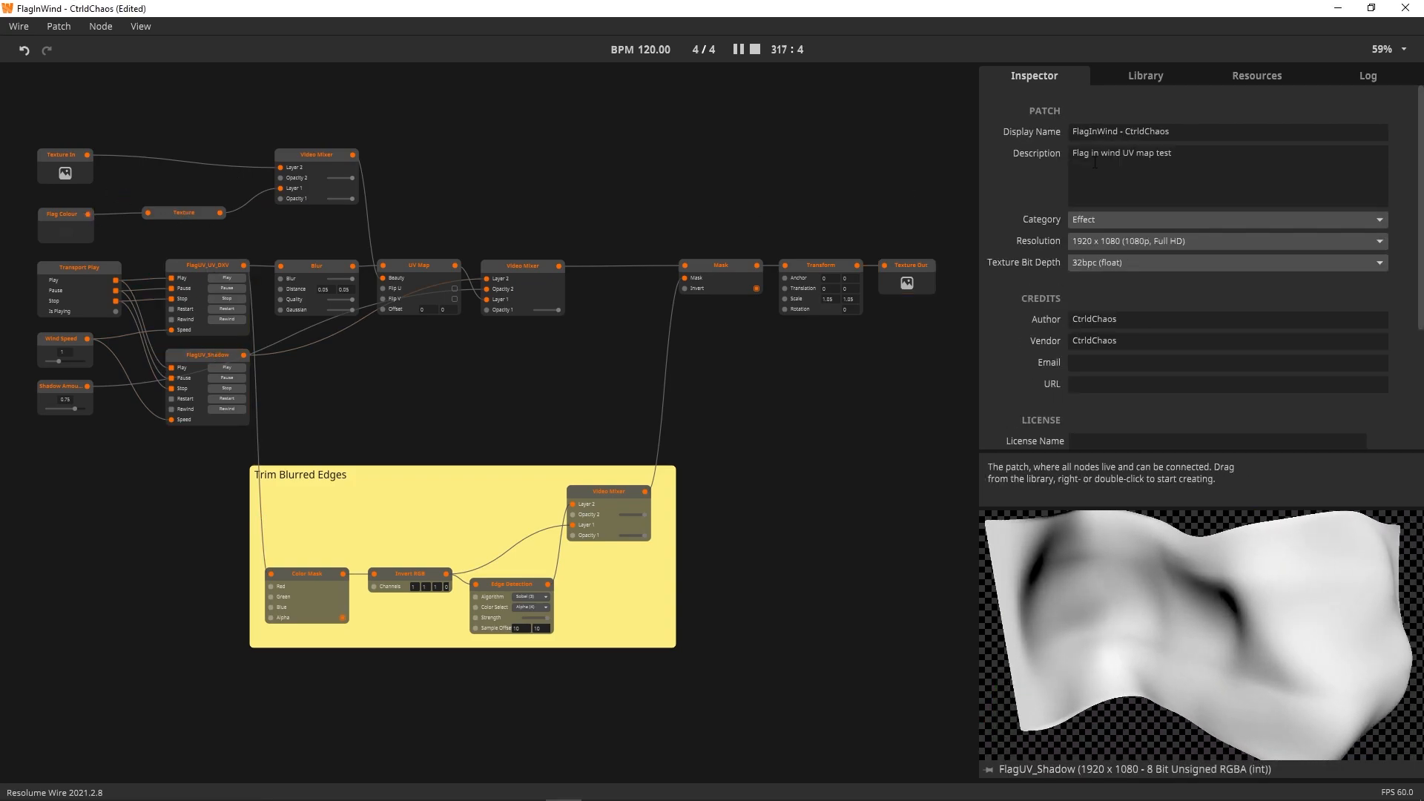
pyautogui.click(1270, 74)
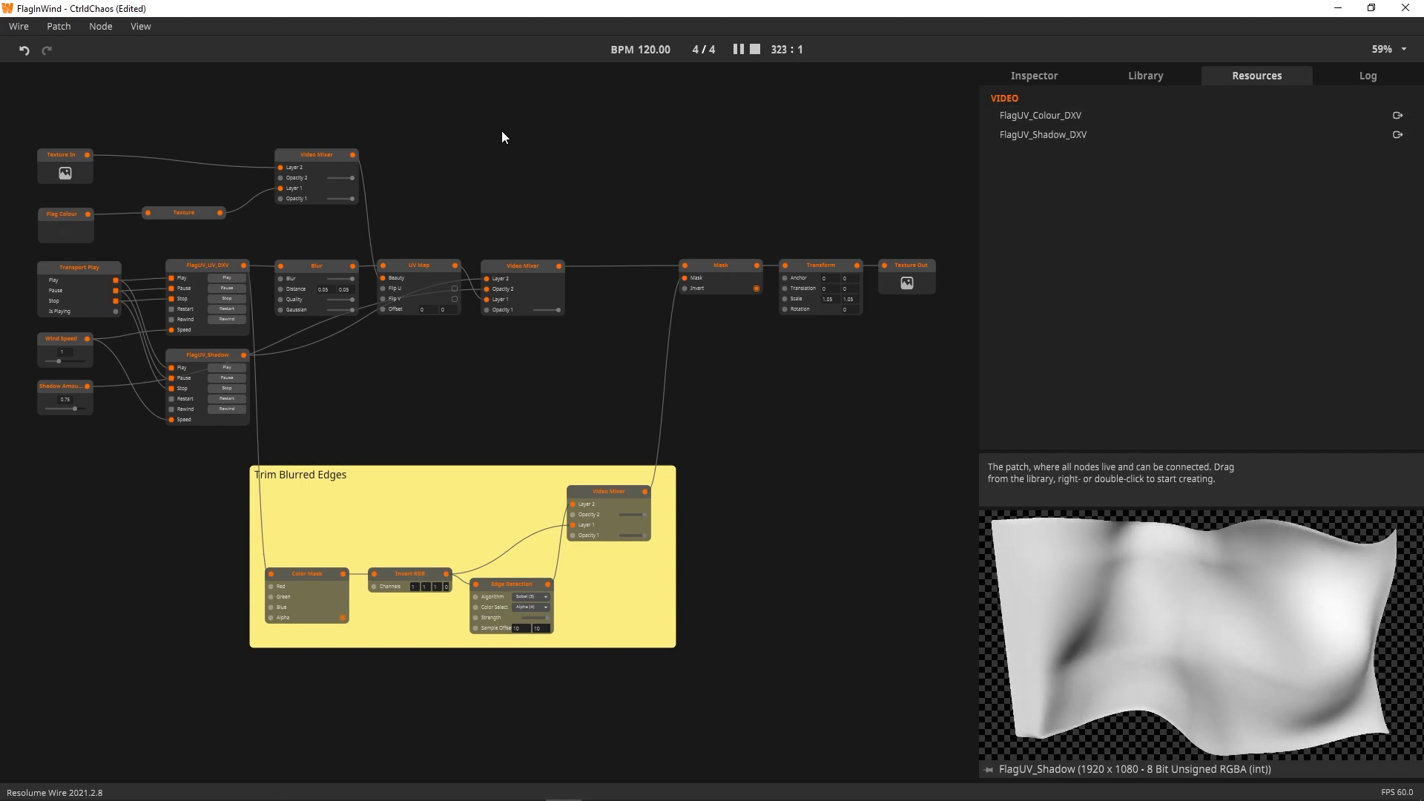
# - Preview the Texture Out result and locate the Compile command for the patch without running it
pyautogui.click(924, 266)
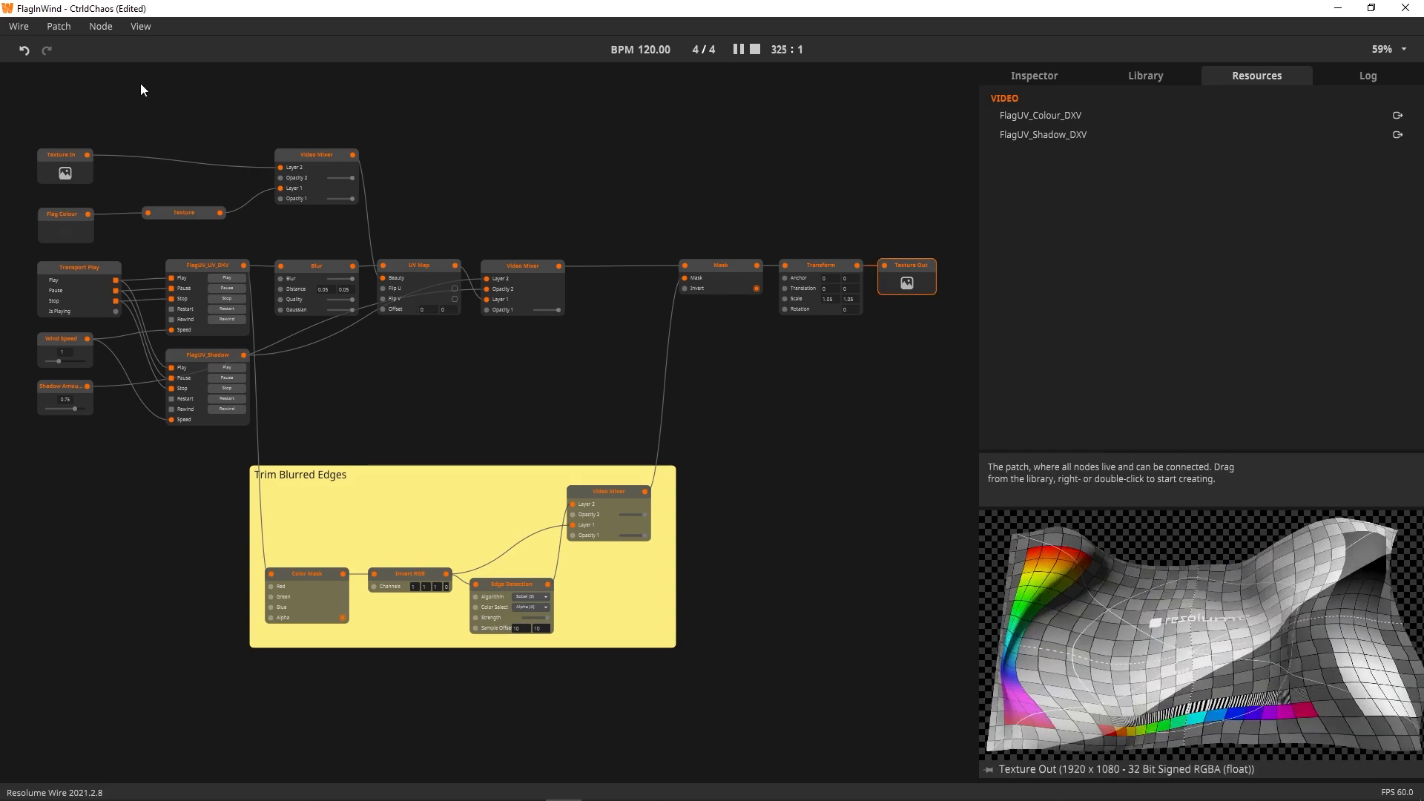
pyautogui.click(59, 27)
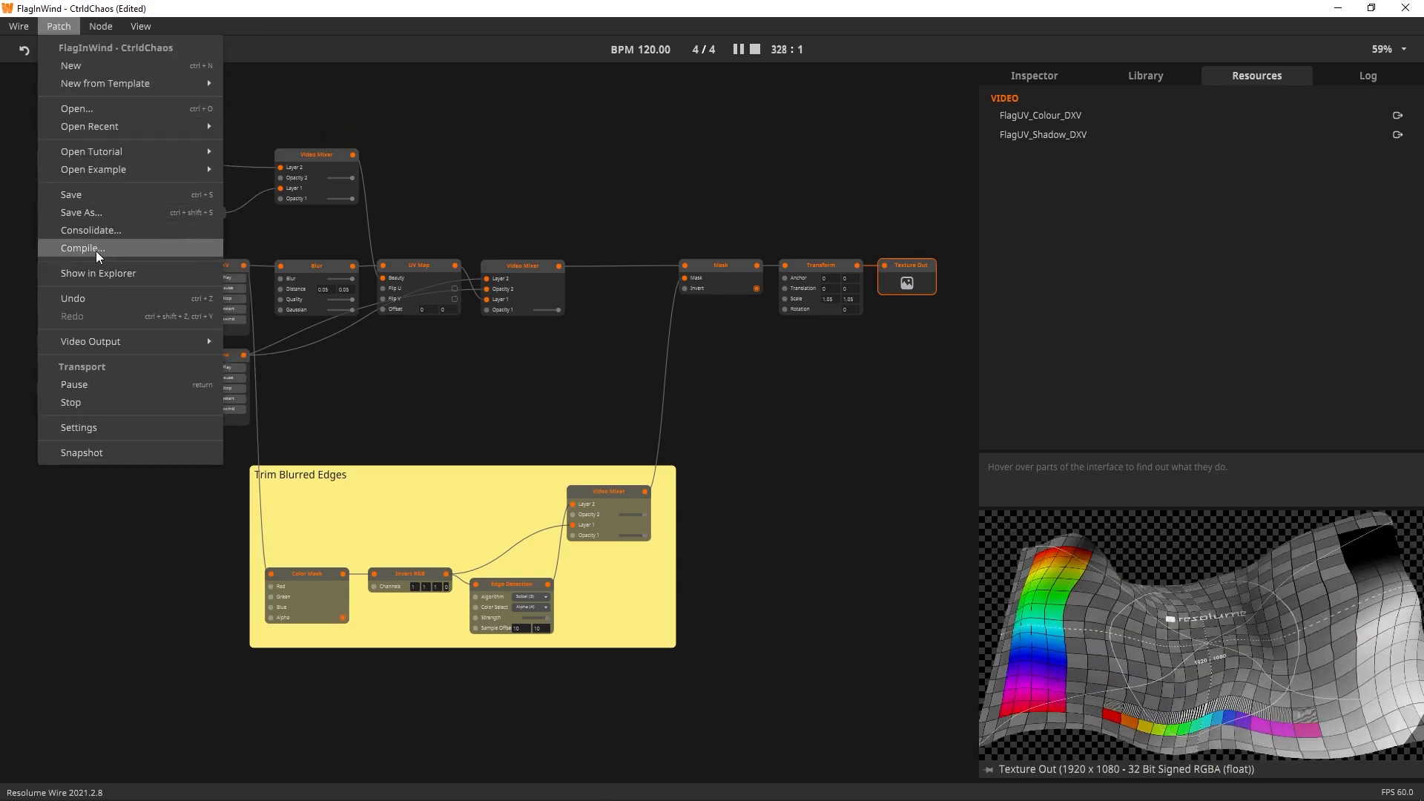
pyautogui.click(566, 141)
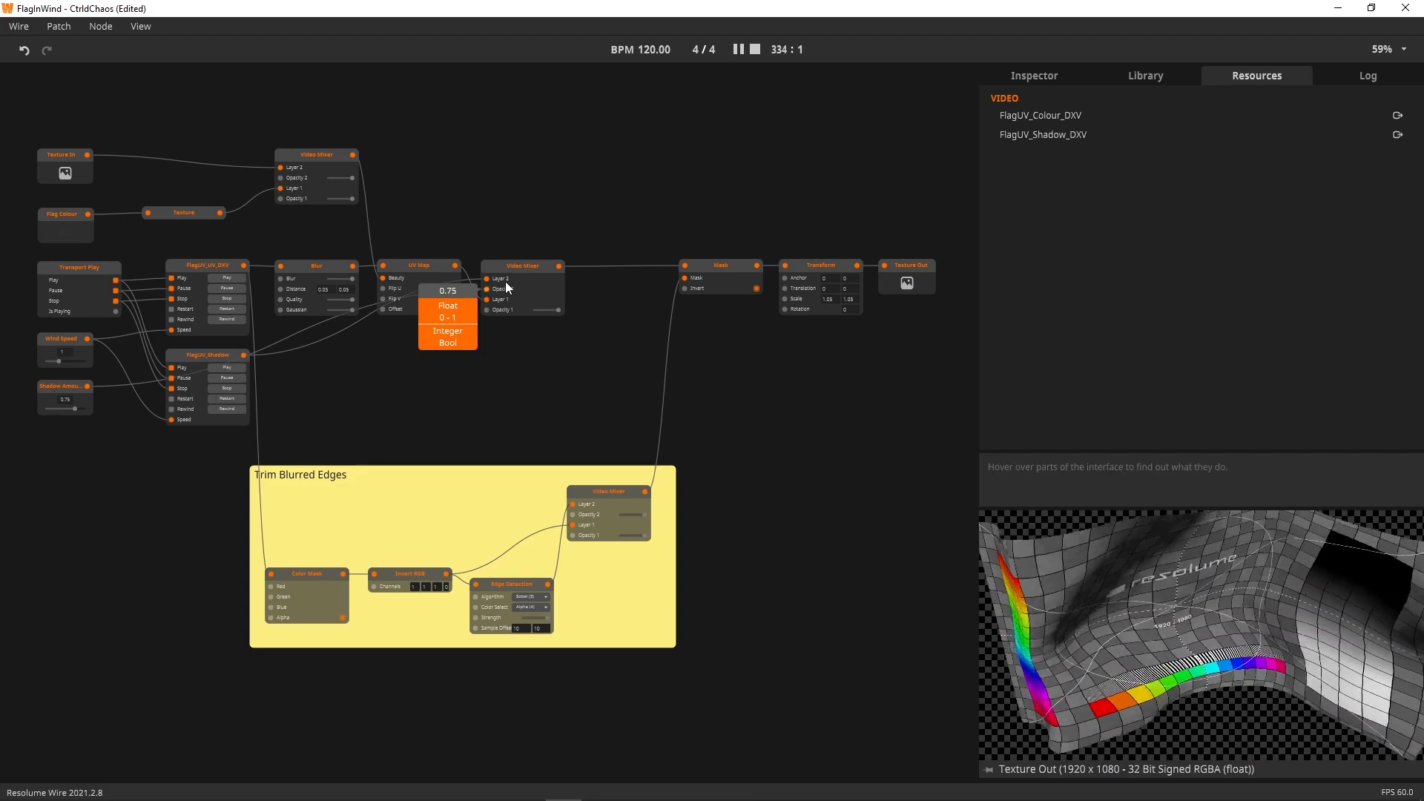
# - Compare the FlagUV_UV_DXV and FlagUV_Shadow clips by alternating between their output previews
pyautogui.click(206, 261)
pyautogui.click(207, 357)
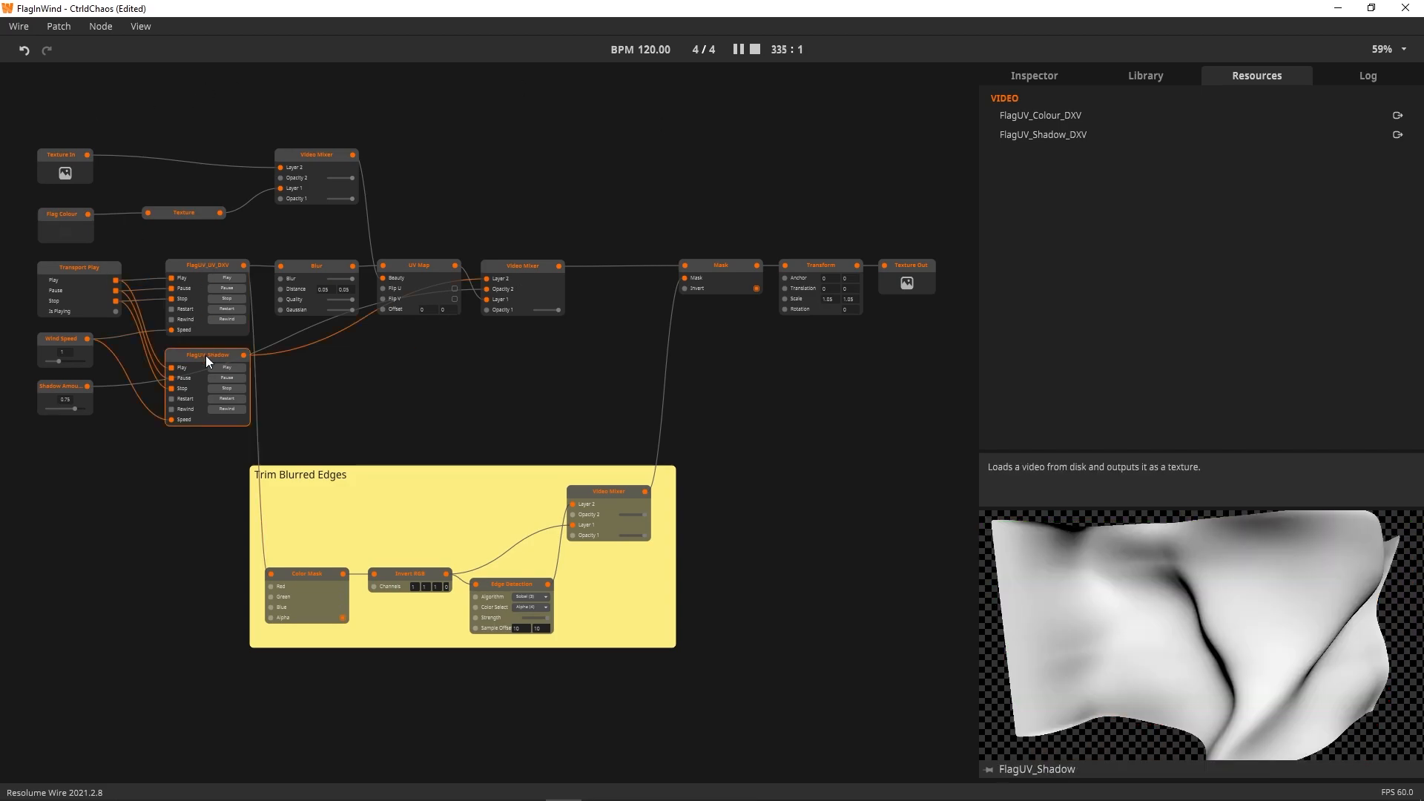
pyautogui.click(209, 264)
pyautogui.click(219, 356)
pyautogui.click(215, 270)
pyautogui.click(215, 357)
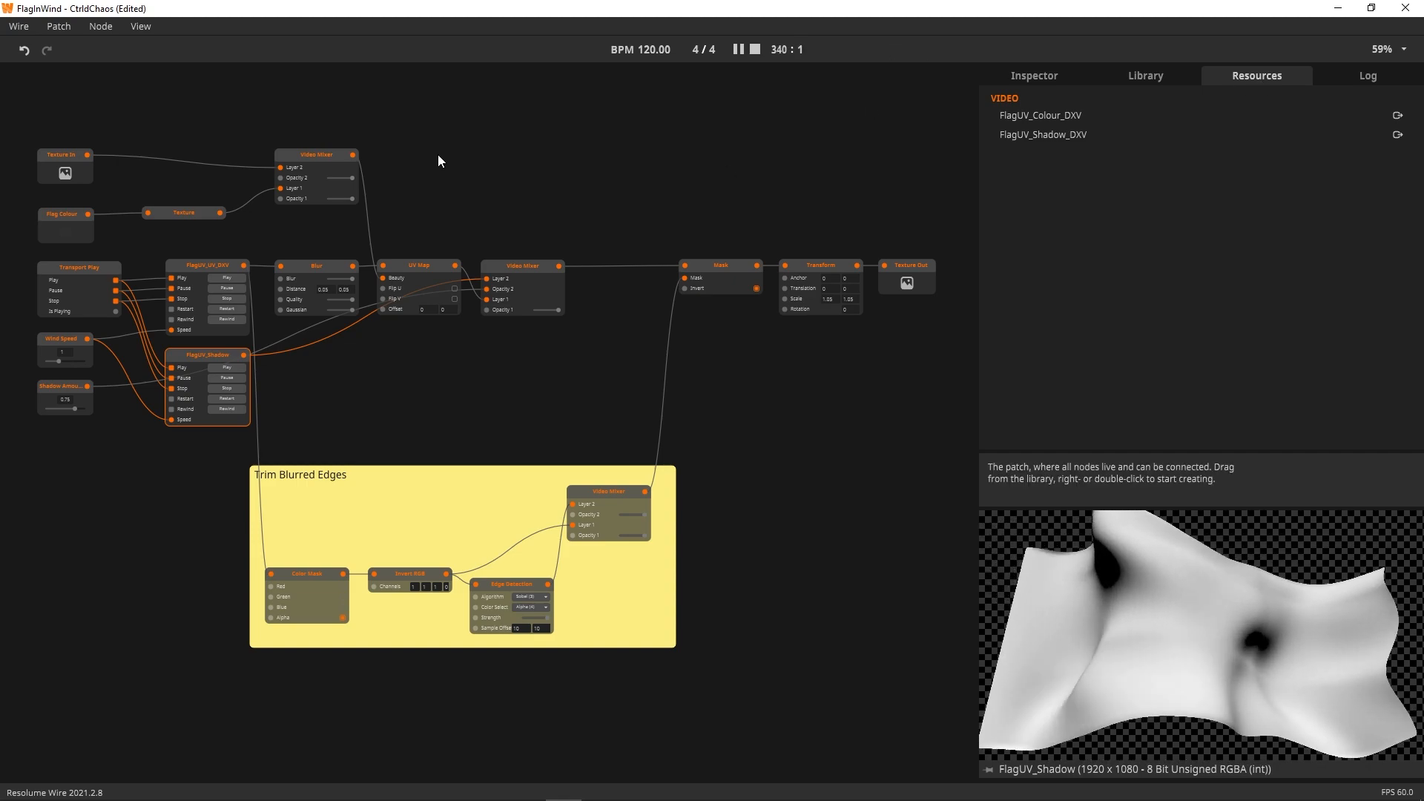
pyautogui.click(217, 265)
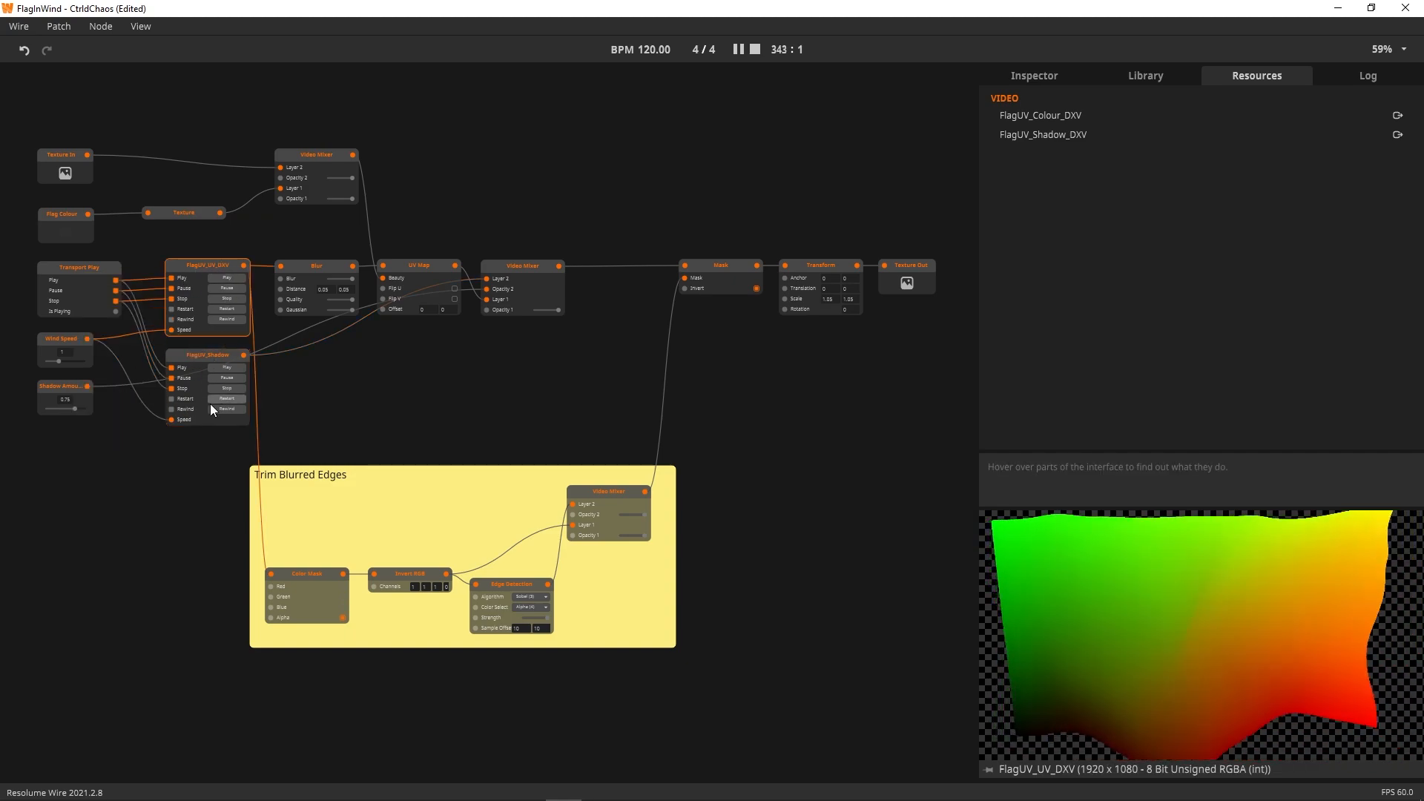
pyautogui.click(211, 350)
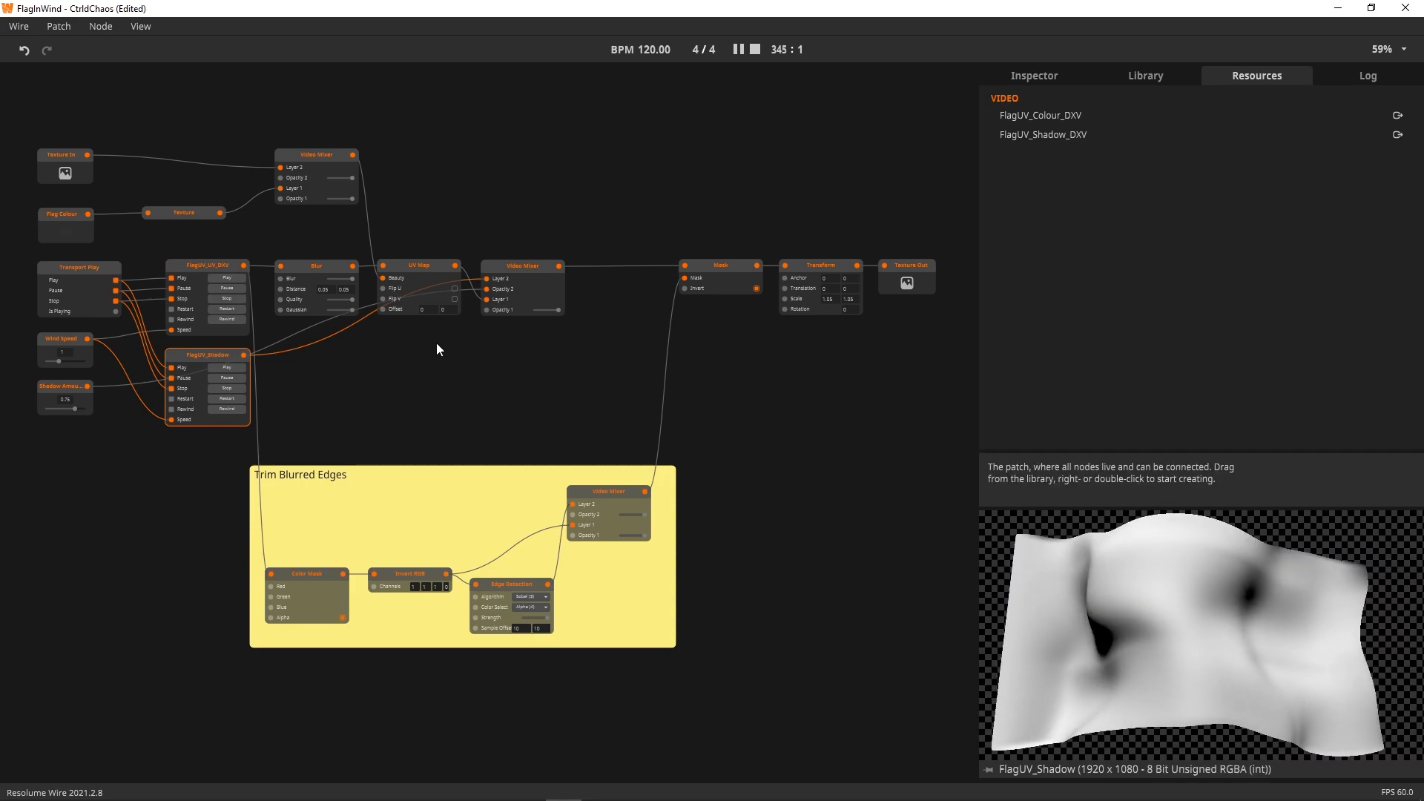
pyautogui.click(228, 268)
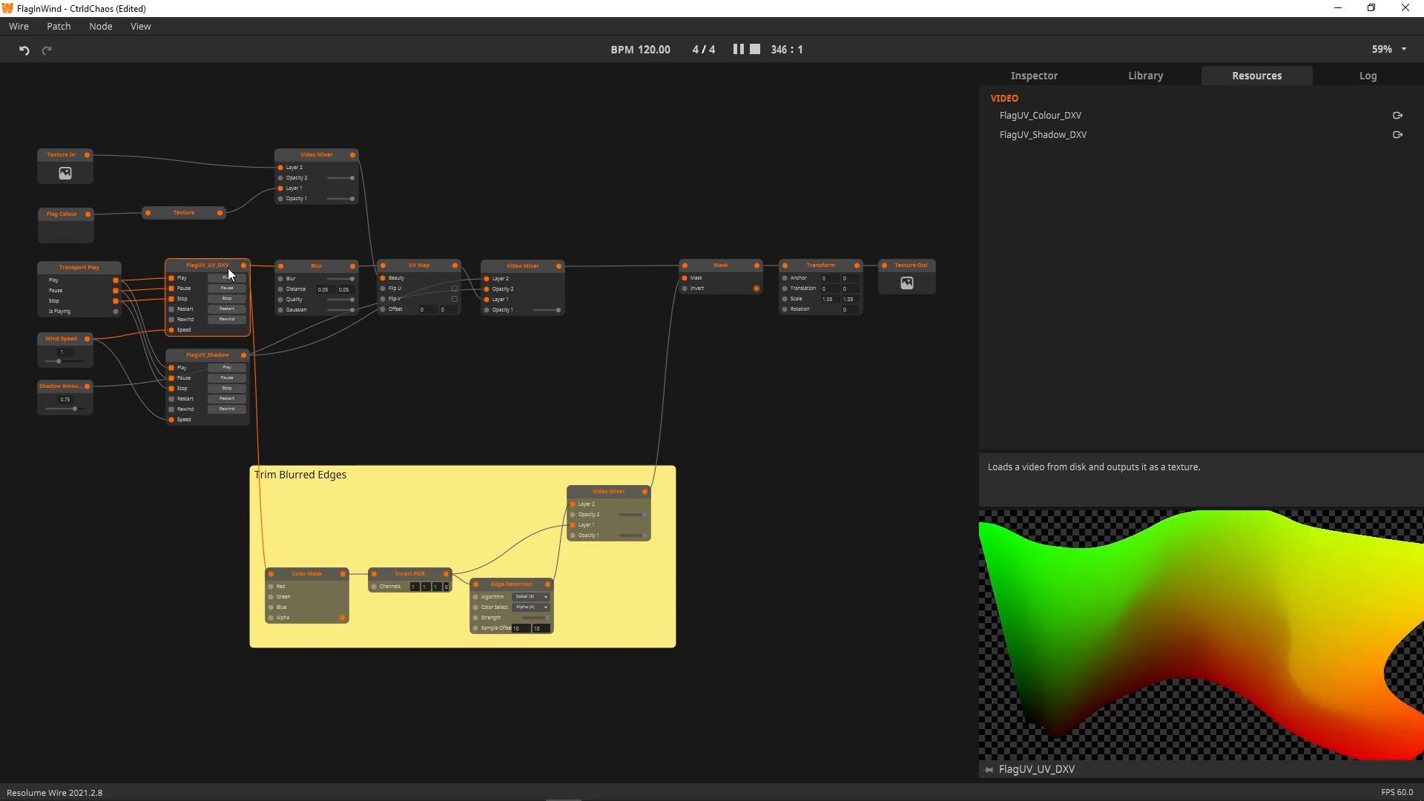
pyautogui.click(216, 350)
pyautogui.click(217, 267)
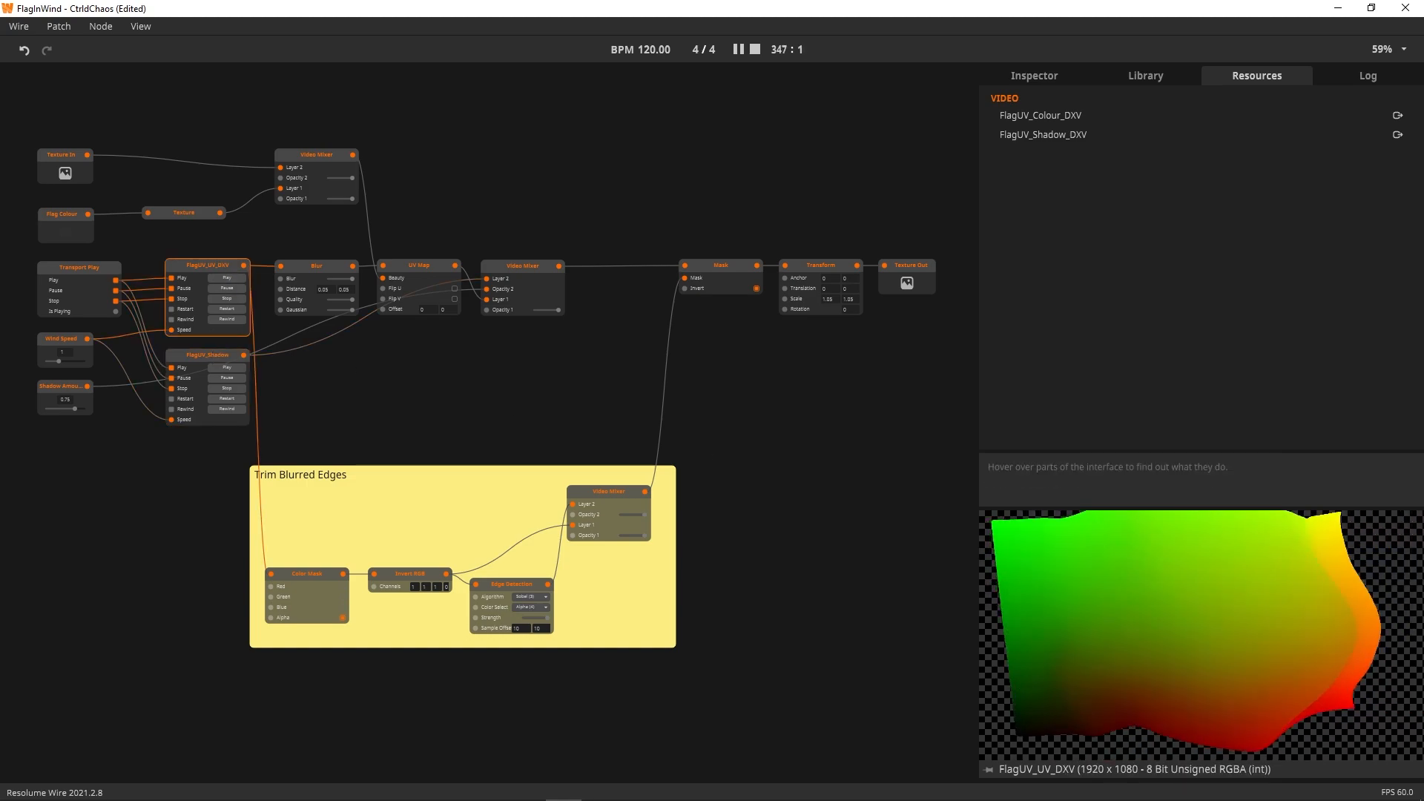
# - Preview the output of the FlagUV_Shadow clip node once more
pyautogui.click(212, 354)
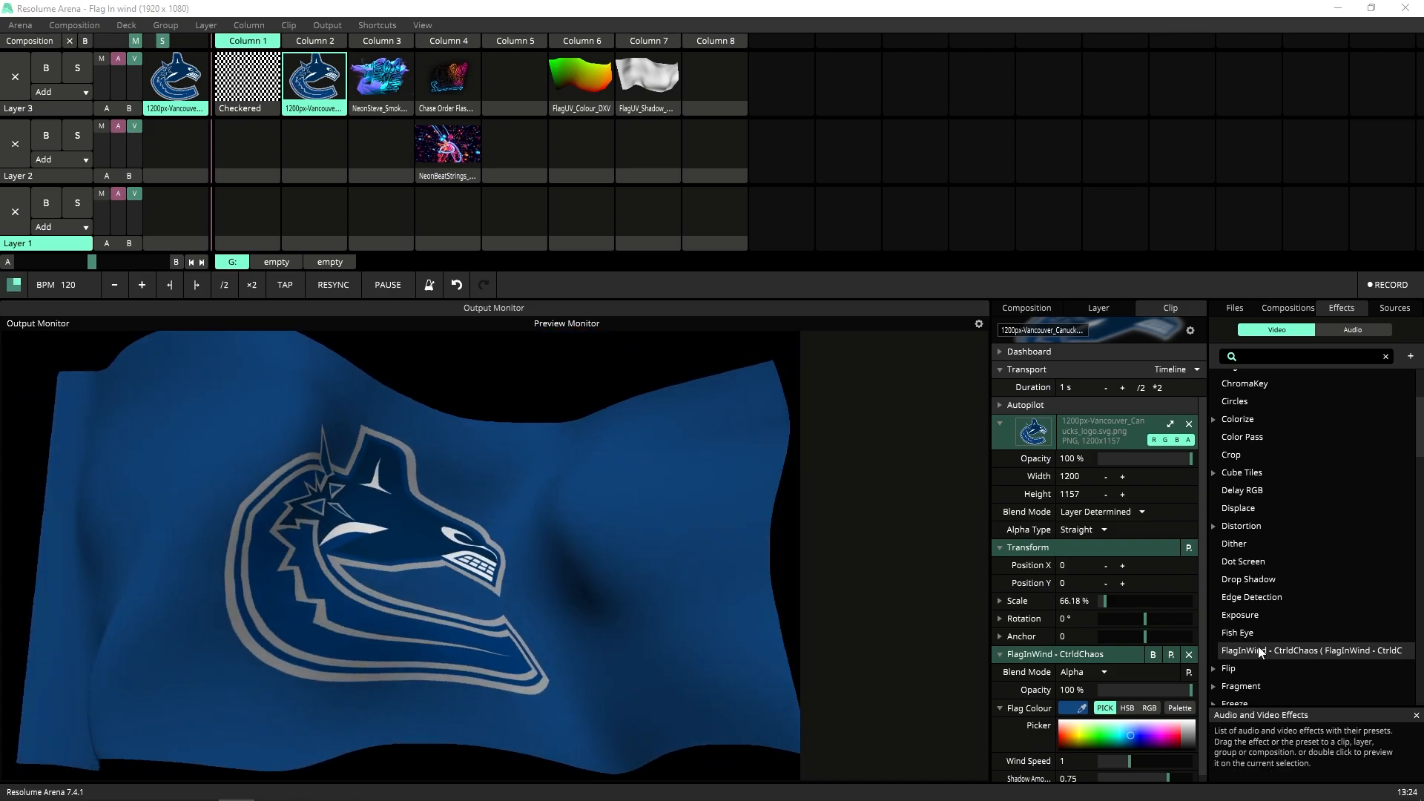
# - In Resolume Arena, trigger the Checkered clip, apply the FlagInWind - CtrldChaos effect to it and set that effect's Wind Speed to 1.12
pyautogui.click(268, 80)
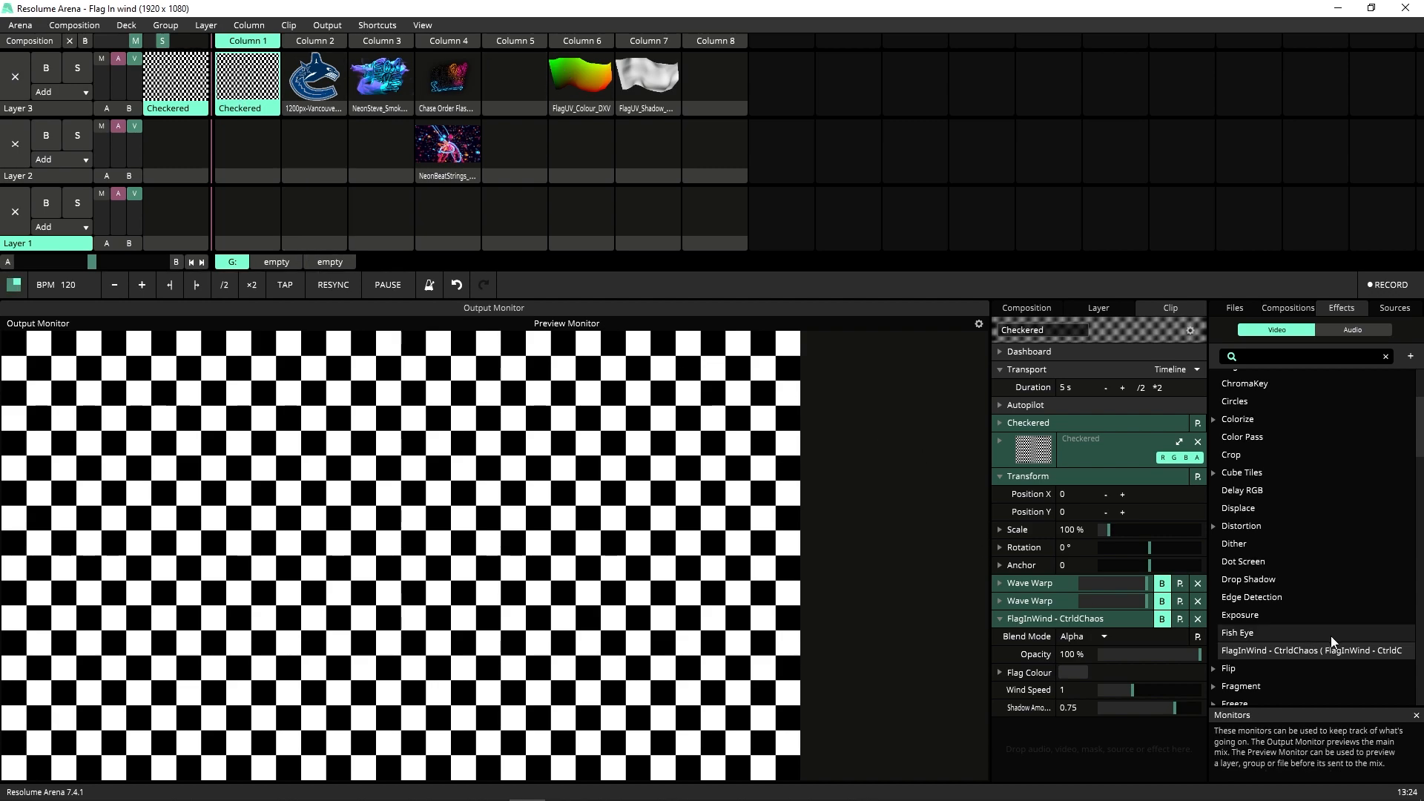
pyautogui.moveTo(1332, 648); pyautogui.dragTo(259, 93)
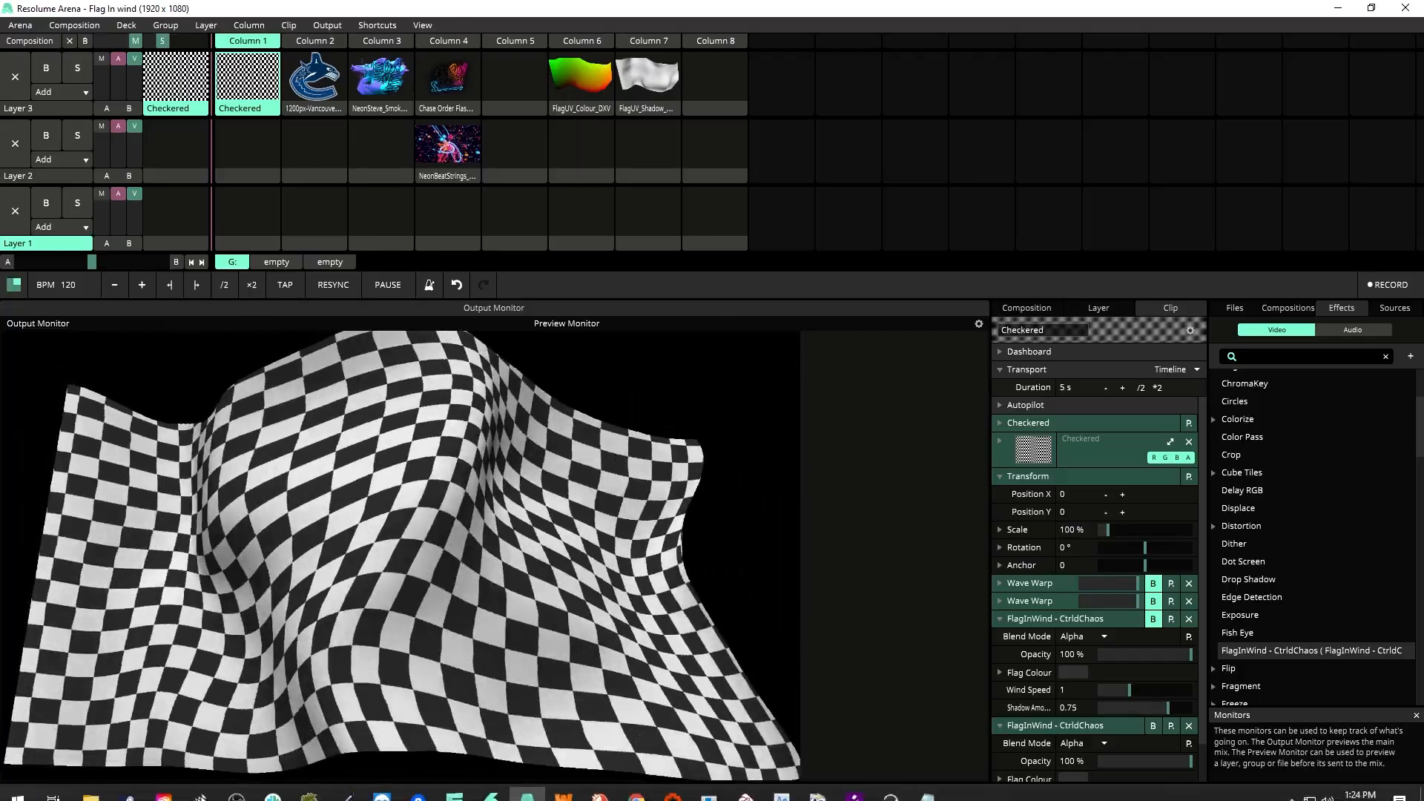
pyautogui.scroll(-1, 1117, 692)
pyautogui.moveTo(1130, 755); pyautogui.dragTo(1137, 756)
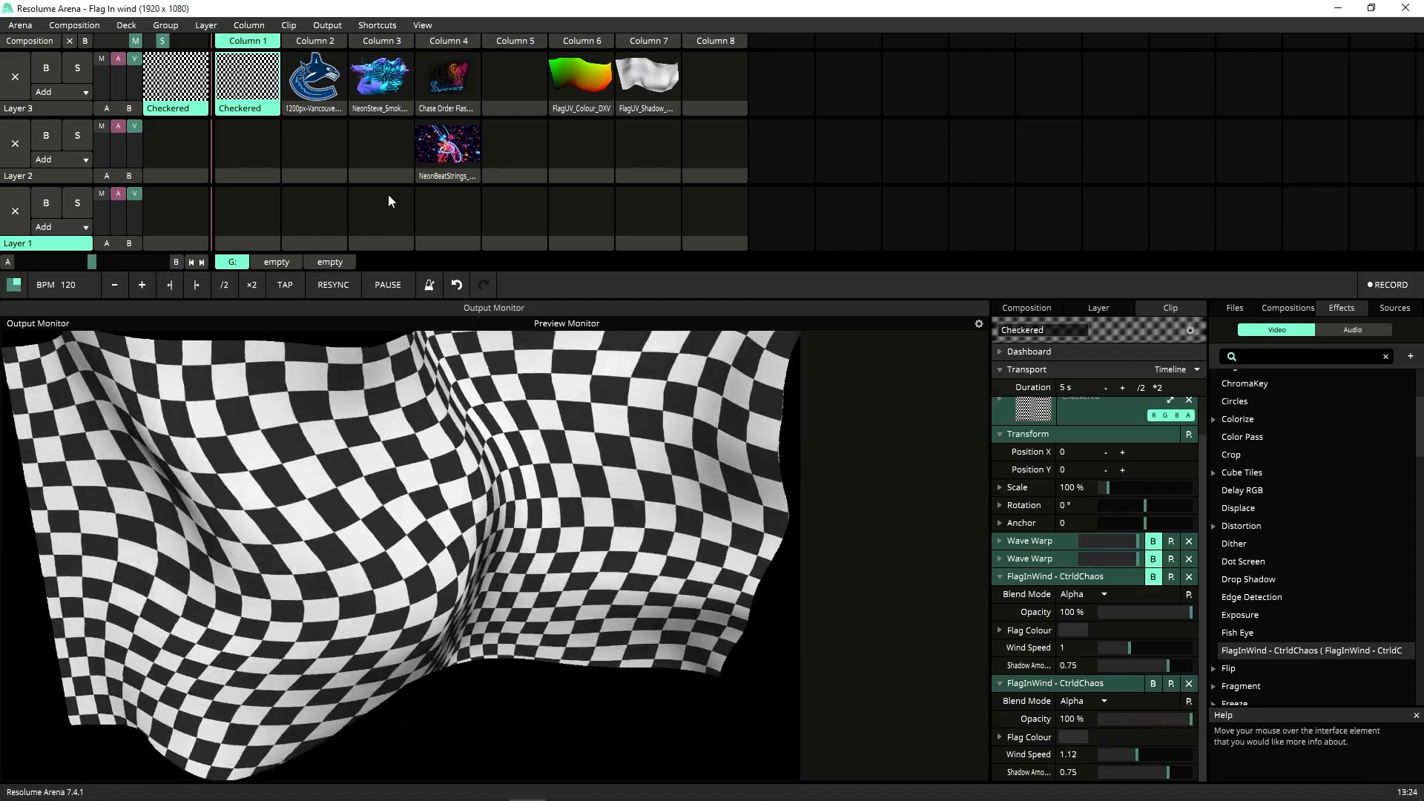
# - On the Vancouver Canucks logo clip, change FlagInWind's Flag Colour to green and adjust Shadow Amount to 1 and finally 0.55
pyautogui.click(309, 83)
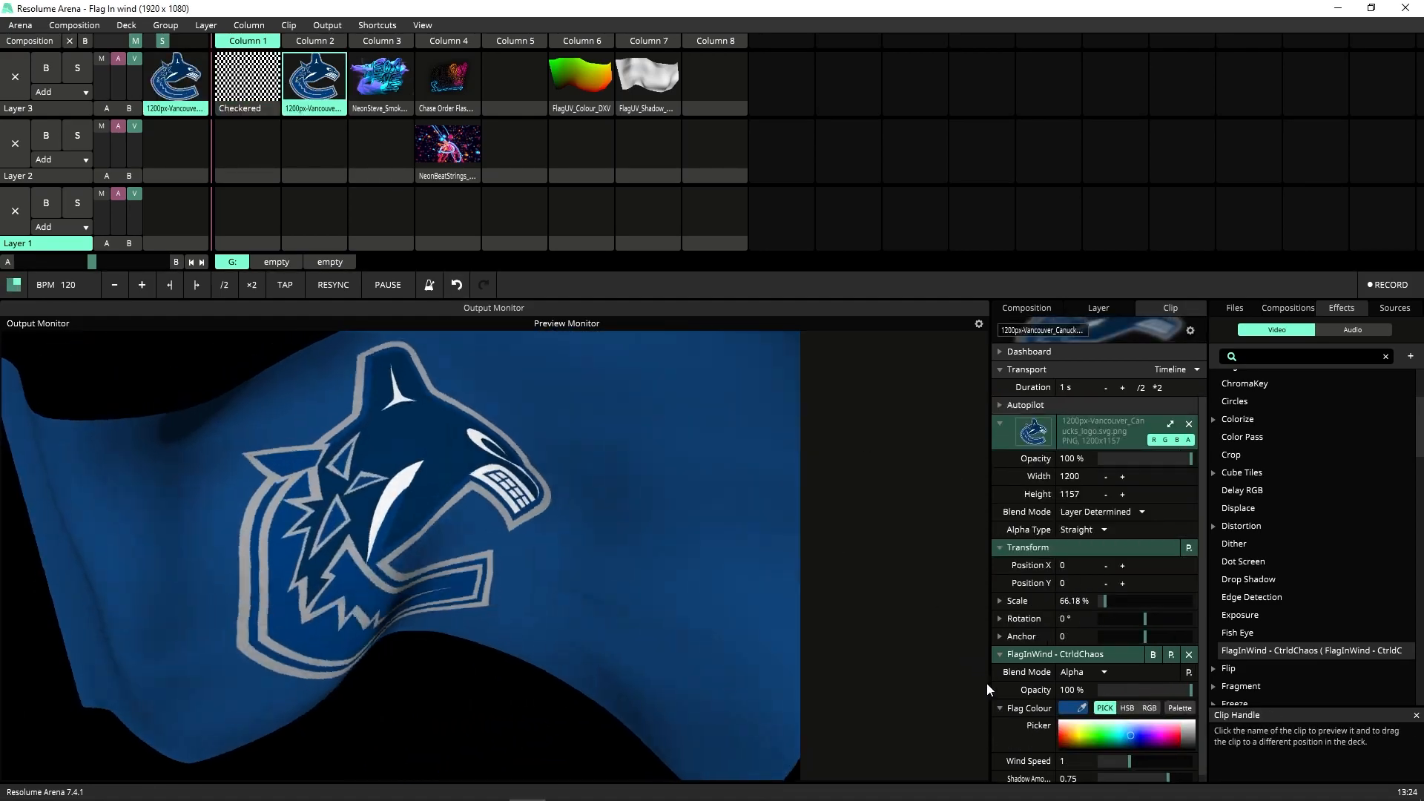
pyautogui.moveTo(1137, 740); pyautogui.dragTo(1108, 740)
pyautogui.scroll(-1, 1108, 740)
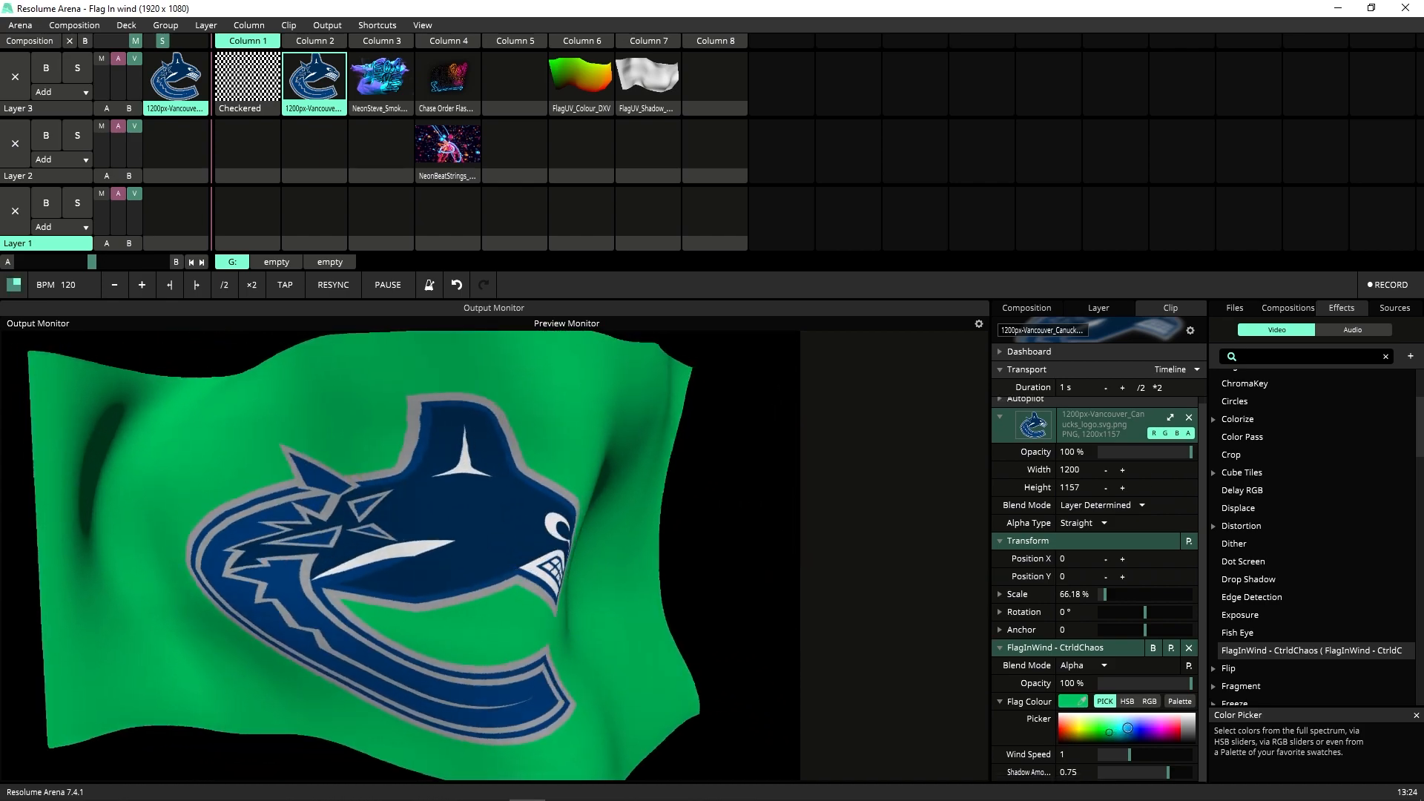
pyautogui.moveTo(1168, 775); pyautogui.dragTo(1193, 775)
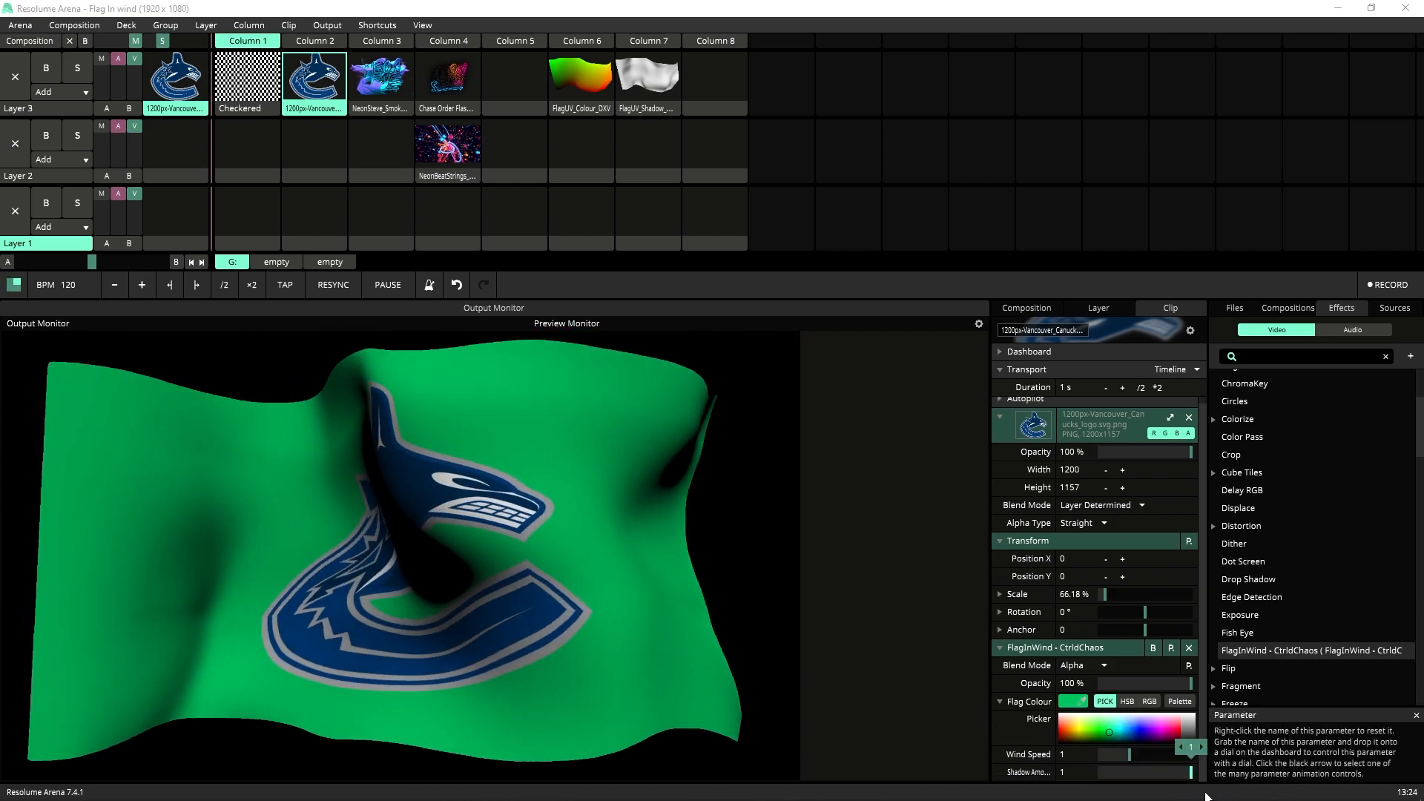
pyautogui.moveTo(1191, 772); pyautogui.dragTo(1150, 772)
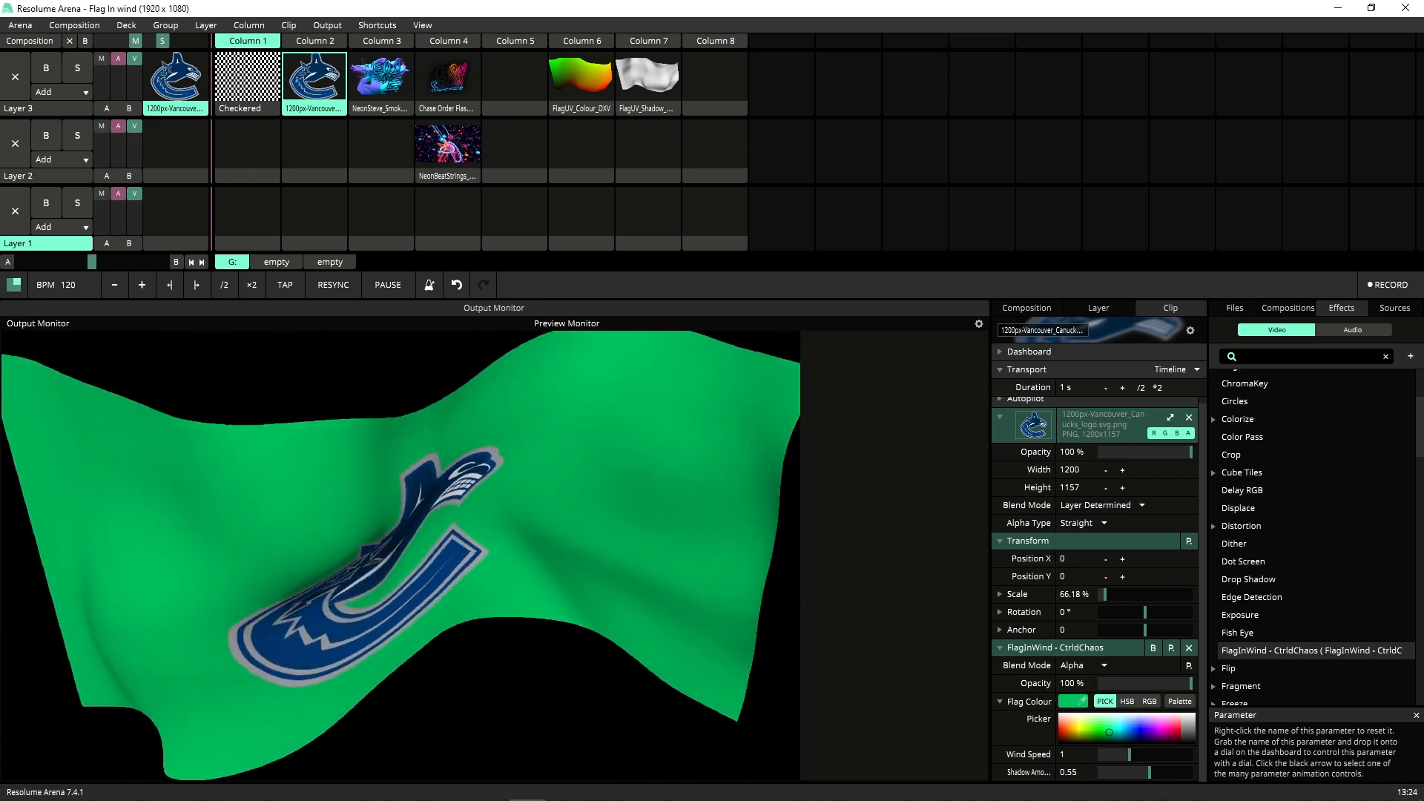